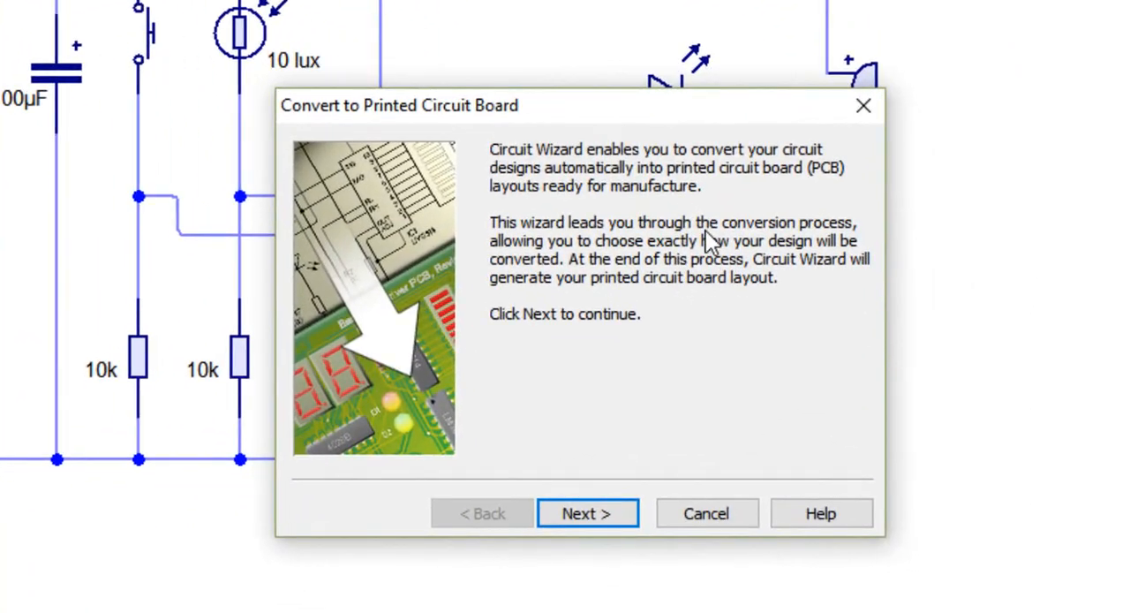
Step: Convert the circuit to a rectangular PCB using the Rats Nest; No Placement or Routing option with the default board size
click(662, 526)
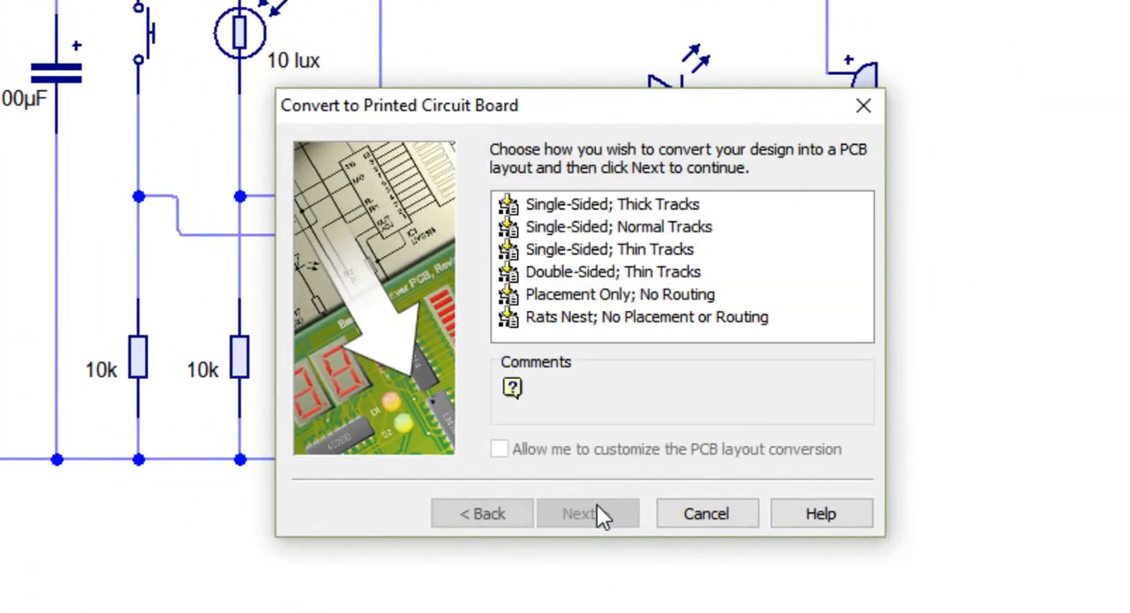
click(566, 326)
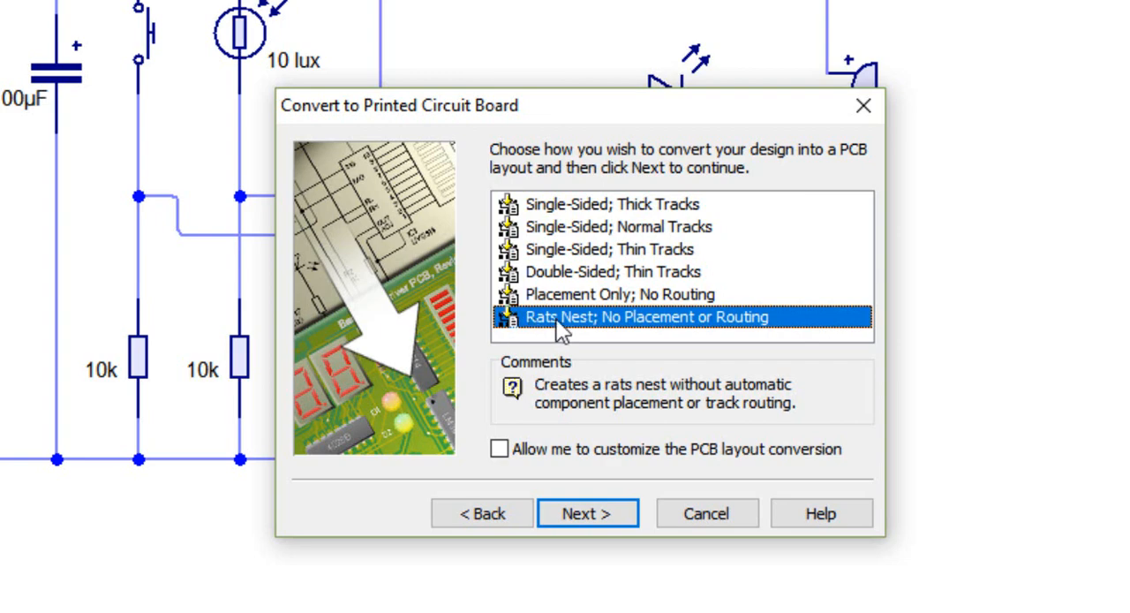
click(596, 519)
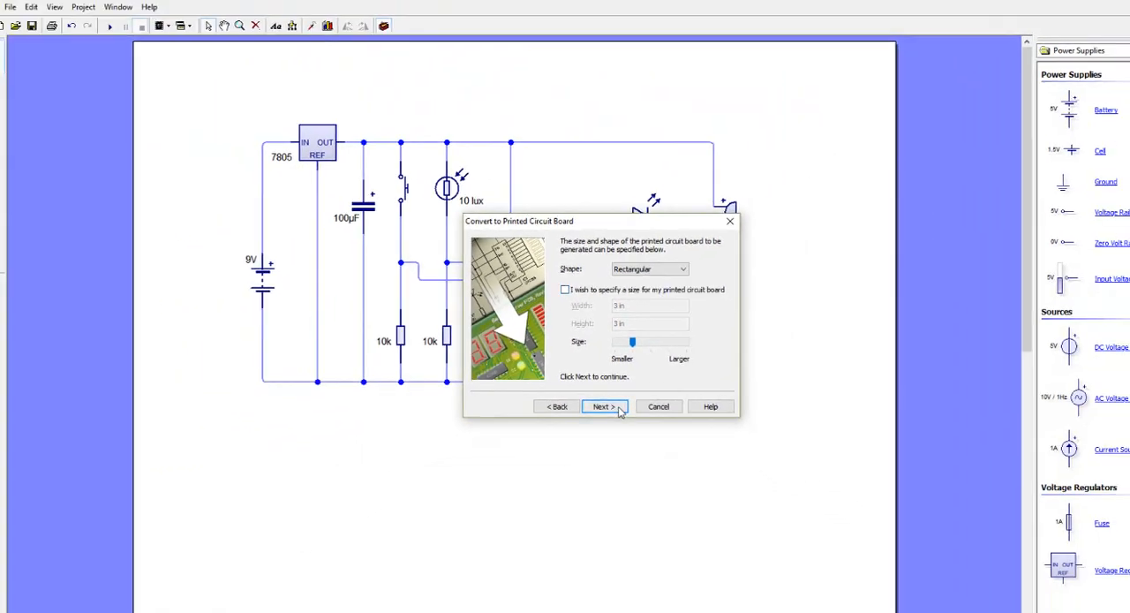
click(604, 407)
click(606, 406)
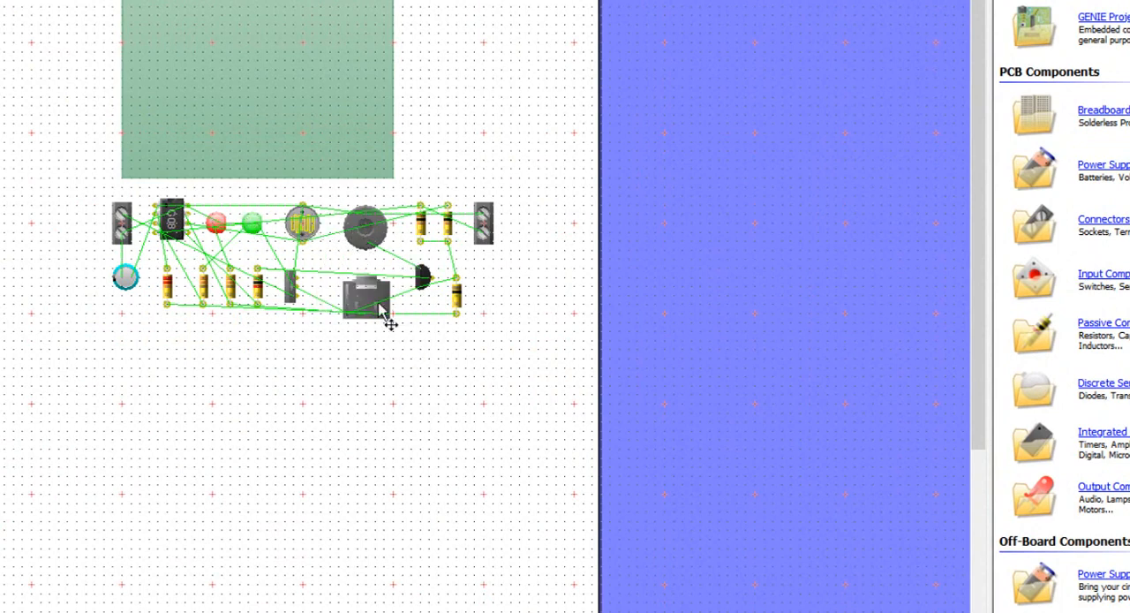
Step: Move the large black component, the 100k resistor and the leftmost lower-row resistor below the rows of parts under the board
drag(359, 284, 356, 283)
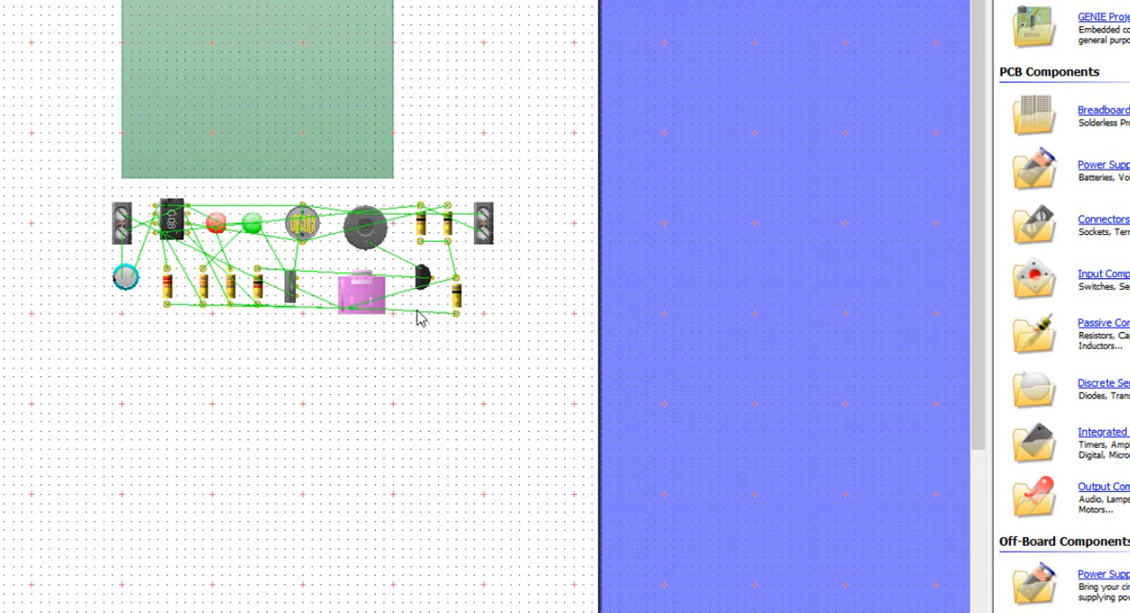
mouse_move(471, 318)
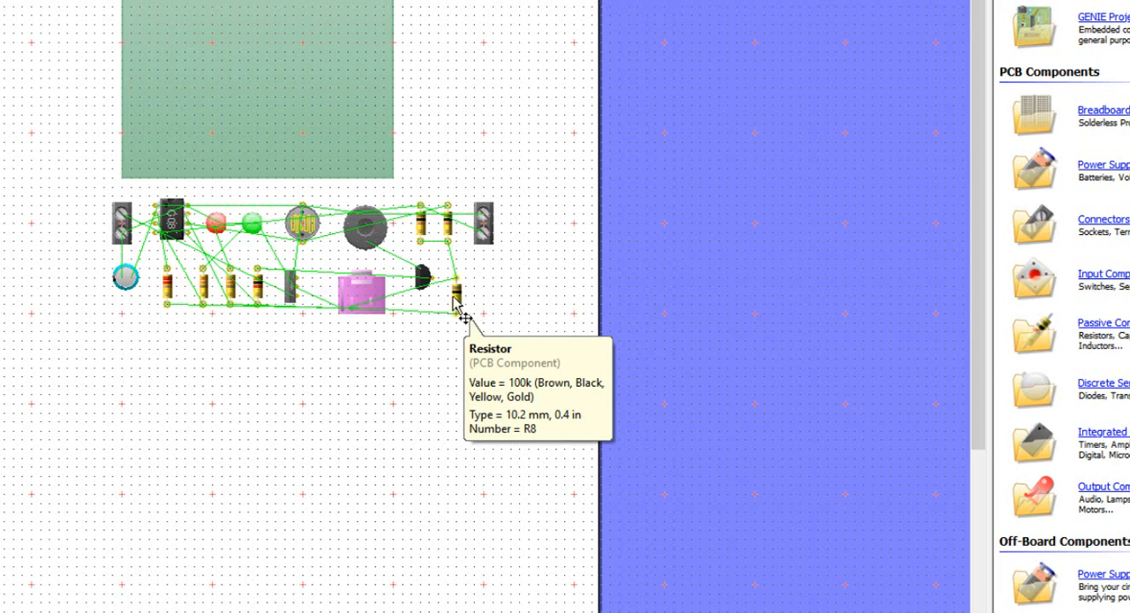
drag(373, 295, 318, 342)
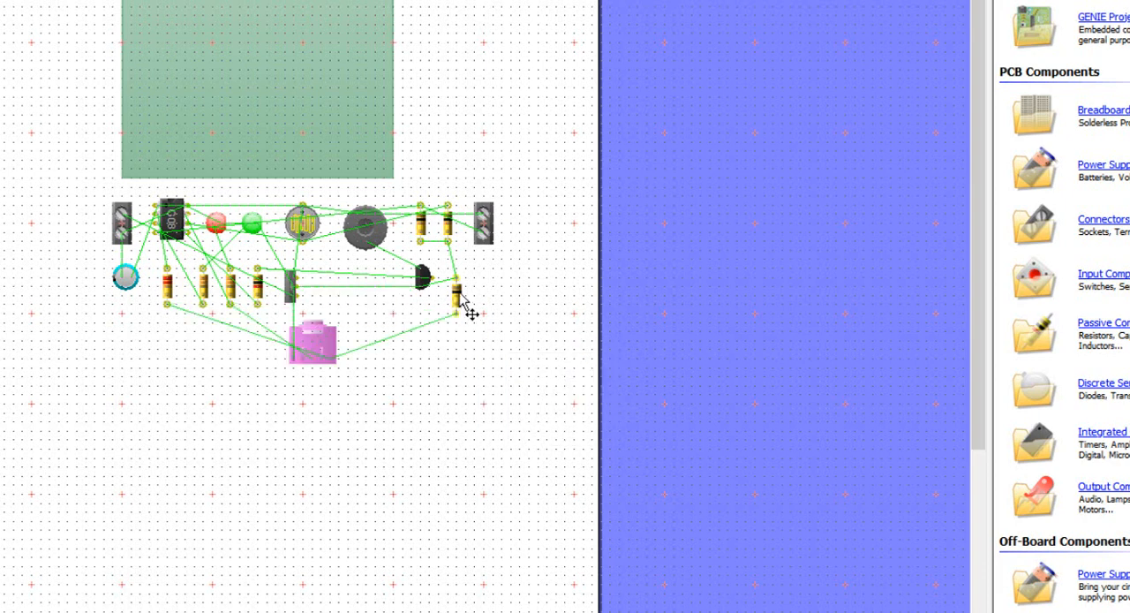
drag(467, 310, 367, 377)
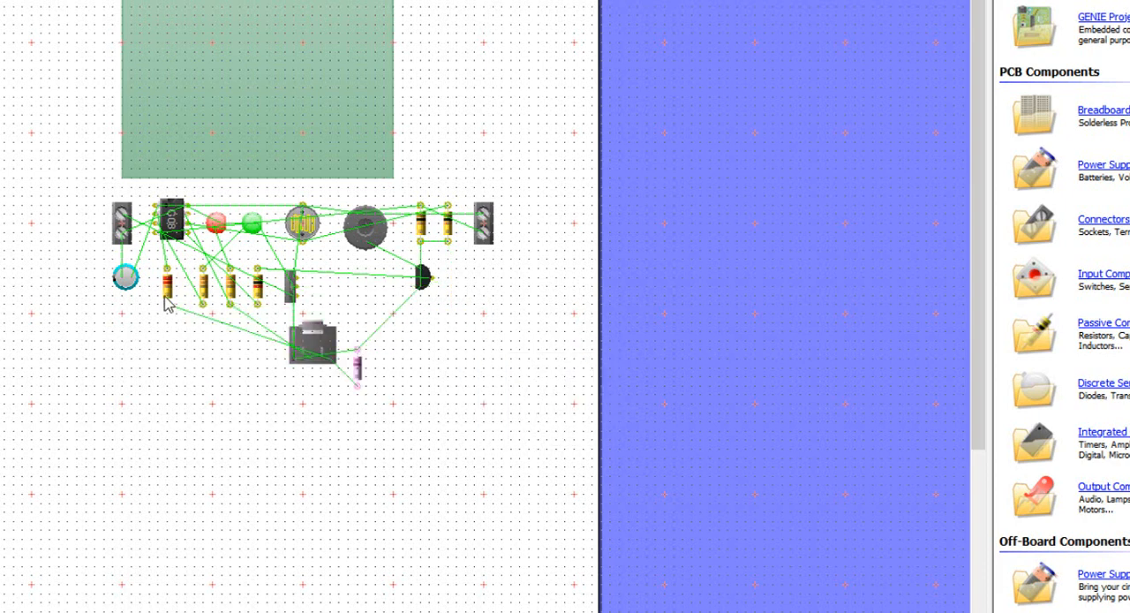
drag(168, 298, 312, 406)
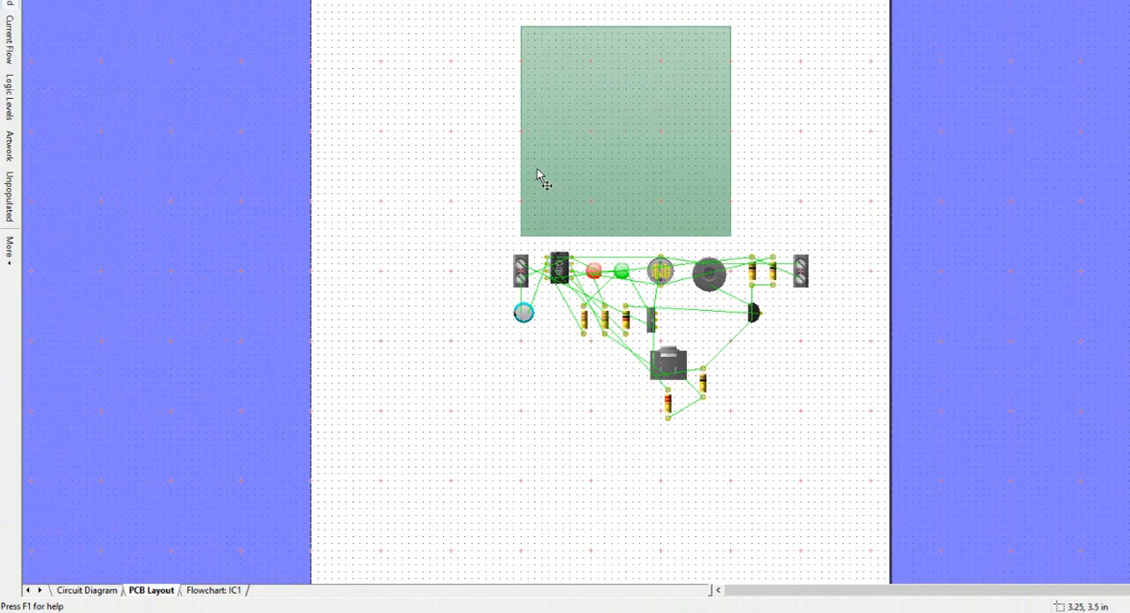
Step: Examine the circuit diagram's wiring around the 7805 regulator and return to the PCB layout
click(74, 589)
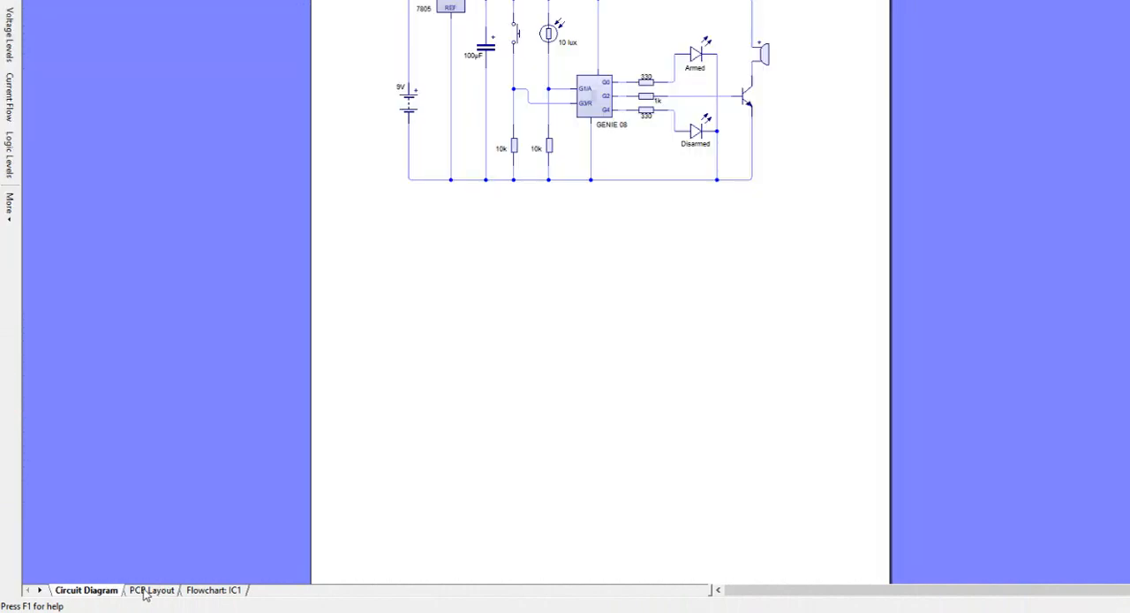
click(144, 589)
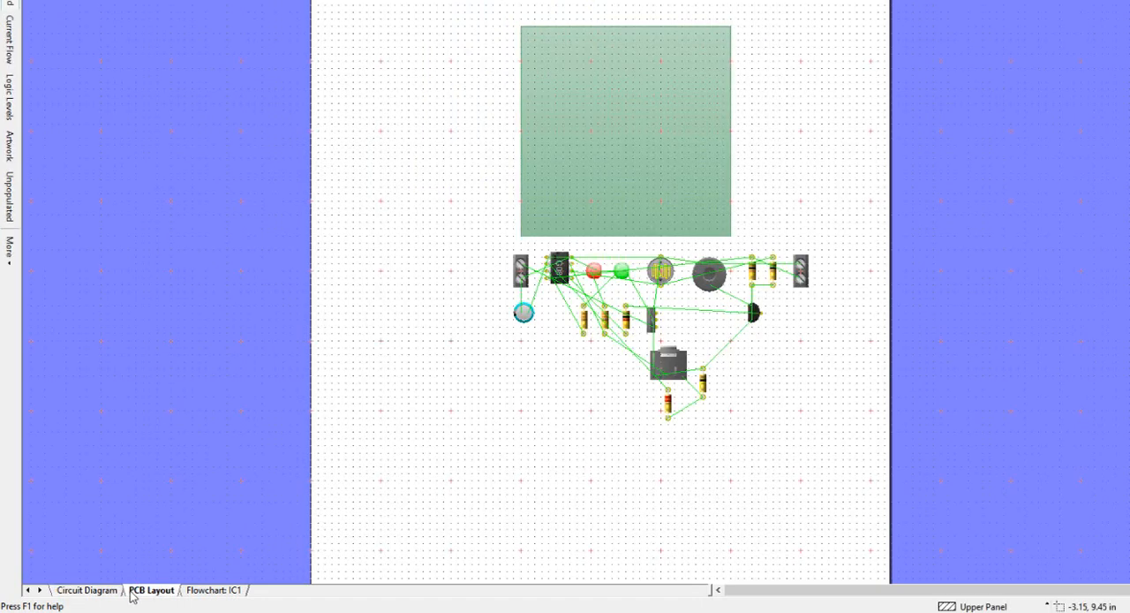
click(107, 590)
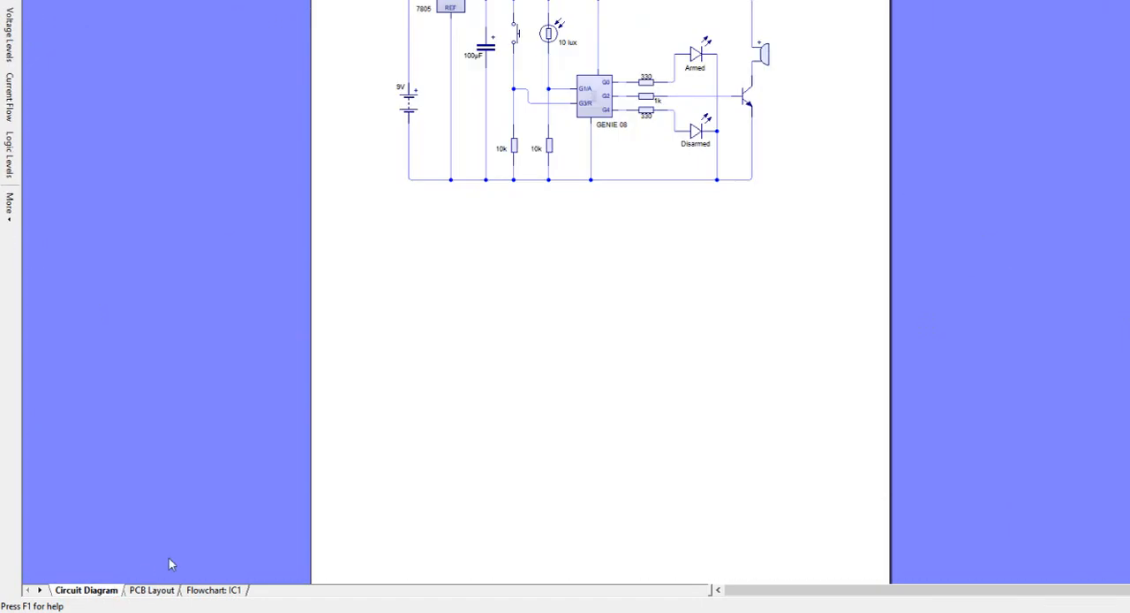
scroll(600, 292, up, 1)
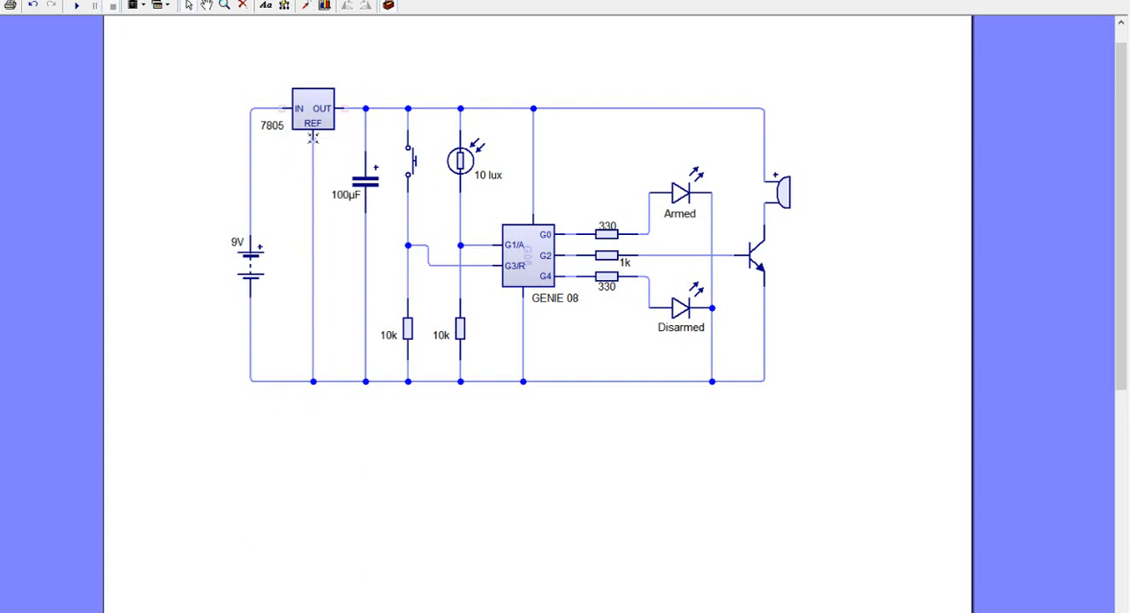
mouse_move(312, 137)
click(221, 609)
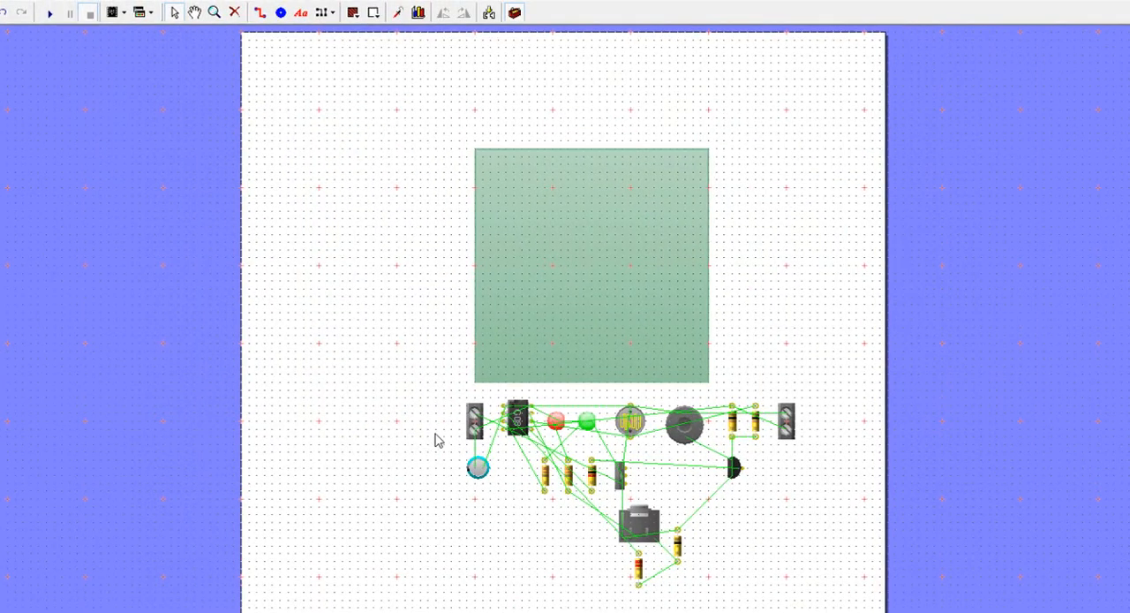
Step: Place the battery terminal block, the 7805 regulator and the capacitor side by side in the board's upper-left corner
drag(481, 431, 495, 180)
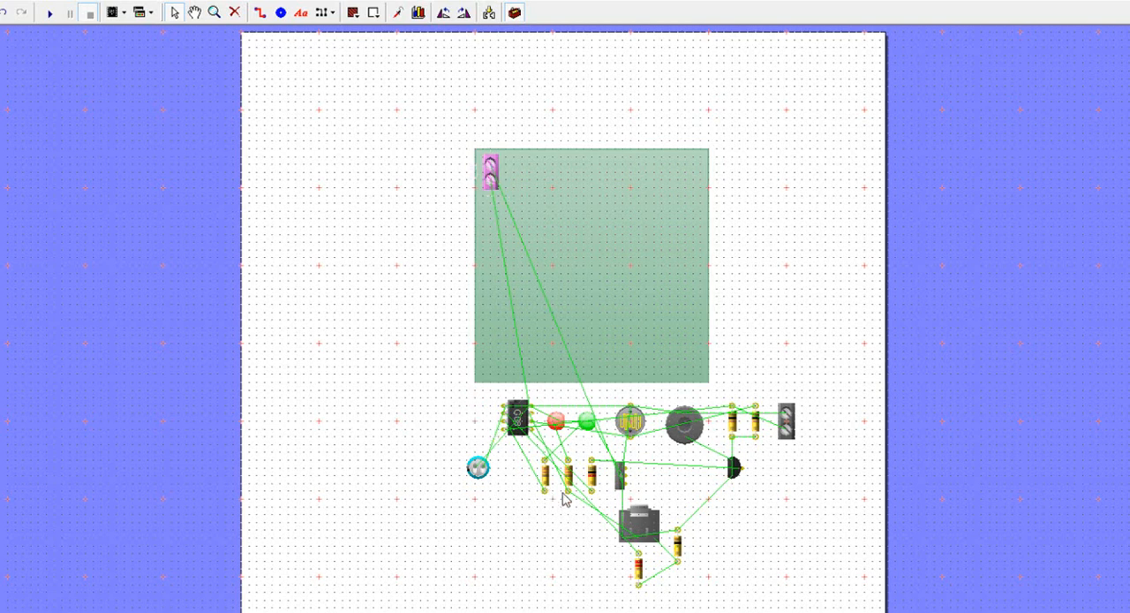
drag(637, 525, 510, 168)
click(444, 241)
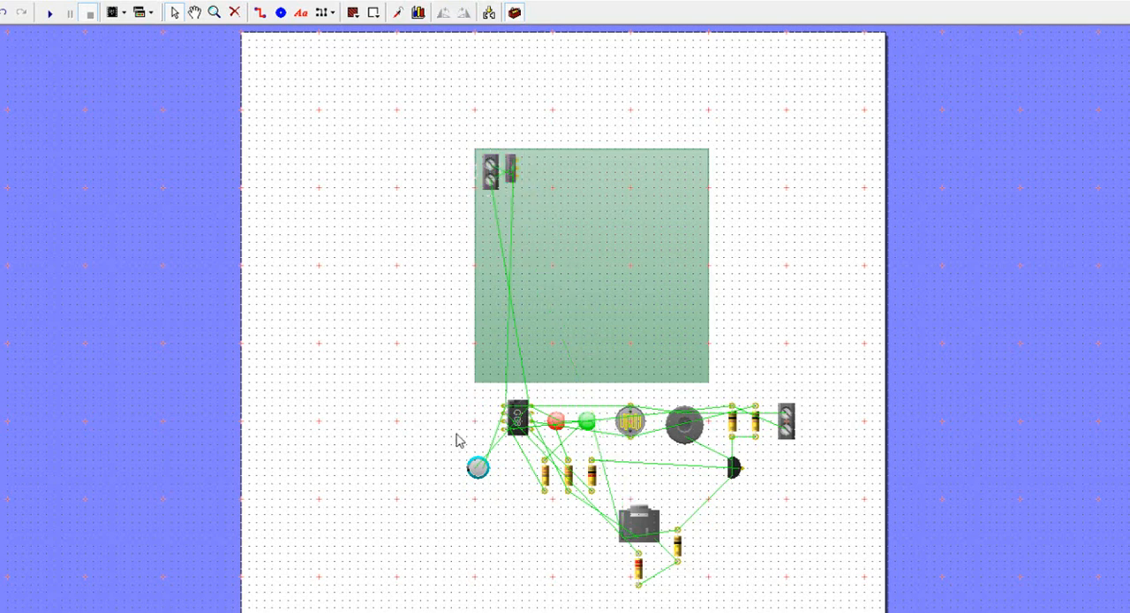
drag(479, 469, 553, 175)
click(450, 222)
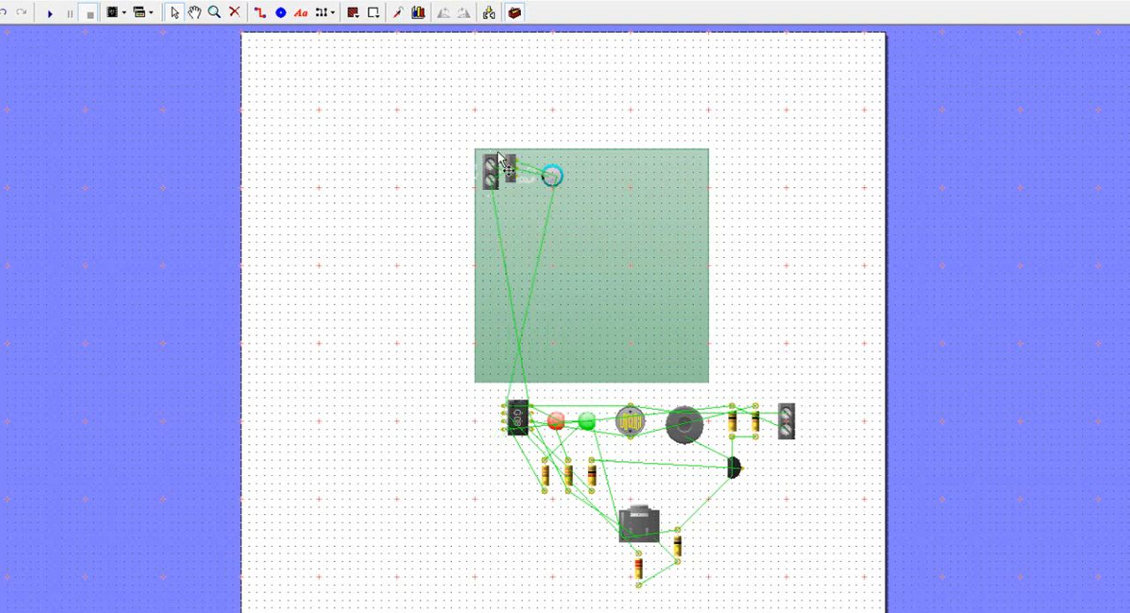
Step: Display the board's upper-left corner up close in the Unpopulated view
scroll(508, 163, up, 2)
scroll(477, 166, up, 2)
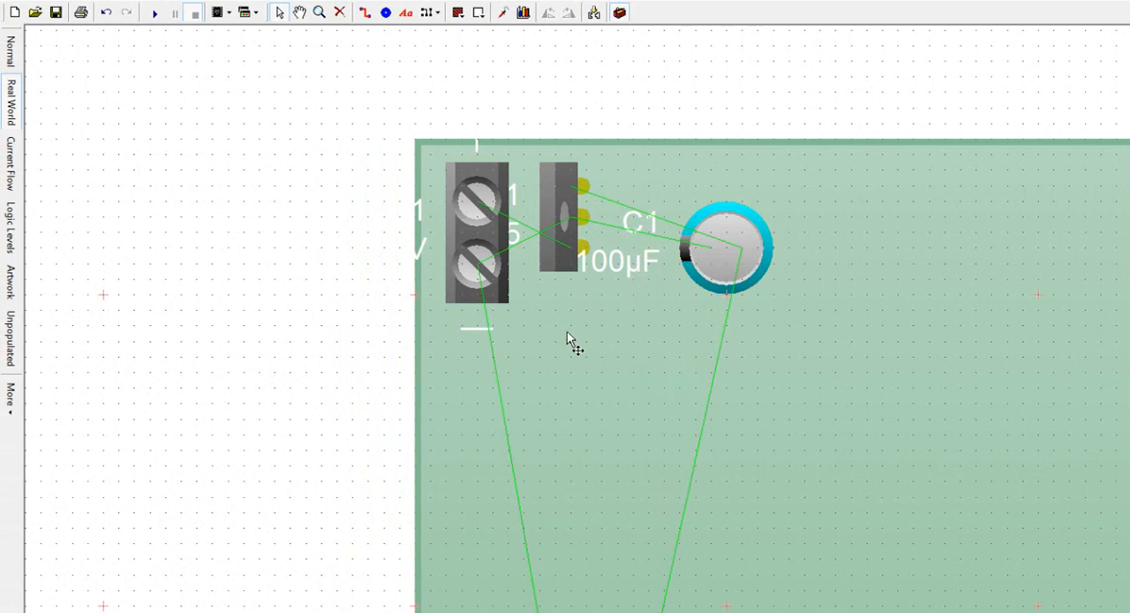
click(12, 333)
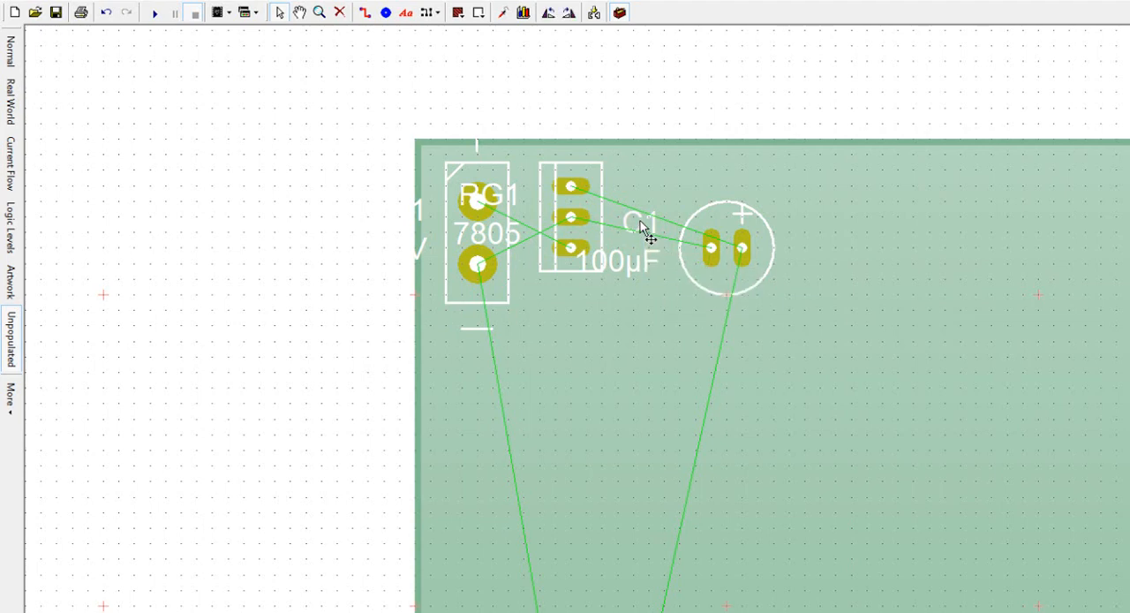
Step: Delete the reference labels of the capacitor, regulator and terminal block, and move the 9V label below the terminal block
key(Delete)
click(513, 188)
key(Delete)
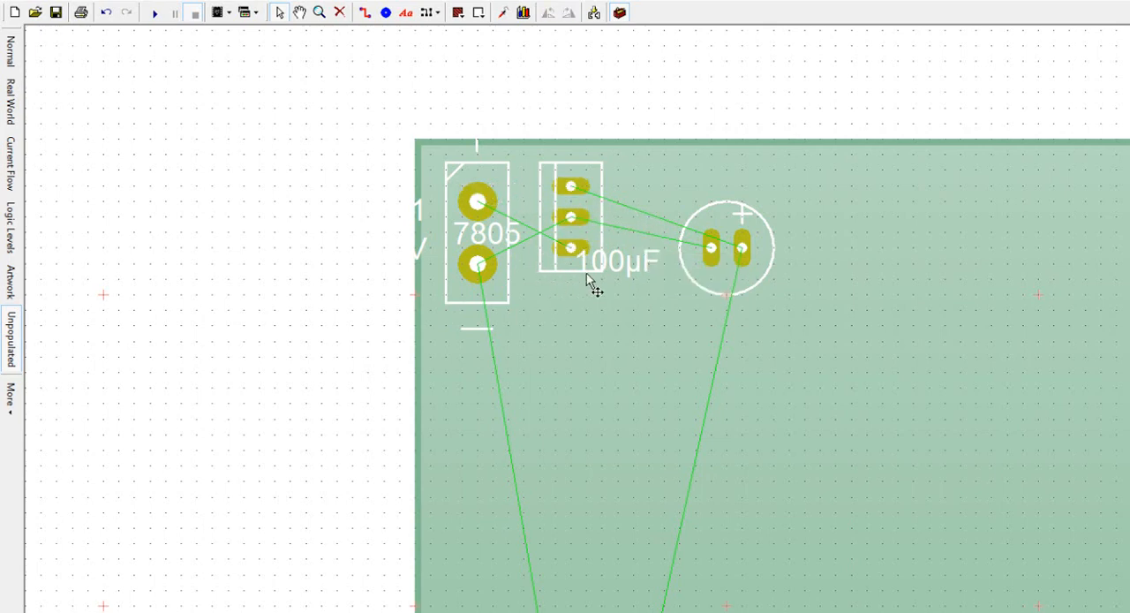
click(421, 214)
drag(427, 249, 462, 351)
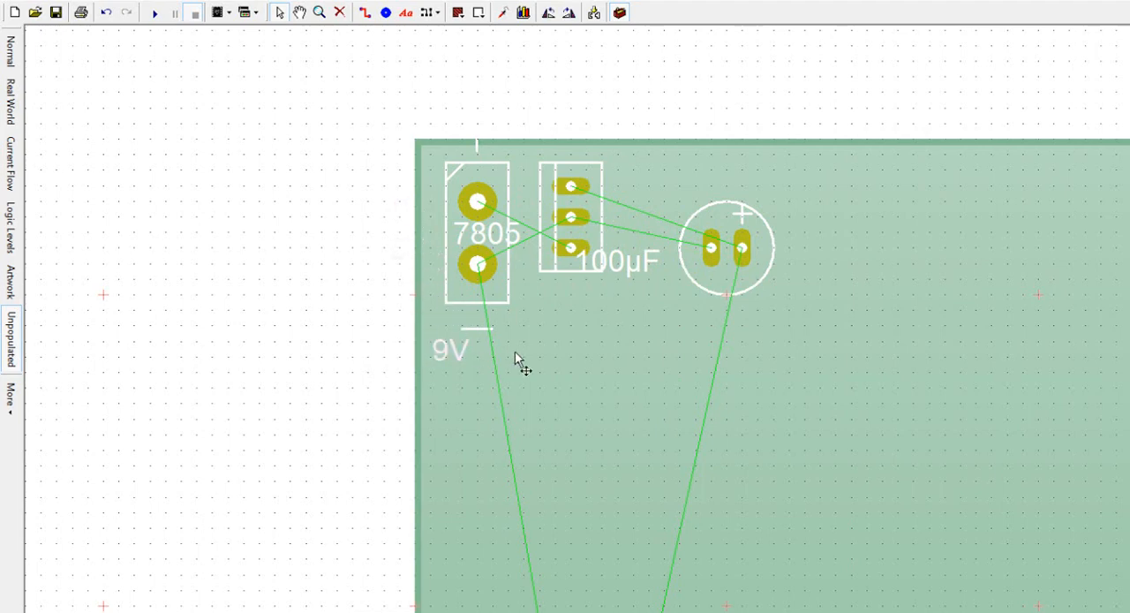
Step: Delete the green rats-nest lines attached to the terminal block and those between the regulator and the capacitor
right_click(541, 241)
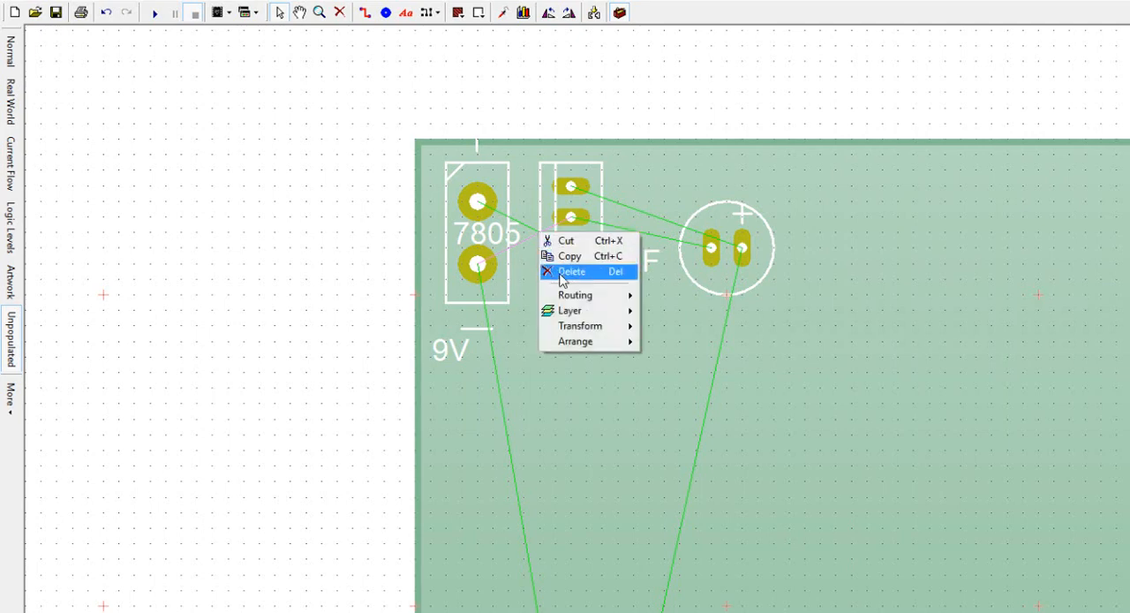
click(552, 269)
right_click(541, 240)
click(552, 269)
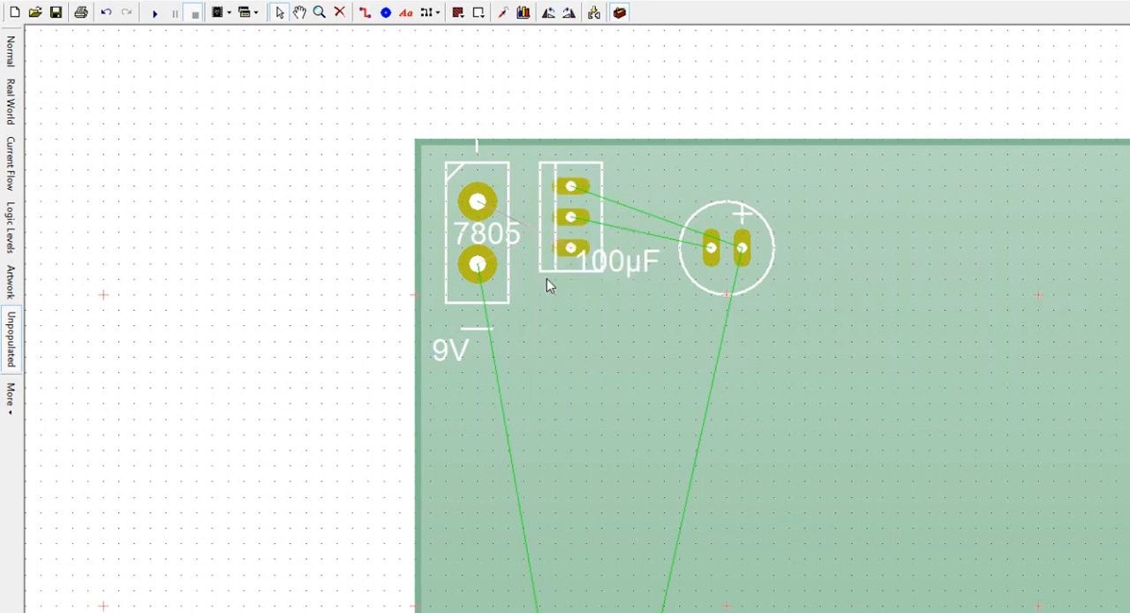
right_click(491, 300)
click(523, 330)
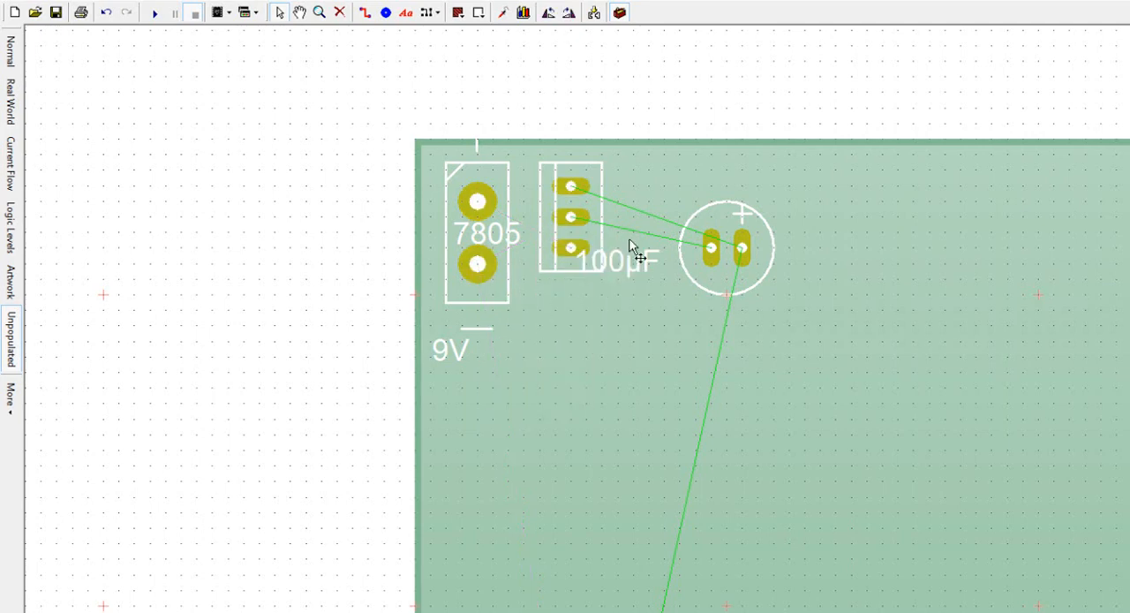
right_click(634, 234)
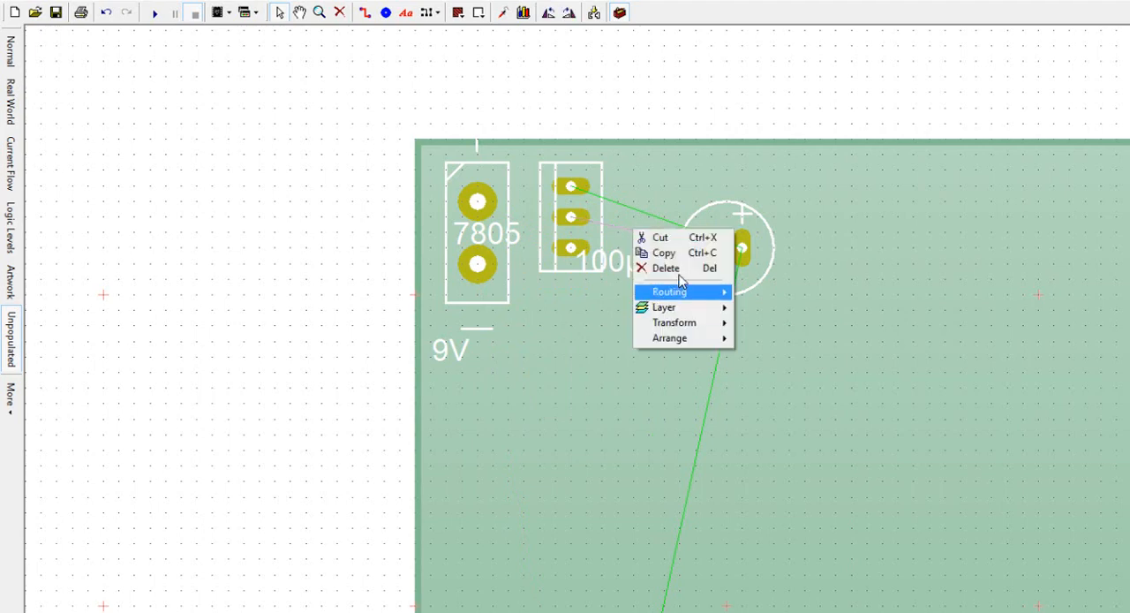
click(662, 270)
right_click(649, 214)
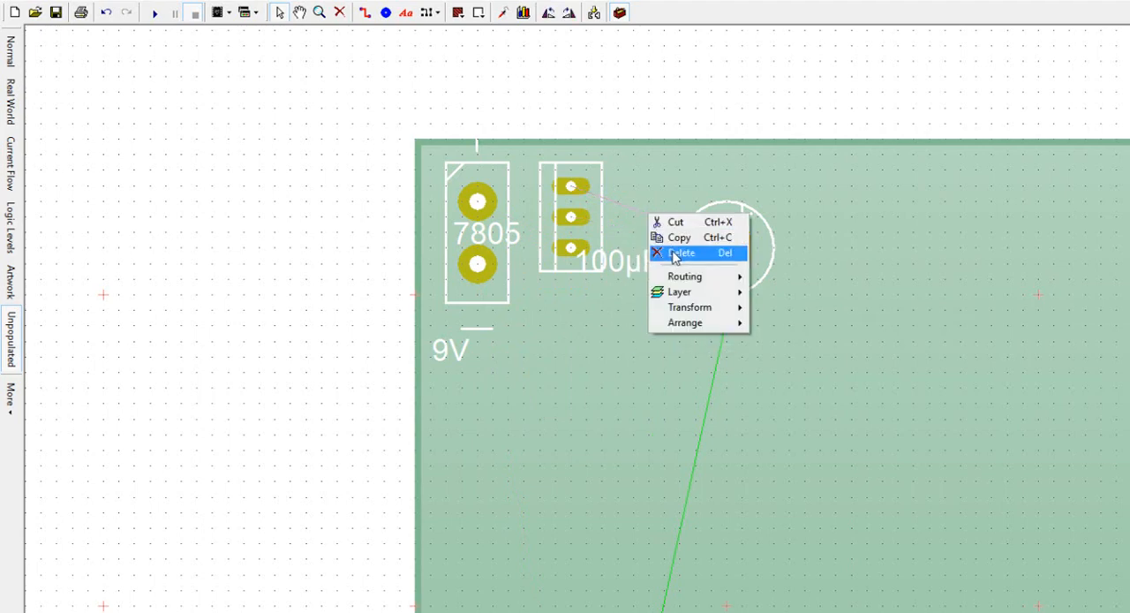
click(678, 254)
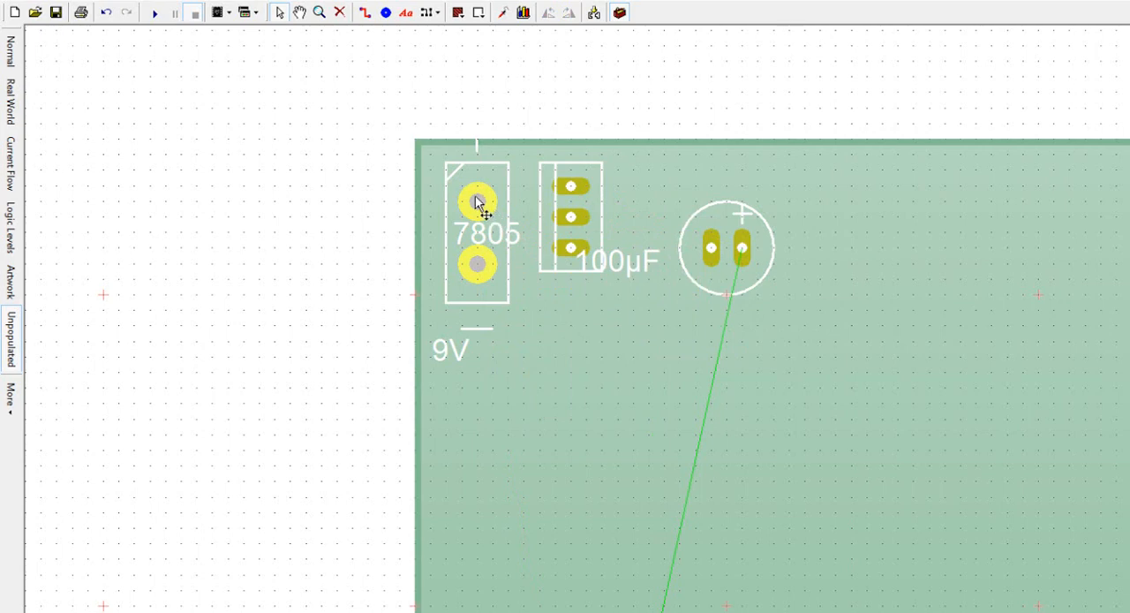
Step: Move the terminal block slightly down, and place the 7805 label above the regulator and the 100µF label beside the capacitor
drag(480, 201, 476, 221)
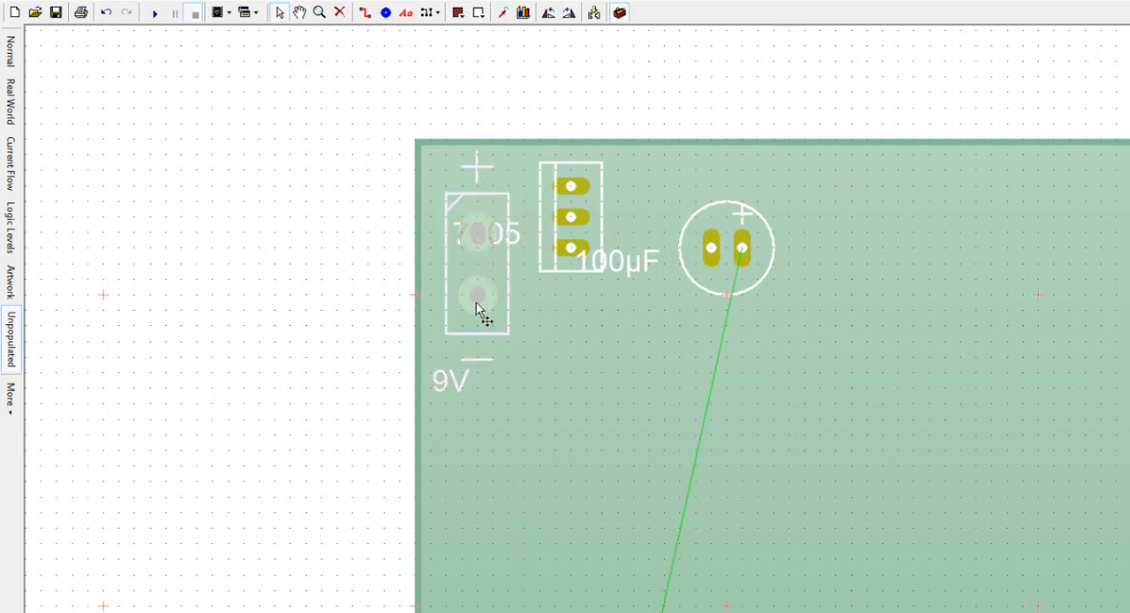
drag(524, 148, 589, 173)
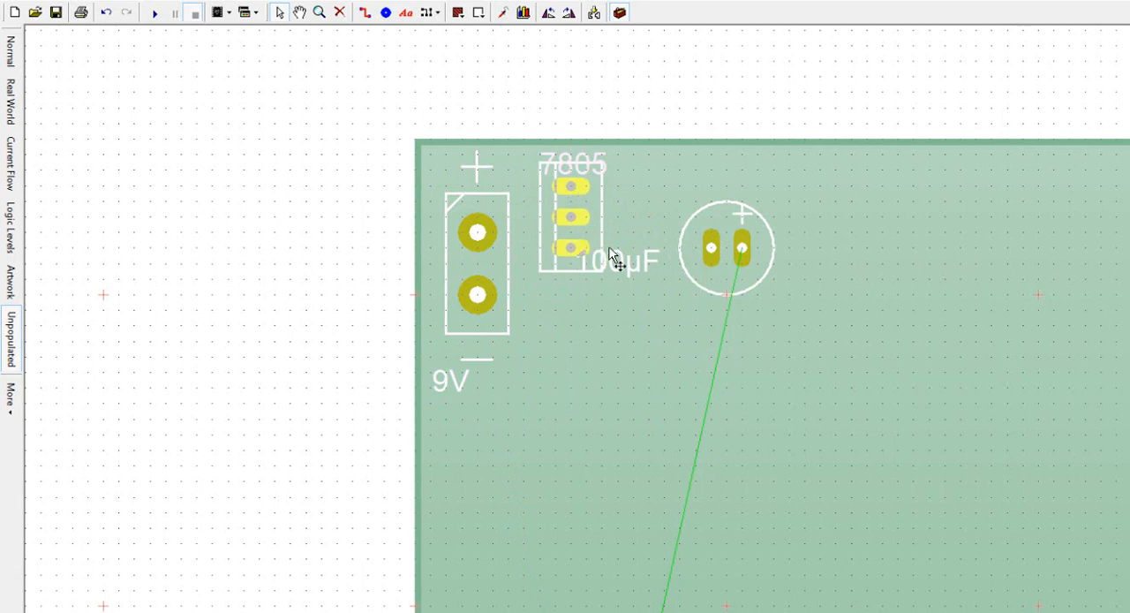
drag(622, 263, 795, 303)
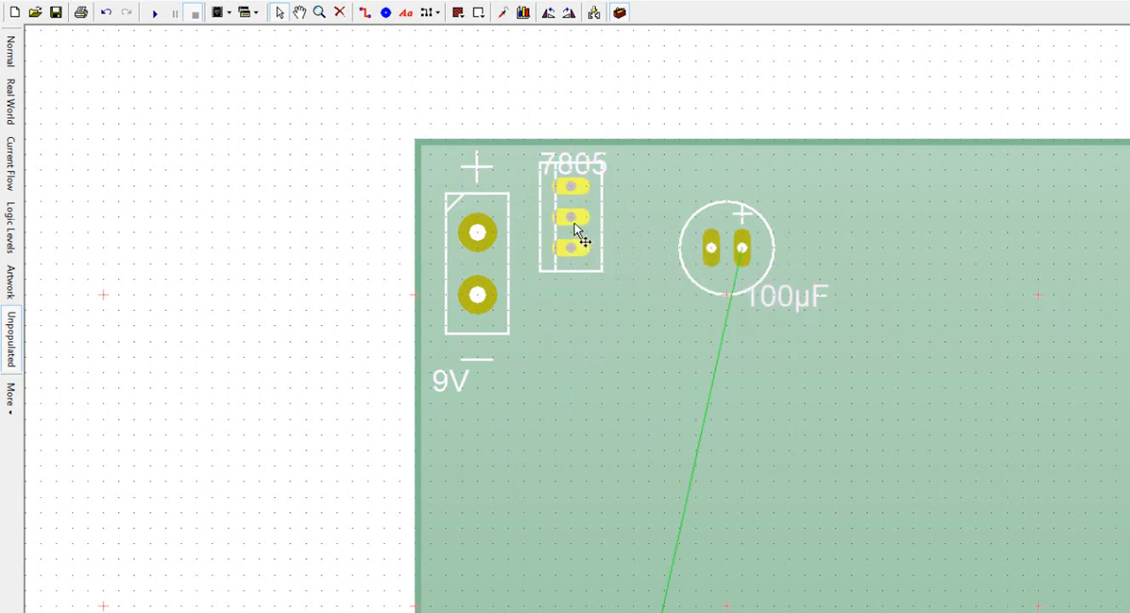
Step: Route a bent track from the terminal block's positive pad to the 7805 regulator's input voltage pin
mouse_move(574, 220)
mouse_move(570, 192)
mouse_move(567, 252)
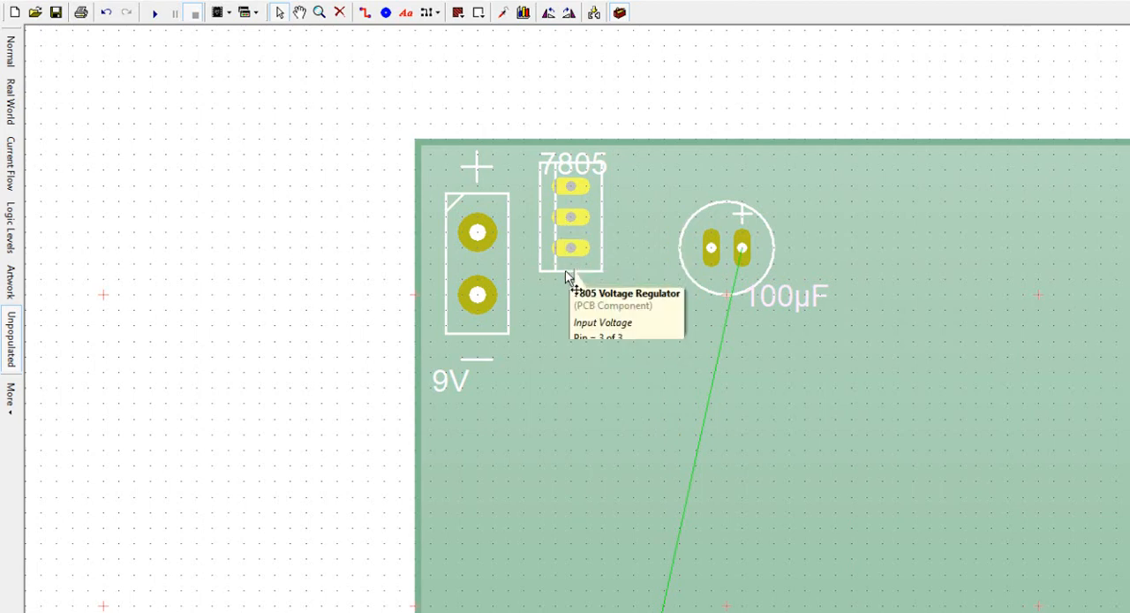
mouse_move(565, 274)
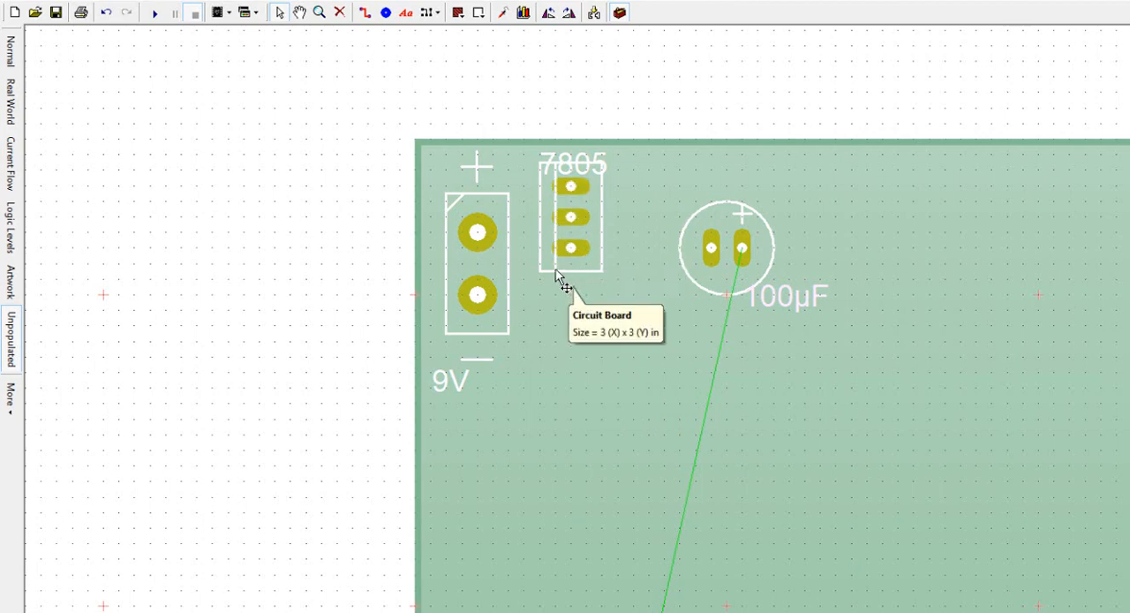
mouse_move(486, 240)
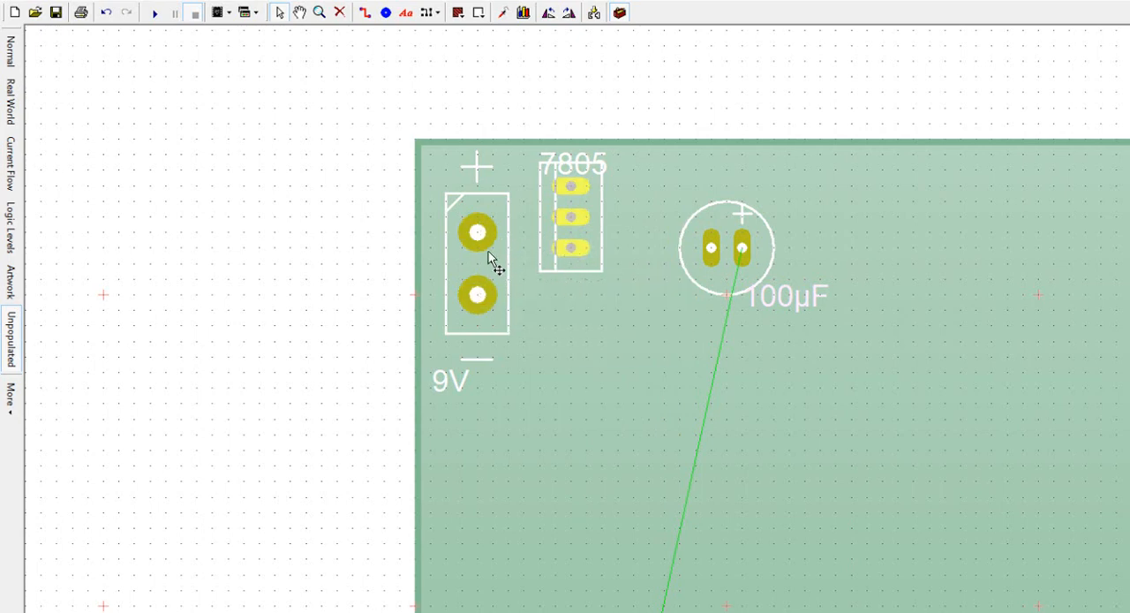
mouse_move(573, 252)
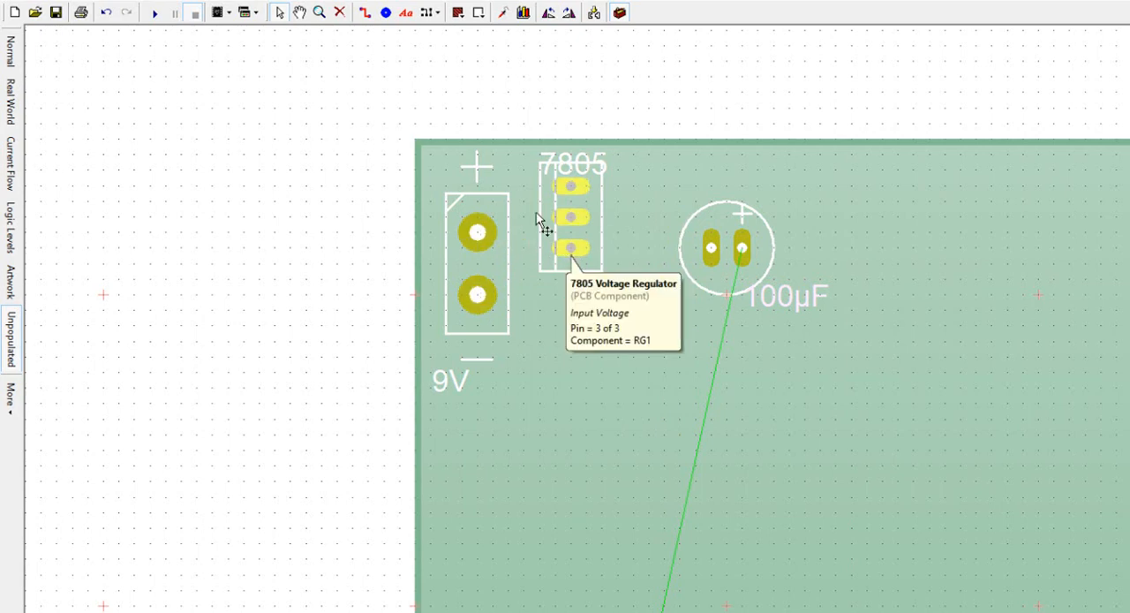
click(364, 14)
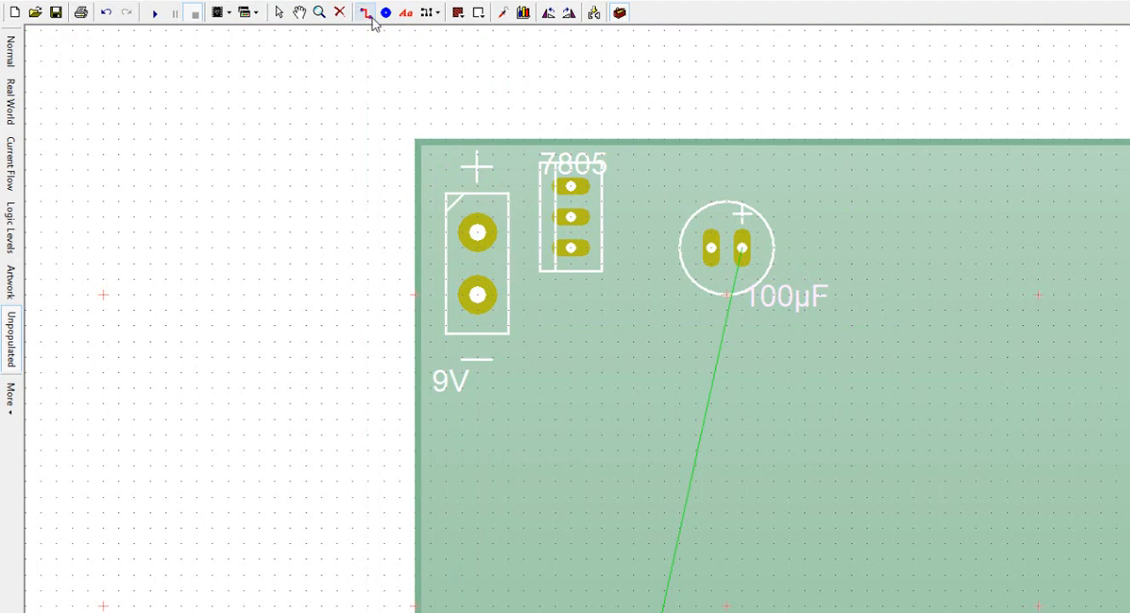
click(478, 232)
click(523, 248)
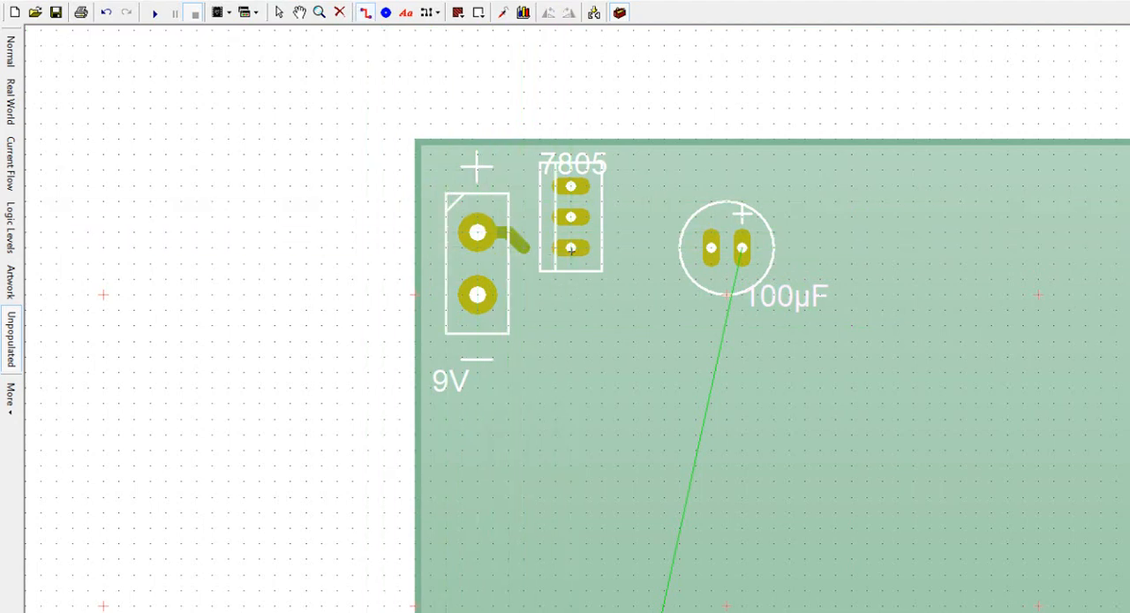
click(570, 247)
key(Escape)
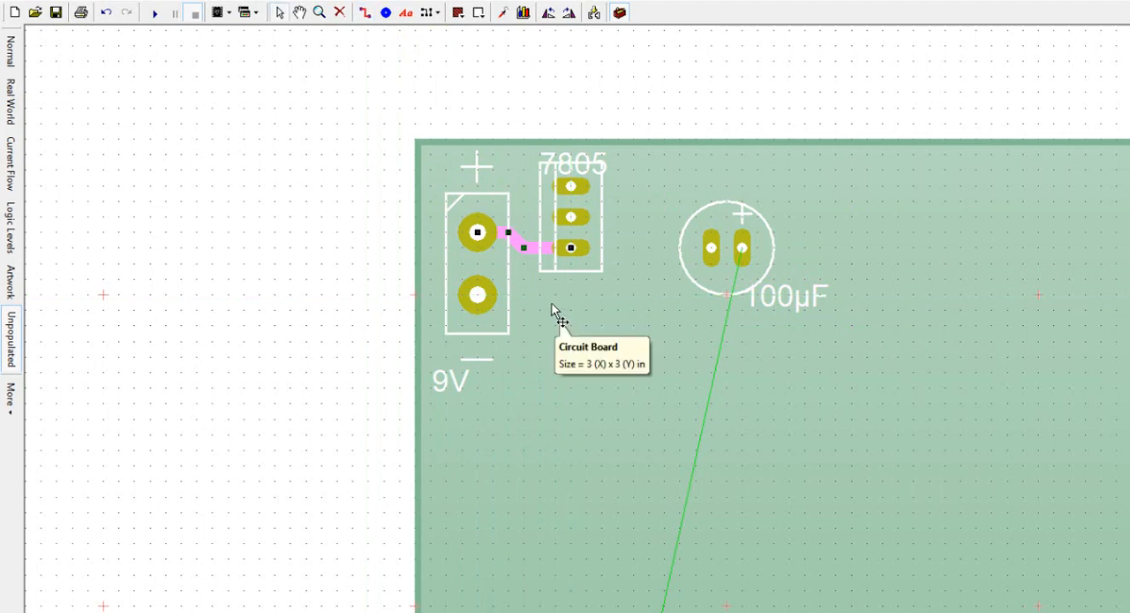
click(552, 311)
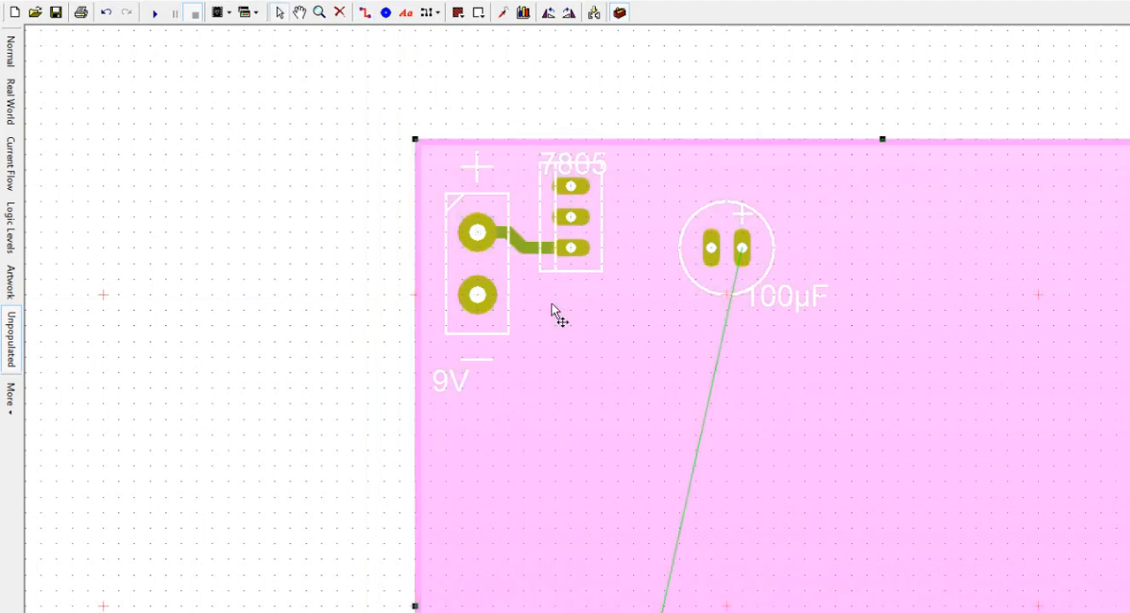
click(575, 238)
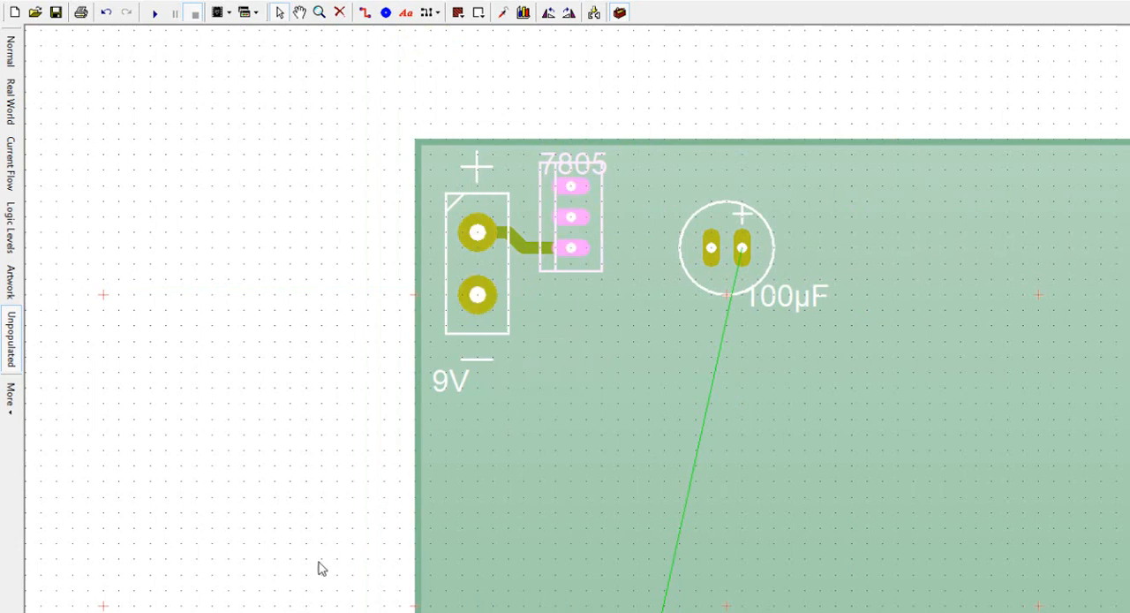
Step: Try a straight diagonal track from the terminal block's negative pad to the regulator's middle pin, and undo it
key(ctrl+Tab)
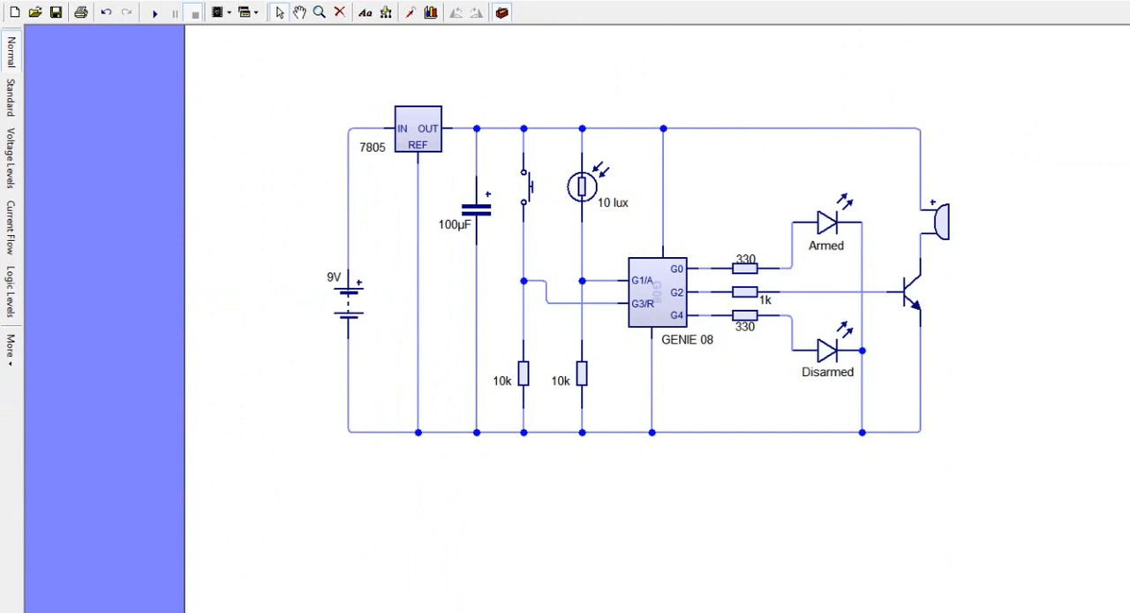
key(ctrl+Tab)
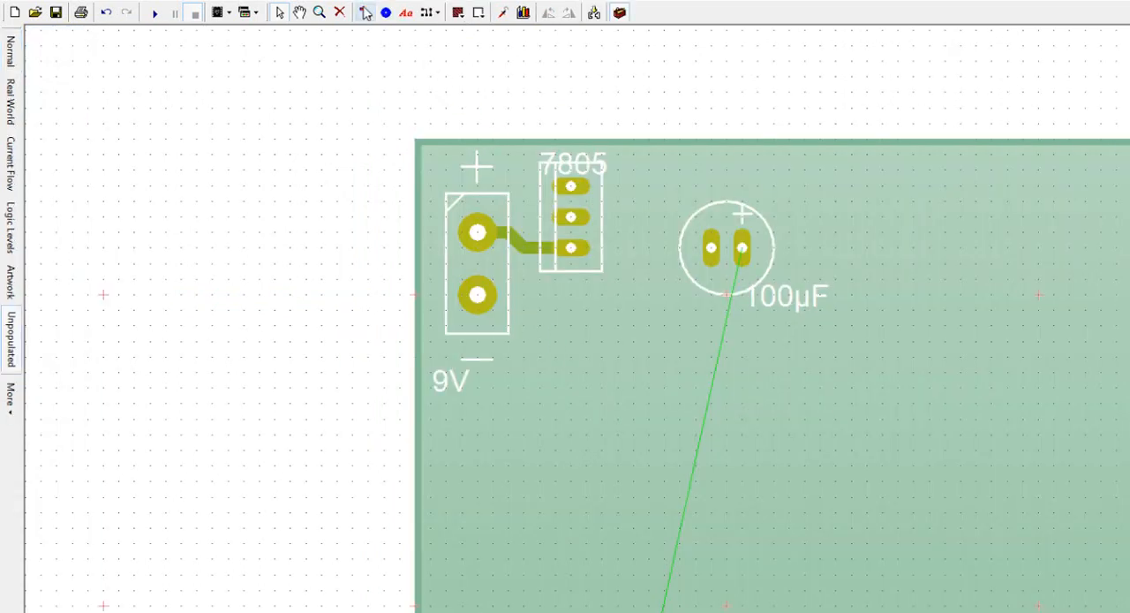
click(364, 12)
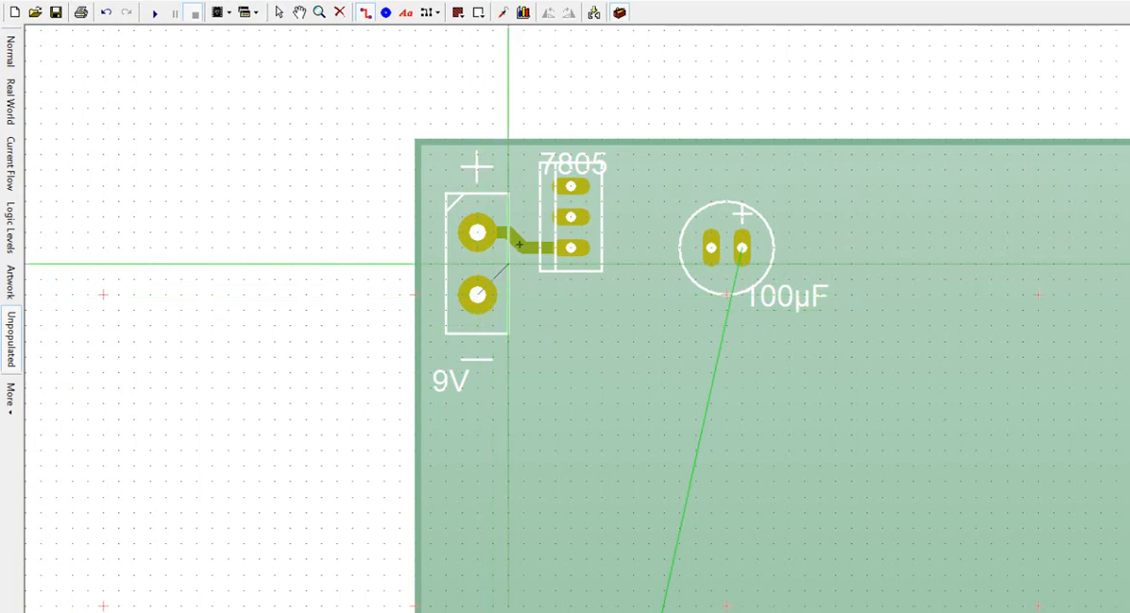
click(539, 231)
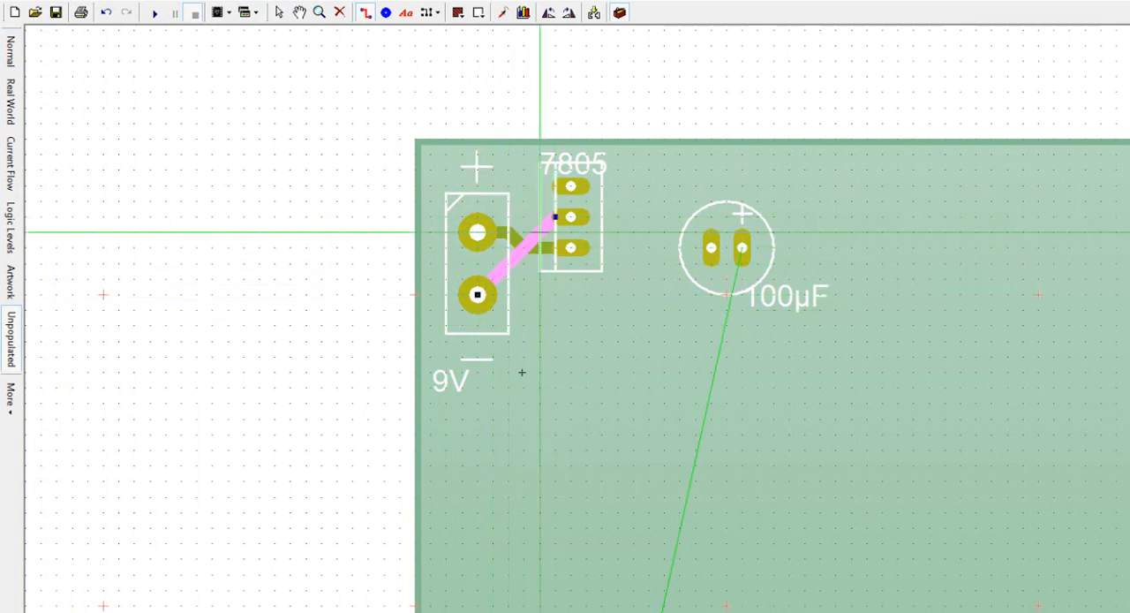
key(ctrl+z)
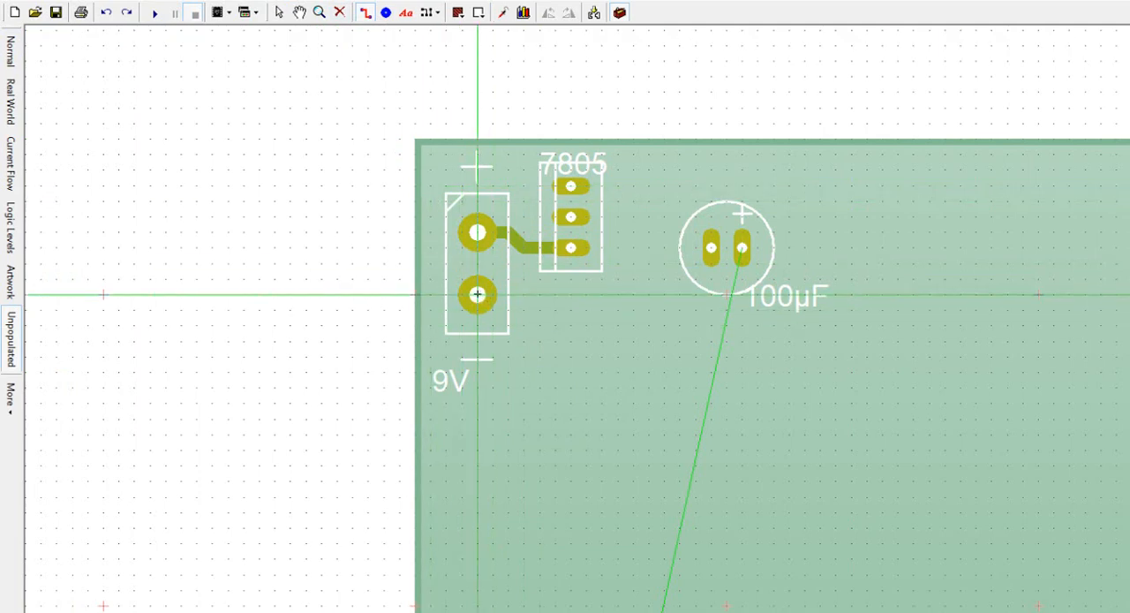
Step: Try a track from the terminal block's negative pad passing below and around the regulator to its middle pin, and delete it
drag(495, 294, 605, 292)
drag(597, 215, 571, 216)
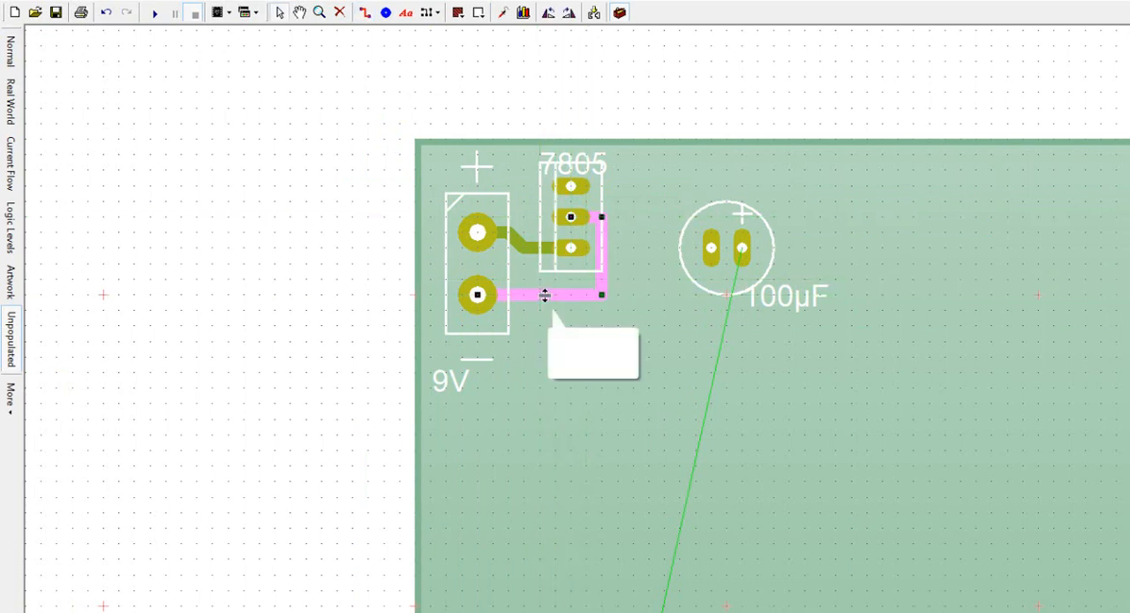
key(Delete)
Step: Try a track from the negative pad around the outside and above the terminal block to the regulator's middle pin
click(364, 12)
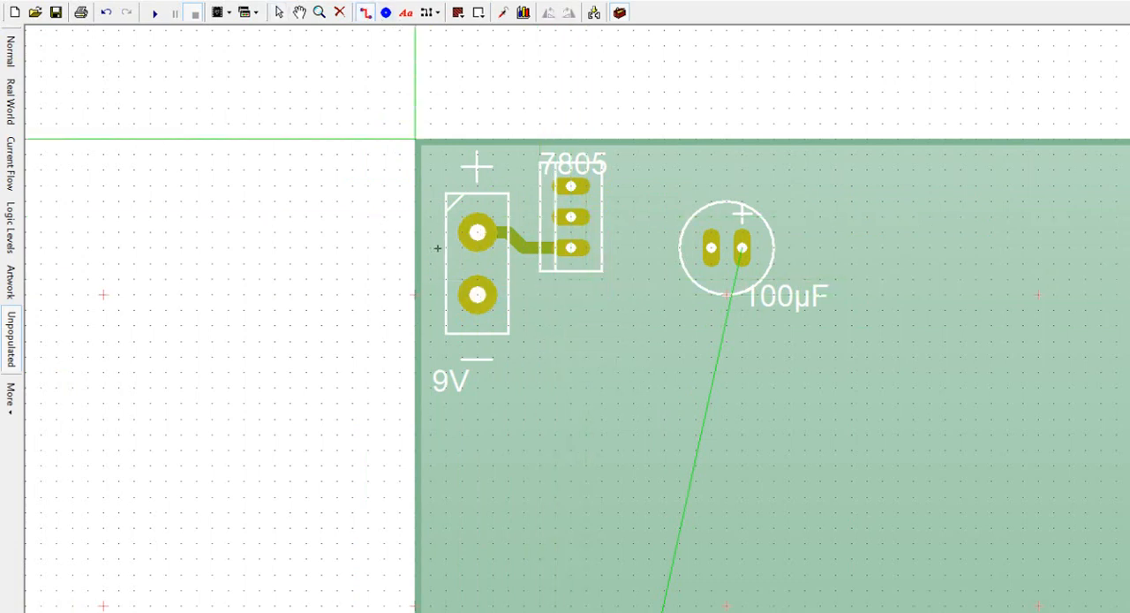
click(431, 295)
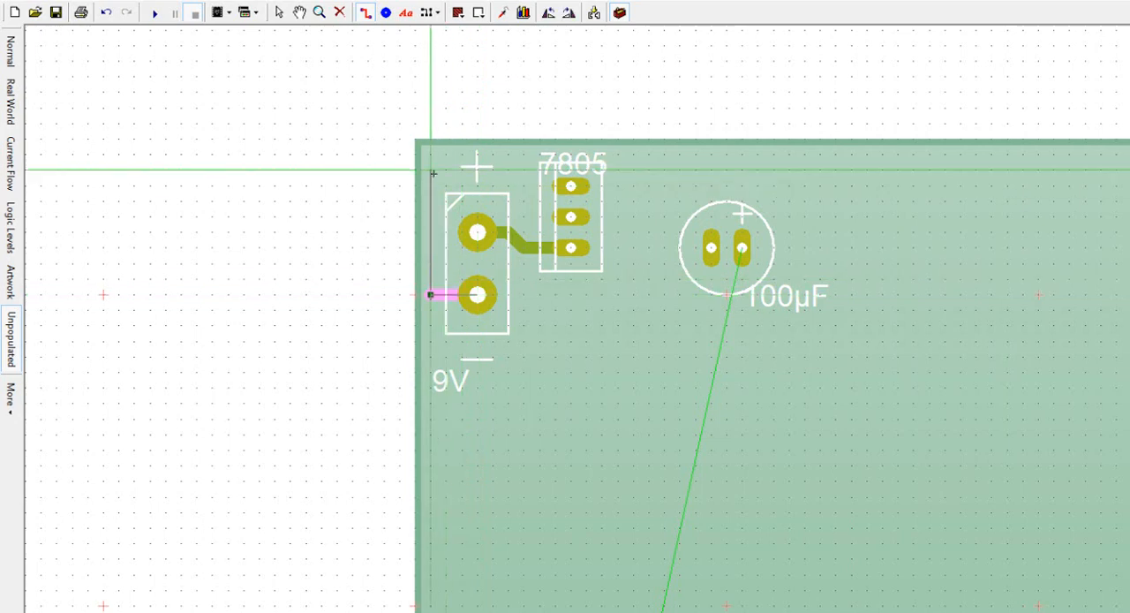
click(433, 174)
click(507, 174)
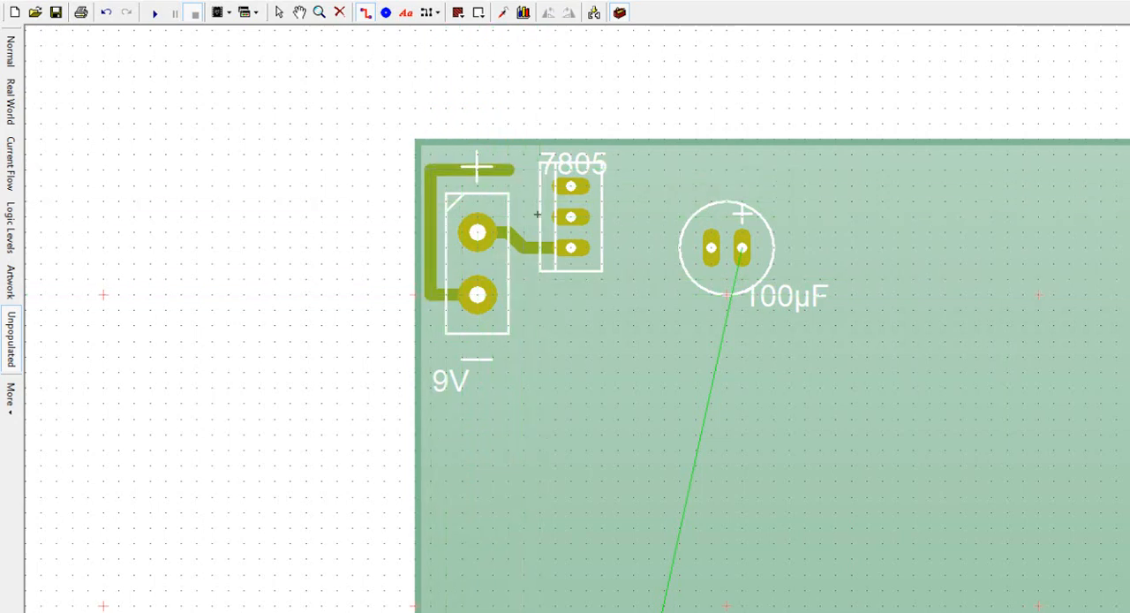
click(569, 216)
right_click(570, 217)
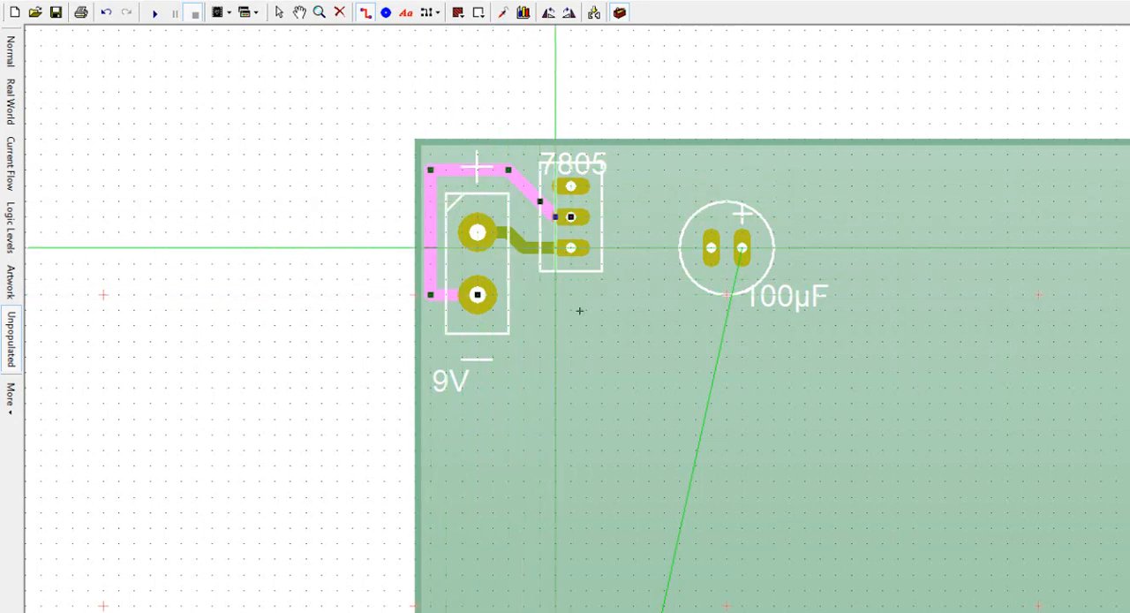
right_click(580, 311)
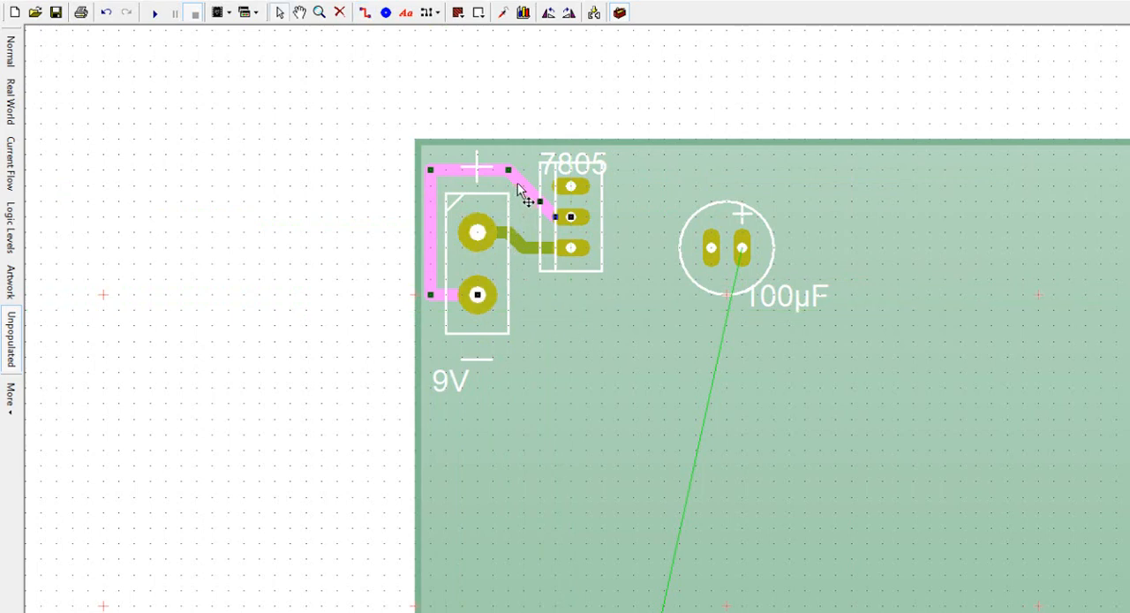
Step: Delete both tracks between the terminal block and the regulator
key(Delete)
click(520, 239)
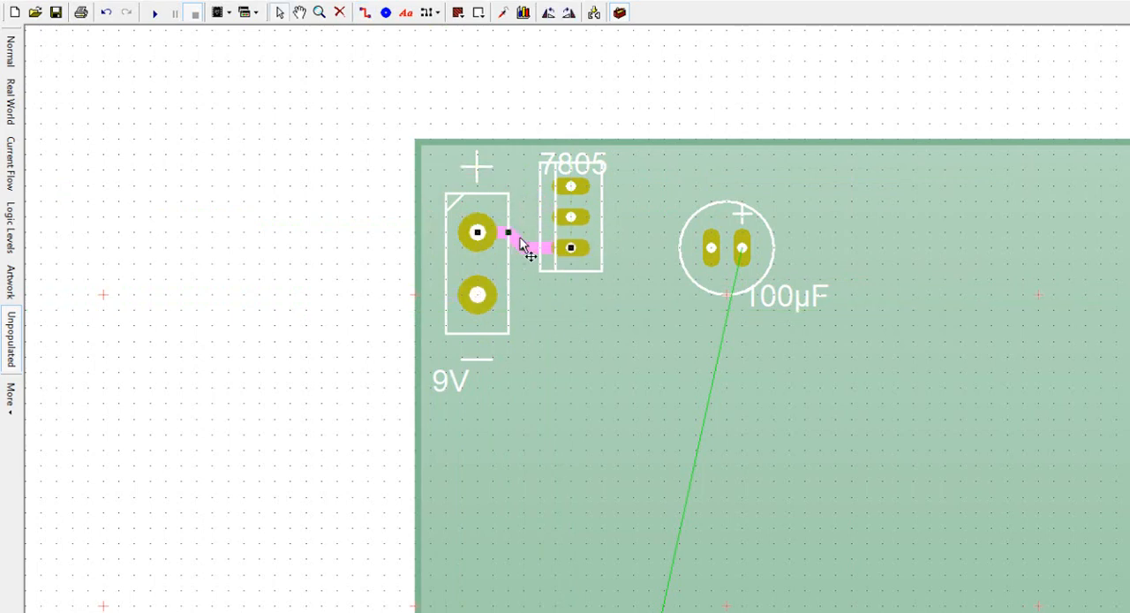
key(Delete)
Step: Rotate the regulator 180° and align it close beside the terminal block, with the 7805 label directly above it
drag(580, 217, 580, 311)
click(589, 259)
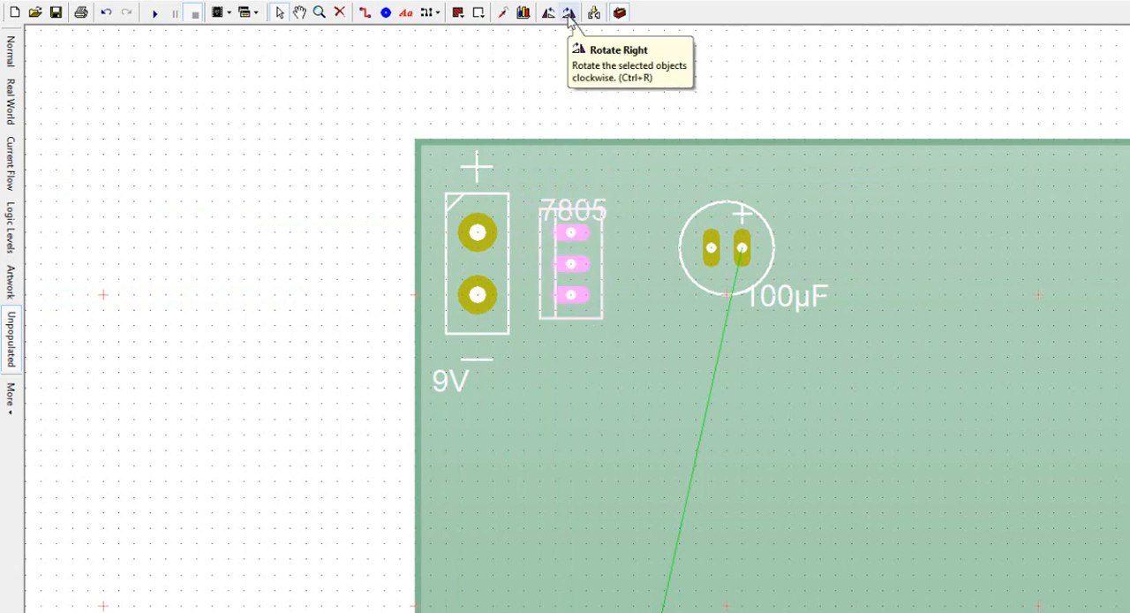
click(569, 13)
click(570, 13)
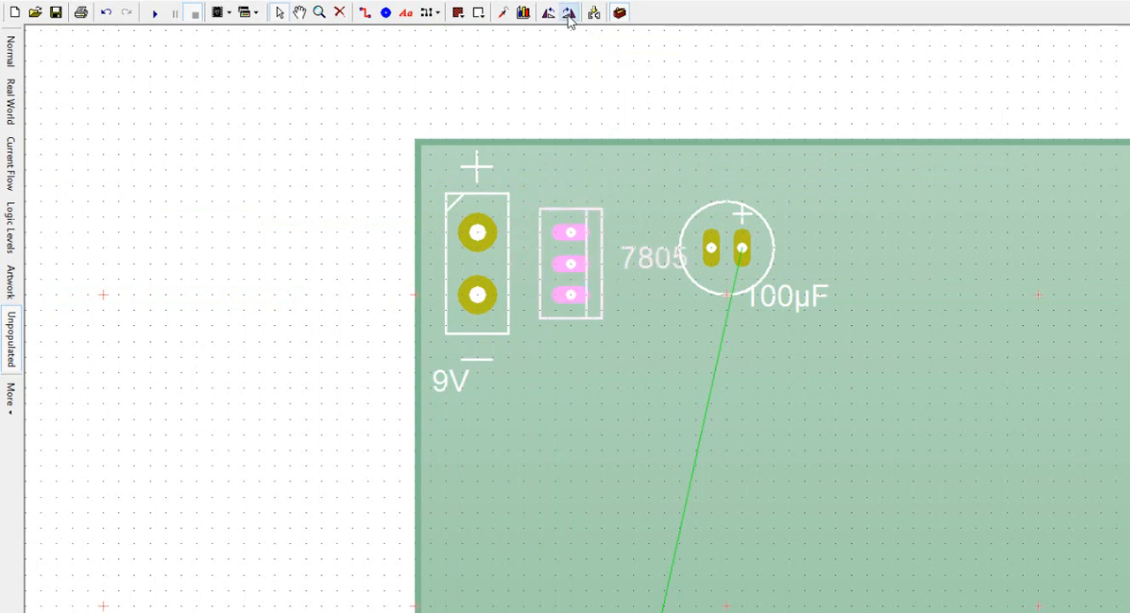
drag(562, 272, 555, 274)
drag(634, 256, 553, 193)
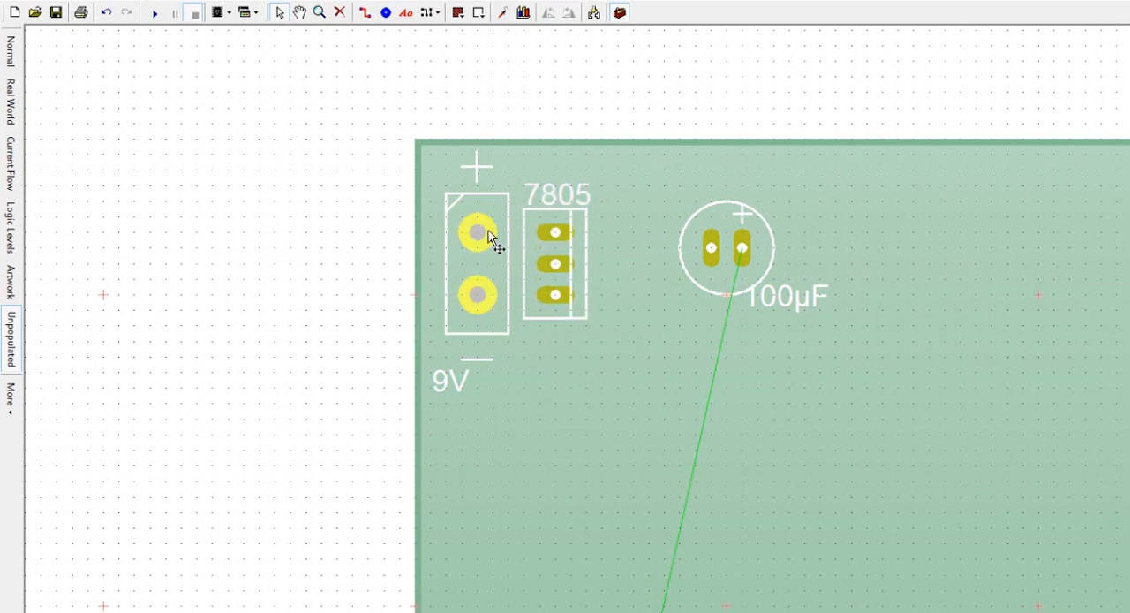
Step: Route tracks from the terminal block's positive pad to the regulator's upper pin and from its negative pad to the middle pin
click(365, 13)
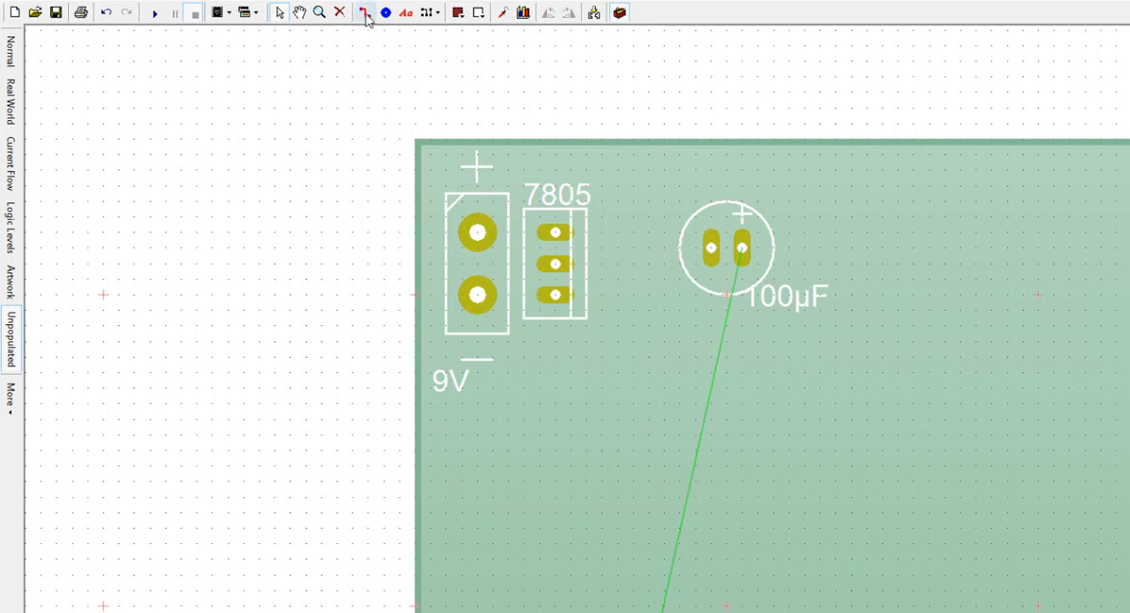
drag(474, 233, 555, 232)
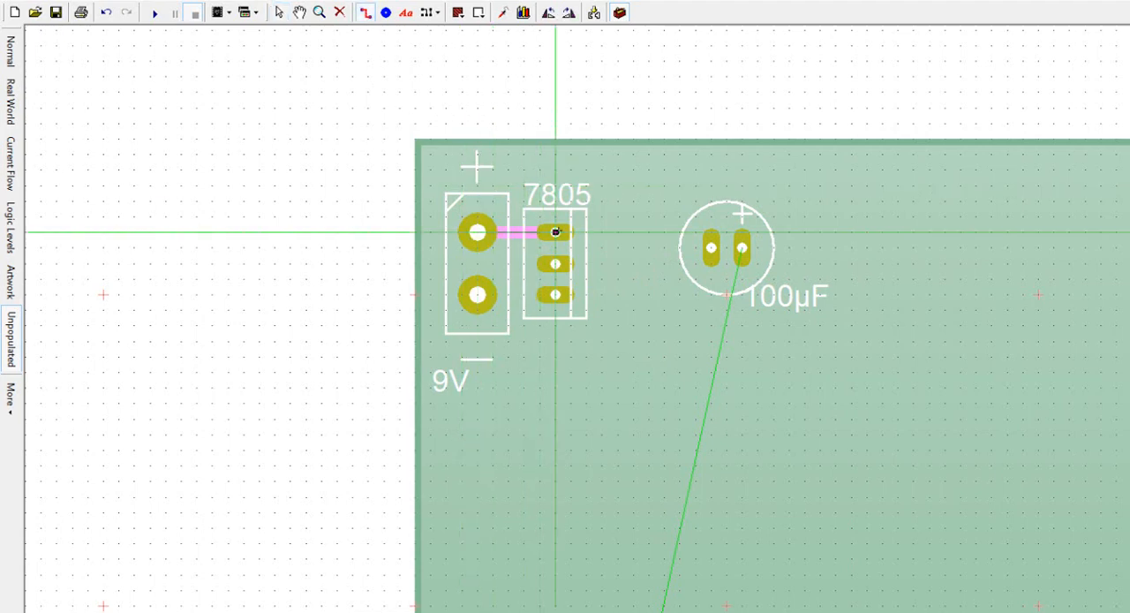
click(509, 269)
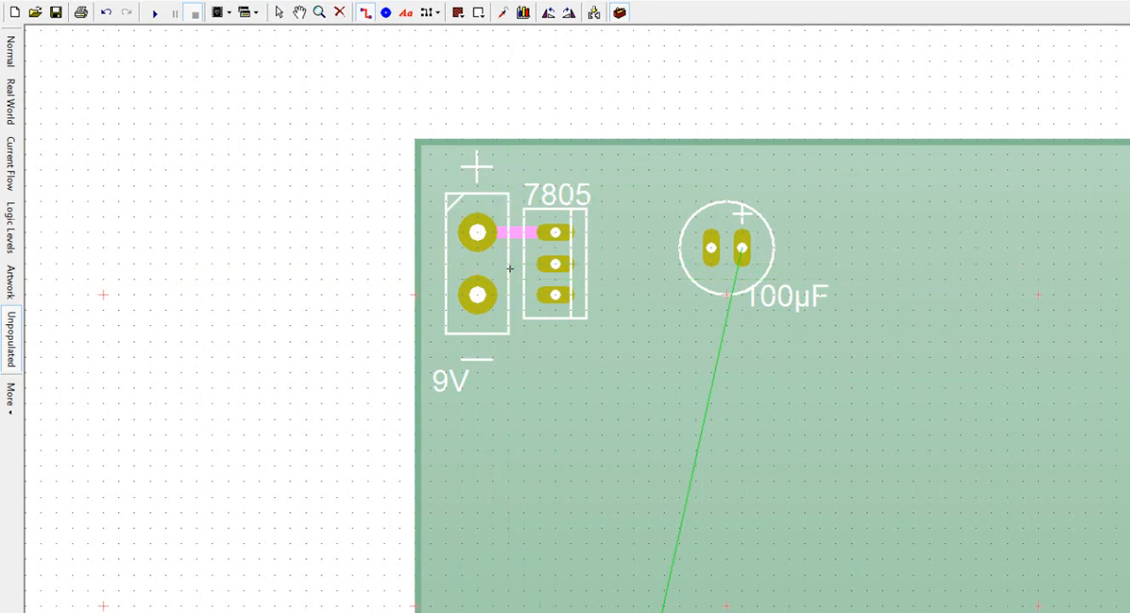
click(555, 264)
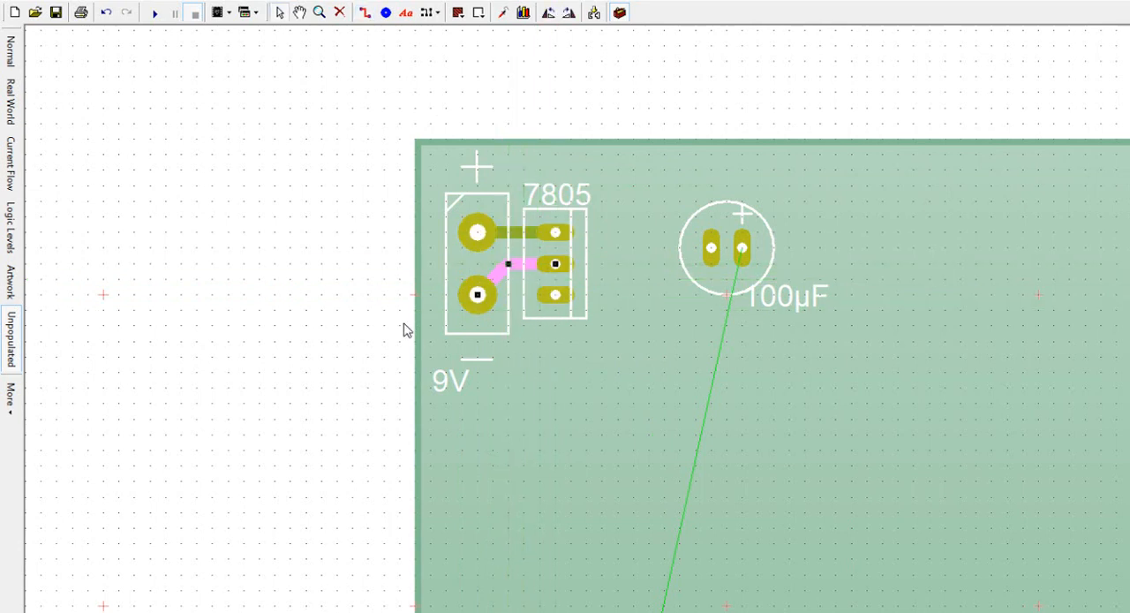
click(432, 316)
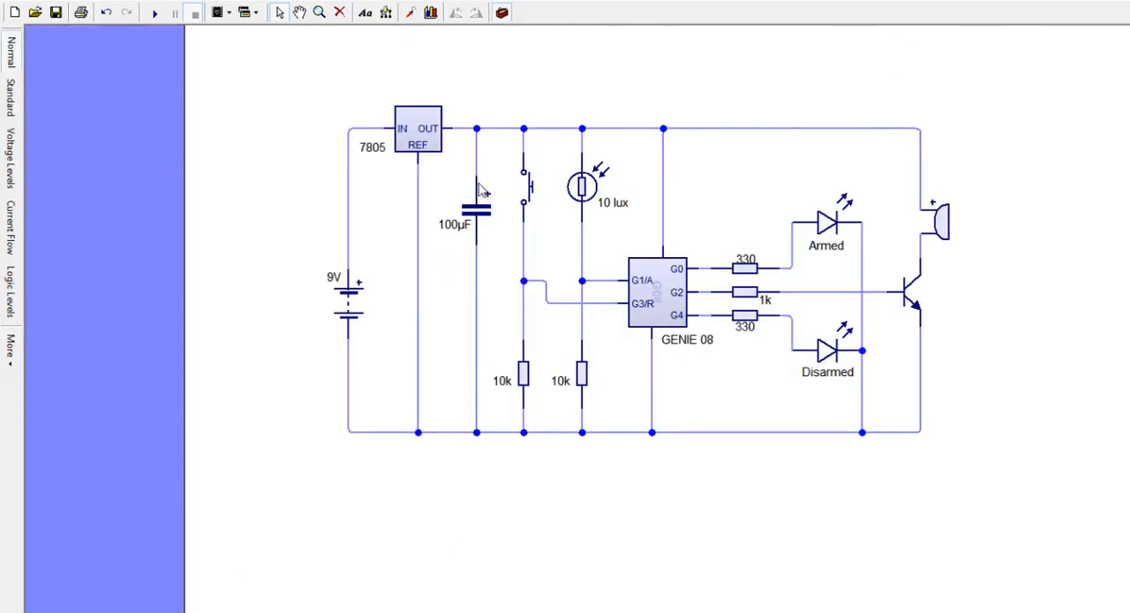
Step: Move the 100µF capacitor beside the regulator, rotated clockwise, with its positive pad level with the regulator's output voltage pin
drag(474, 176, 479, 177)
click(340, 610)
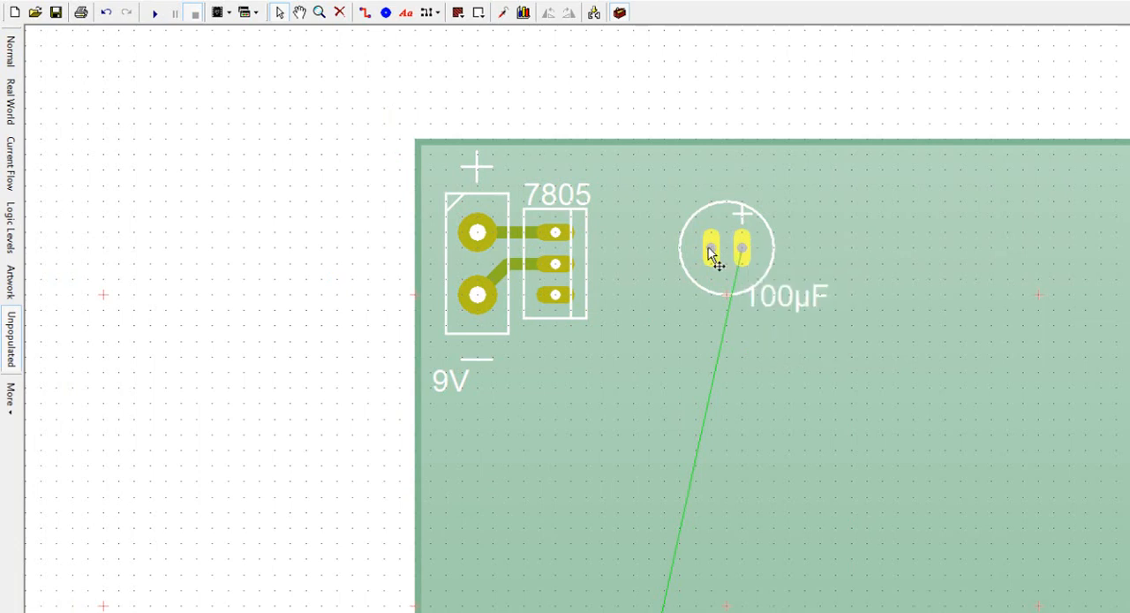
mouse_move(709, 250)
mouse_move(556, 300)
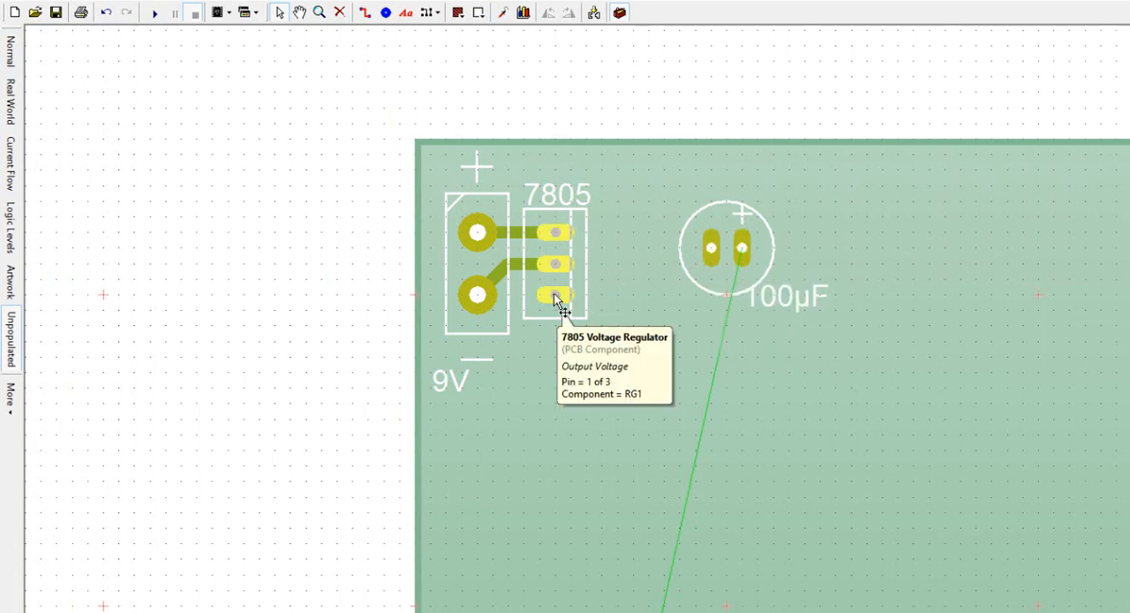
drag(712, 259, 636, 261)
click(569, 12)
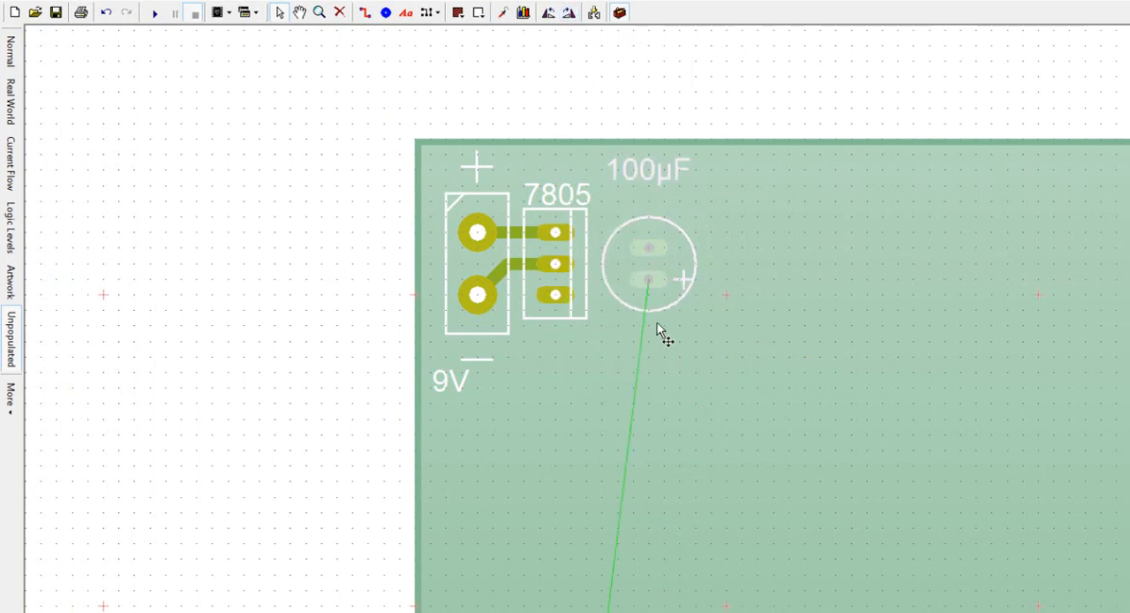
drag(661, 284, 653, 295)
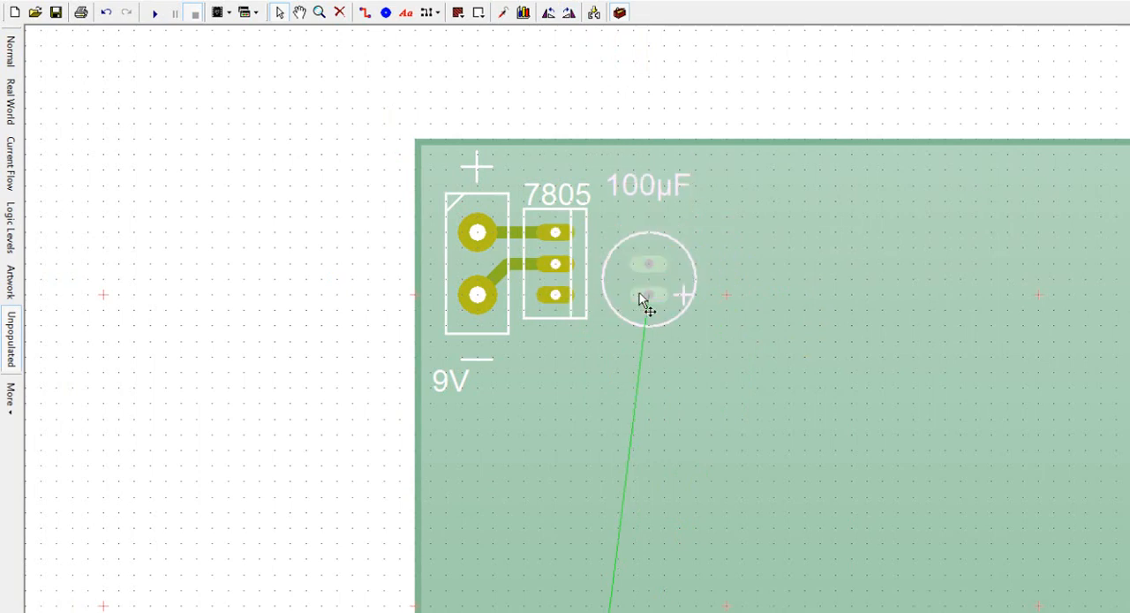
Step: Route a straight track from the regulator's output voltage pin to the capacitor's positive pad
click(365, 13)
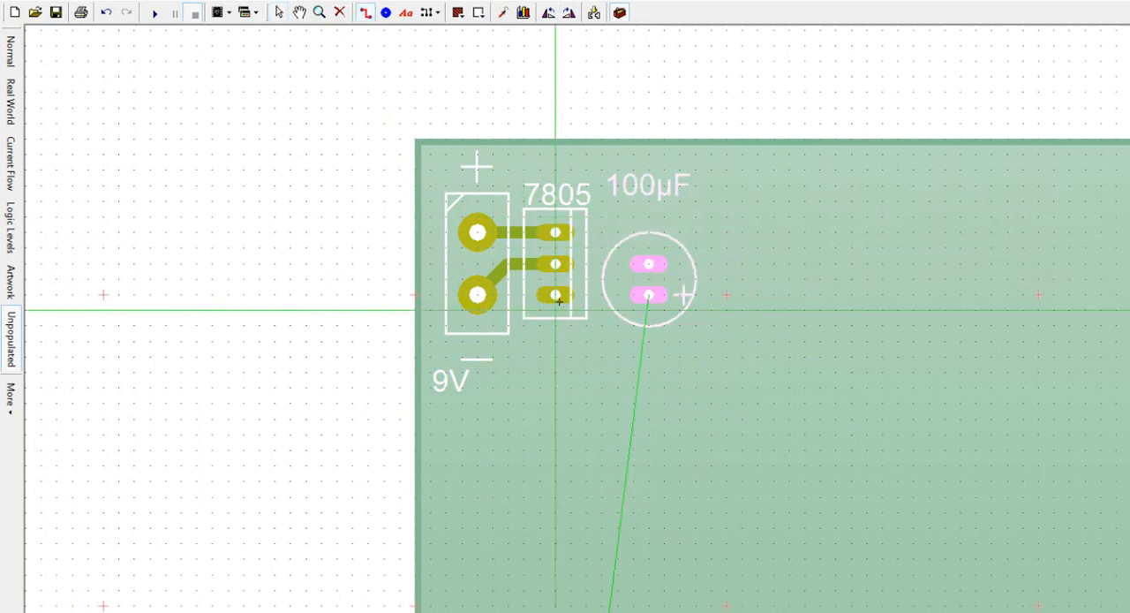
drag(554, 295, 648, 294)
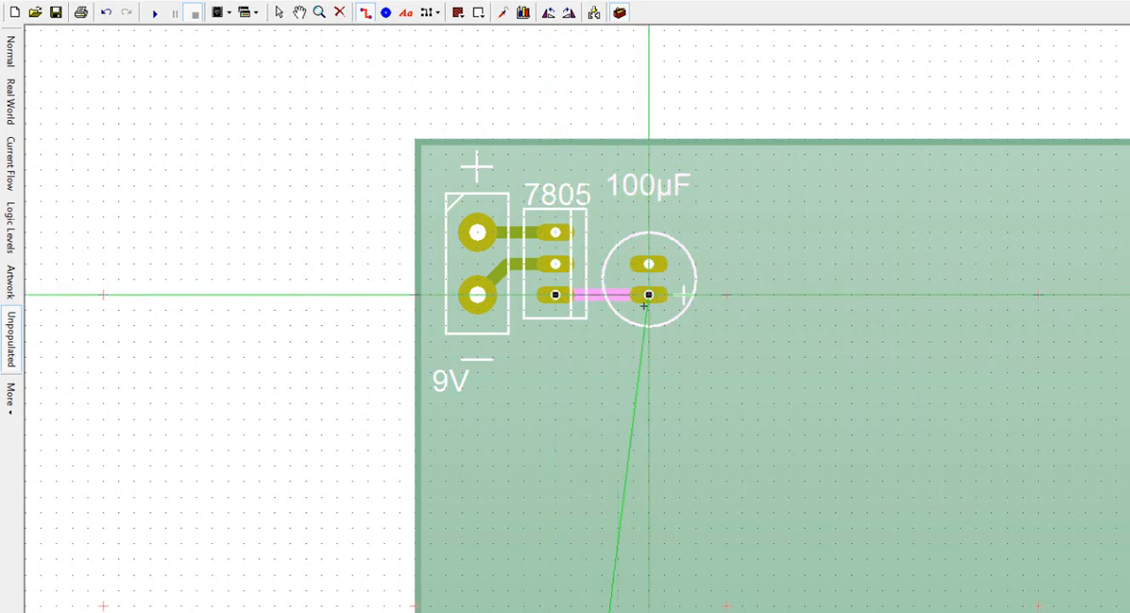
Step: Finish the track and move the 100µF label down to sit directly above the capacitor's outline
key(Escape)
click(408, 363)
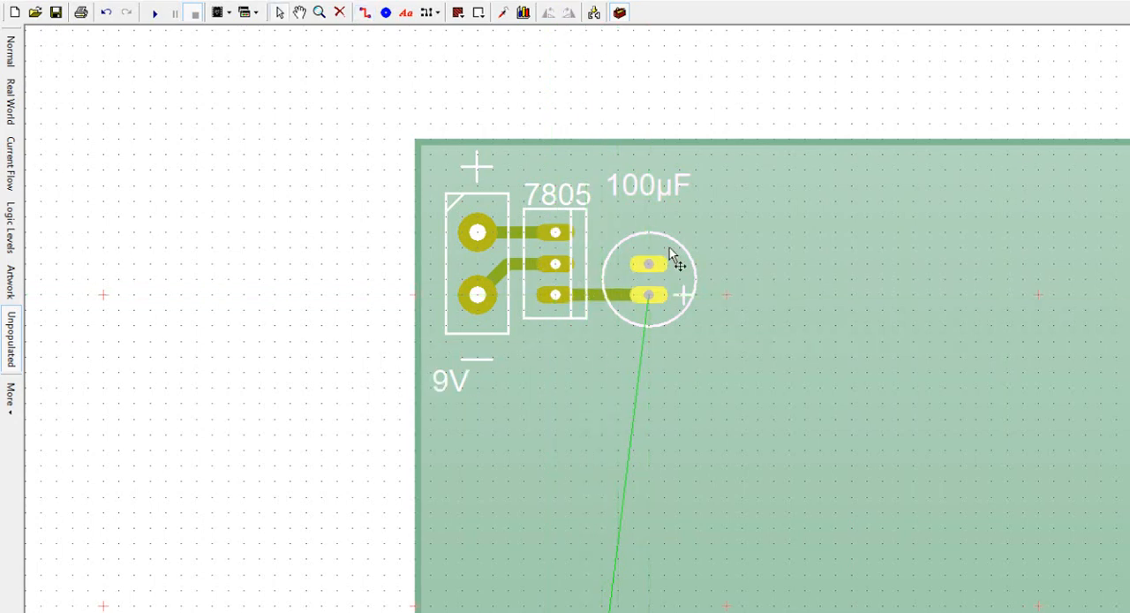
mouse_move(650, 259)
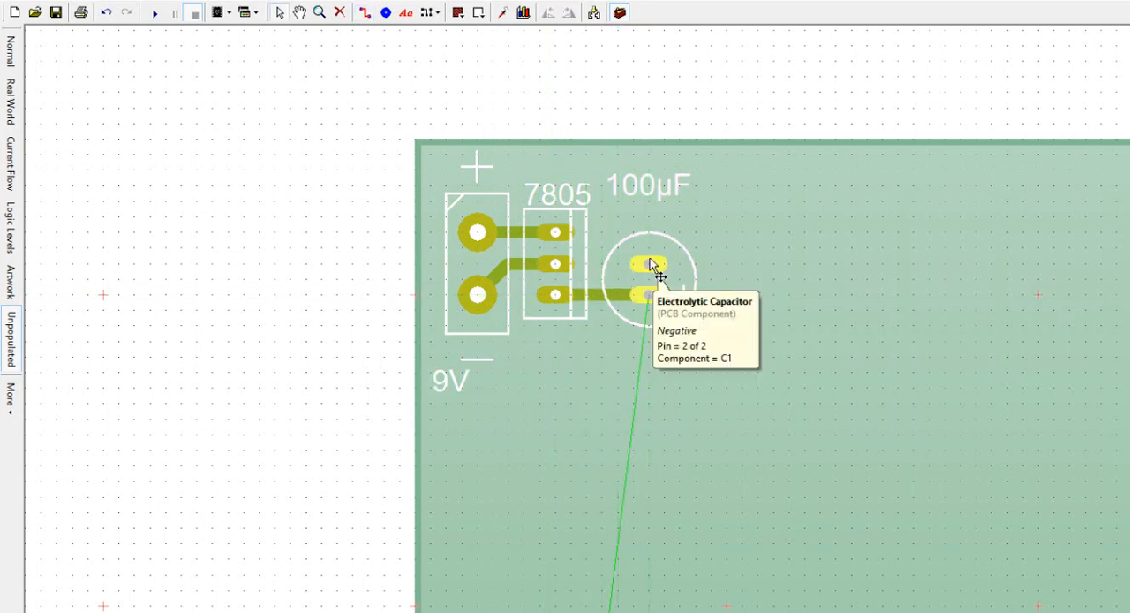
drag(657, 181, 654, 214)
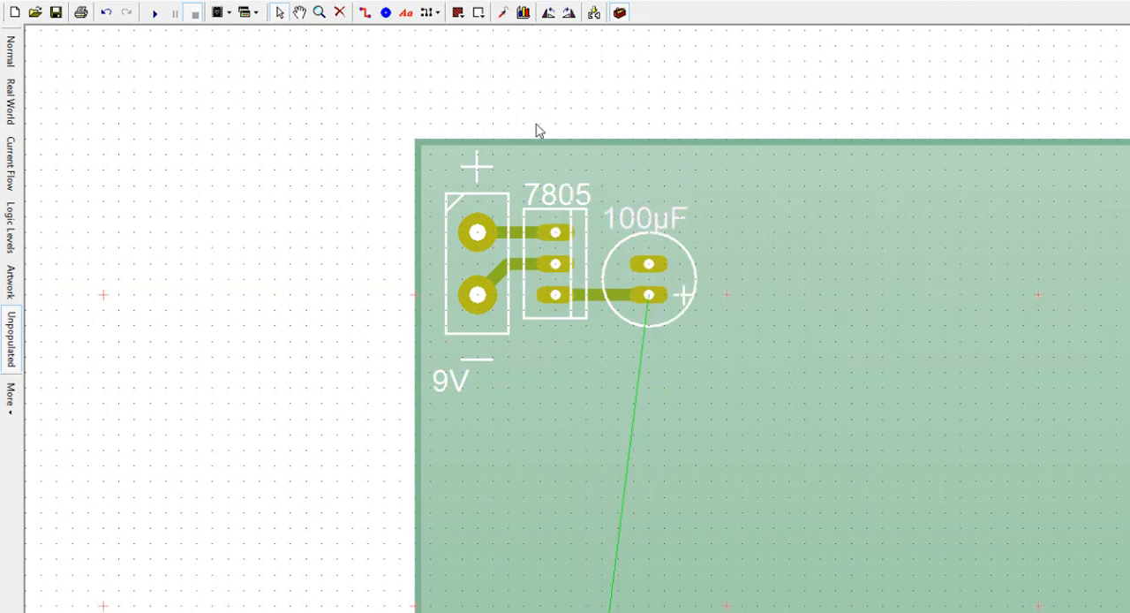
Step: Try routing a track from the capacitor's negative pad around the regulator and terminal block to the terminal's negative pad, and delete it
mouse_move(650, 265)
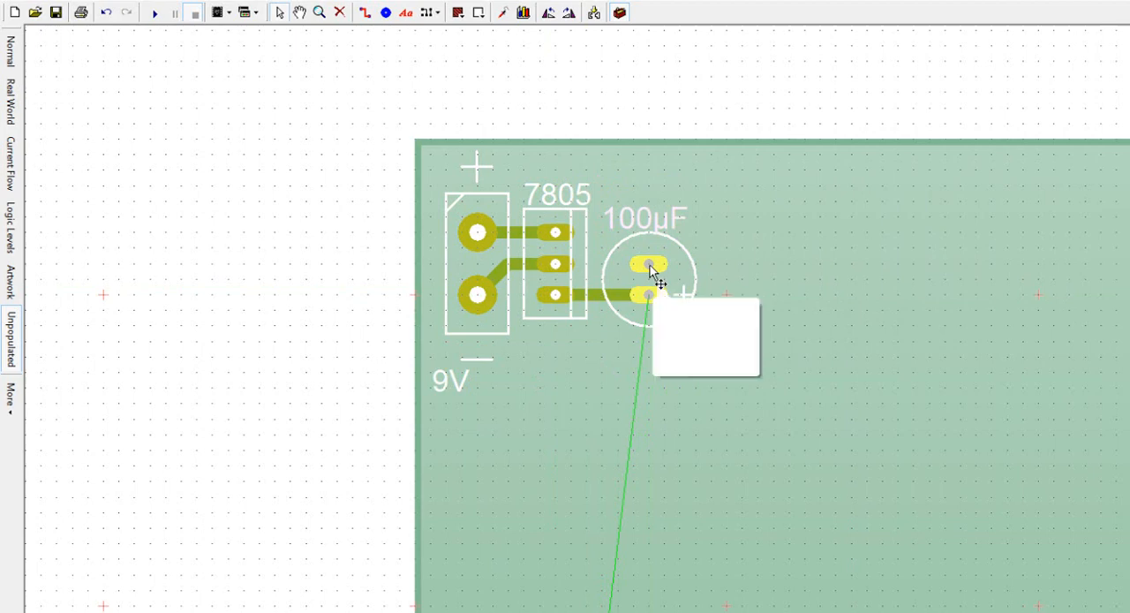
click(364, 13)
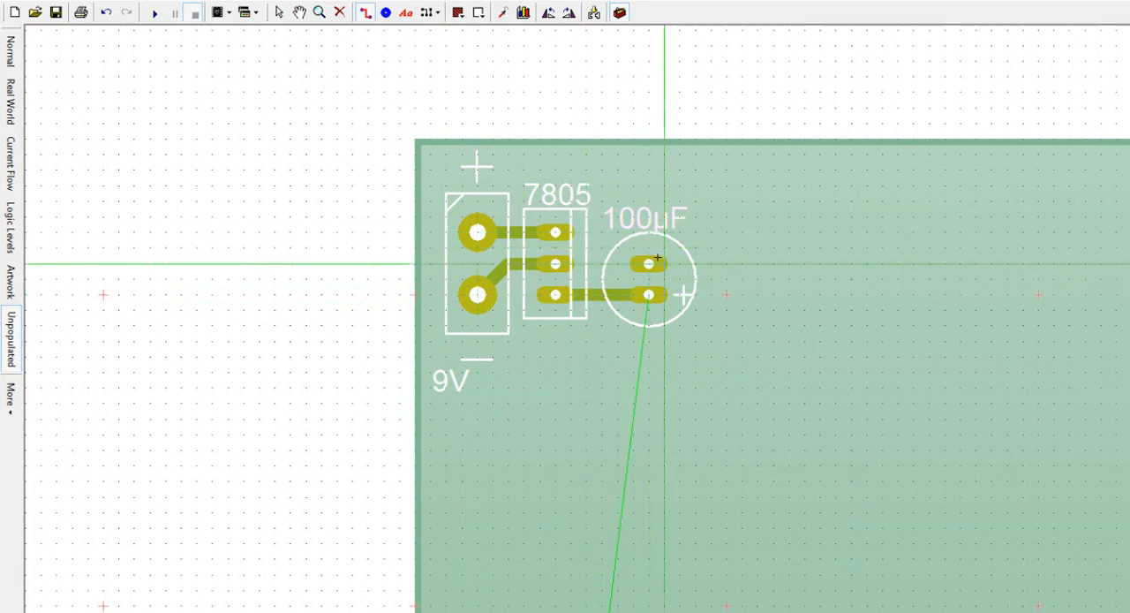
click(602, 263)
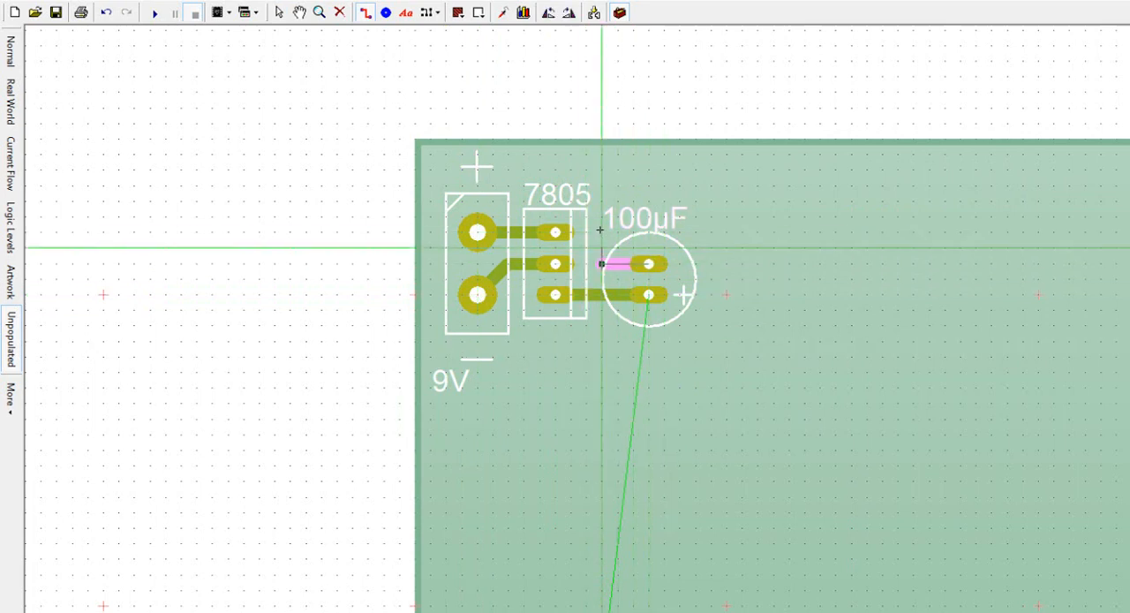
click(601, 201)
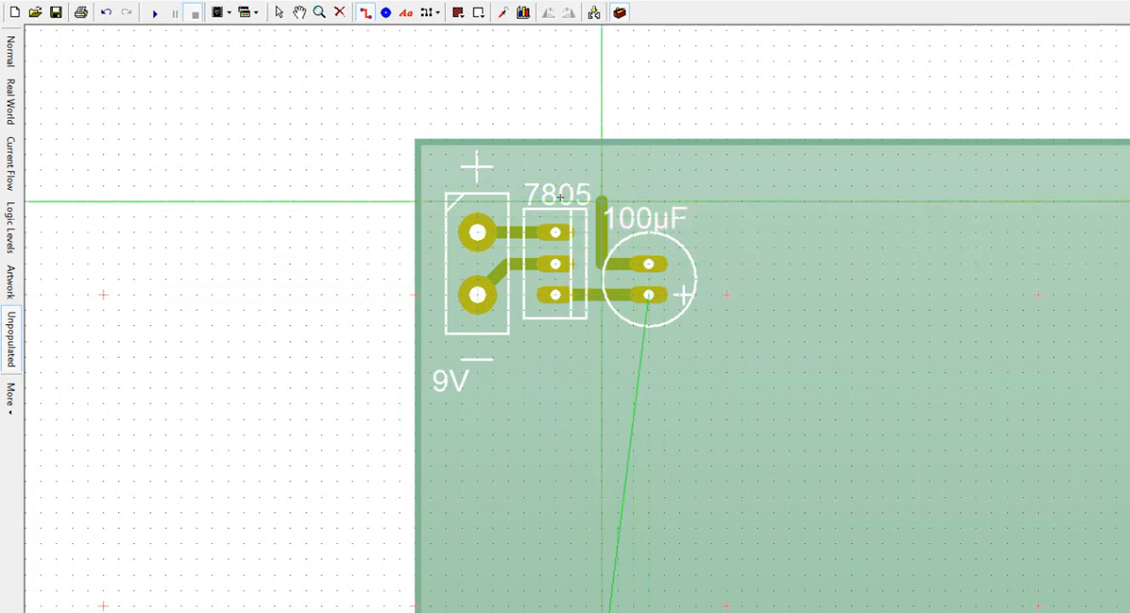
double_click(446, 201)
click(446, 295)
double_click(478, 294)
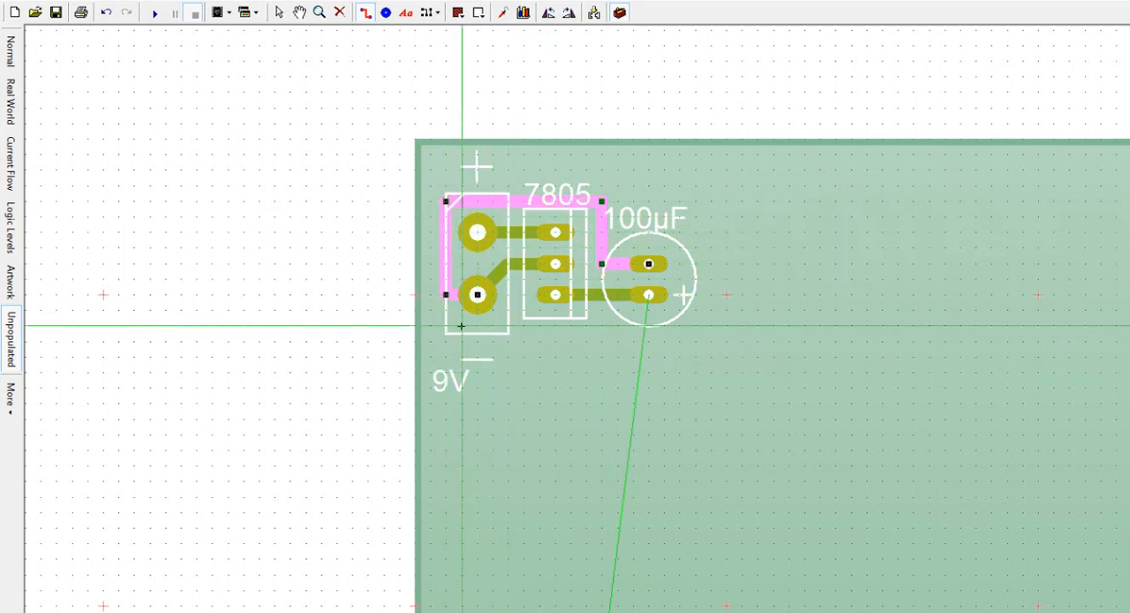
key(Delete)
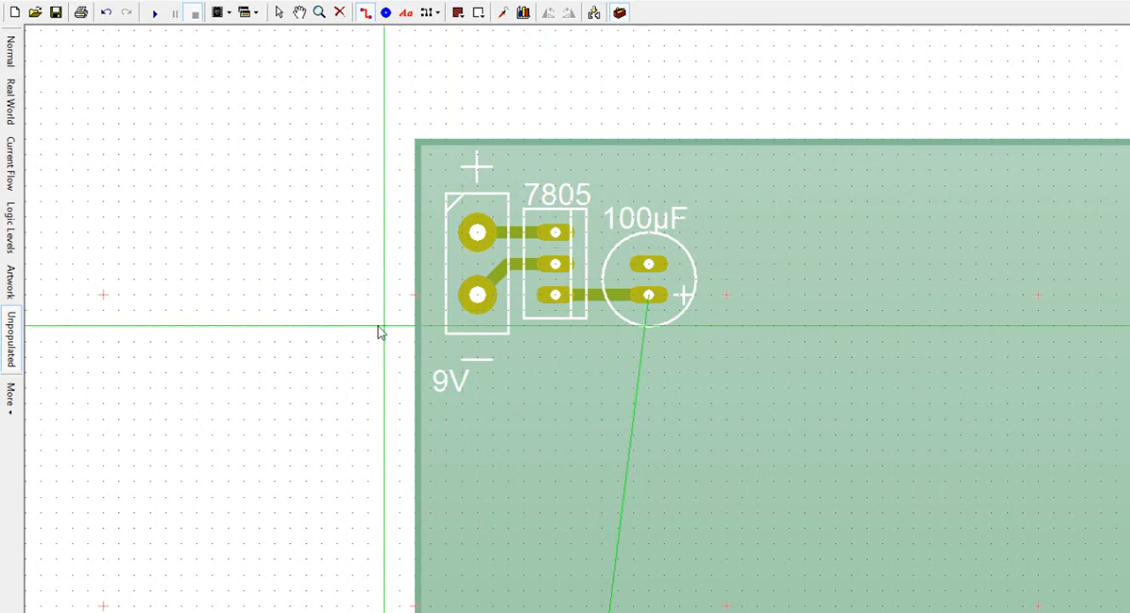
Step: Route a straight track from the regulator's middle pin to the capacitor's negative pad
key(Escape)
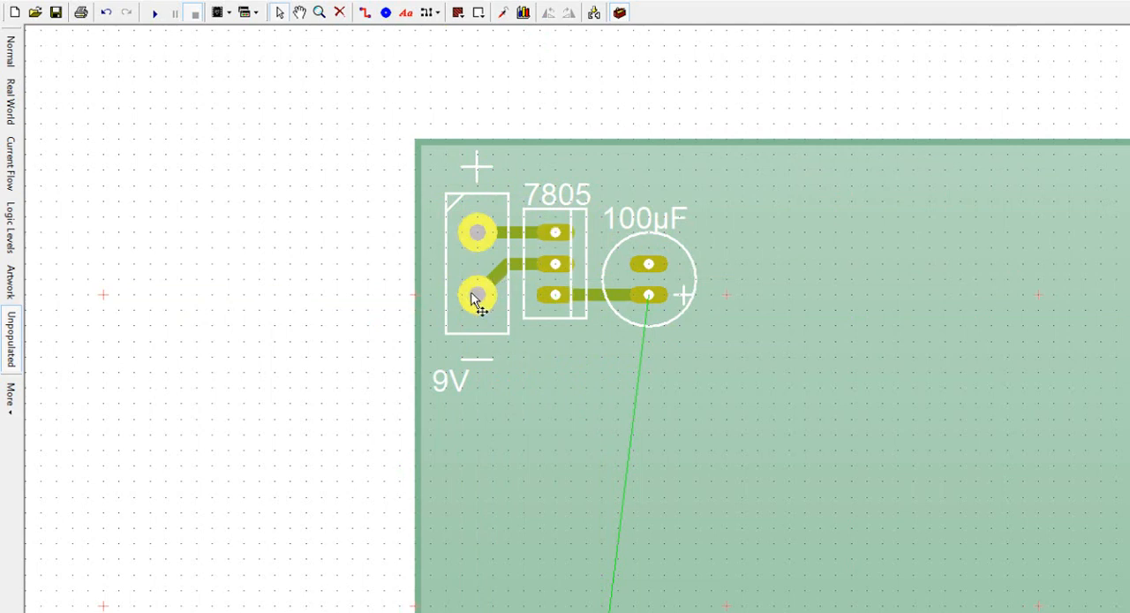
click(365, 14)
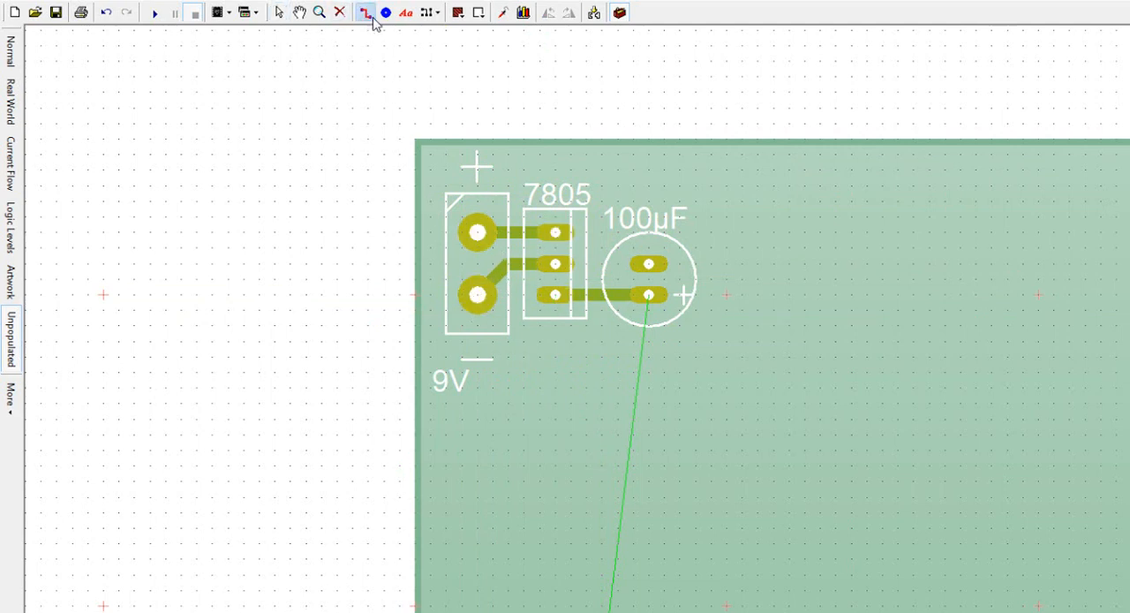
click(555, 263)
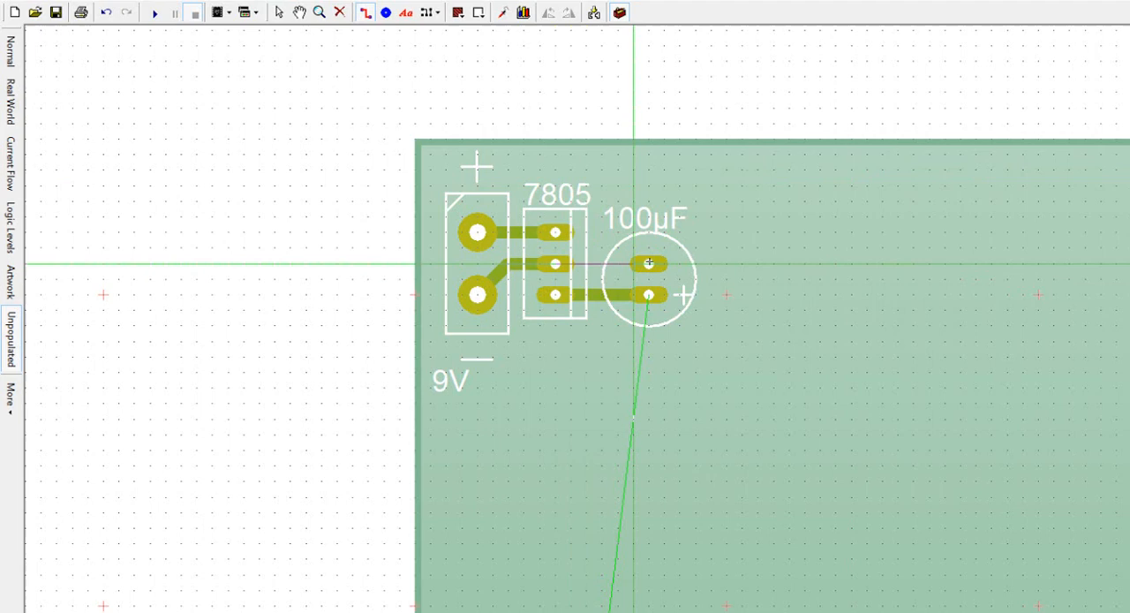
click(649, 263)
key(Escape)
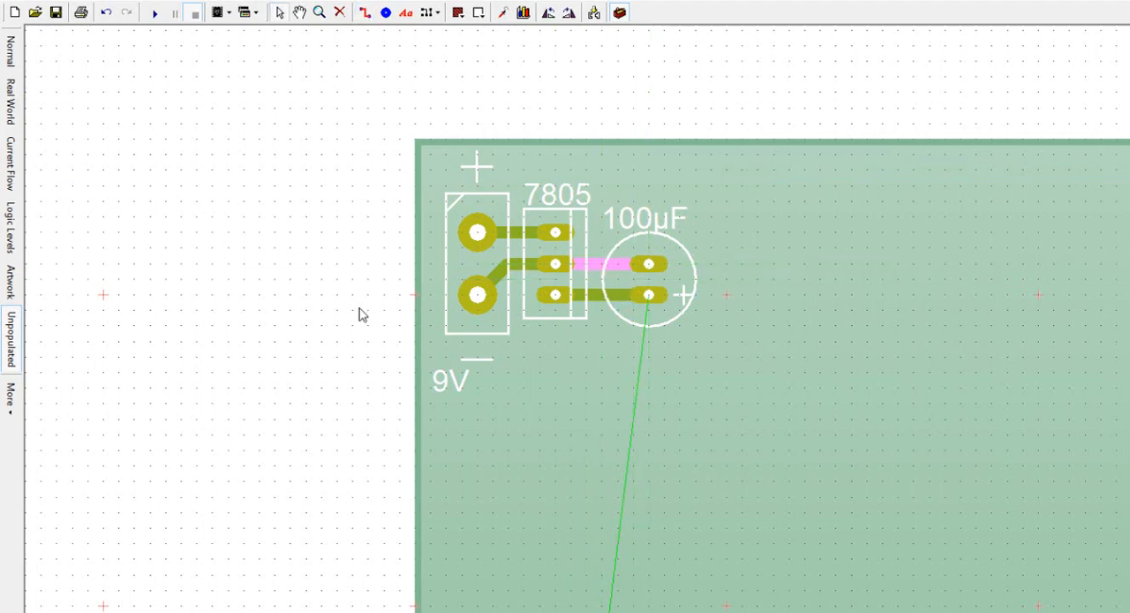
click(359, 313)
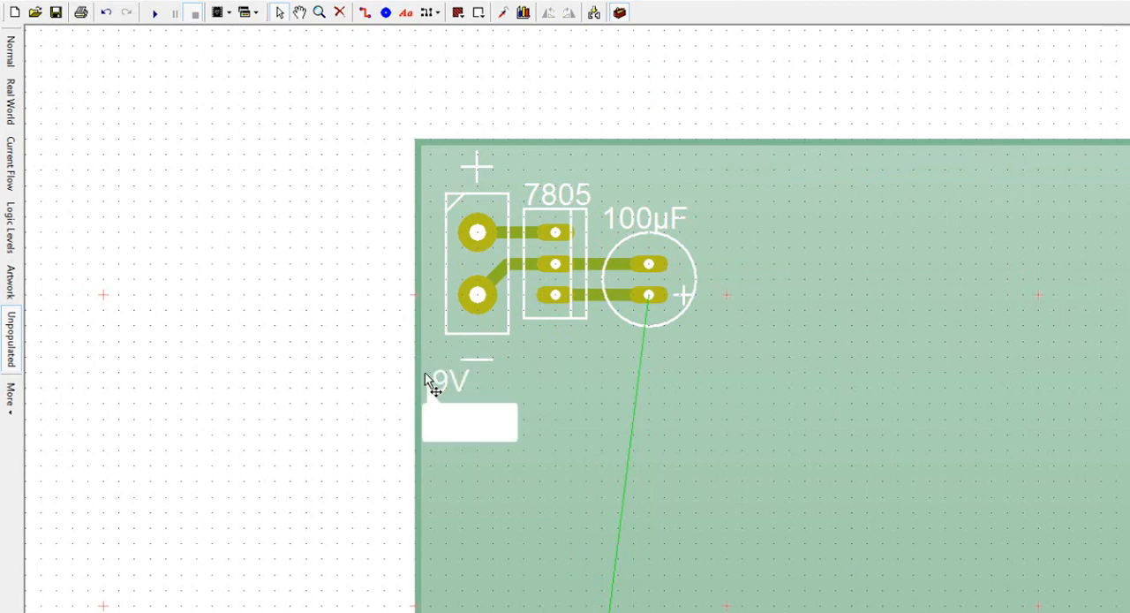
Step: Move the 9V label directly beneath the terminal block and check the GENIE 08 connections in the schematic
drag(429, 383, 446, 345)
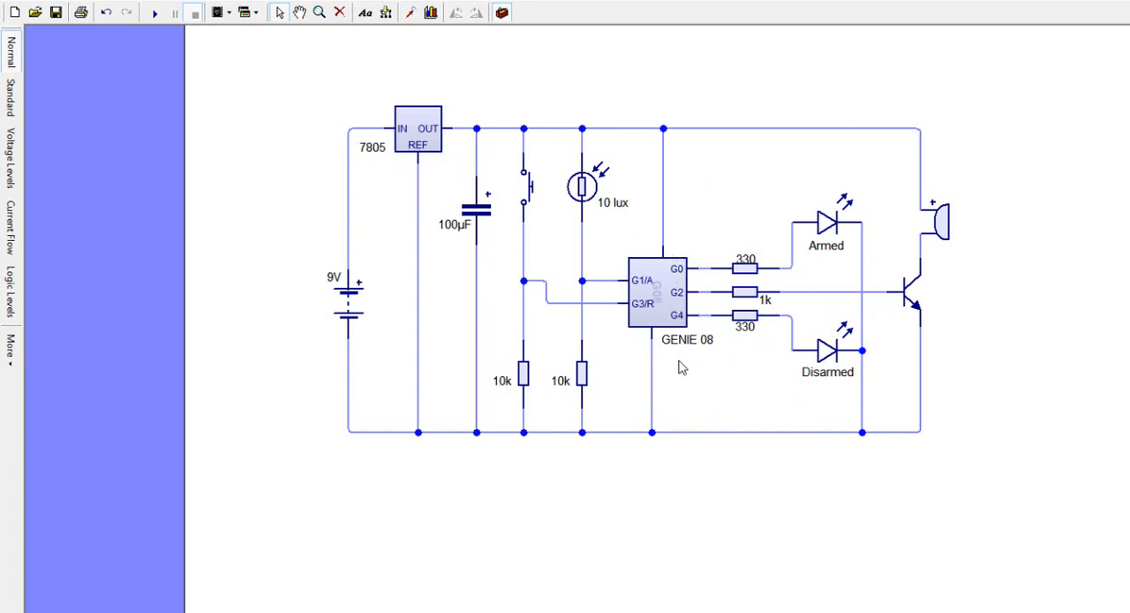
mouse_move(653, 304)
key(ctrl+Tab)
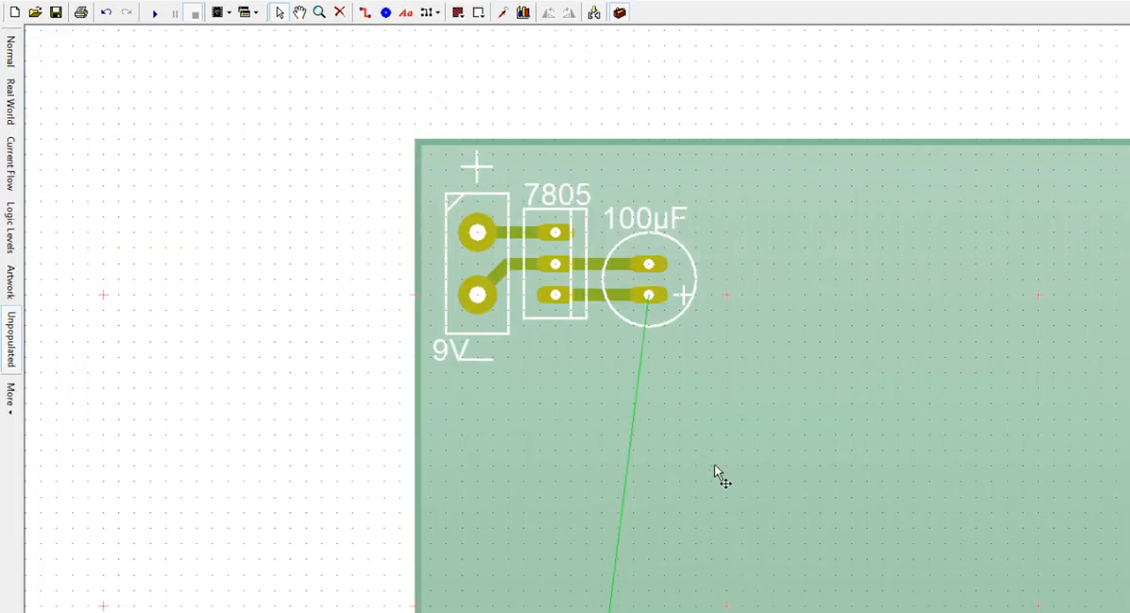
Step: Enlarge the board from its lower-right corner so that it extends around the unplaced components below
scroll(866, 461, down, 4)
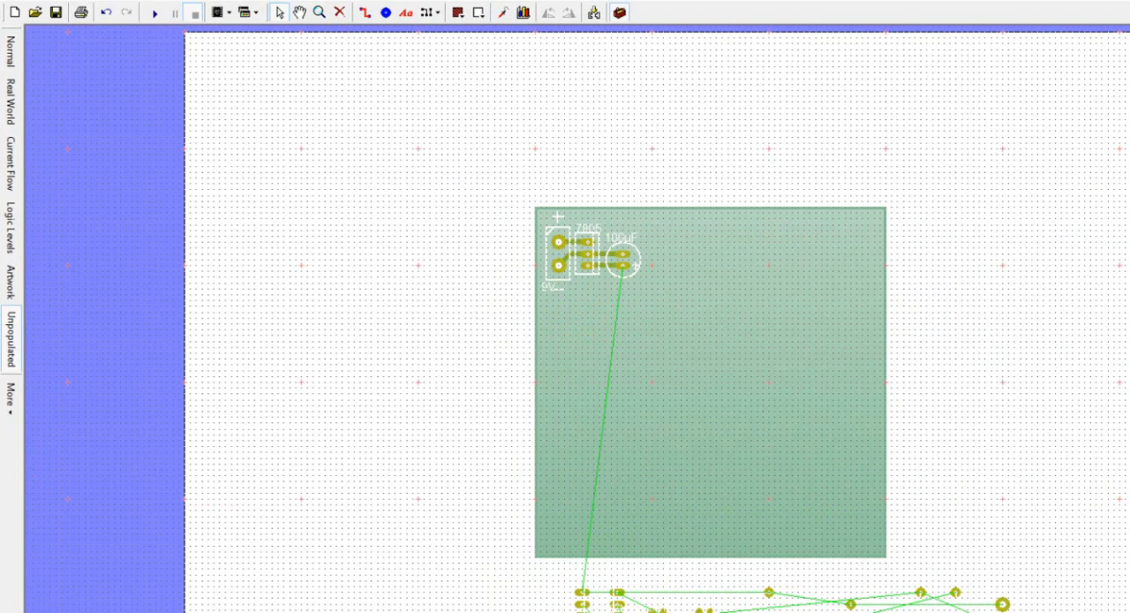
scroll(656, 319, down, 3)
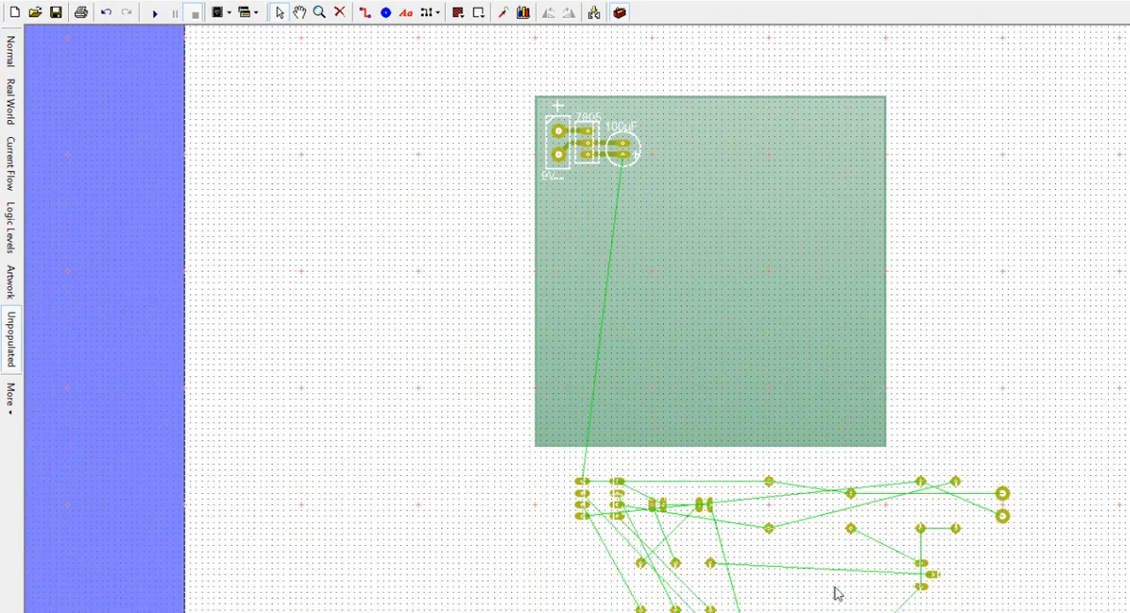
click(773, 393)
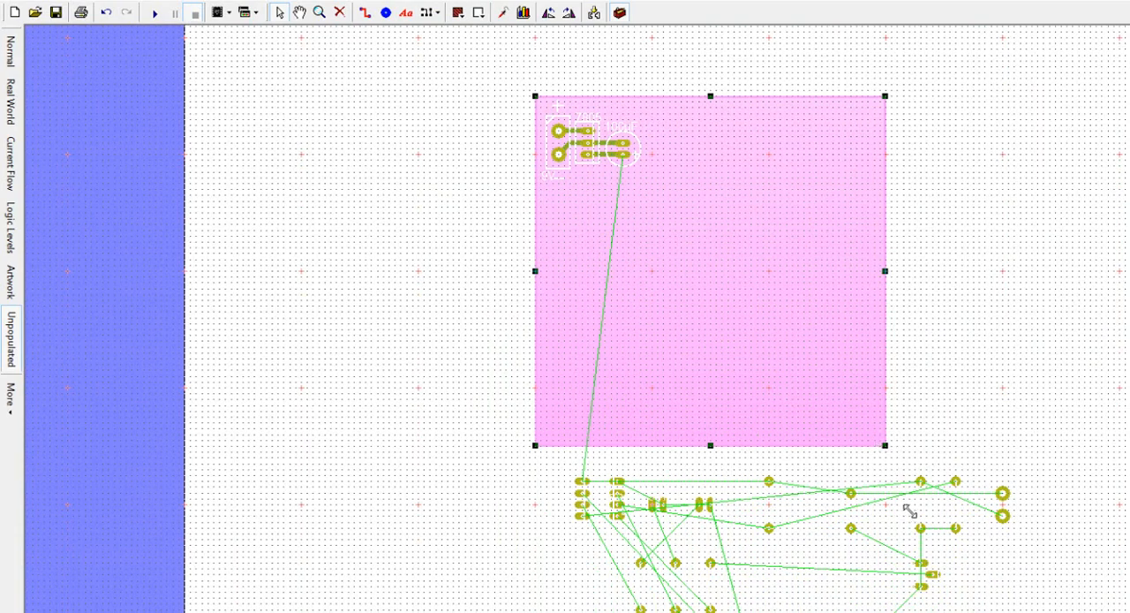
drag(910, 510, 1072, 609)
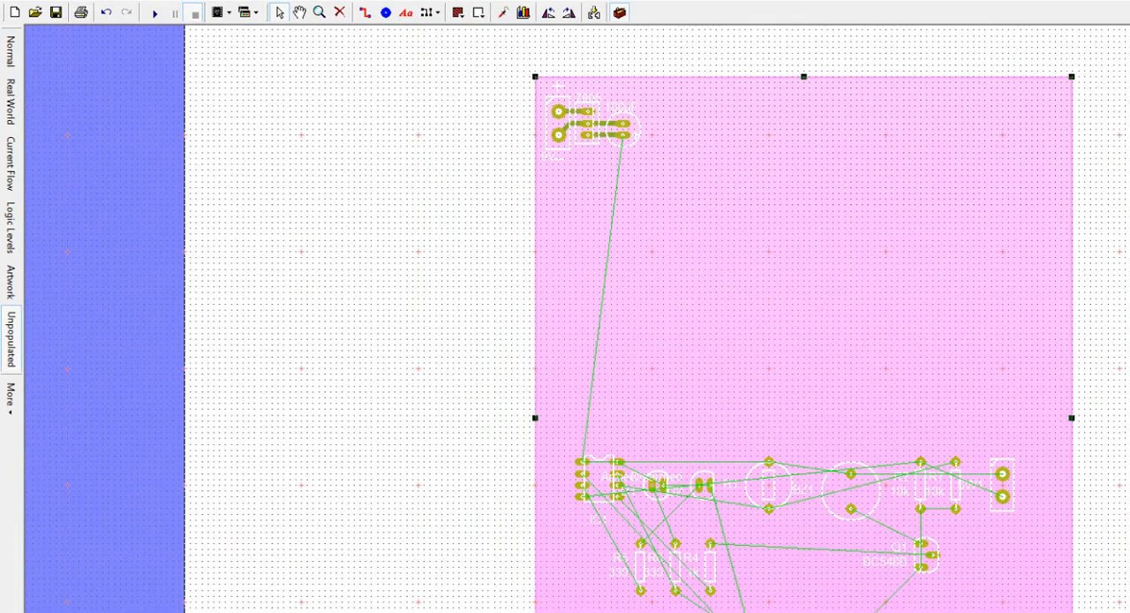
click(1103, 350)
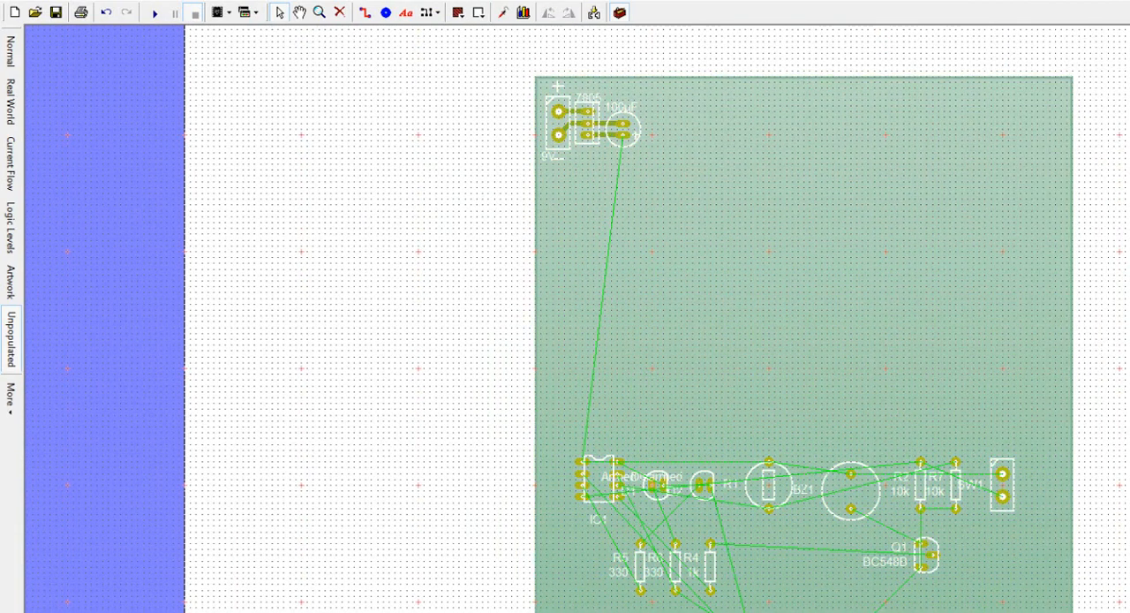
Step: Move IC1 beside the 100µF capacitor, SK1 directly above IC1 at the board's upper edge, and resistors R3 and R8 beside IC1
scroll(656, 319, up, 1)
scroll(656, 319, down, 1)
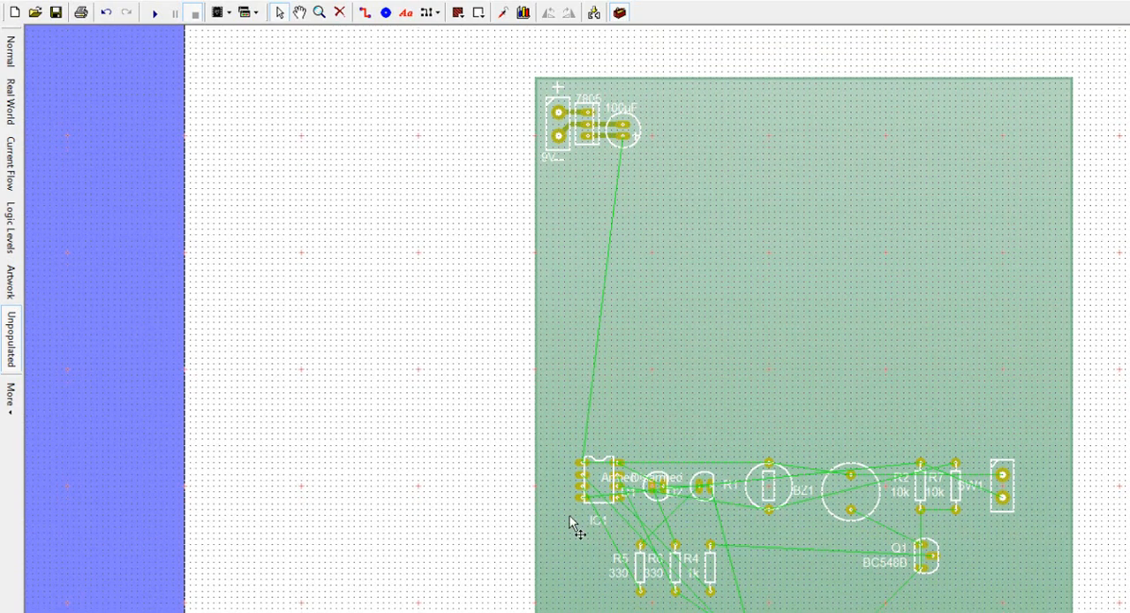
drag(588, 500, 665, 175)
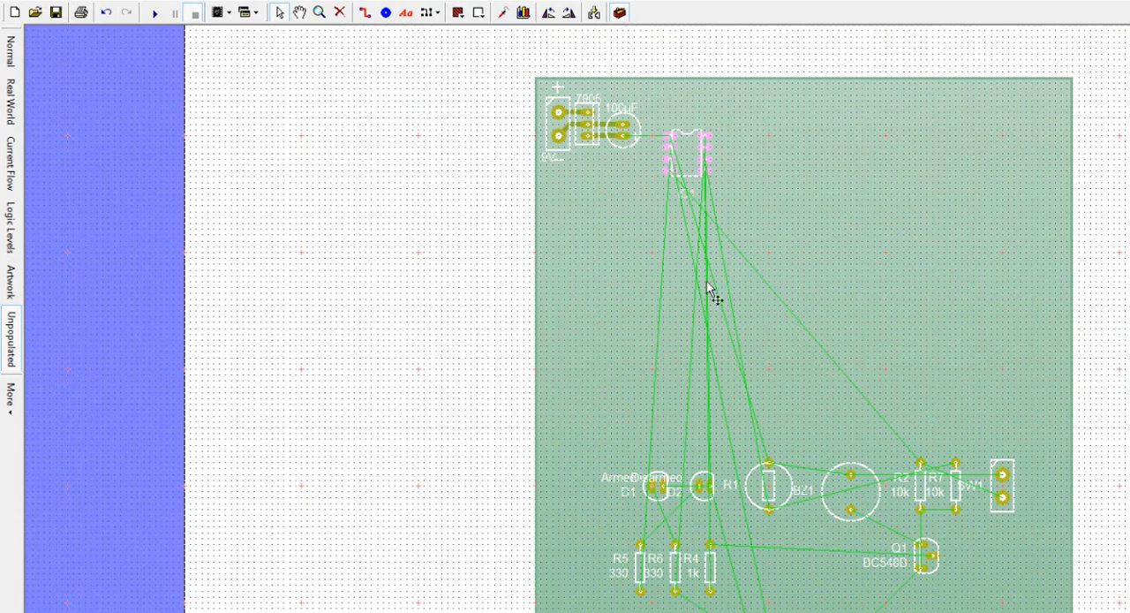
drag(786, 609, 694, 127)
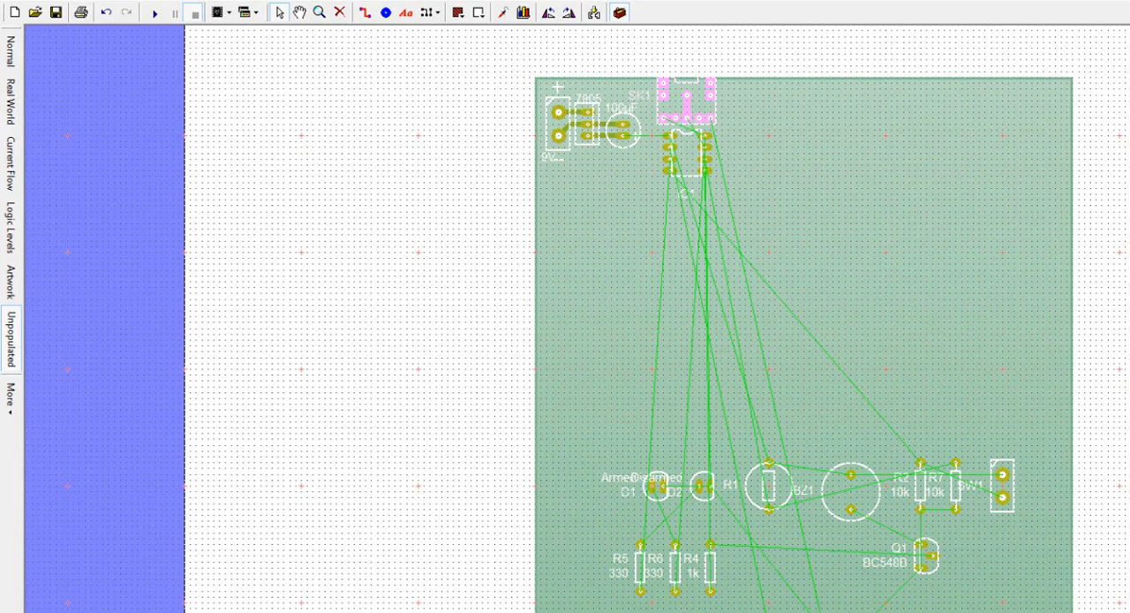
drag(779, 609, 777, 151)
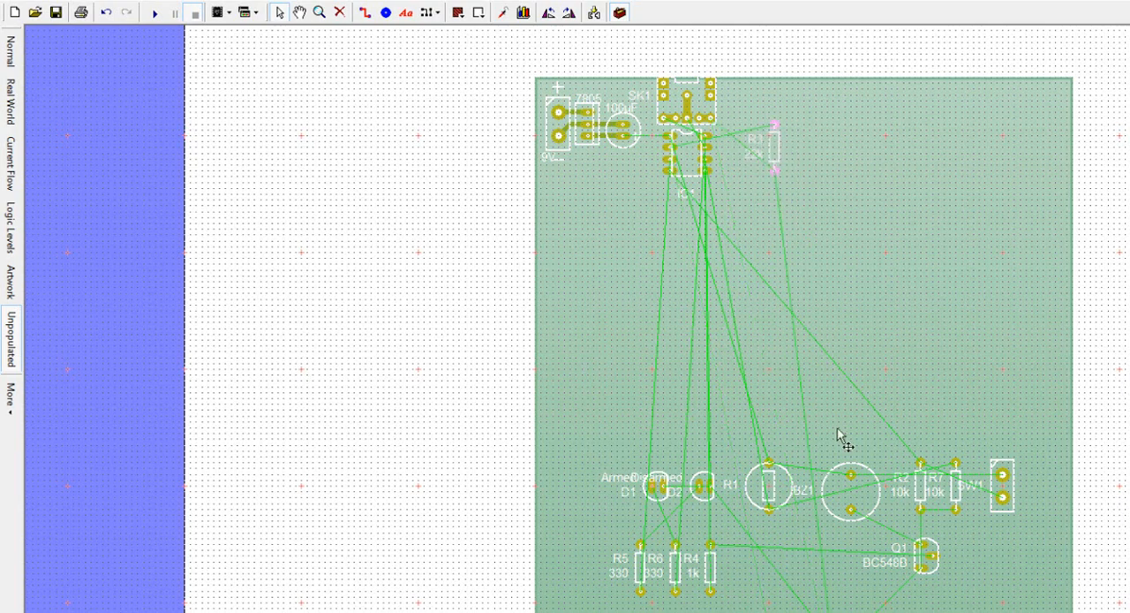
drag(809, 609, 813, 152)
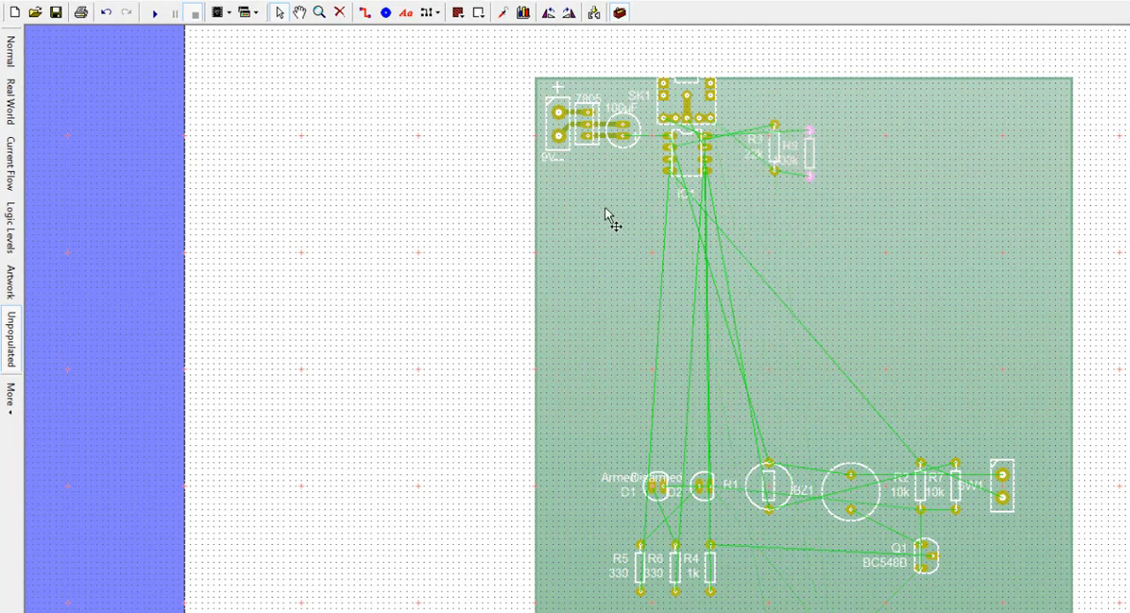
click(604, 207)
click(704, 62)
Step: Move IC1 straight down to leave a gap beneath SK1 for the download resistors
scroll(704, 89, up, 3)
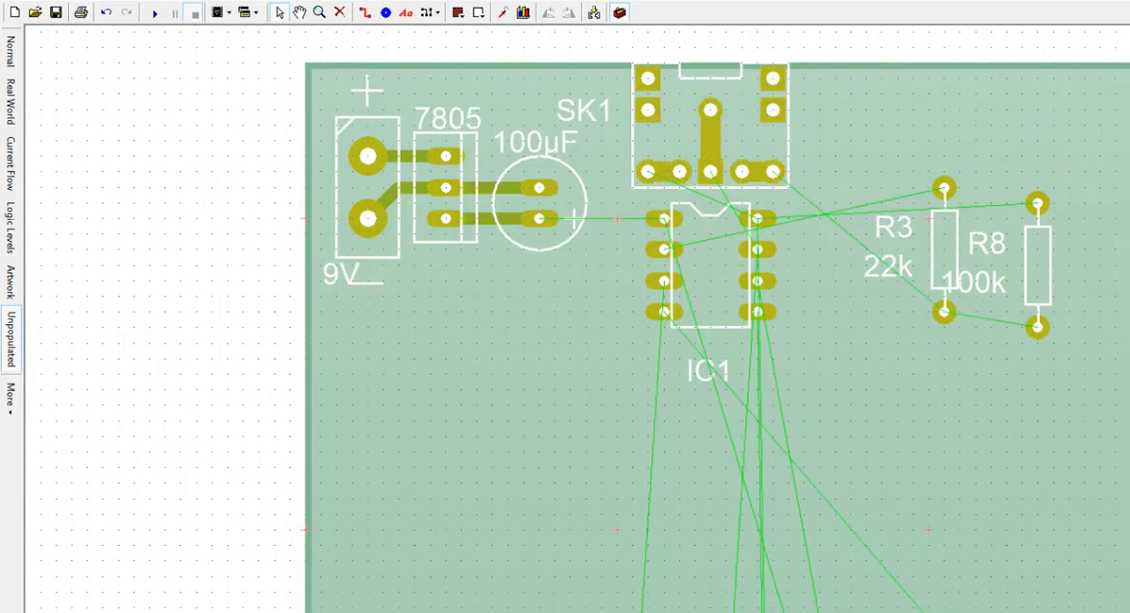
scroll(717, 337, up, 2)
scroll(845, 265, up, 1)
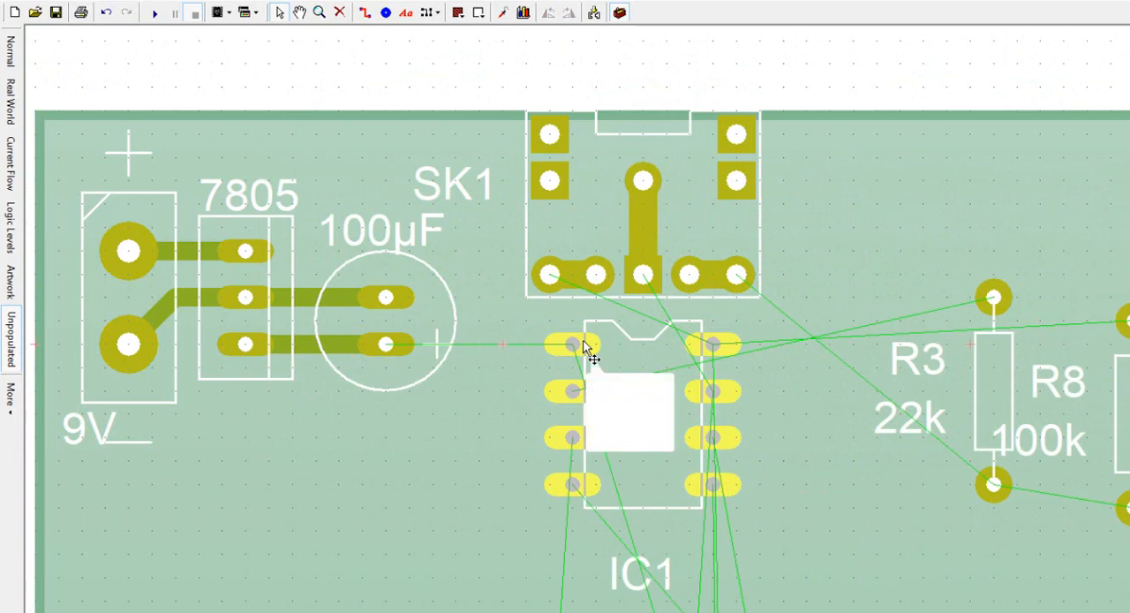
drag(589, 353, 594, 468)
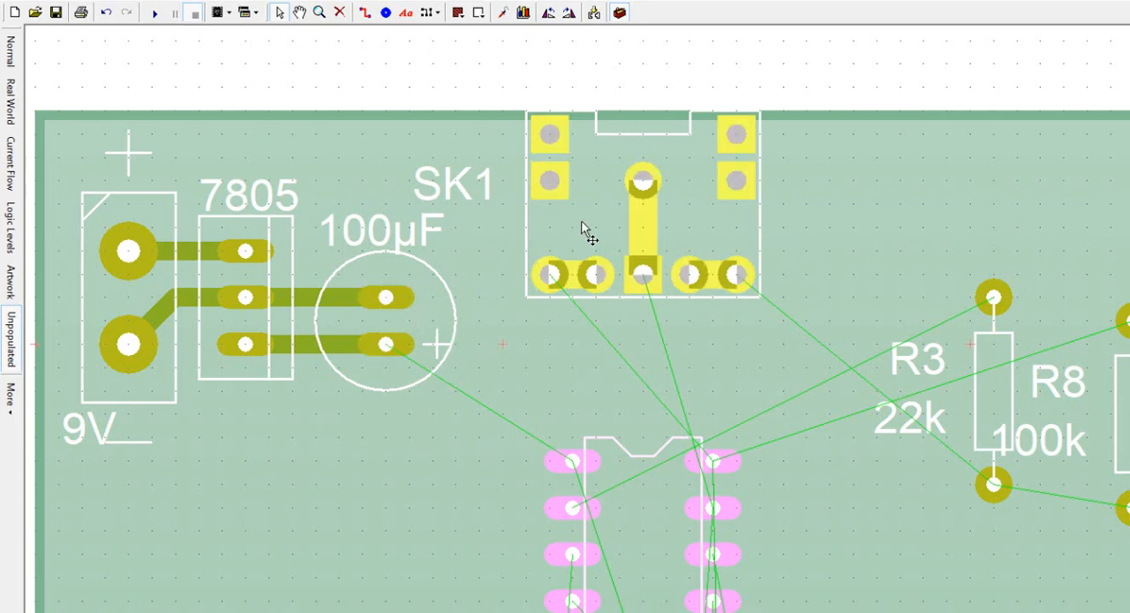
click(581, 60)
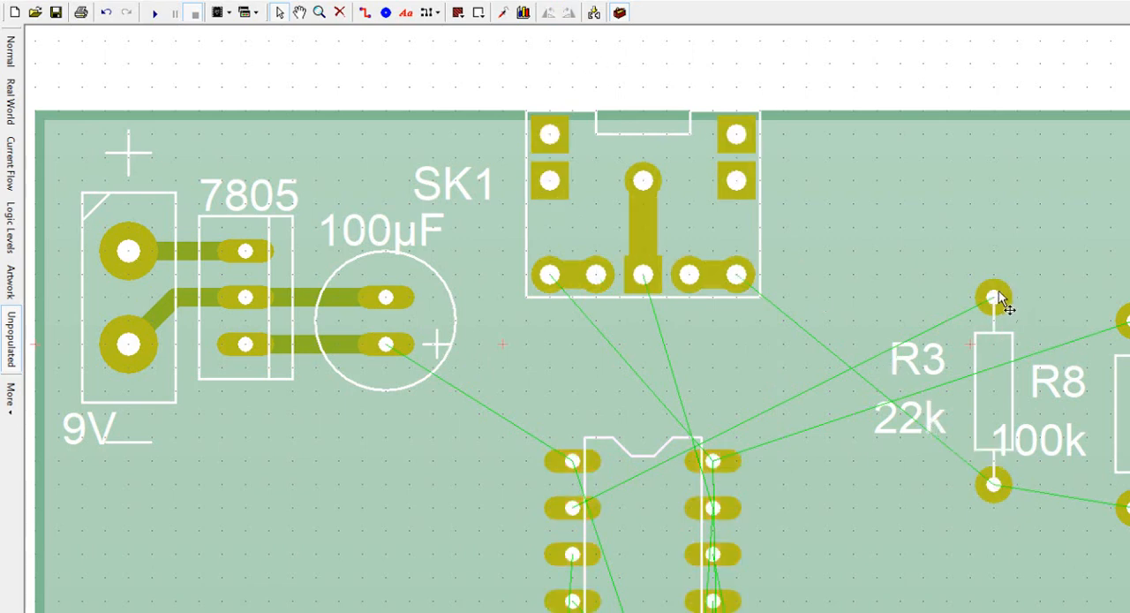
Step: Move the 22k and 100k resistors closer to IC1 and remove their R3 and R8 labels
drag(999, 292, 904, 482)
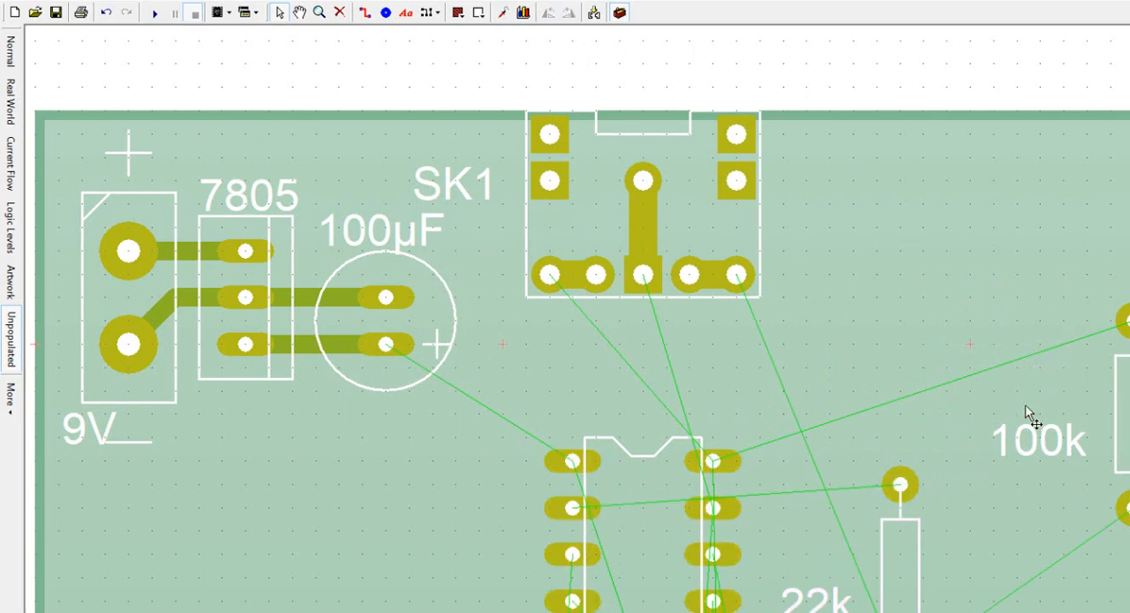
drag(1120, 328, 1034, 286)
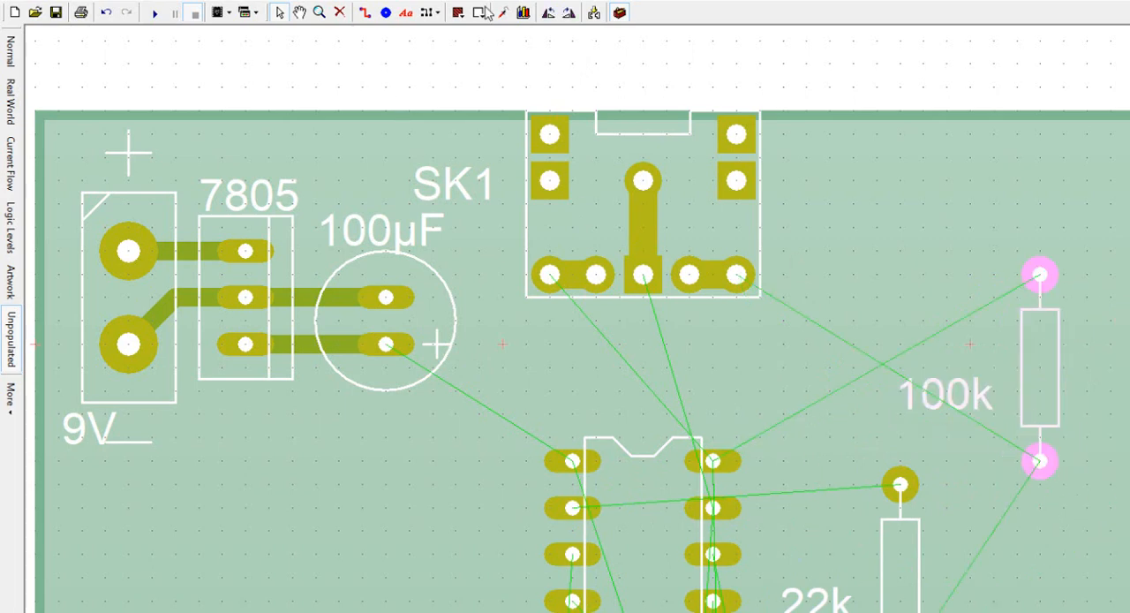
Step: Rotate the 100k resistor horizontally, align its pads under SK1's outermost lower pads, and place its value label inside its outline
click(548, 12)
drag(1051, 367, 738, 354)
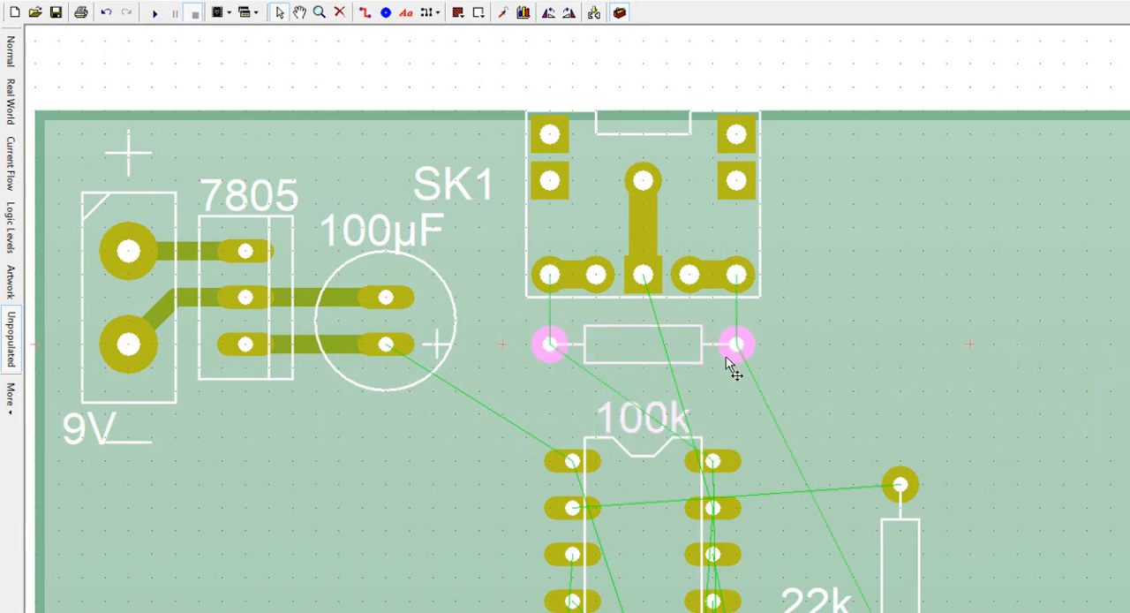
click(646, 424)
drag(642, 369, 644, 341)
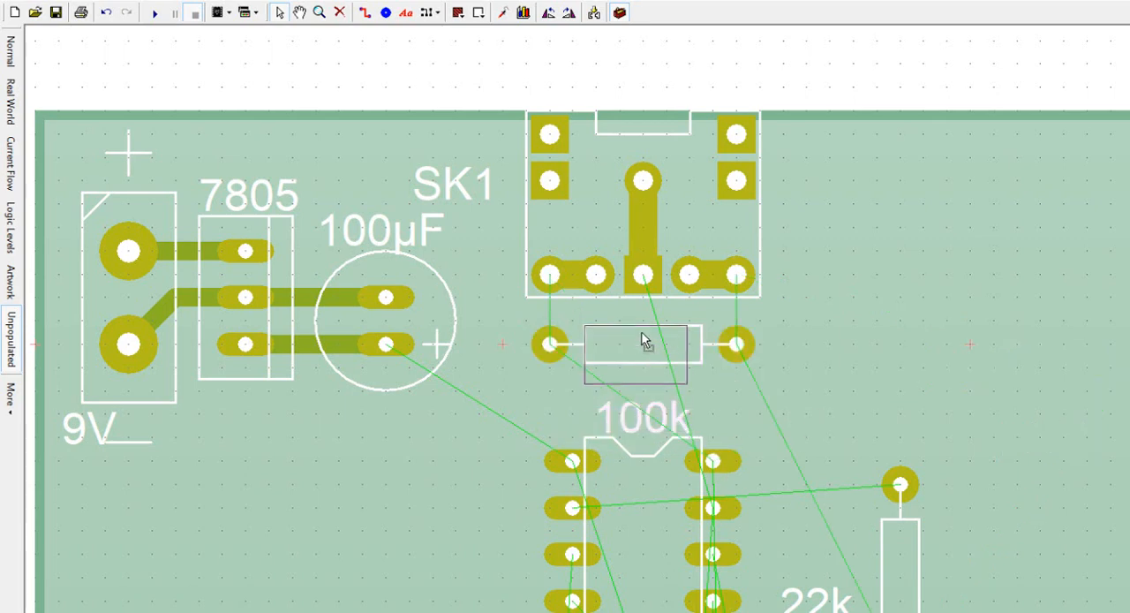
Step: Rotate the 22k resistor horizontally, align it directly below the 100k resistor, and shift IC1 slightly down beneath it
click(887, 482)
click(548, 12)
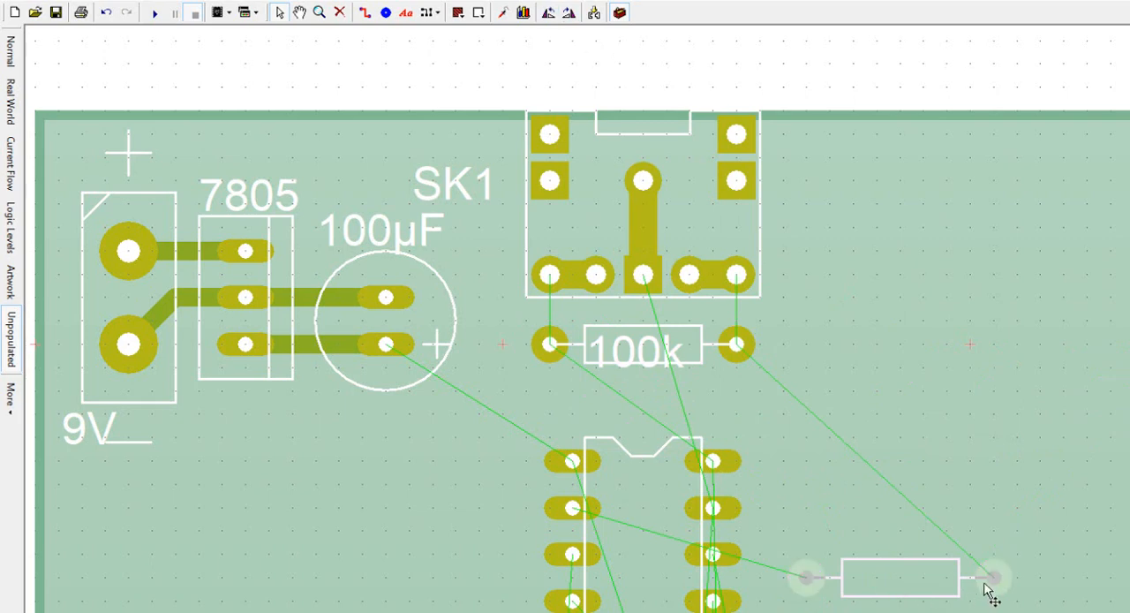
drag(989, 596, 732, 415)
drag(732, 469, 707, 494)
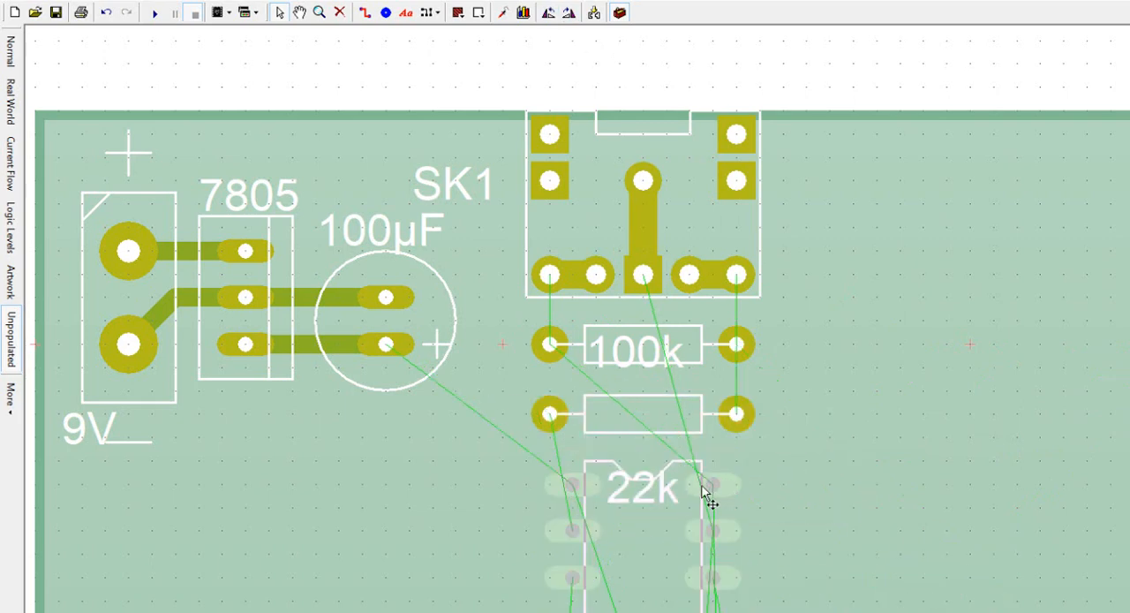
click(661, 91)
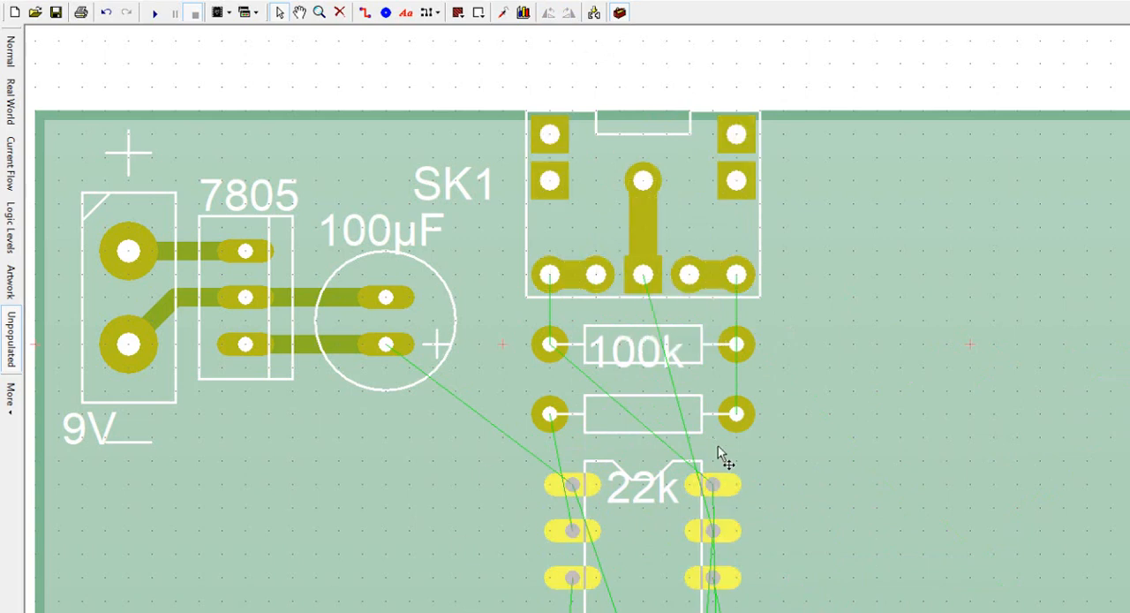
Step: Place the 22k label inside its resistor outline and route a track from SK1's lower-right pad to the 100k resistor's right pad
click(651, 426)
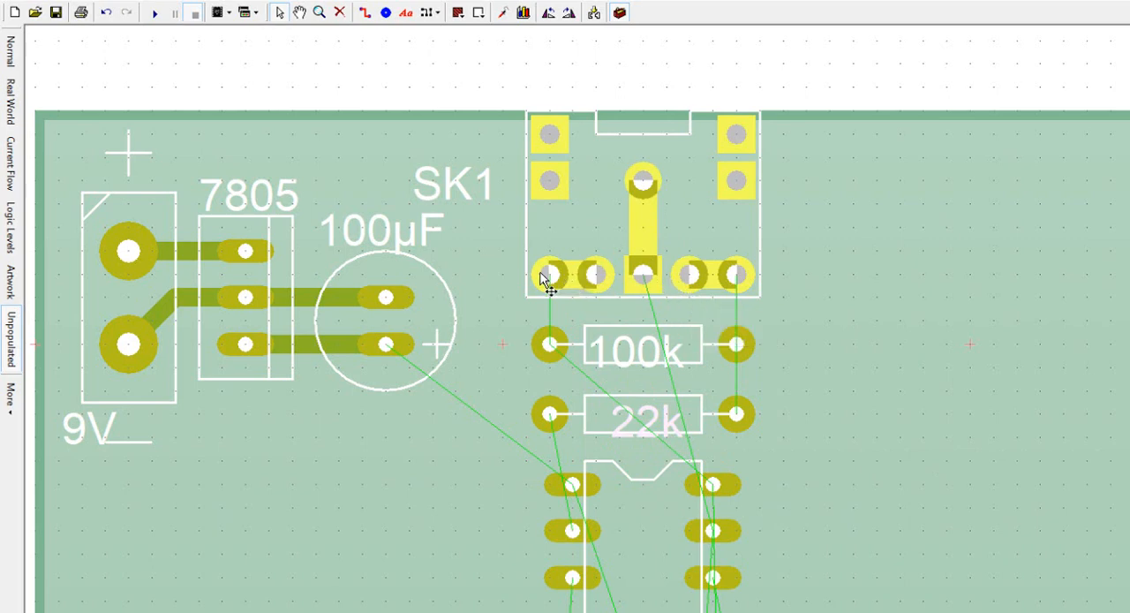
click(761, 288)
click(367, 16)
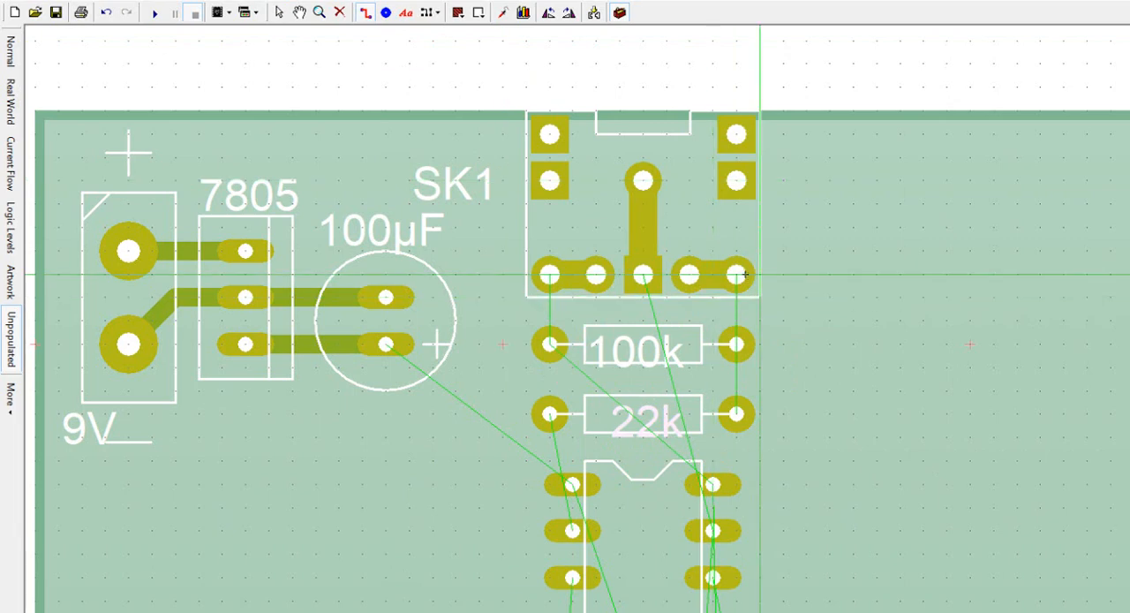
drag(736, 275, 736, 345)
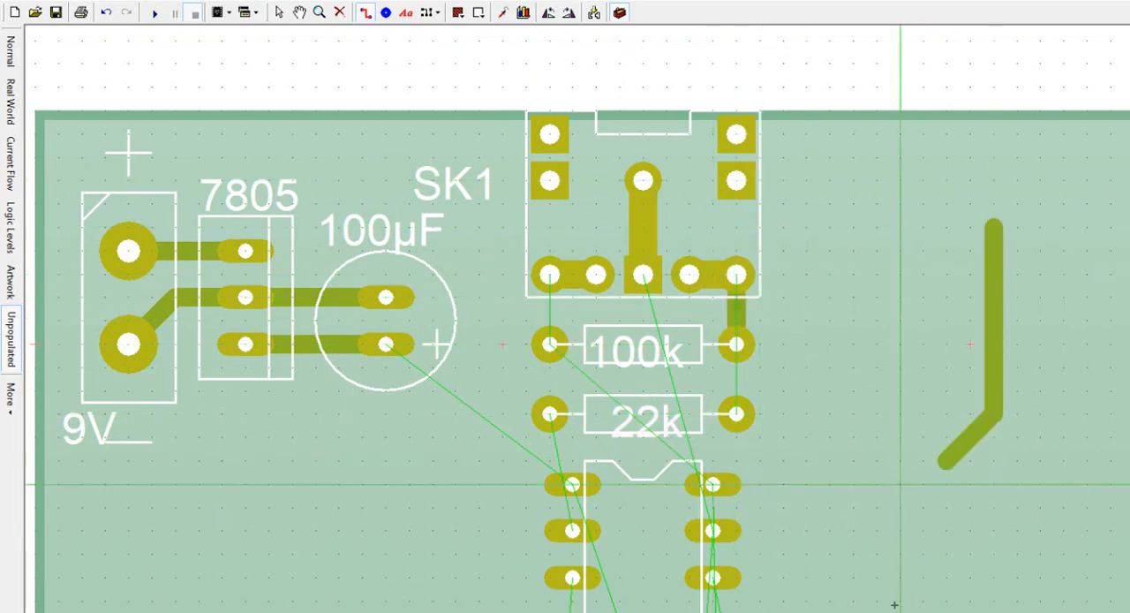
Step: Draw a trial track with several bends on the empty board area beside the resistors and delete it
click(947, 600)
click(1088, 601)
click(1088, 345)
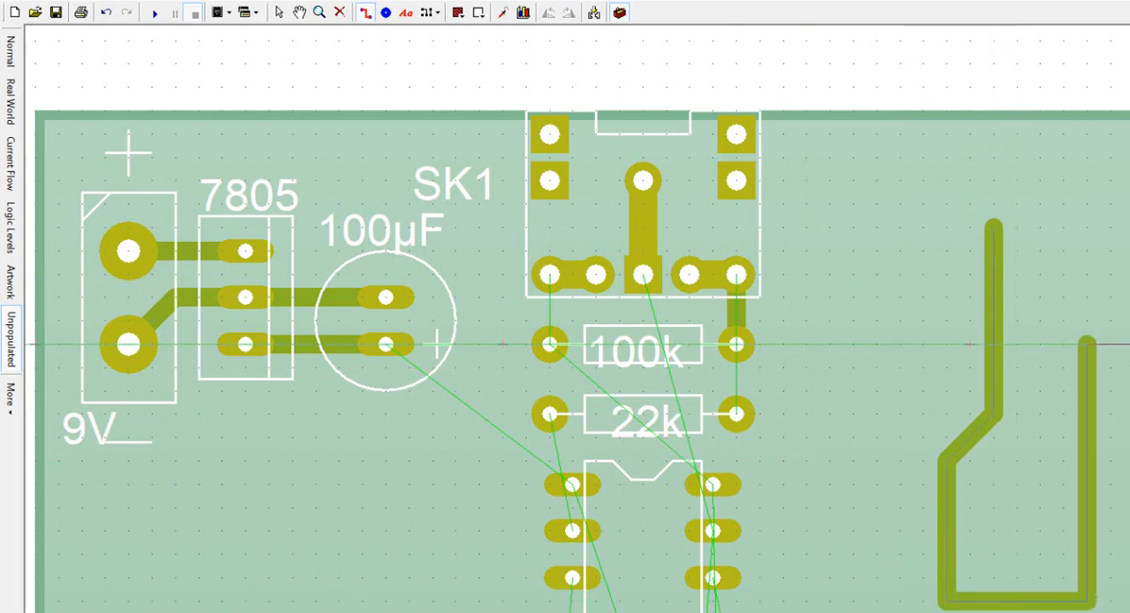
key(Escape)
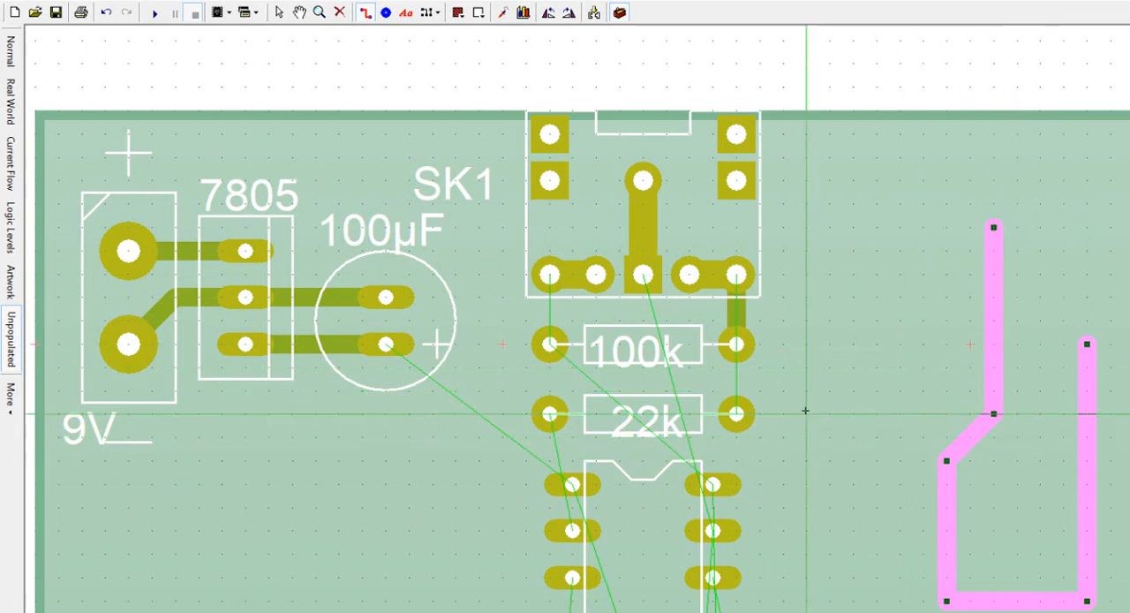
key(Delete)
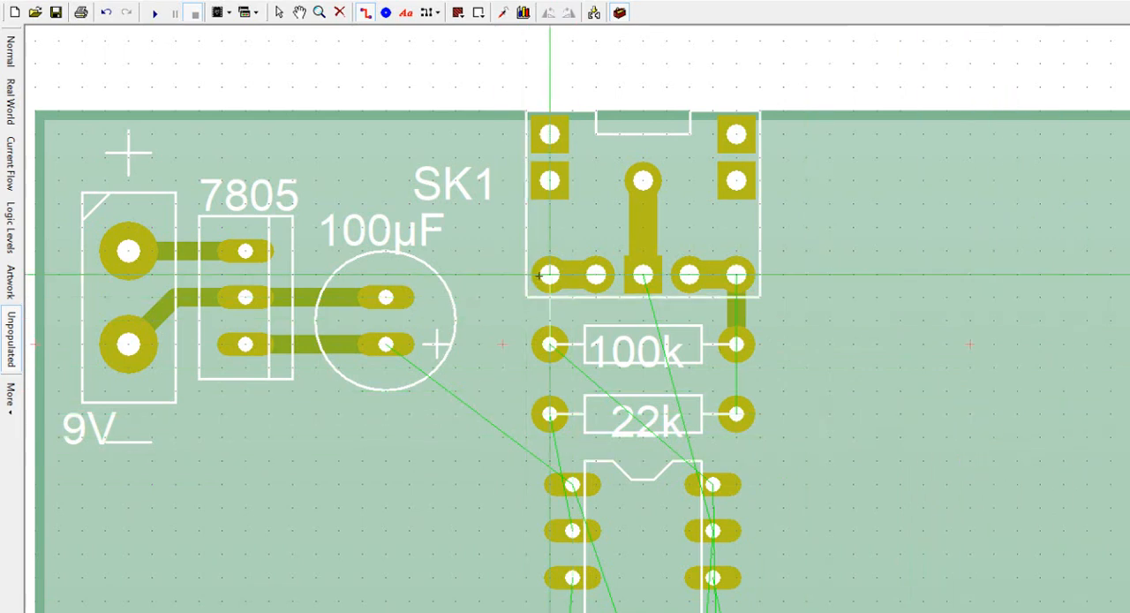
Step: Route a track from SK1's lower-left pad to the 100k resistor's left pad and another joining both resistors' right pads
drag(545, 277, 549, 345)
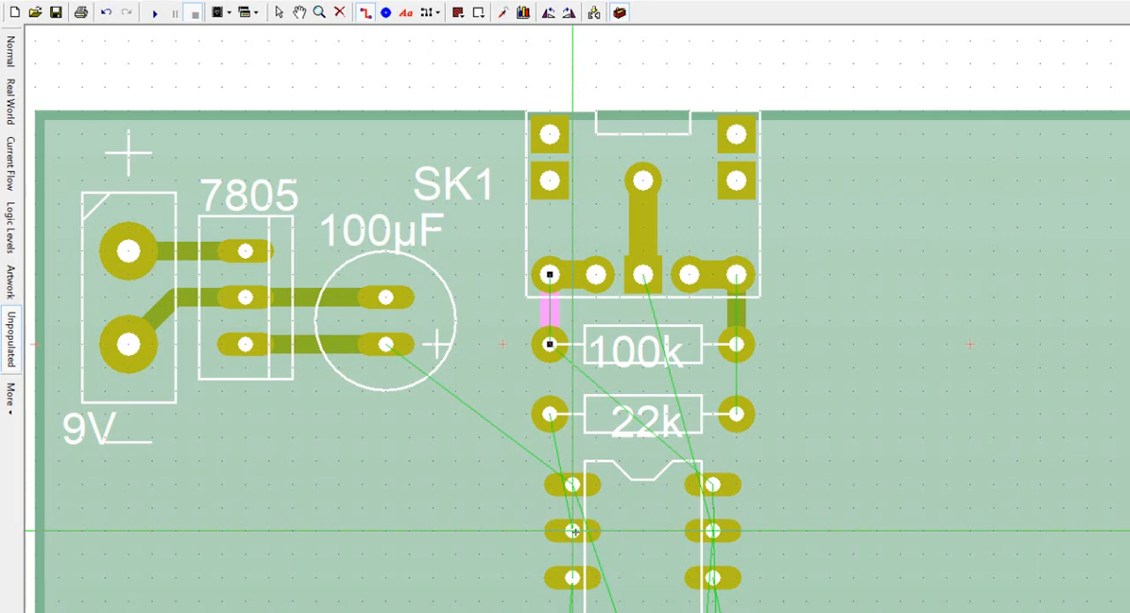
drag(740, 363, 737, 415)
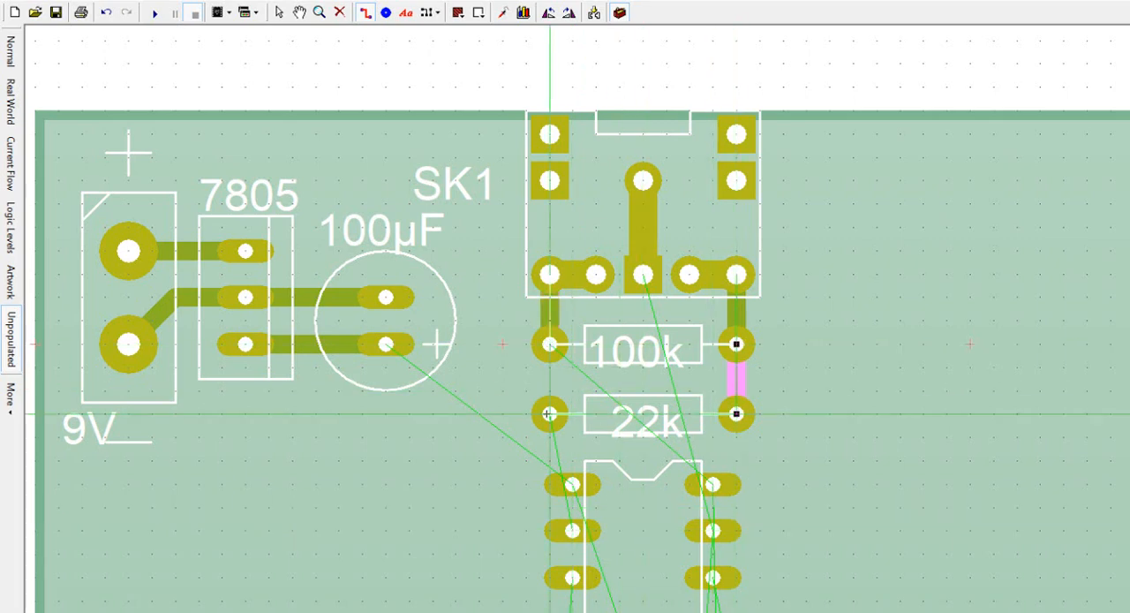
Step: Route a track from the 22k resistor's left pad, bending inside IC1's outline, to IC1's second pin on the left side
mouse_move(549, 414)
mouse_down()
mouse_move(619, 412)
mouse_move(540, 415)
mouse_move(620, 414)
mouse_move(620, 530)
mouse_move(572, 530)
mouse_up()
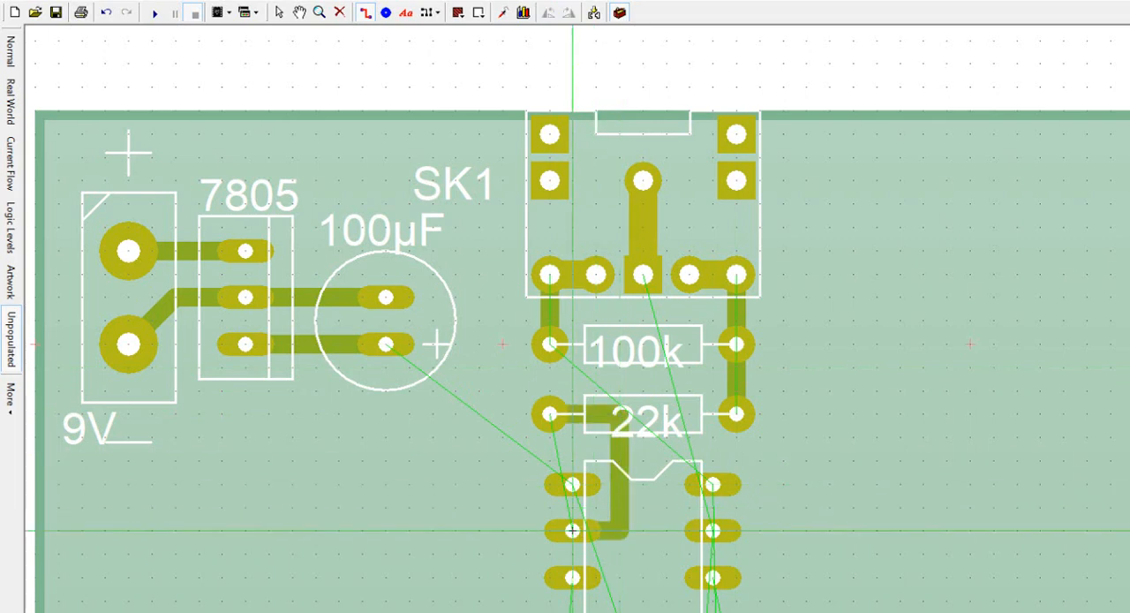
click(619, 505)
scroll(647, 531, up, 1)
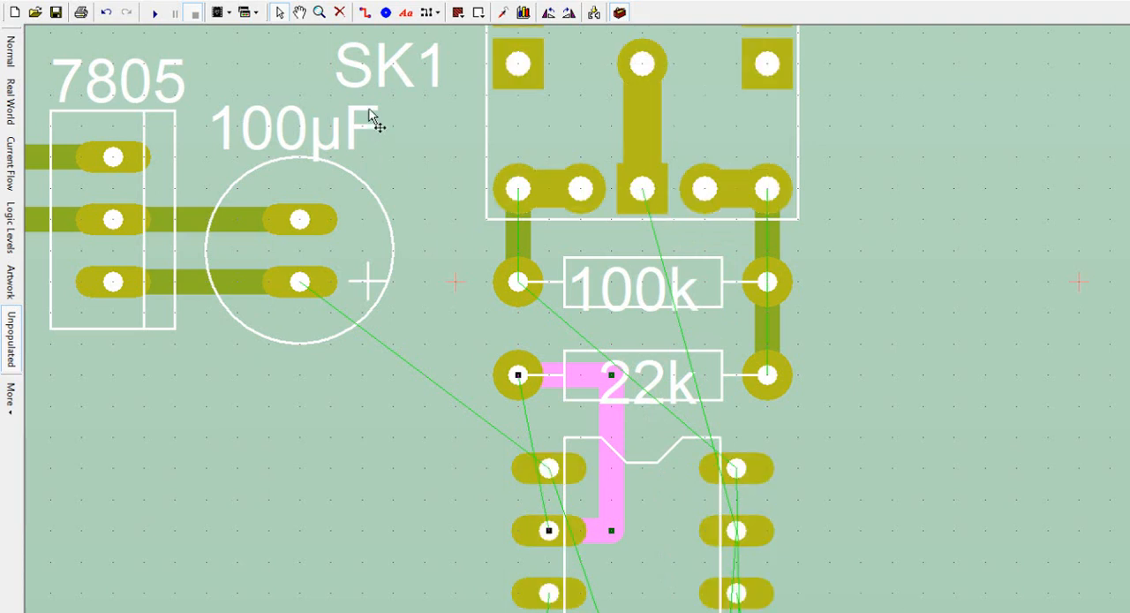
Step: Route a track from SK1's lower middle pad down between the resistor pads to IC1's second pin on the right side
click(365, 12)
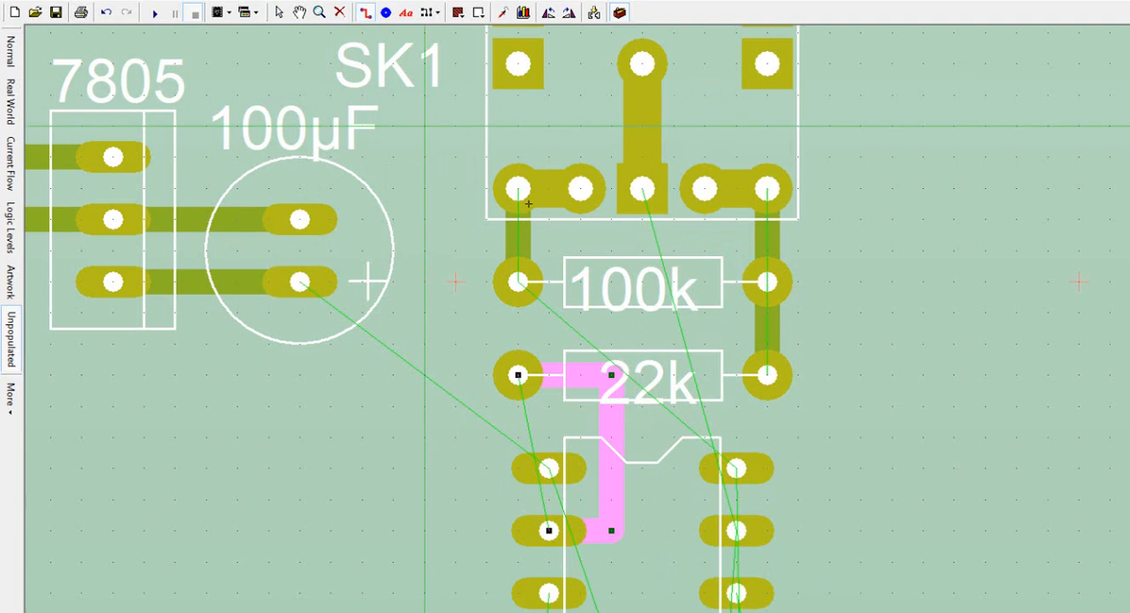
click(641, 196)
click(642, 309)
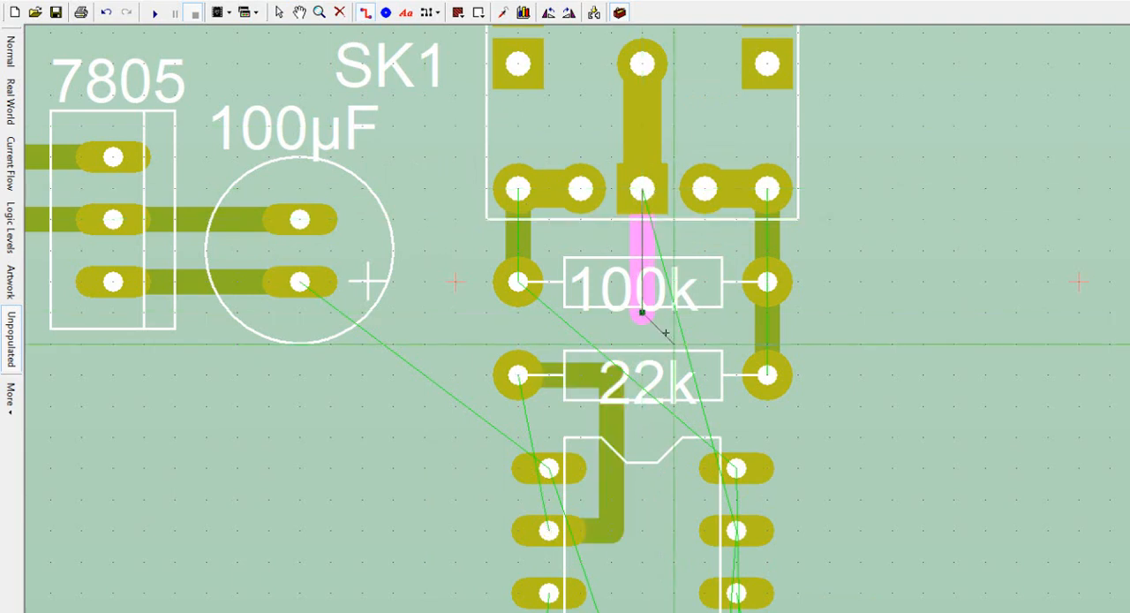
click(675, 348)
click(675, 530)
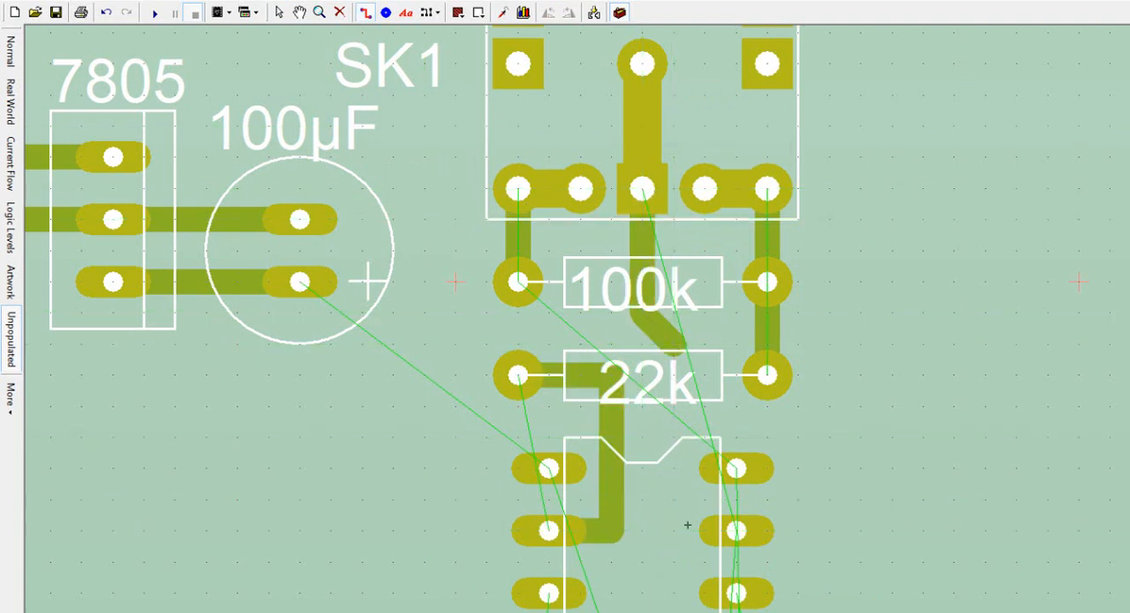
click(736, 530)
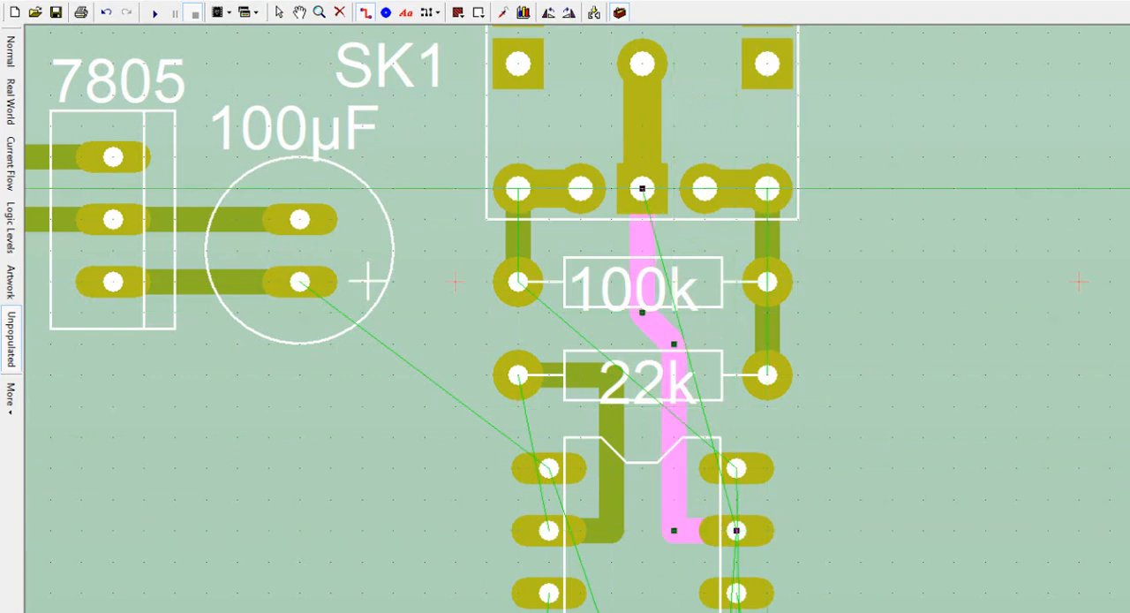
scroll(577, 319, up, 3)
scroll(577, 318, down, 3)
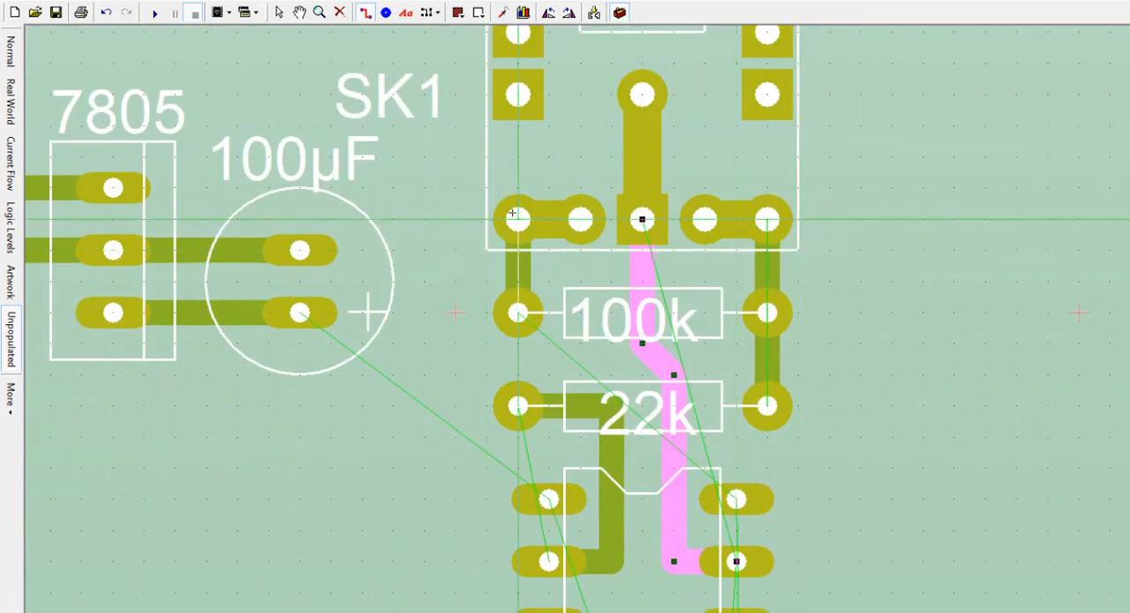
key(Escape)
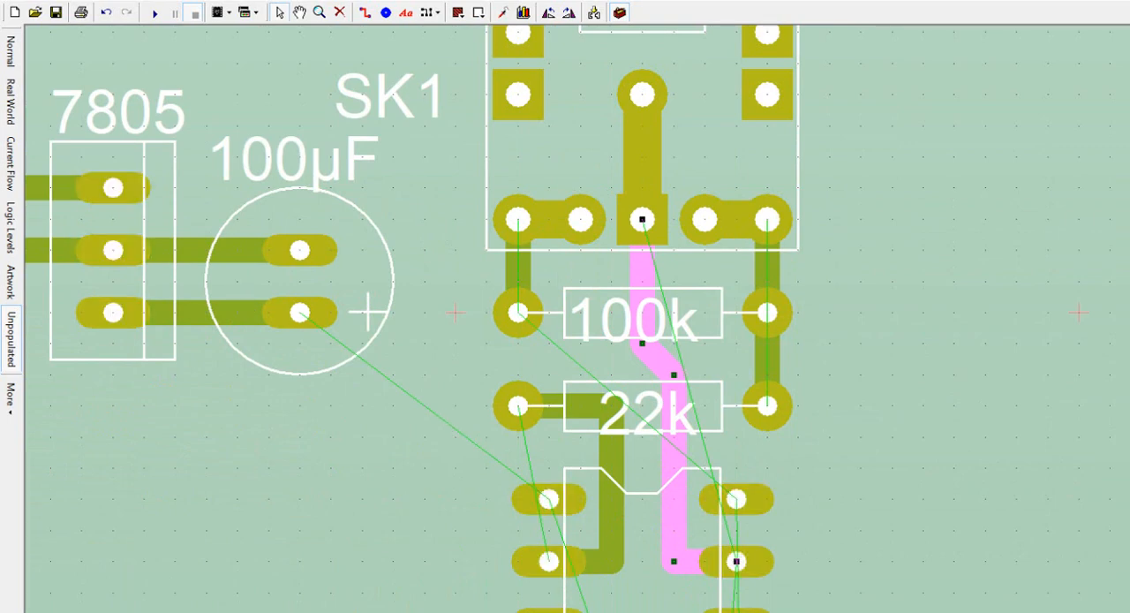
Step: Route a straight track from the 100µF capacitor's upper pad to the track linking SK1 and the 100k resistor
drag(693, 611, 618, 611)
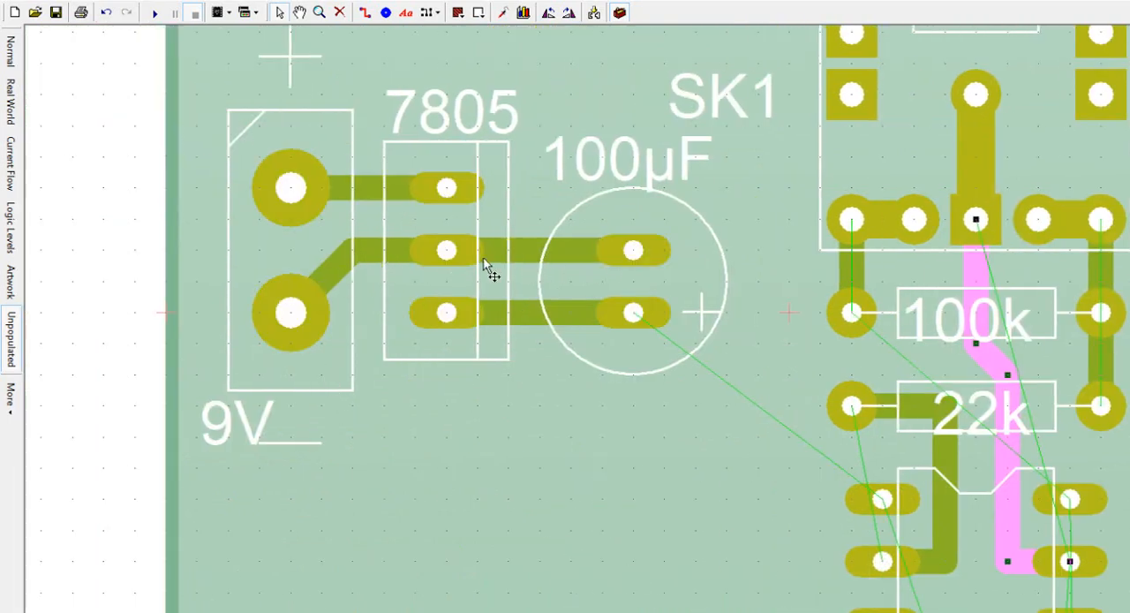
click(364, 13)
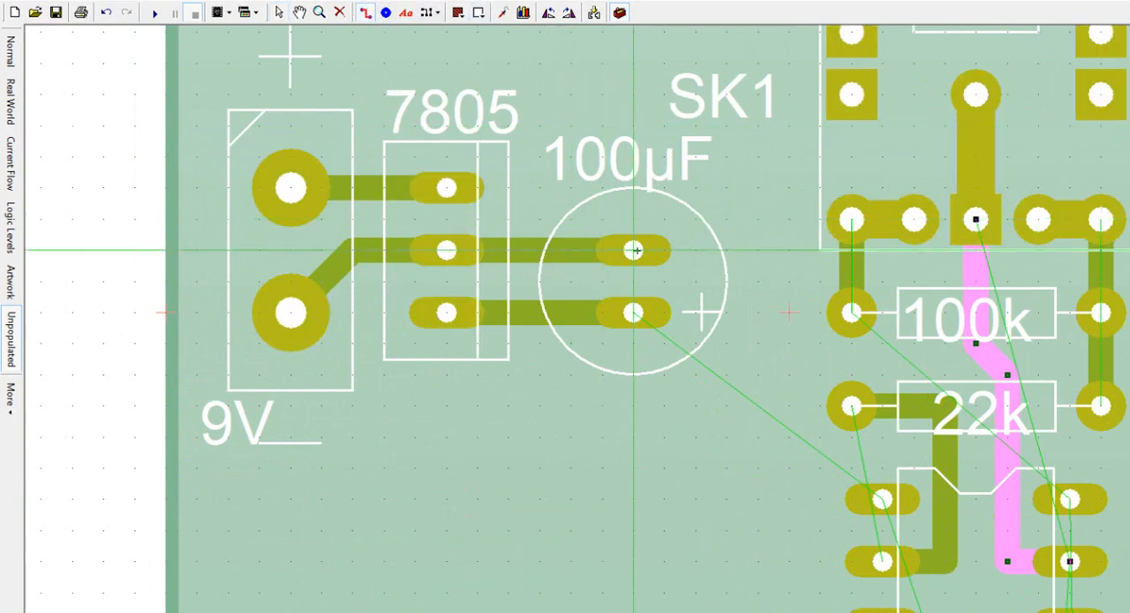
double_click(852, 250)
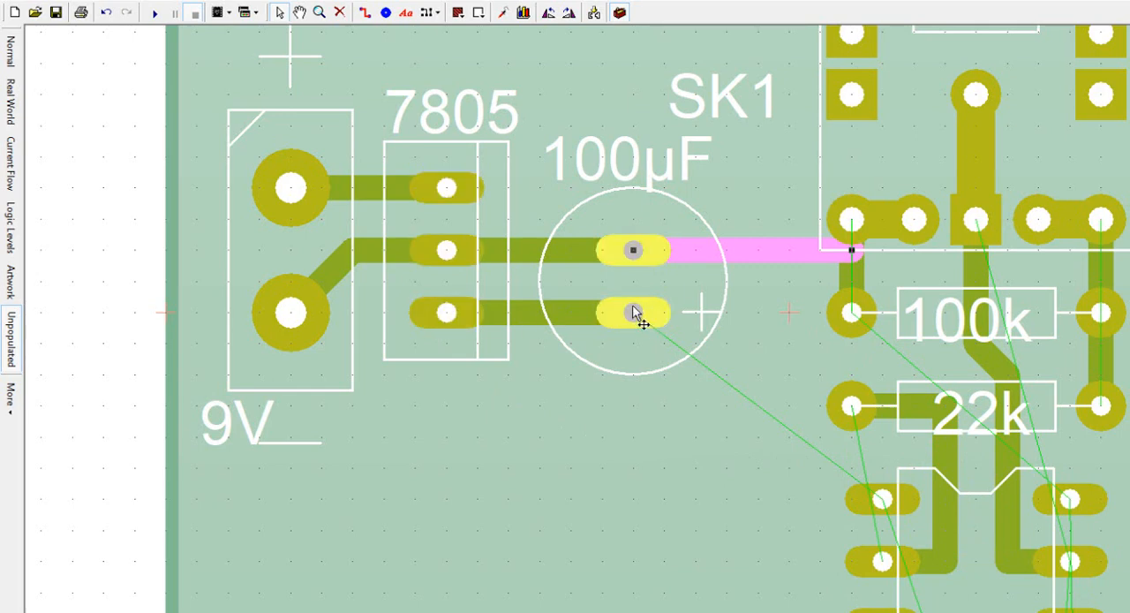
Step: Route a right-angled track from IC1's top-left pin to the 100µF capacitor's positive pad
click(368, 14)
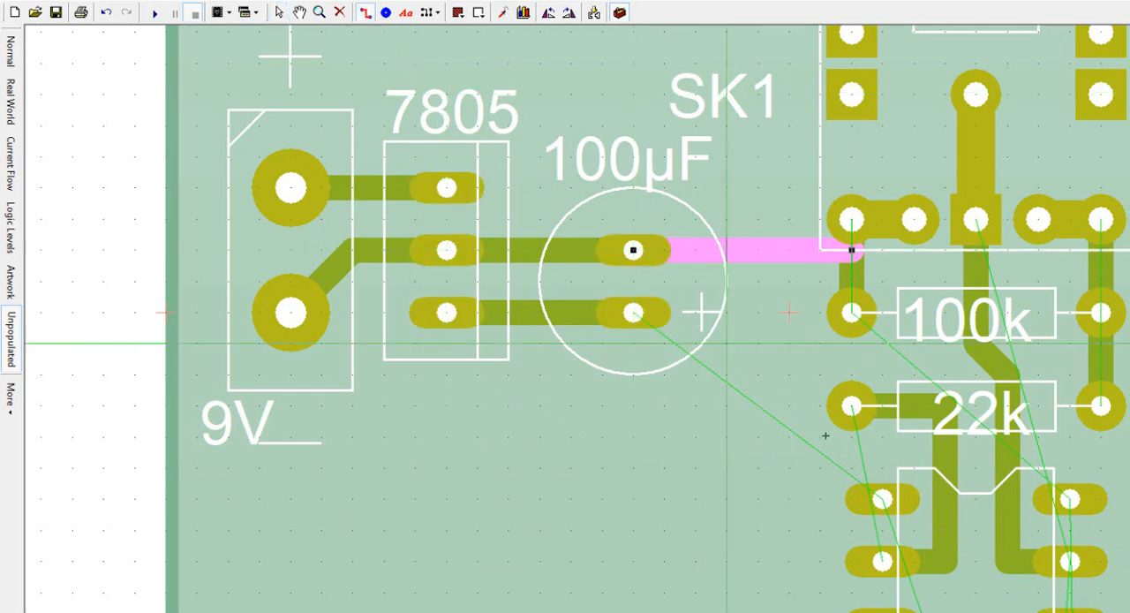
click(882, 500)
click(789, 500)
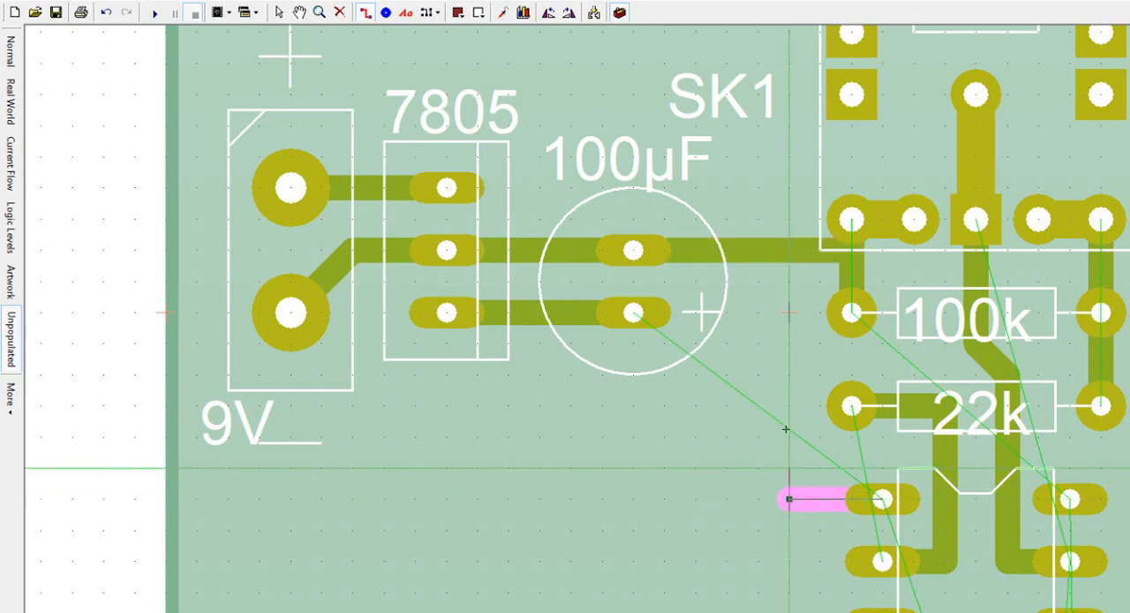
click(787, 312)
click(633, 313)
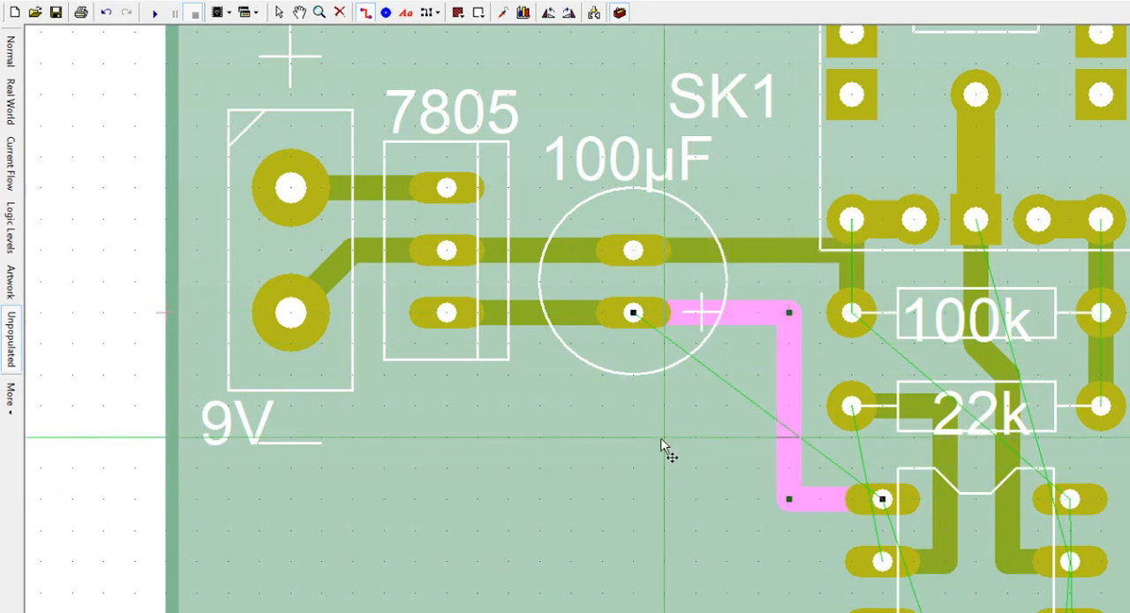
key(Escape)
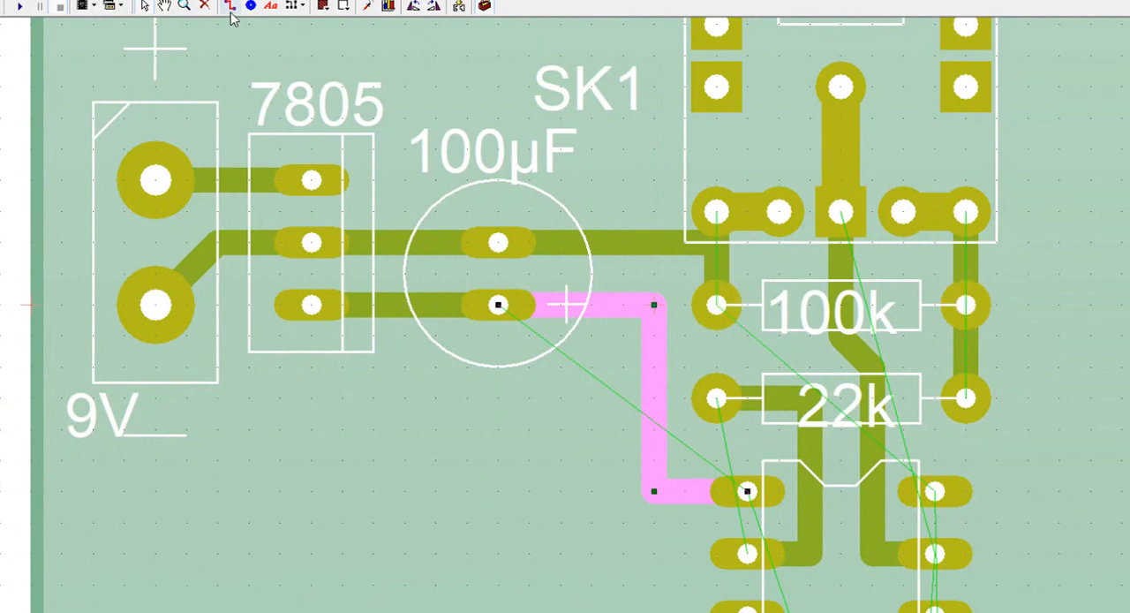
Step: Try to route a track from IC1's top-right pin around beneath IC1 and back to the lower 9V terminal pad
scroll(1058, 260, up, 1)
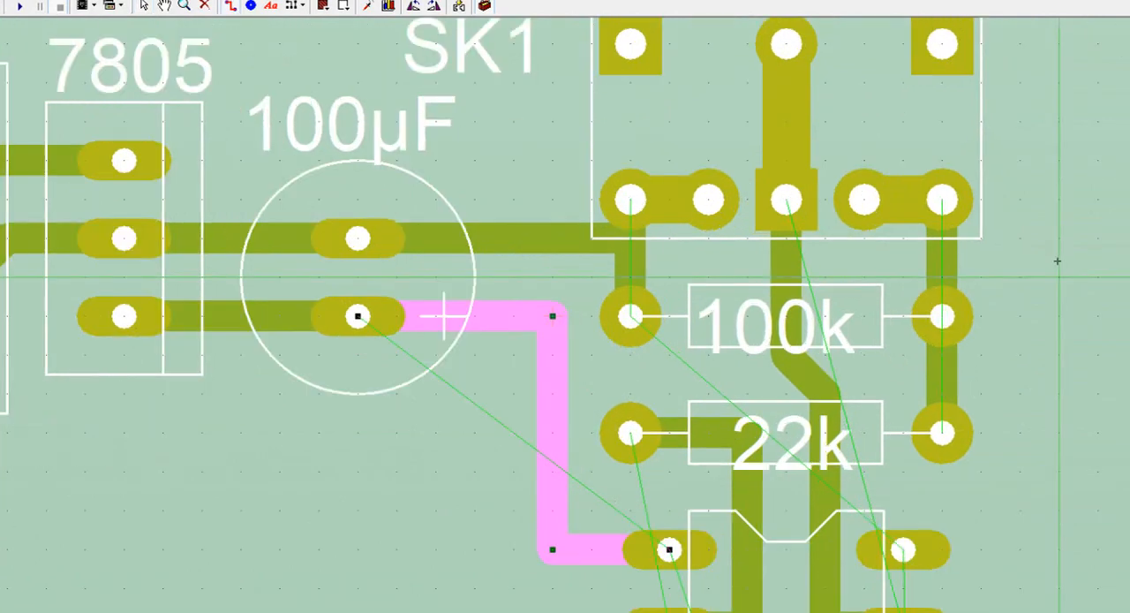
scroll(1058, 260, down, 4)
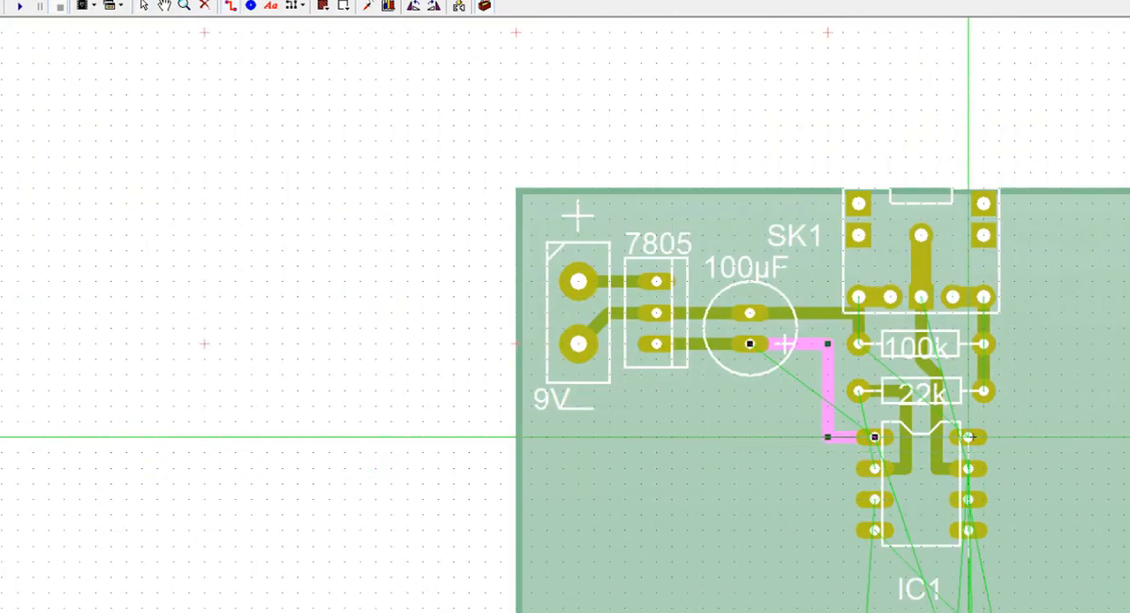
click(968, 436)
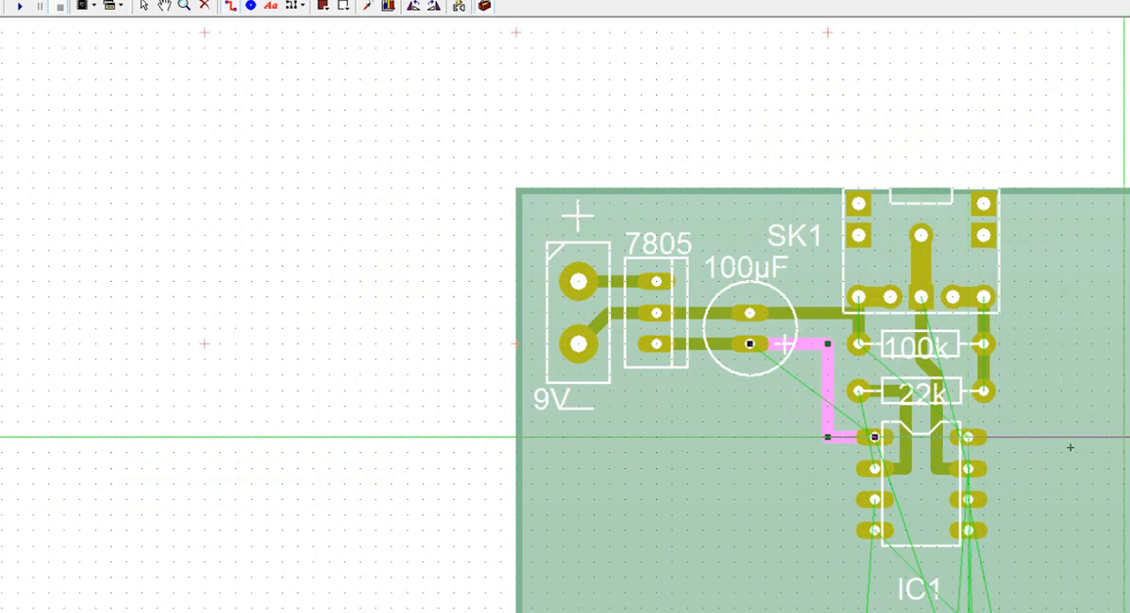
click(1014, 448)
click(1001, 576)
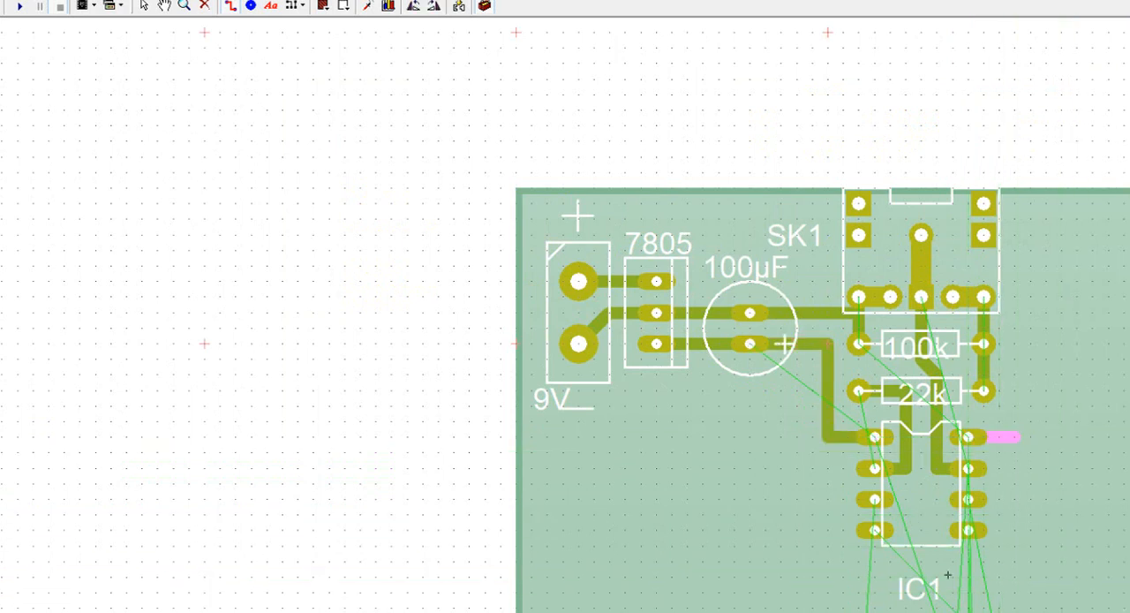
click(822, 577)
click(826, 468)
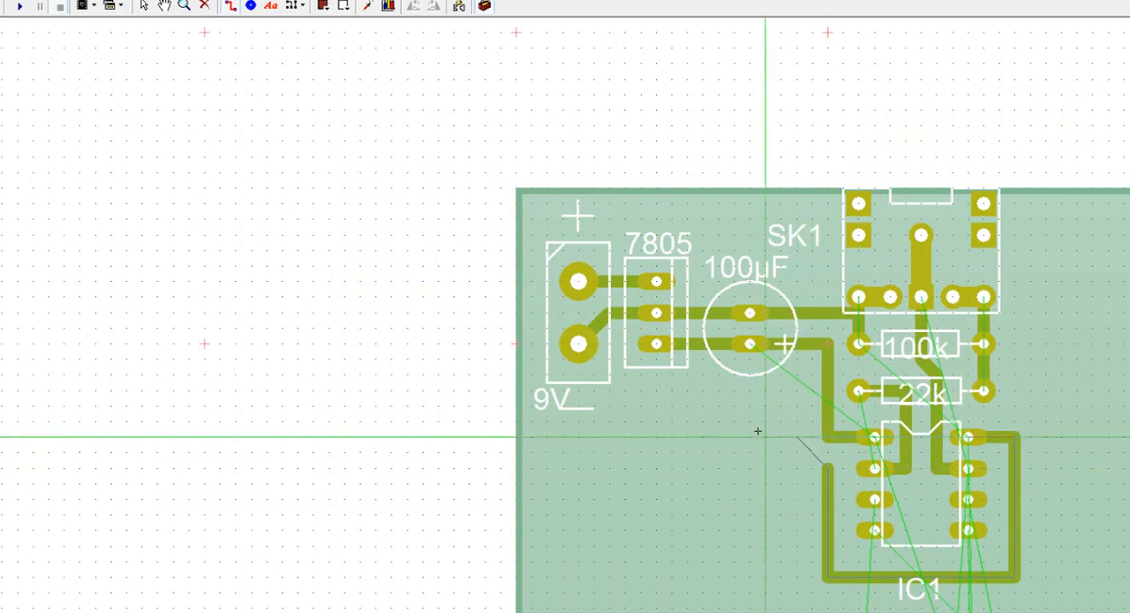
click(779, 467)
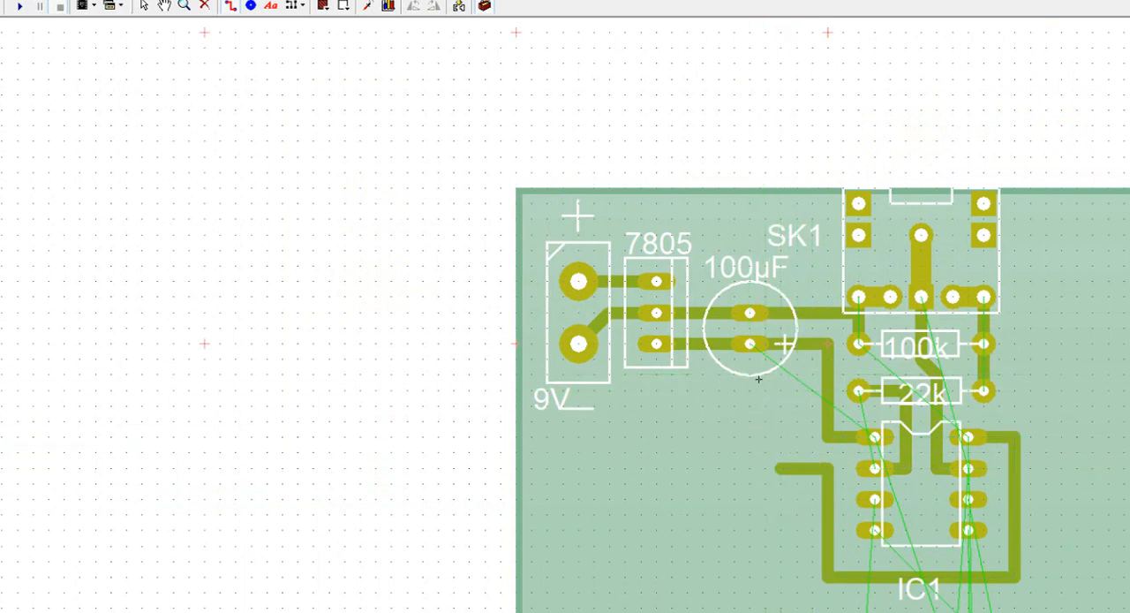
click(779, 374)
click(595, 373)
click(563, 344)
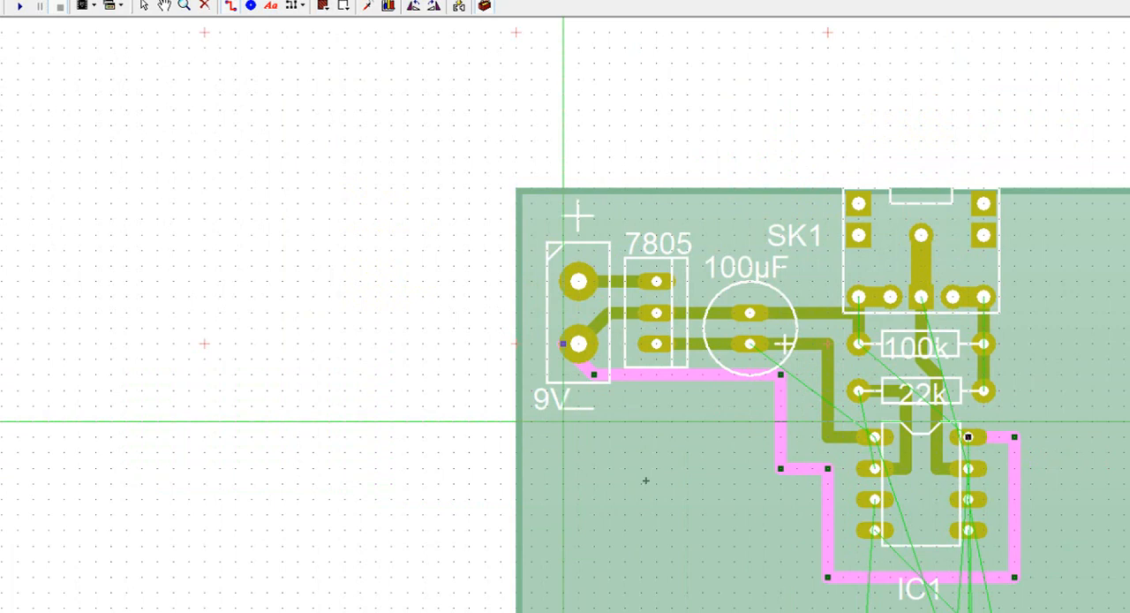
Step: Remove the track looping around IC1 from its top-right pin to the lower 9V terminal pad
scroll(963, 538, down, 1)
scroll(921, 536, up, 3)
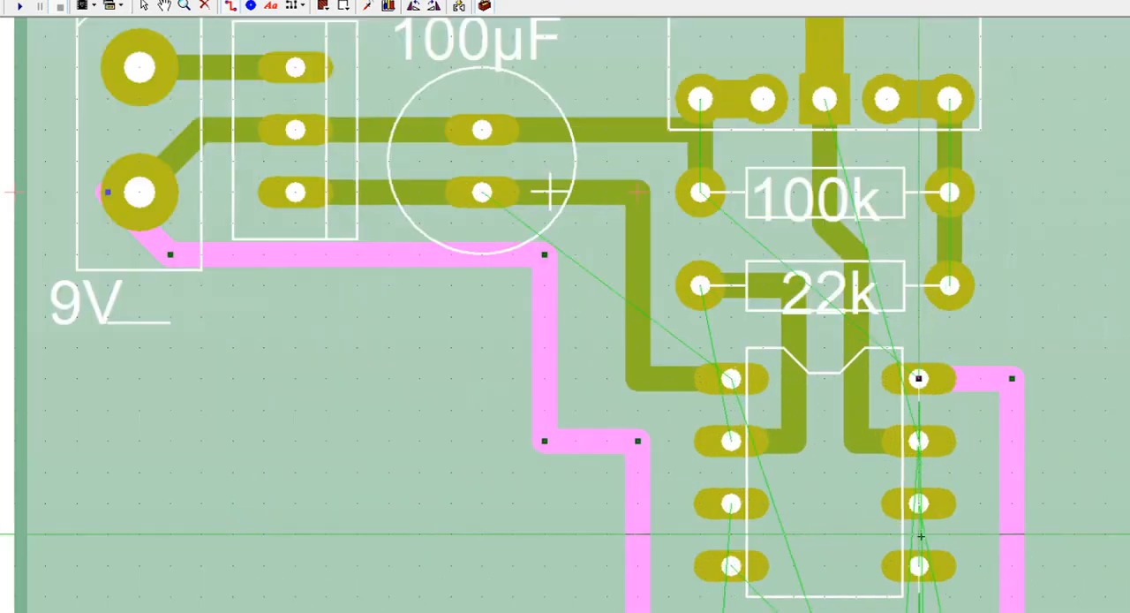
scroll(921, 536, up, 1)
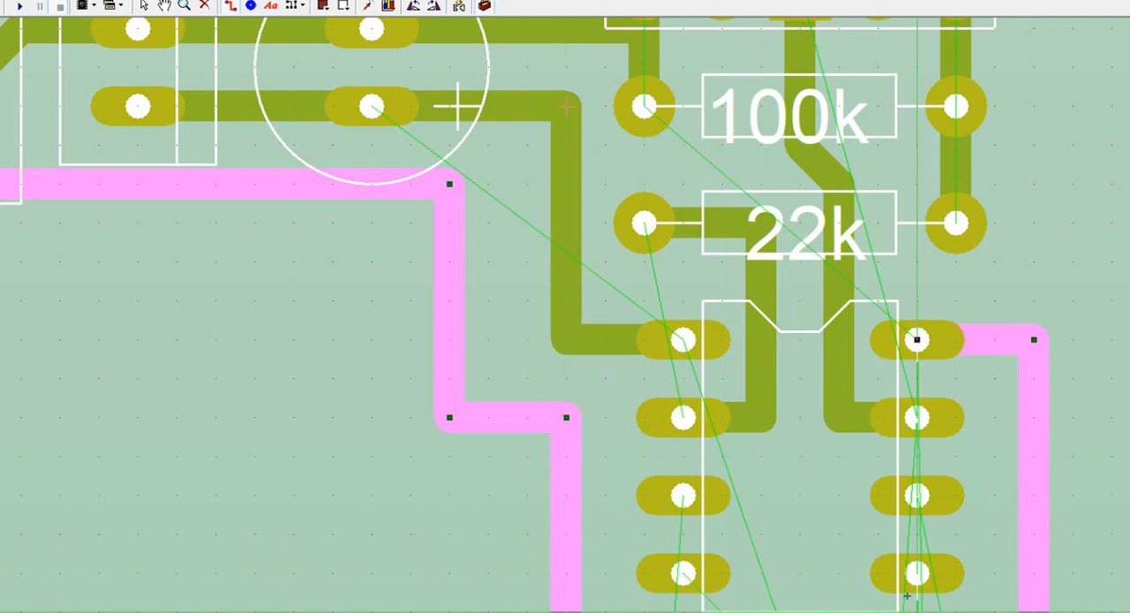
key(Escape)
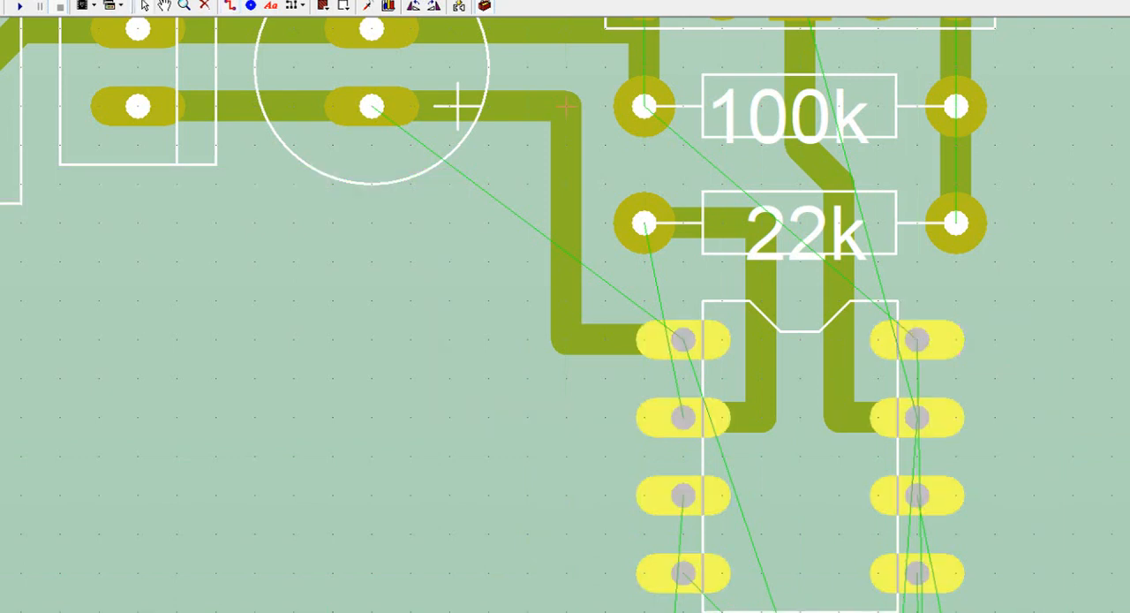
scroll(927, 392, down, 4)
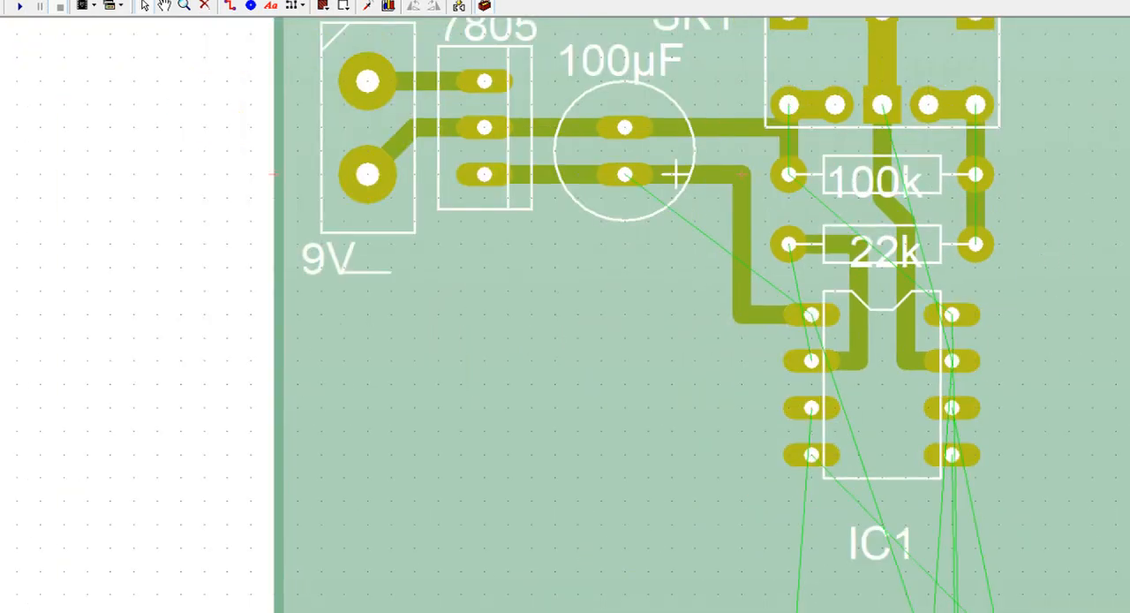
Step: Route a track from IC1's top-right pin up the outer side of the resistors, through SK1 around its centre pad, to SK1's second lower-left pad
scroll(702, 362, up, 2)
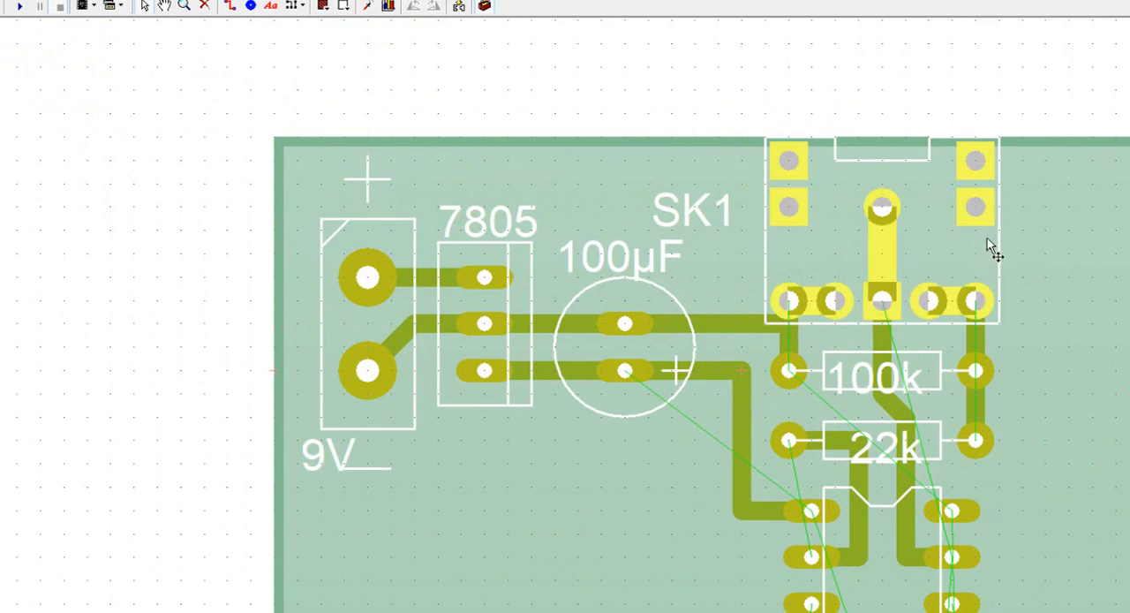
click(229, 6)
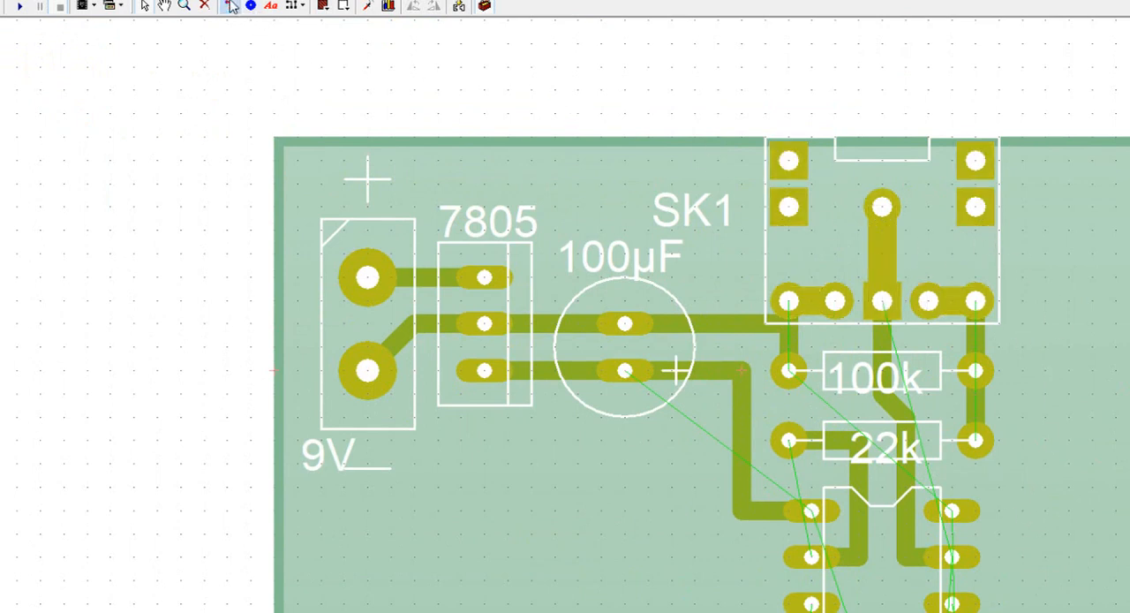
click(952, 510)
click(1023, 510)
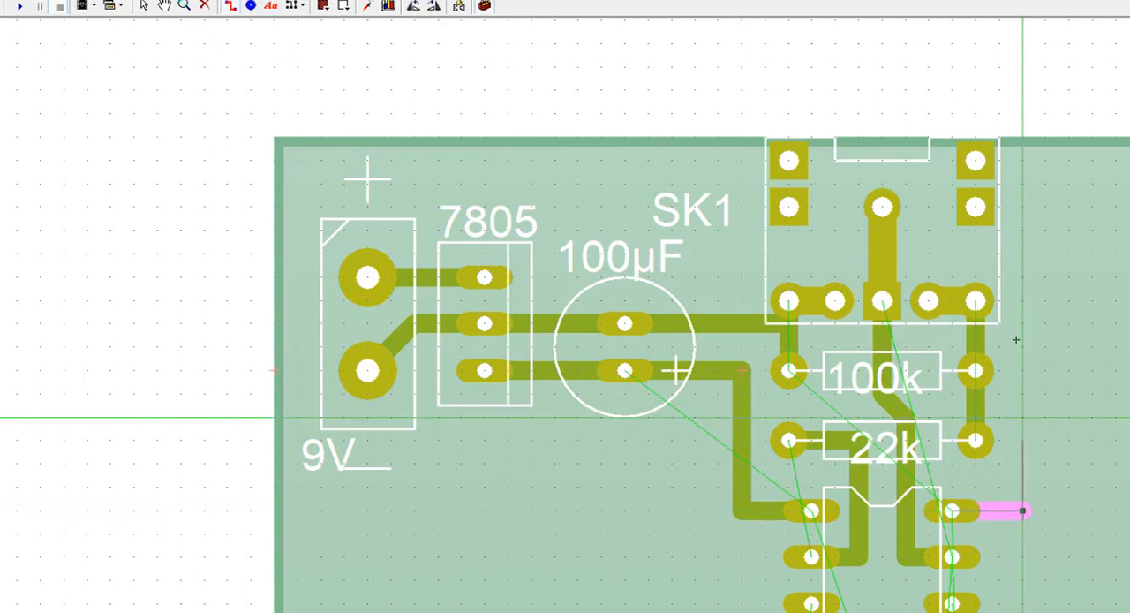
click(1021, 256)
click(926, 255)
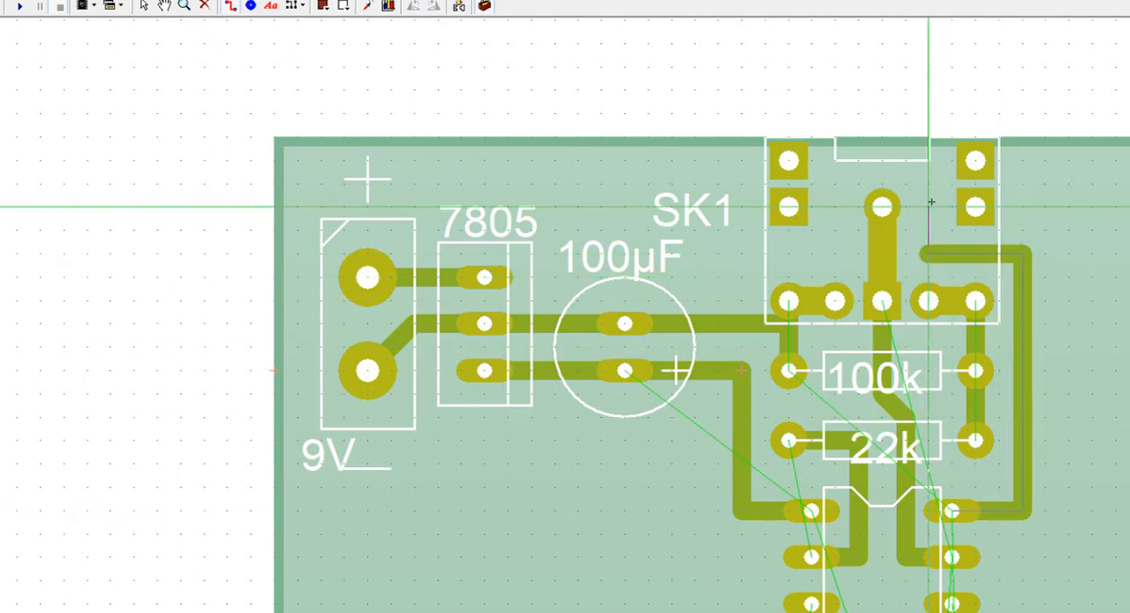
click(929, 159)
click(835, 159)
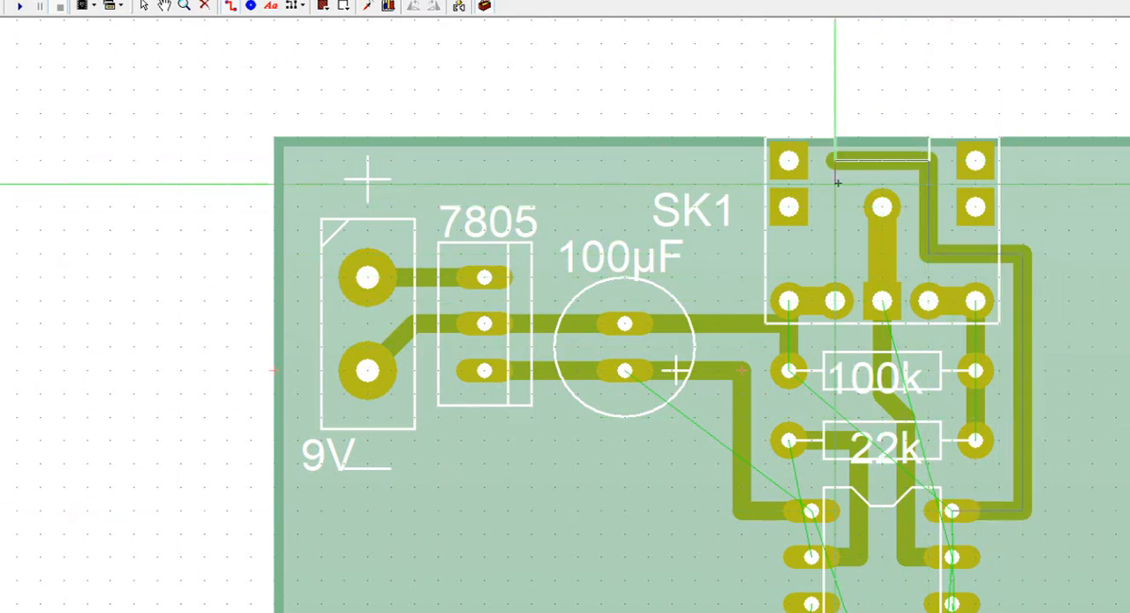
click(835, 302)
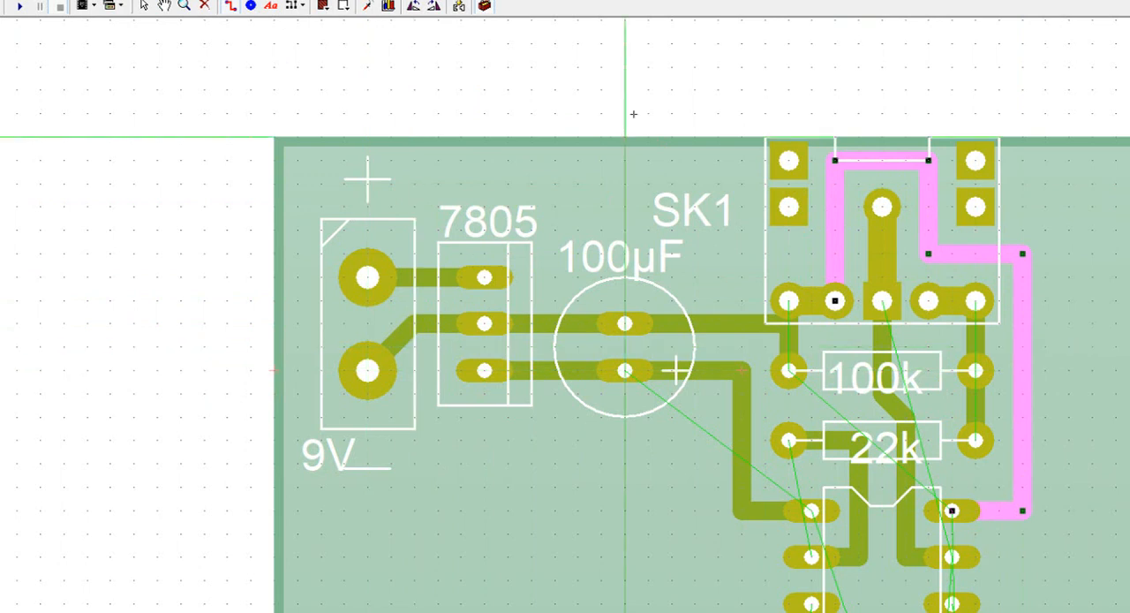
key(Escape)
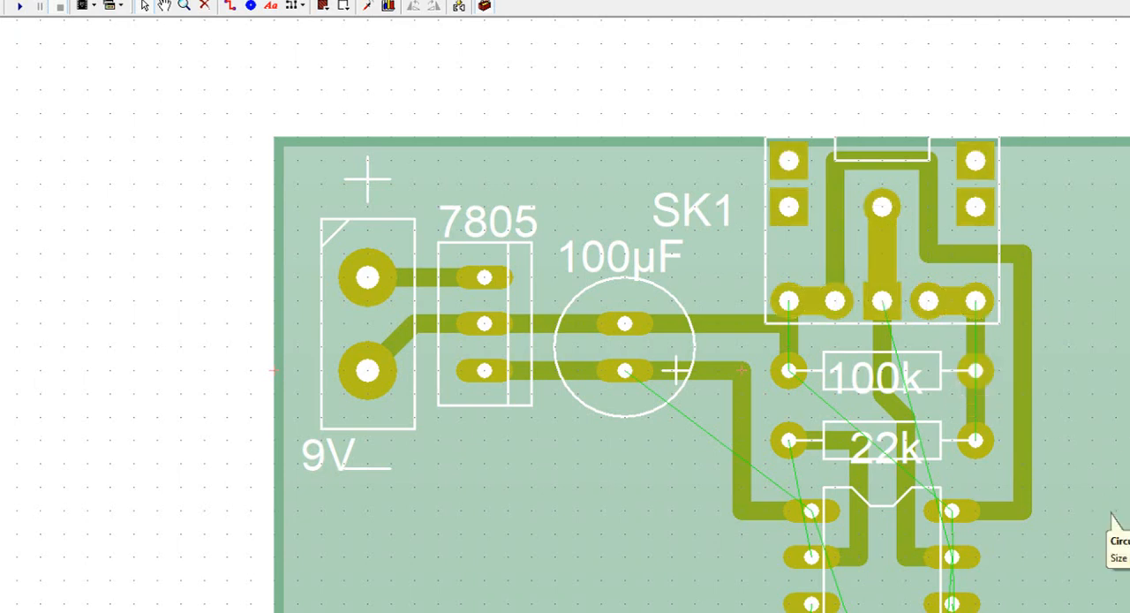
Step: Delete the SK1 label beside the download socket
scroll(701, 364, down, 2)
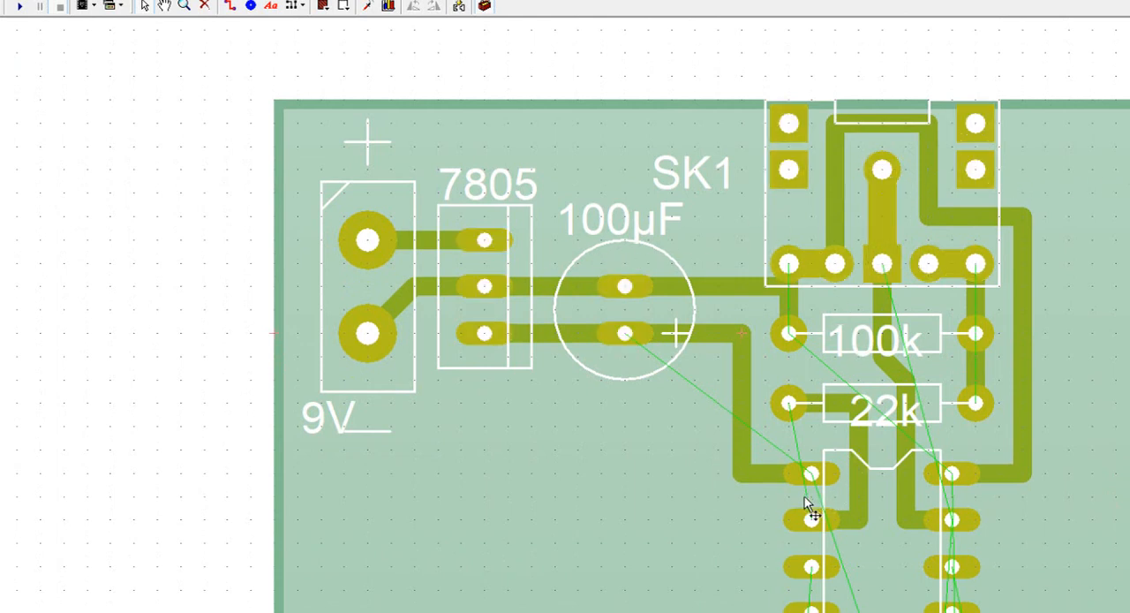
scroll(976, 333, right, 5)
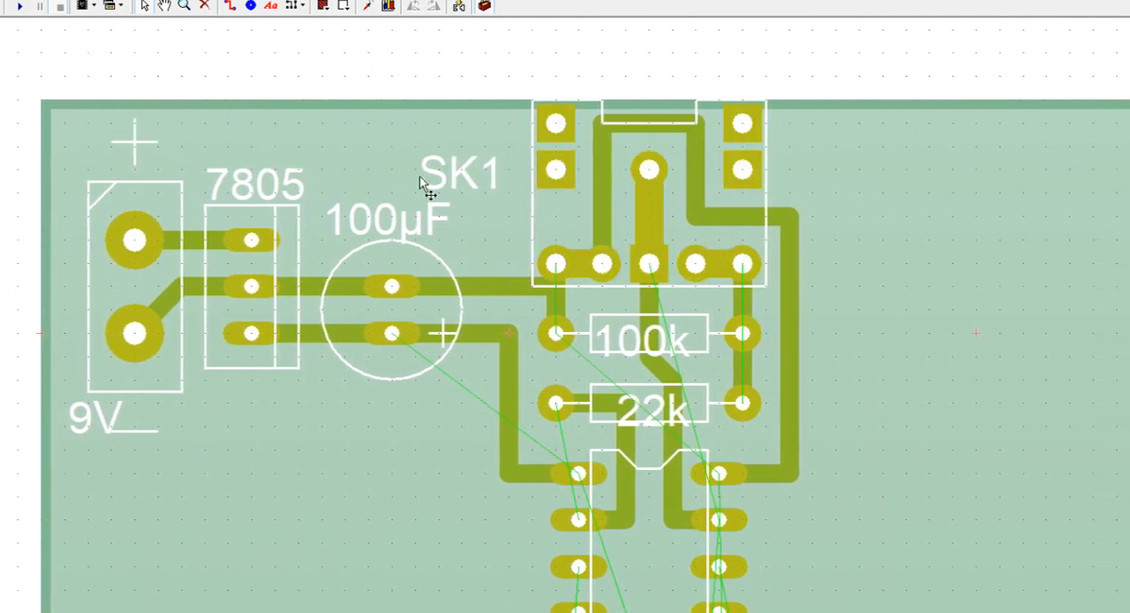
key(Delete)
Step: Check the schematic connections of the GENIE 08's G1/A, G3/R, G2 and G4 pins
scroll(1084, 181, down, 1)
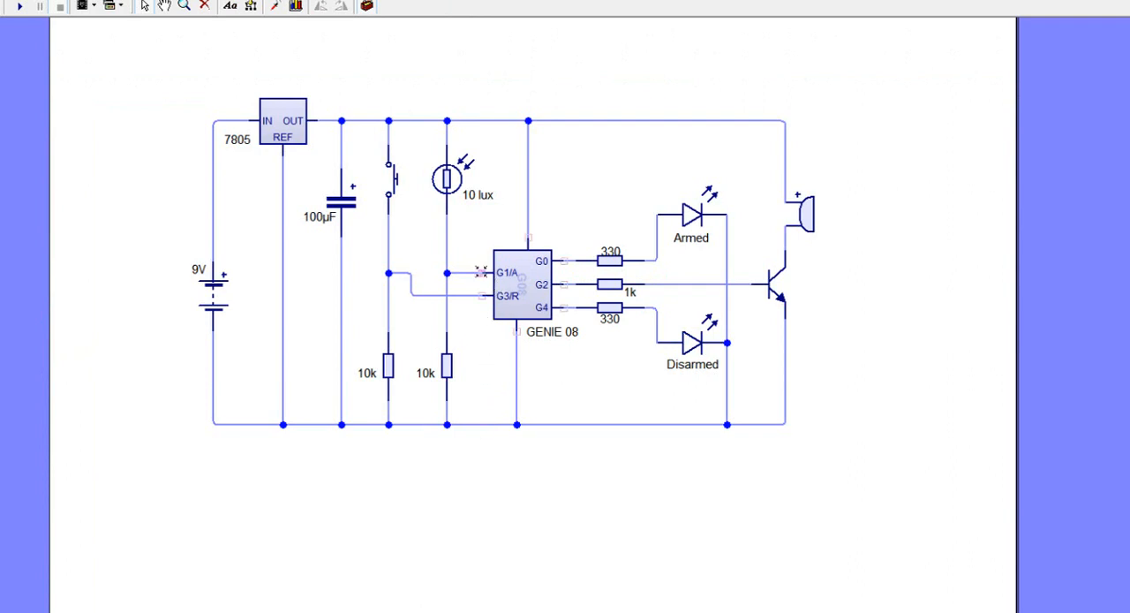
mouse_move(481, 272)
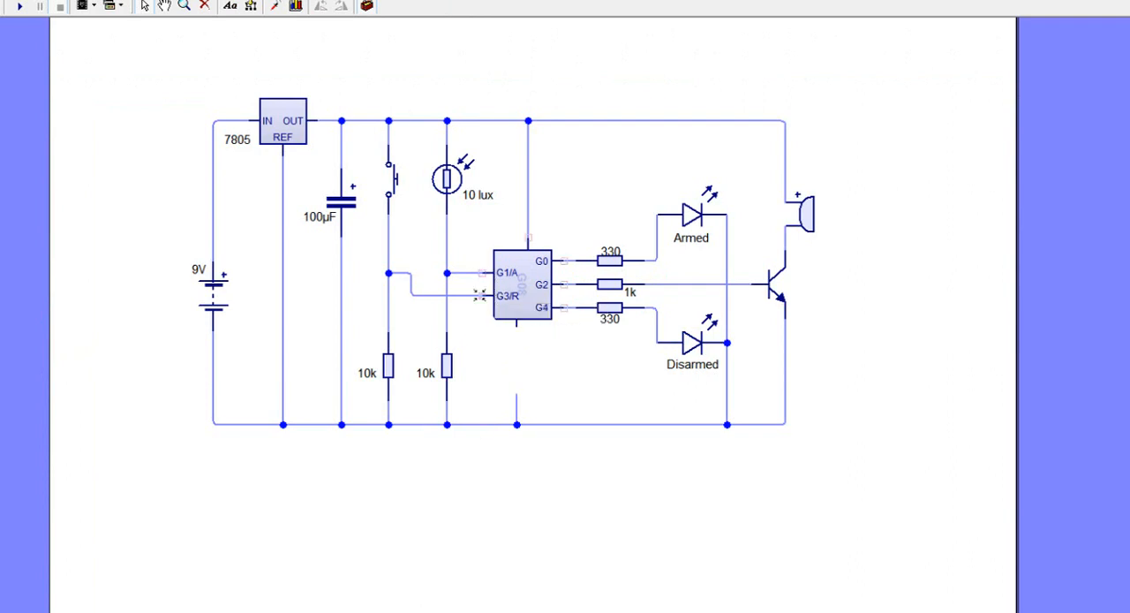
mouse_move(479, 294)
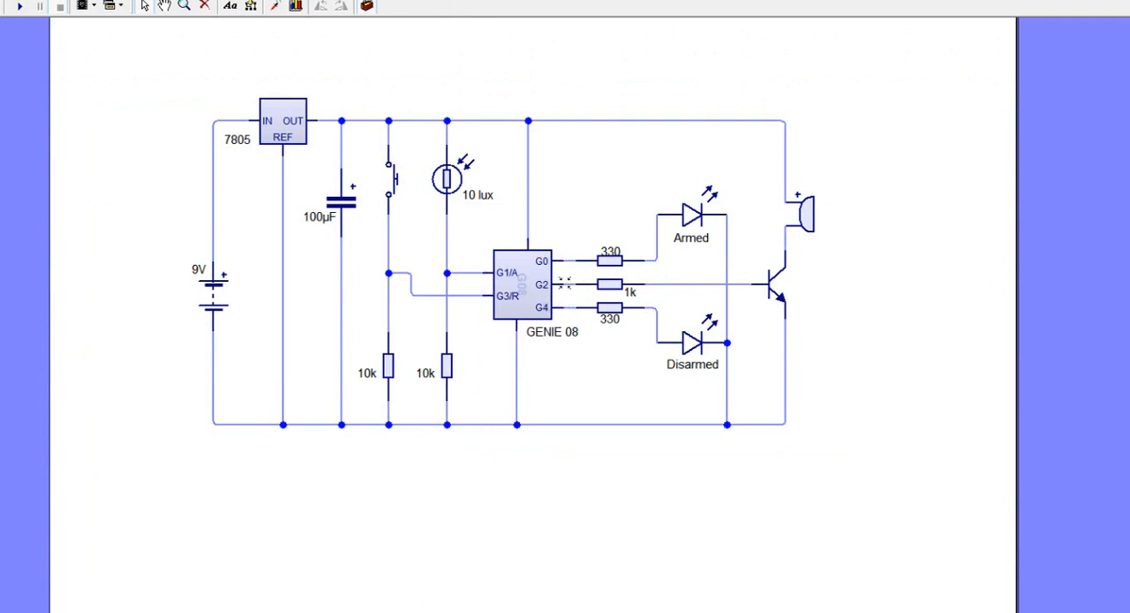
mouse_move(566, 283)
mouse_move(563, 306)
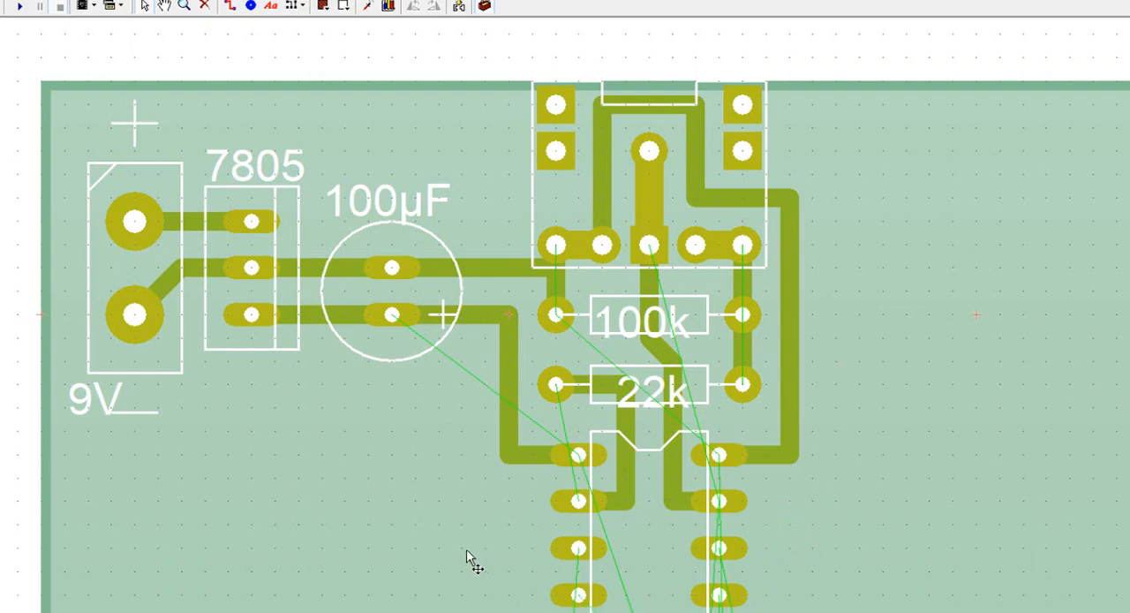
Step: Move the Disarmed LED D2 and the 330 resistor R5 up the board to the area below and left of IC1
scroll(530, 567, up, 1)
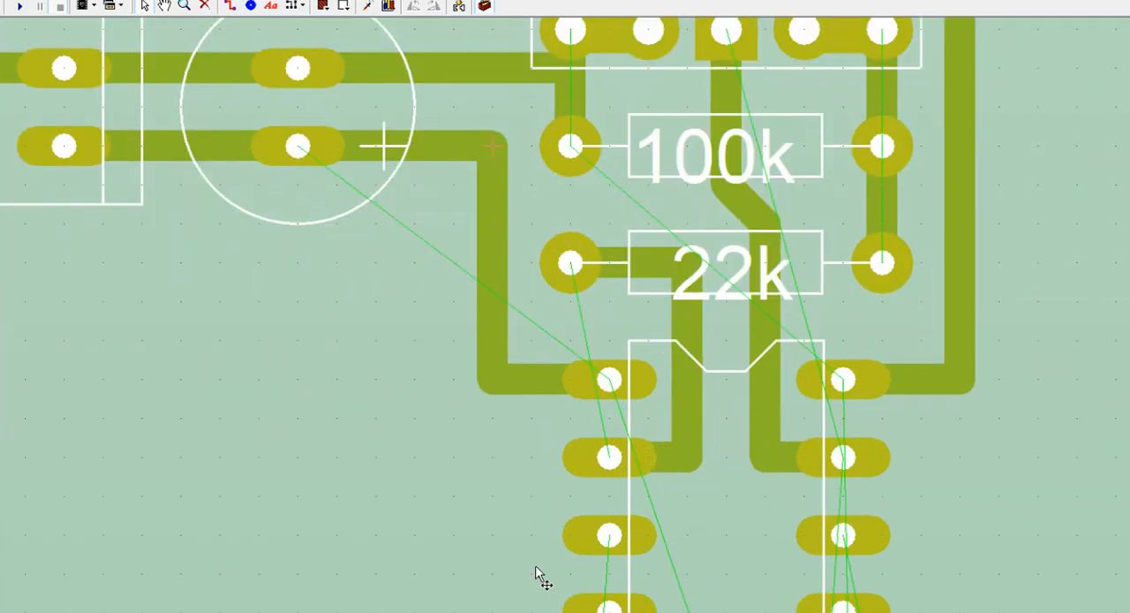
scroll(536, 574, down, 5)
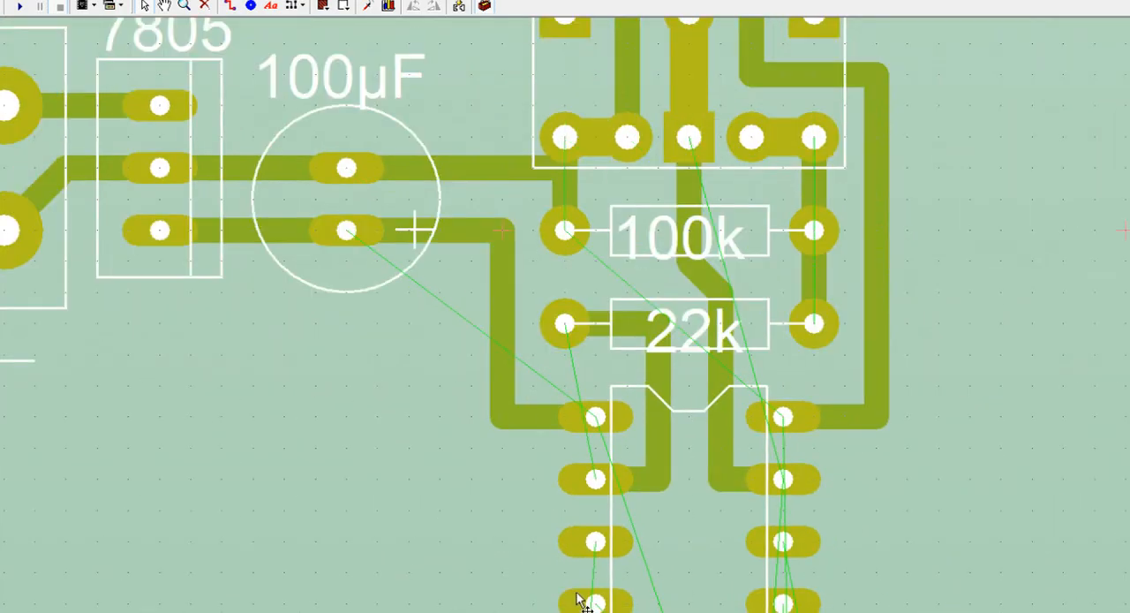
scroll(639, 433, up, 1)
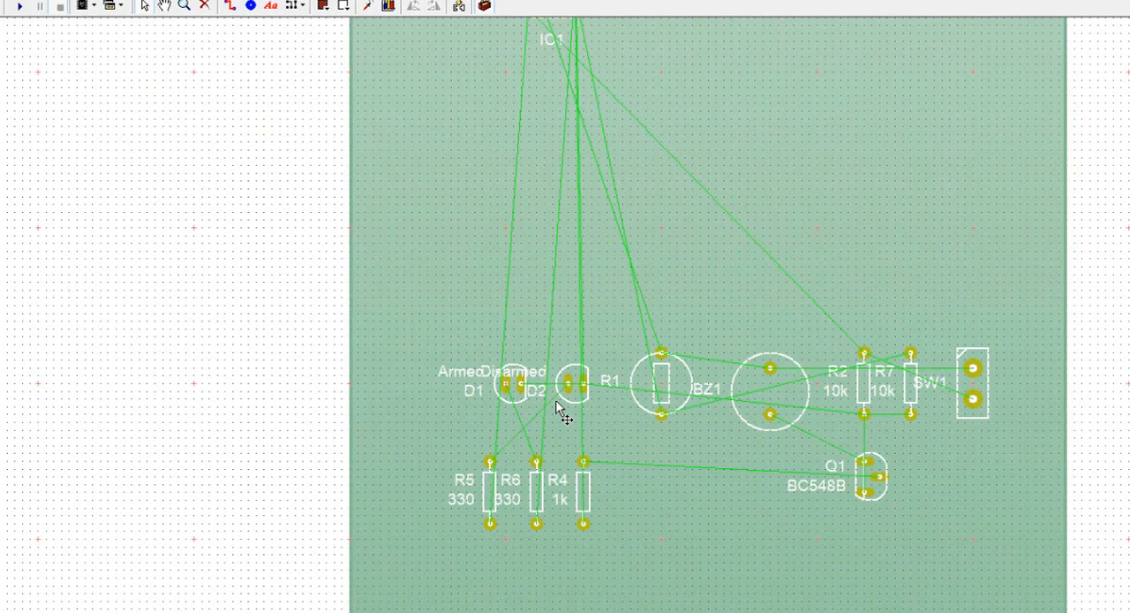
drag(574, 387, 448, 67)
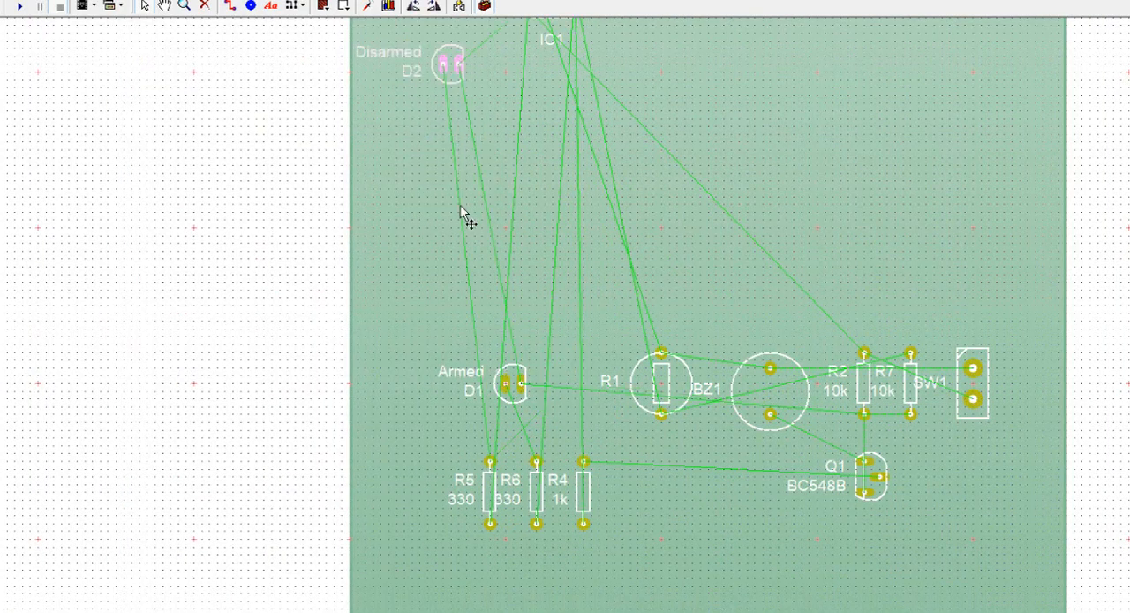
drag(502, 490, 509, 55)
Step: Rotate resistor R5 to horizontal and place it directly beneath the 100µF capacitor
scroll(544, 109, up, 1)
scroll(543, 104, down, 1)
scroll(545, 108, down, 5)
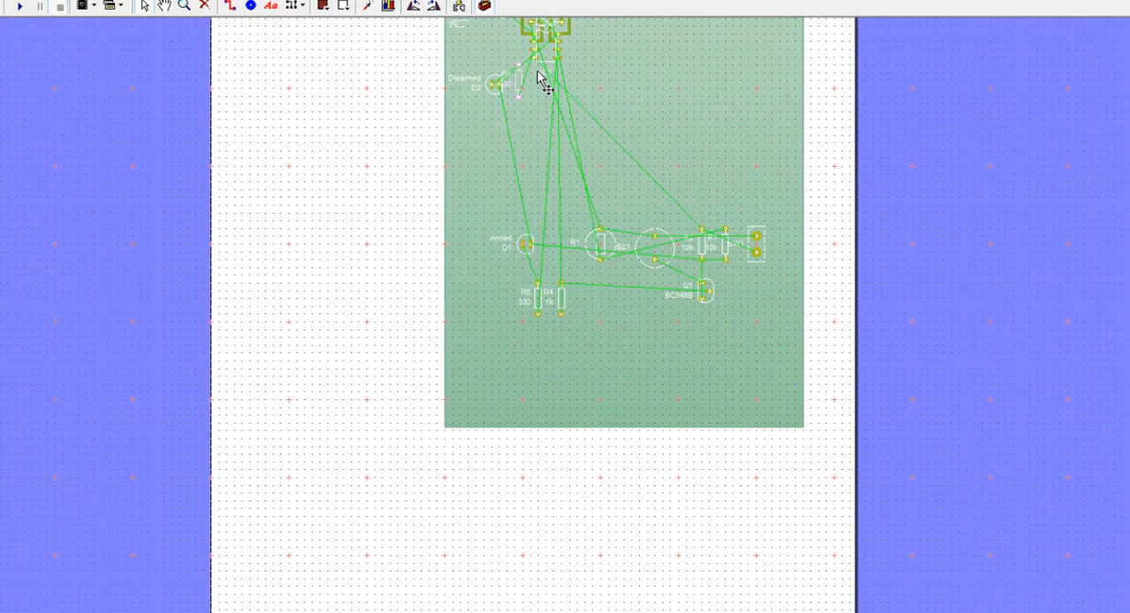
scroll(520, 150, up, 1)
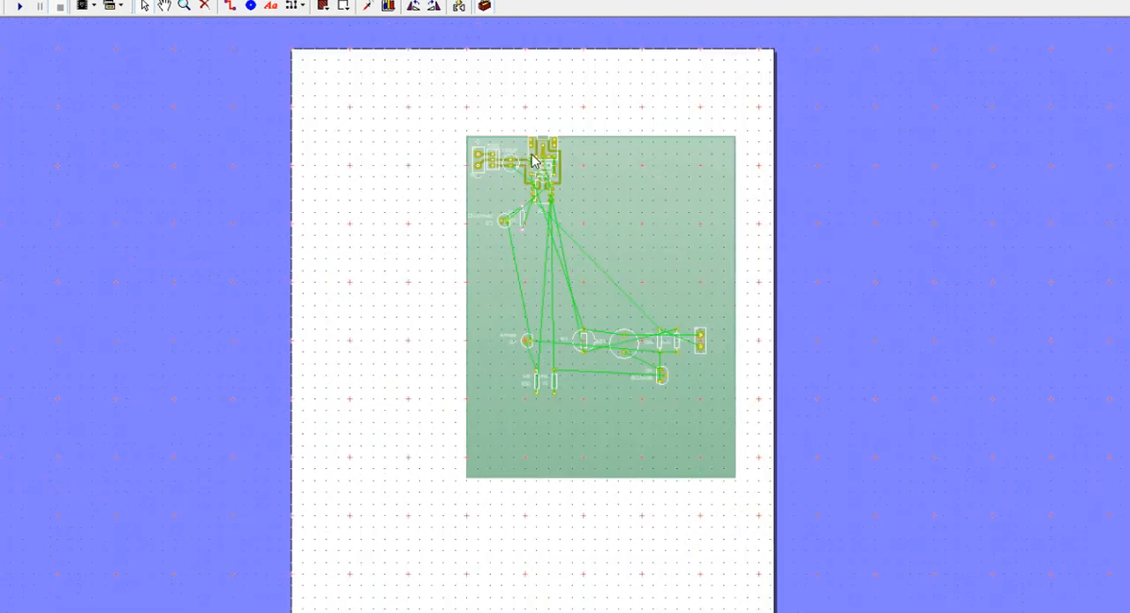
scroll(502, 113, up, 3)
scroll(501, 119, up, 2)
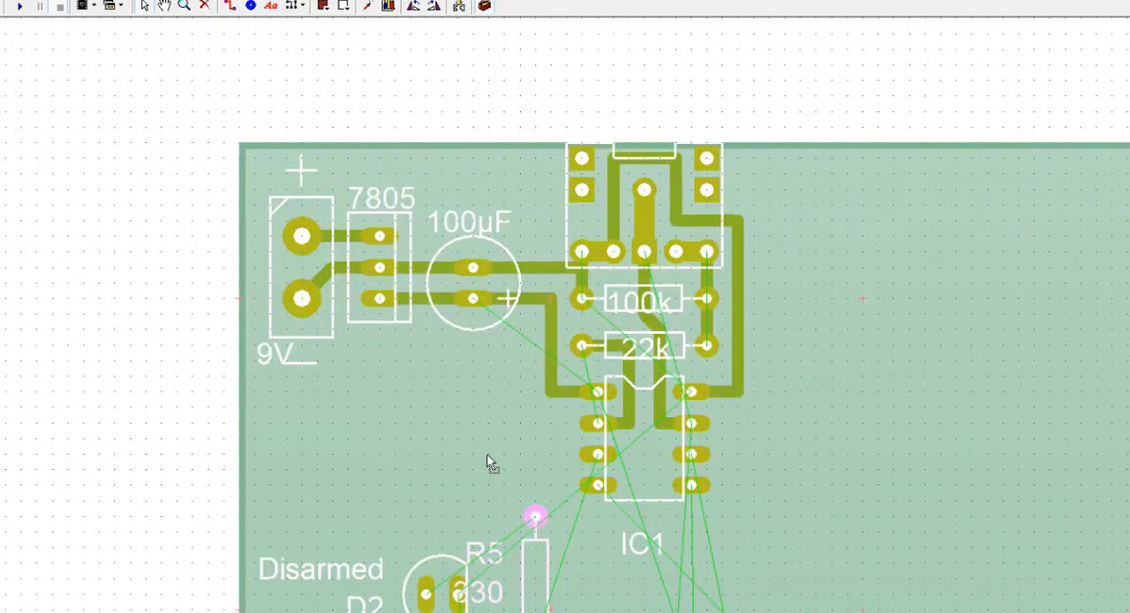
drag(536, 517, 442, 408)
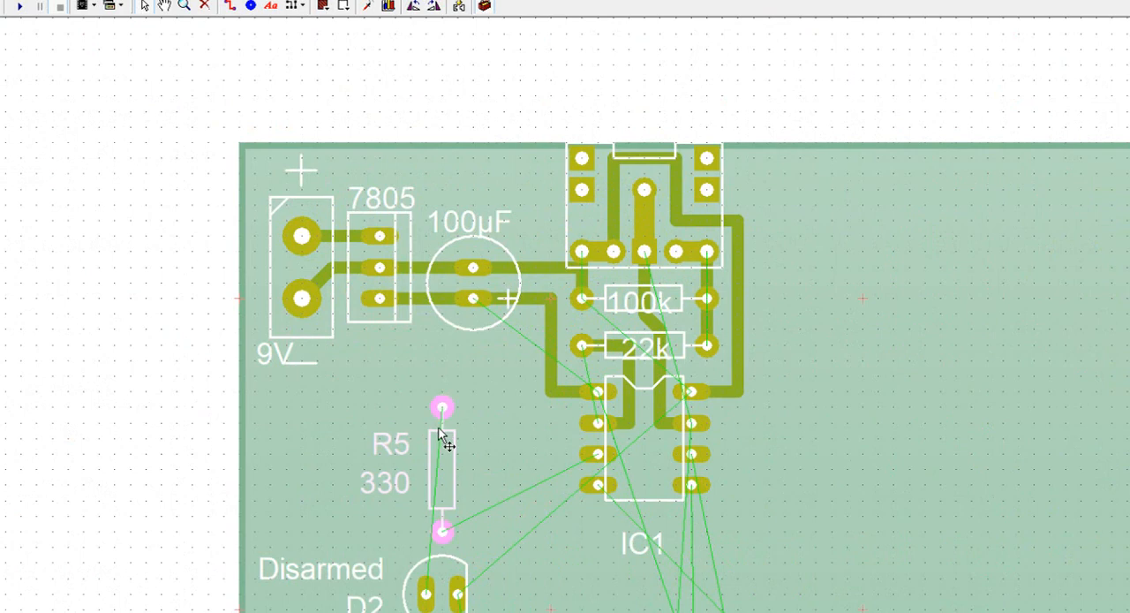
click(434, 7)
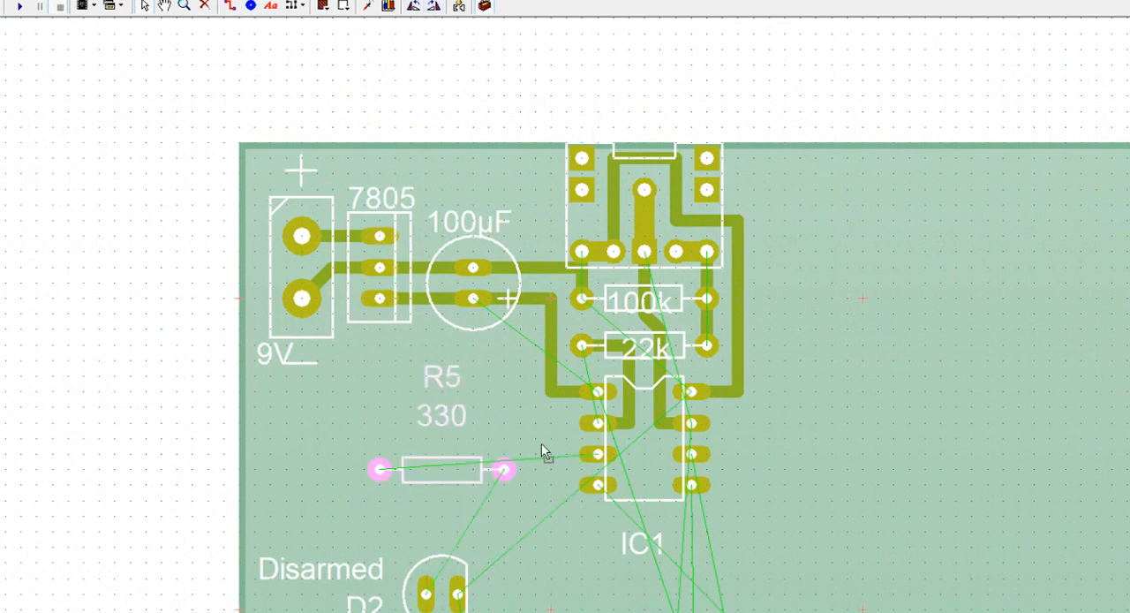
drag(541, 445, 514, 363)
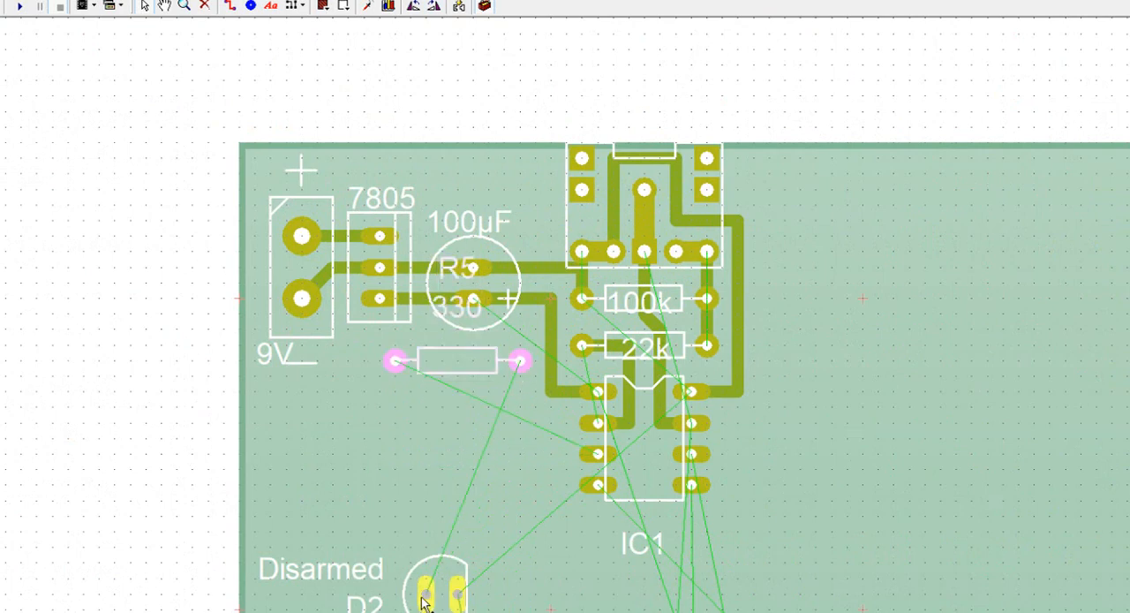
Step: Move LED D2 beside R5's left end and delete its Disarmed and D2 labels
drag(454, 600, 337, 397)
click(176, 485)
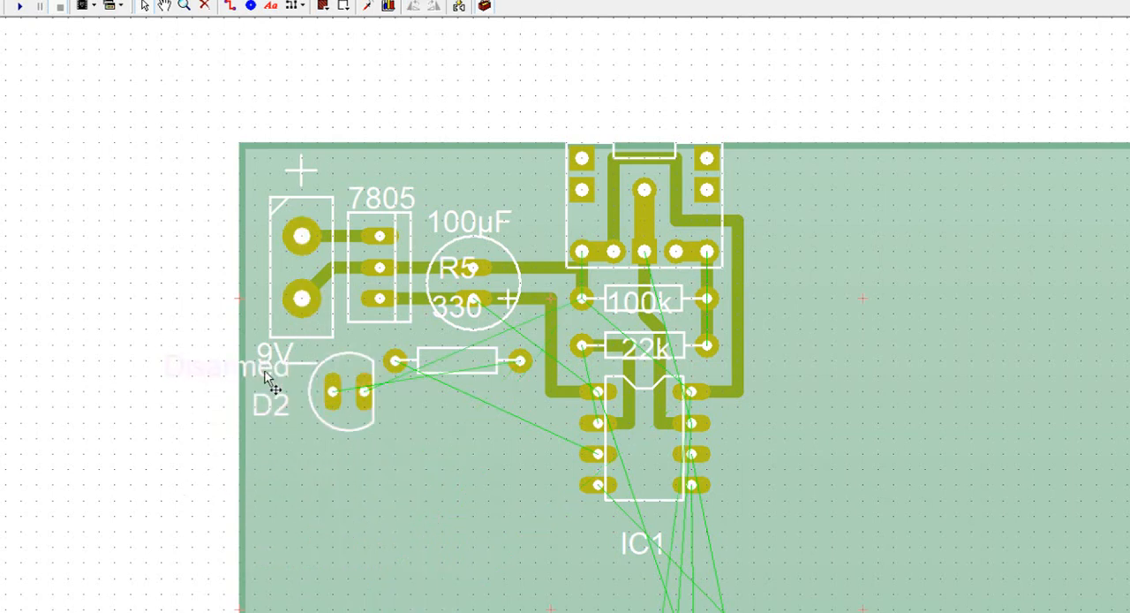
key(Delete)
click(271, 405)
key(Delete)
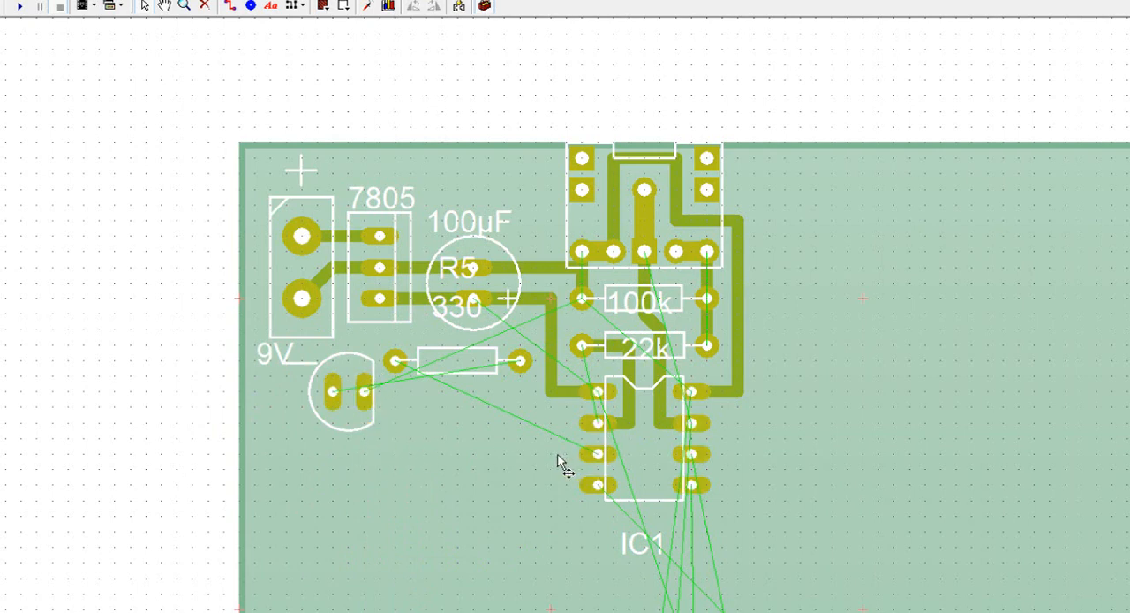
Step: Rotate the Disarmed LED 180° so its flat side faces left, and place it just beneath the 9V terminal
drag(333, 394, 336, 411)
click(437, 11)
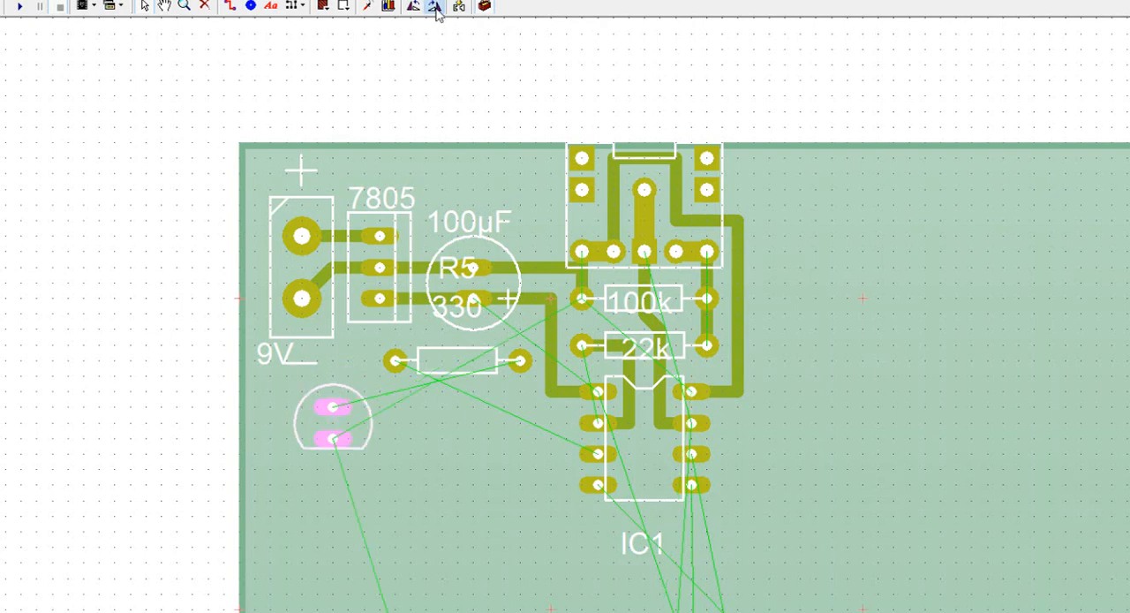
drag(349, 397, 354, 391)
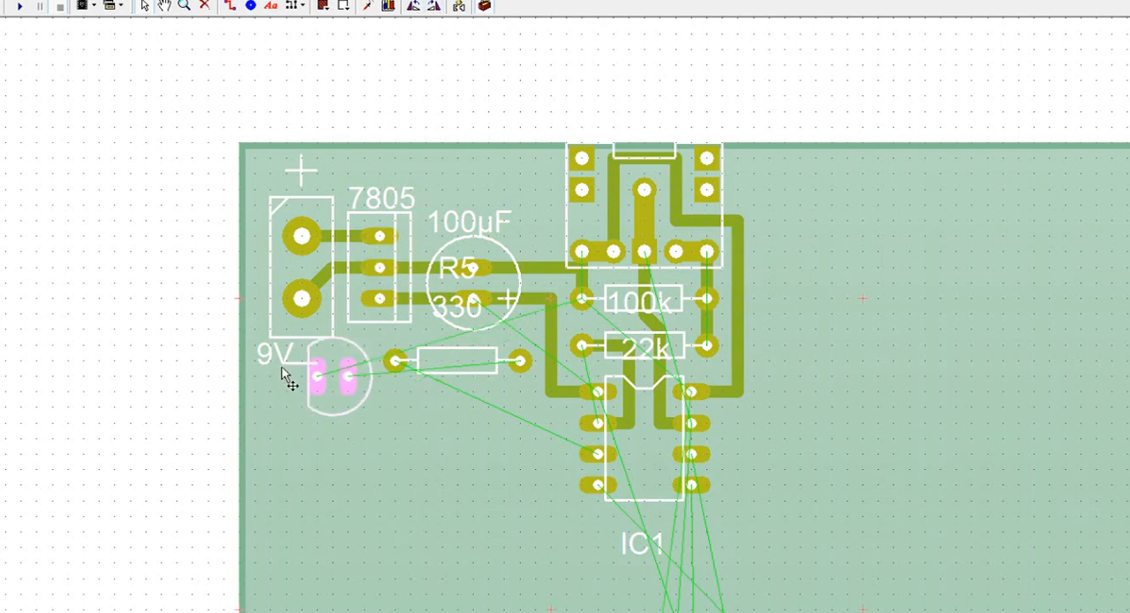
click(141, 442)
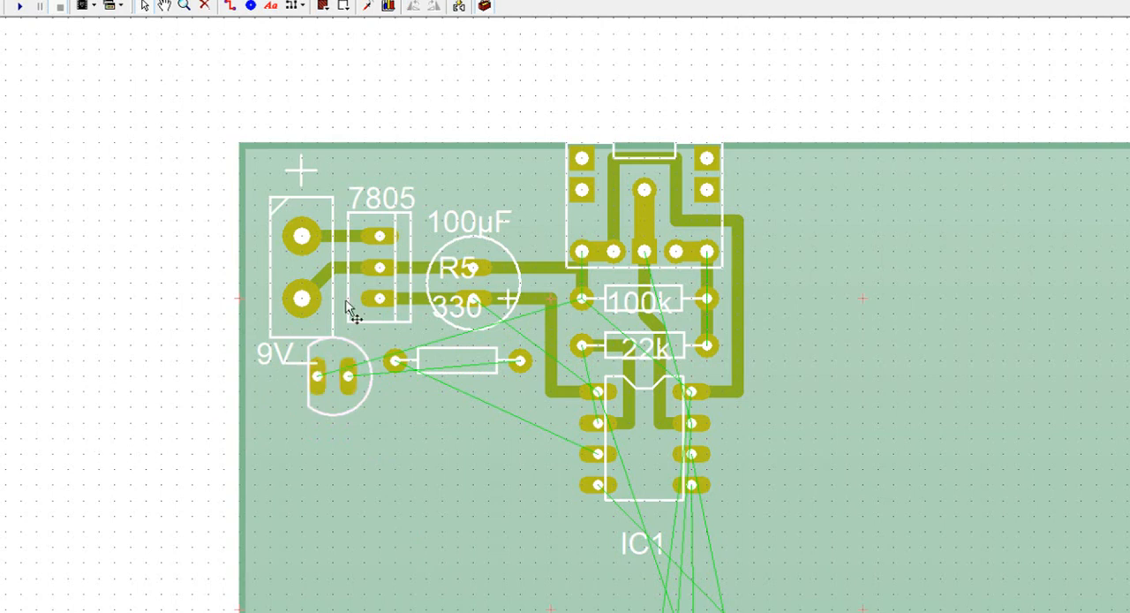
Step: Route a stepped track from IC1's third left-hand pin to R5's right pad
click(229, 8)
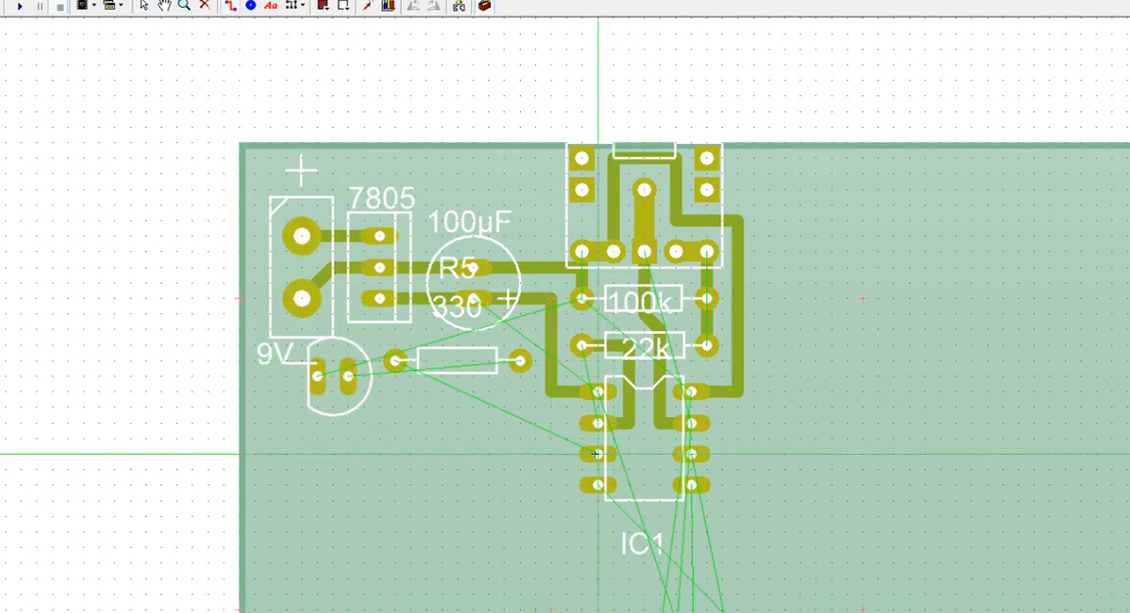
click(555, 454)
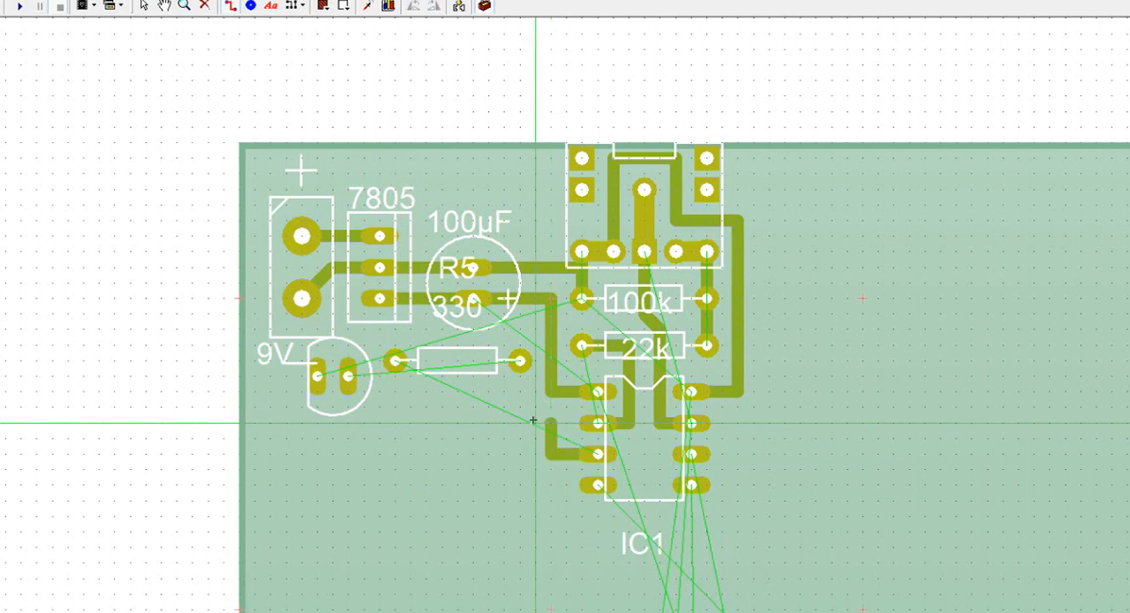
click(520, 423)
click(520, 360)
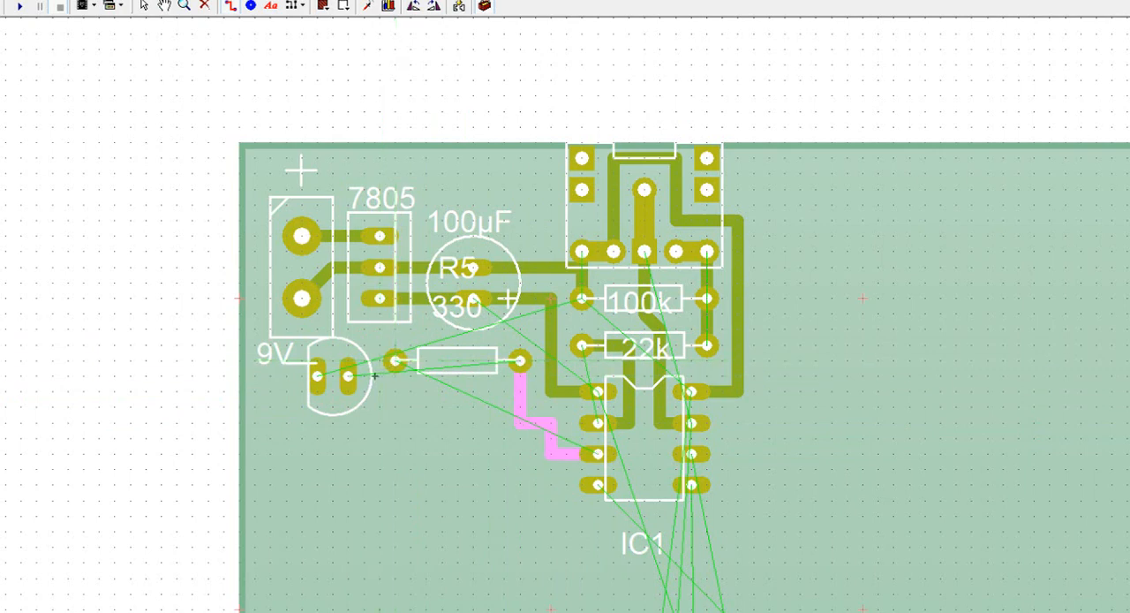
Step: Route tracks from R5's left pad to the LED's right pad and from the LED's left pad to the lower 9V terminal pad
click(381, 375)
click(348, 377)
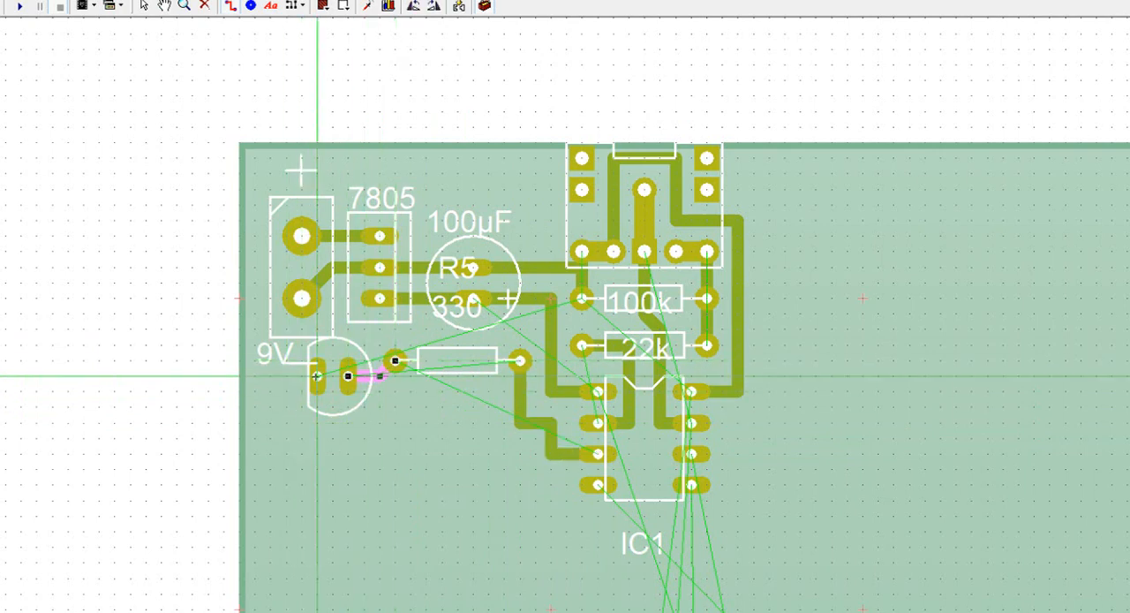
click(318, 329)
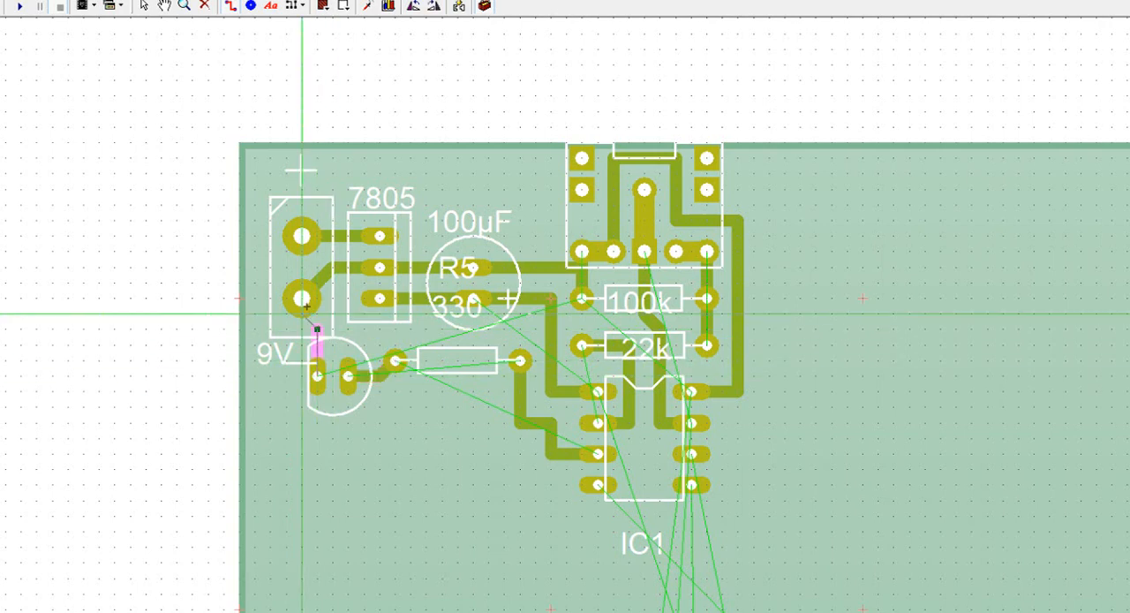
click(302, 313)
click(302, 299)
right_click(238, 380)
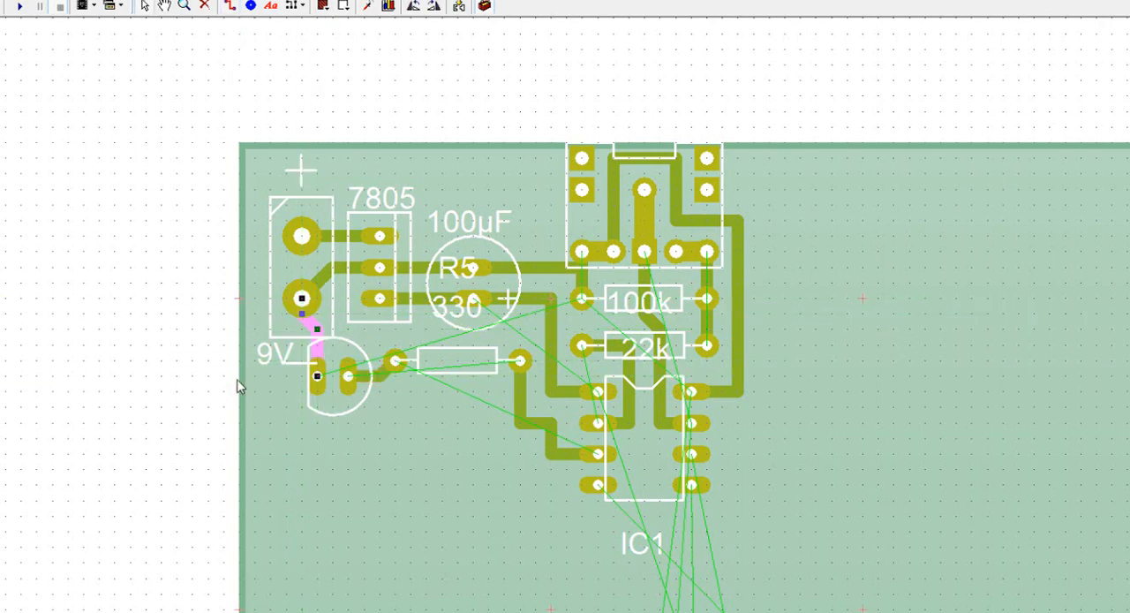
click(234, 481)
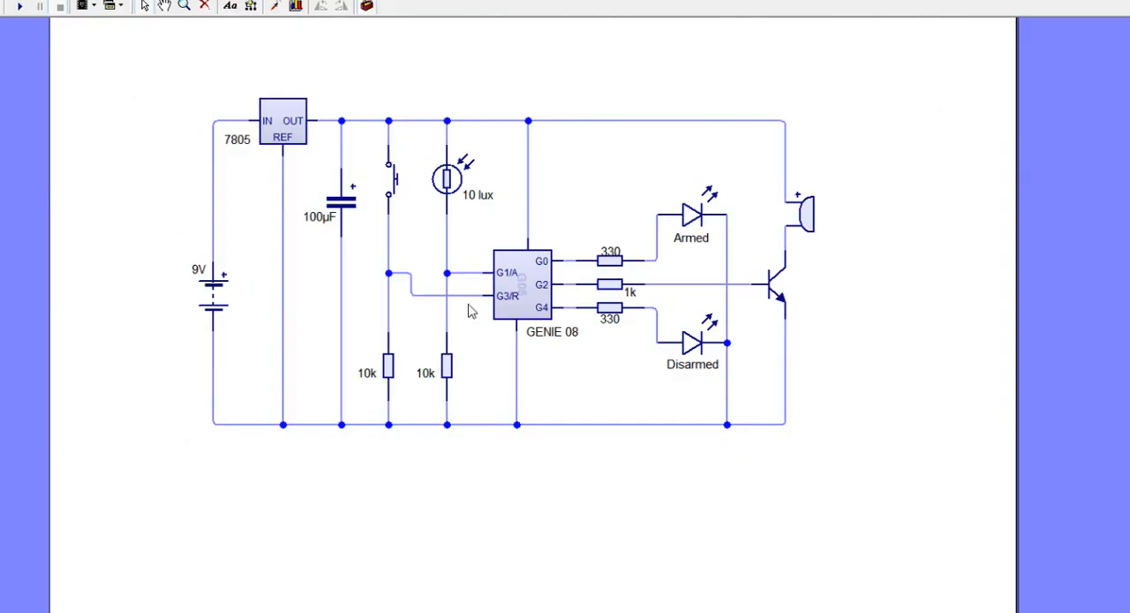
Step: Check the schematic connection of the GENIE 08's G3/R input and return to the board layout
mouse_move(484, 300)
scroll(774, 477, down, 4)
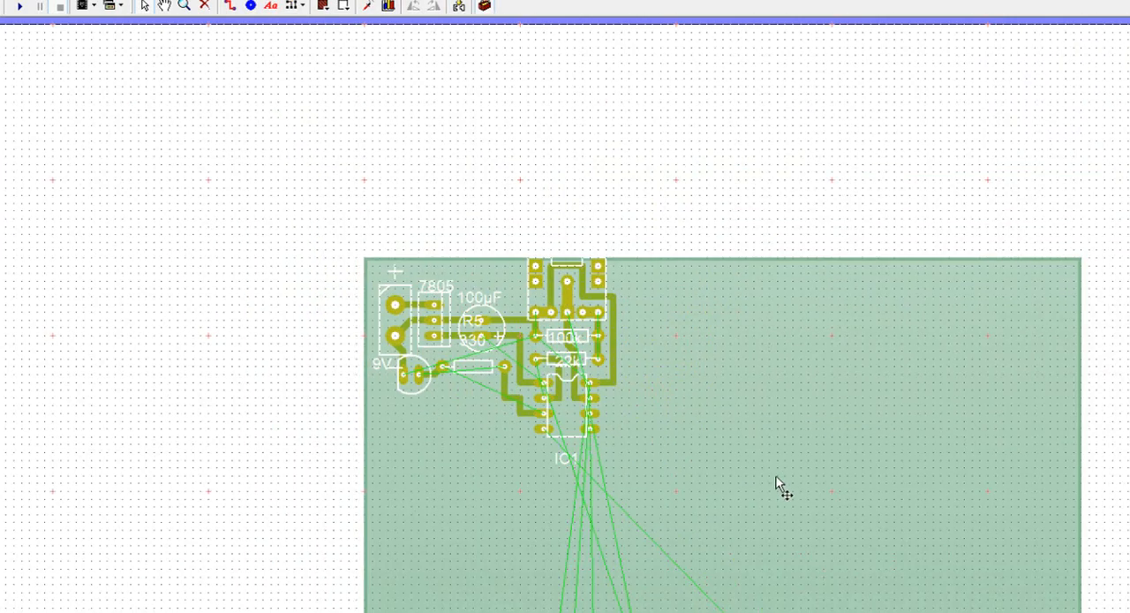
Step: Move SW1 and the 10k resistor R7 up from the lower part of the board to just below and left of IC1
scroll(621, 291, up, 3)
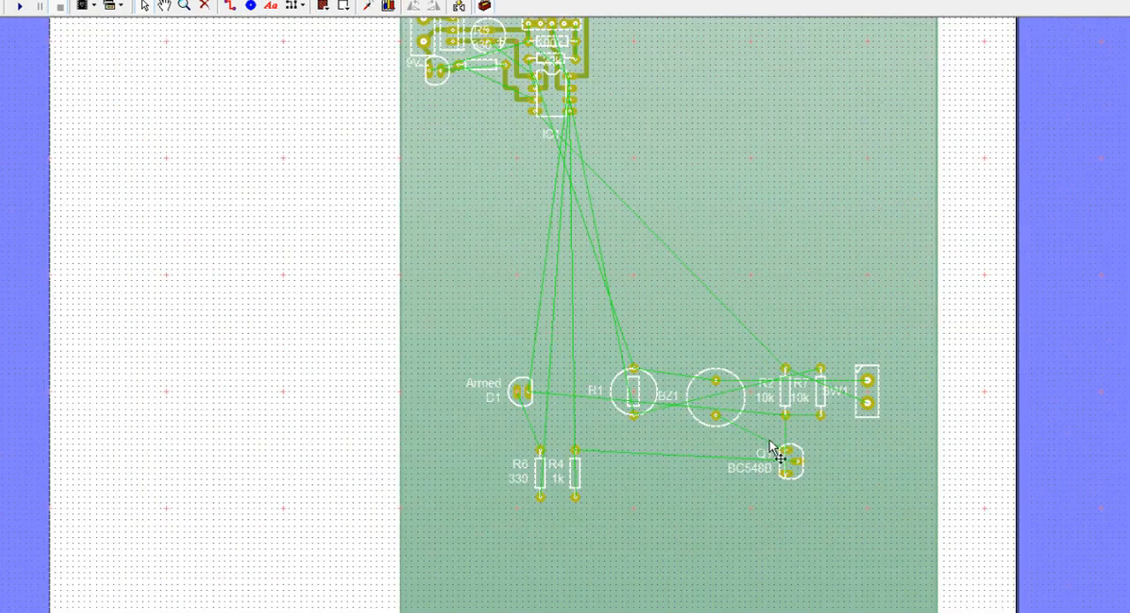
drag(874, 418, 475, 197)
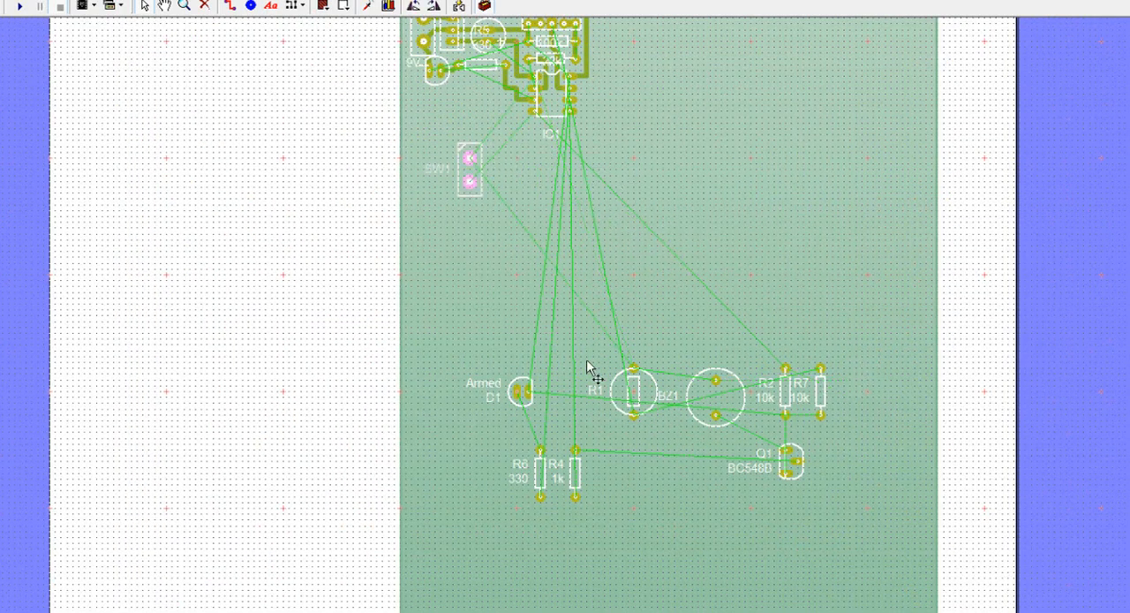
drag(821, 414, 520, 166)
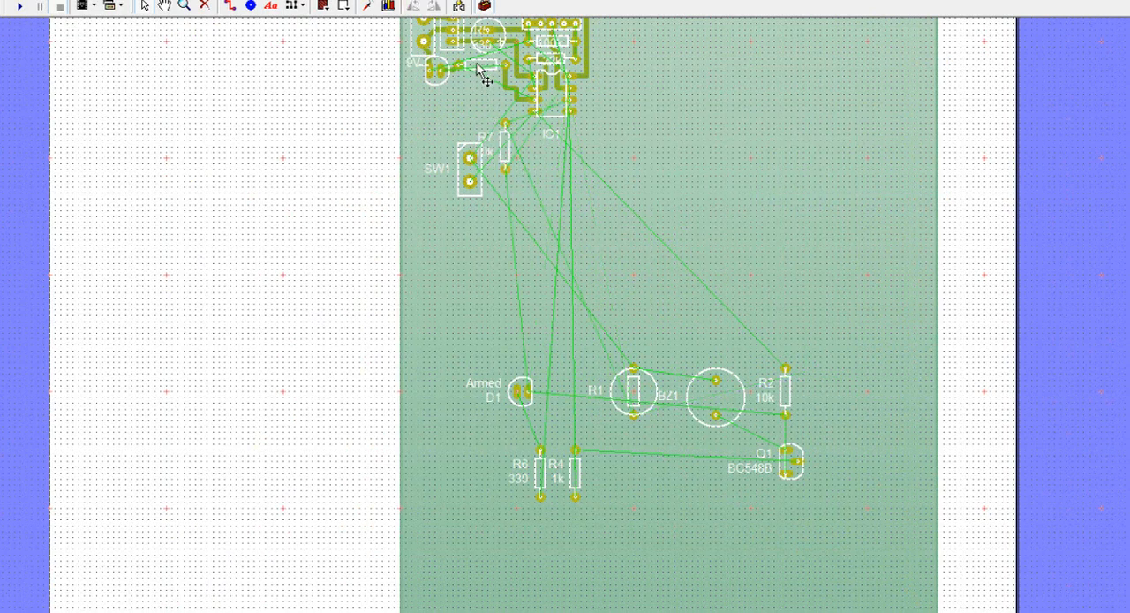
scroll(487, 71, up, 2)
scroll(565, 315, up, 3)
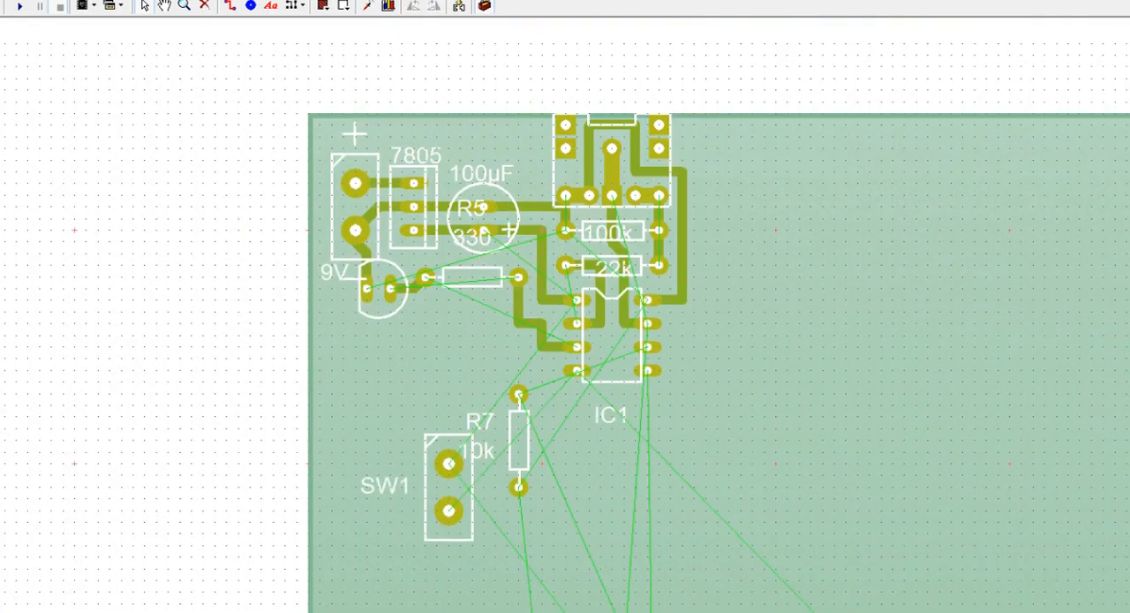
scroll(640, 252, up, 1)
scroll(513, 351, up, 1)
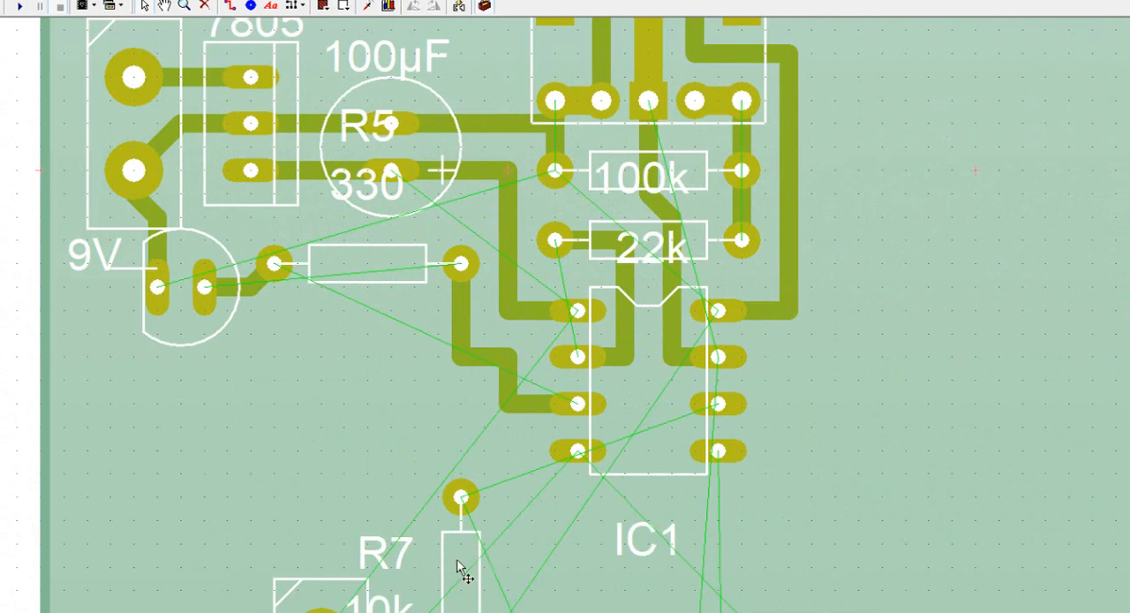
Step: Shift R7 aside towards the board's left edge and place SW1 directly beneath R5, left of IC1, with its SW1 label removed
drag(462, 497, 182, 475)
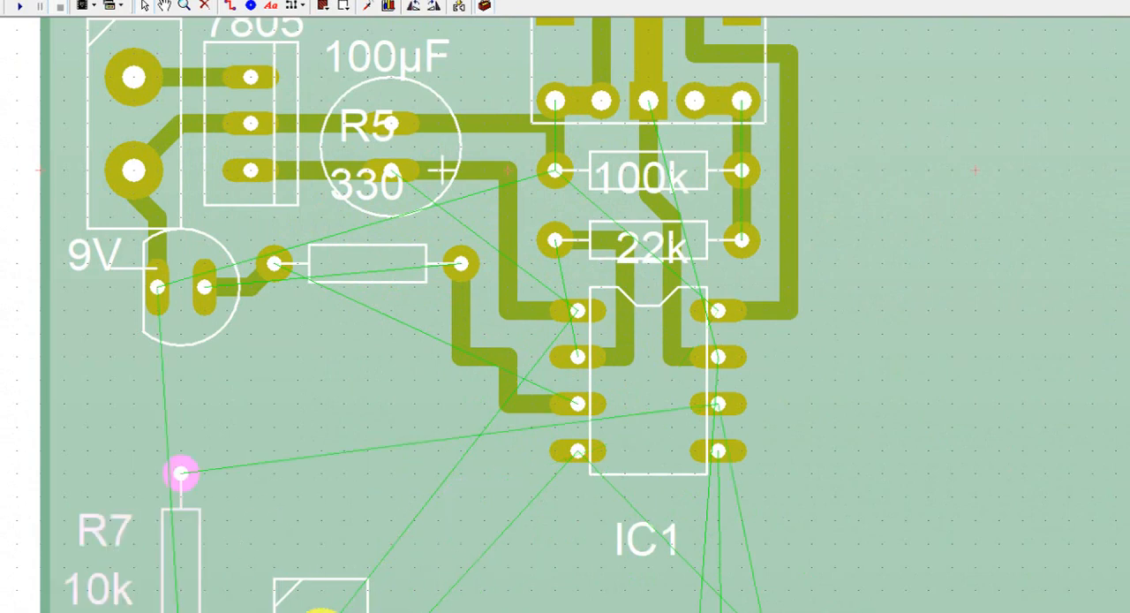
drag(320, 601, 342, 503)
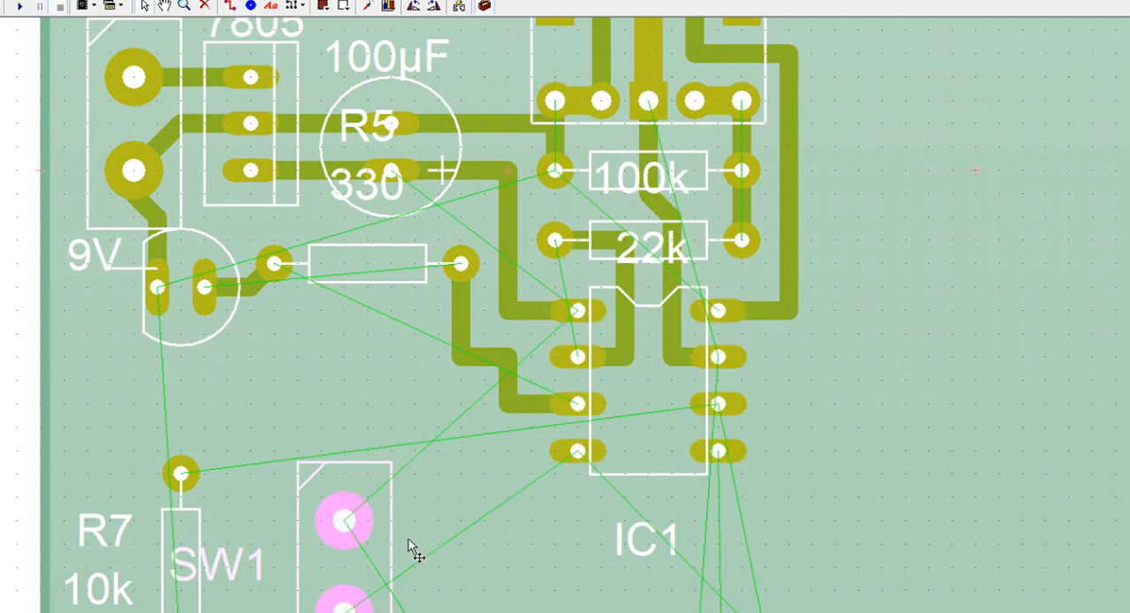
drag(364, 520, 411, 367)
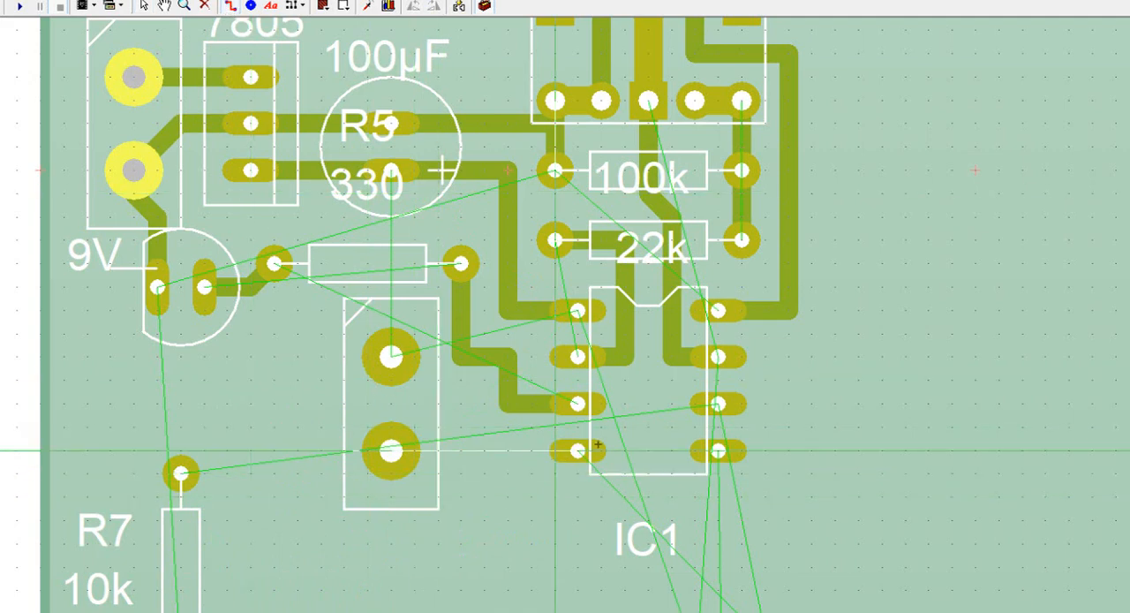
Step: Route tracks from IC1's lowest left-hand pin to SW1's lower pad and from SW1's upper pad to the 100µF capacitor's positive pad
click(552, 454)
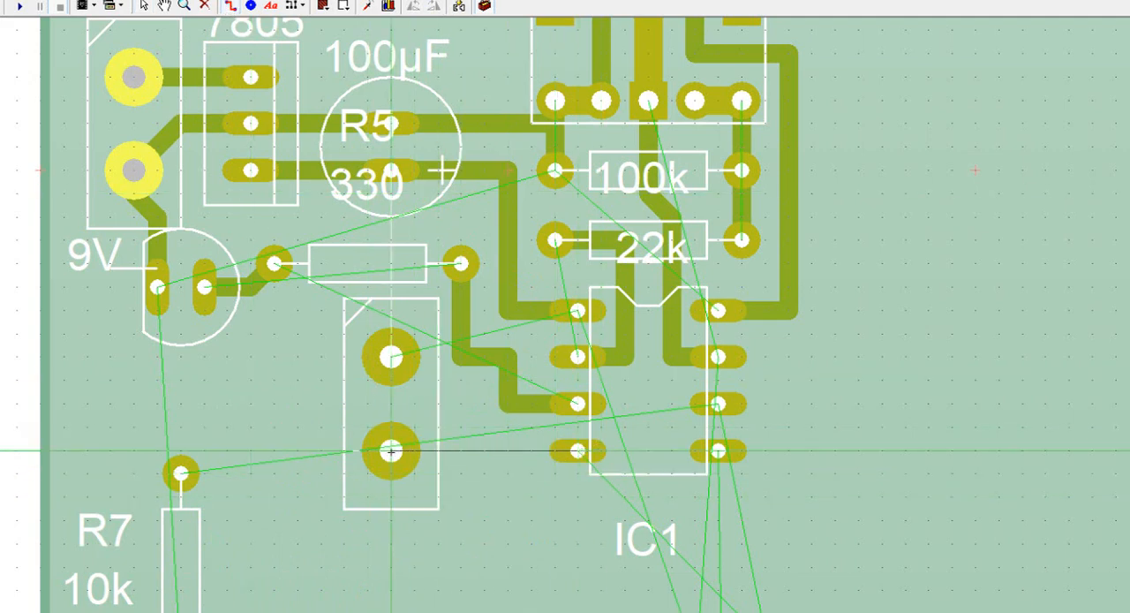
click(391, 452)
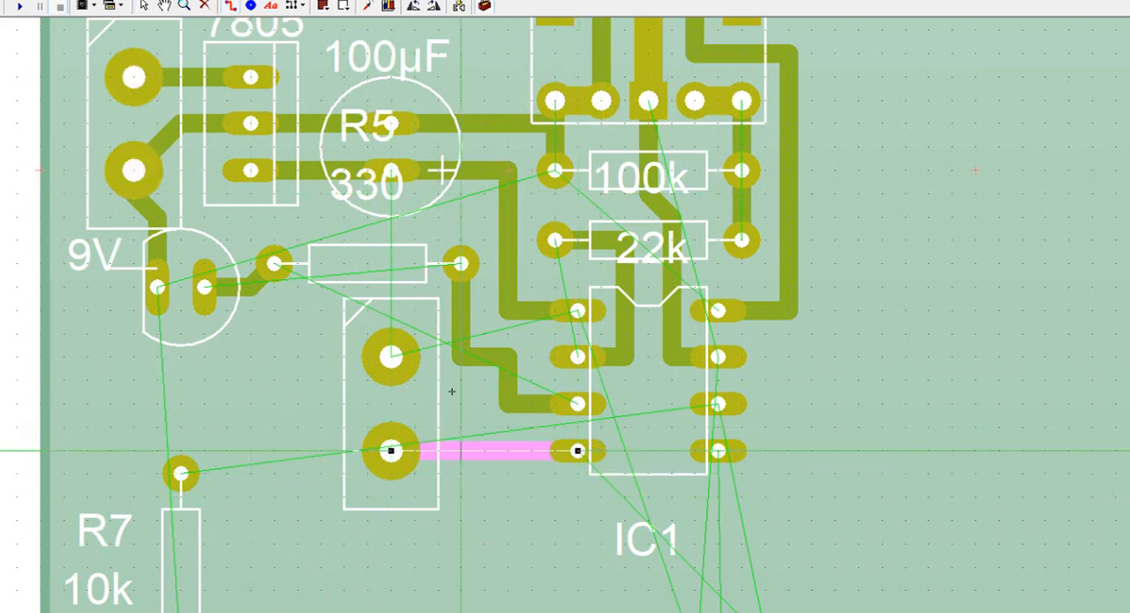
key(Escape)
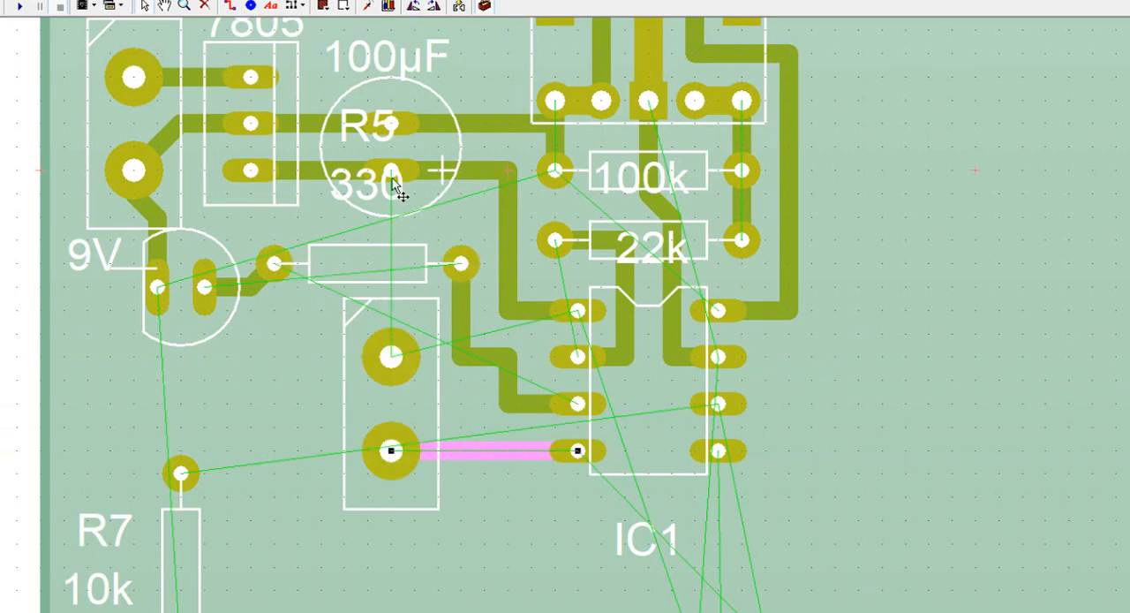
click(231, 5)
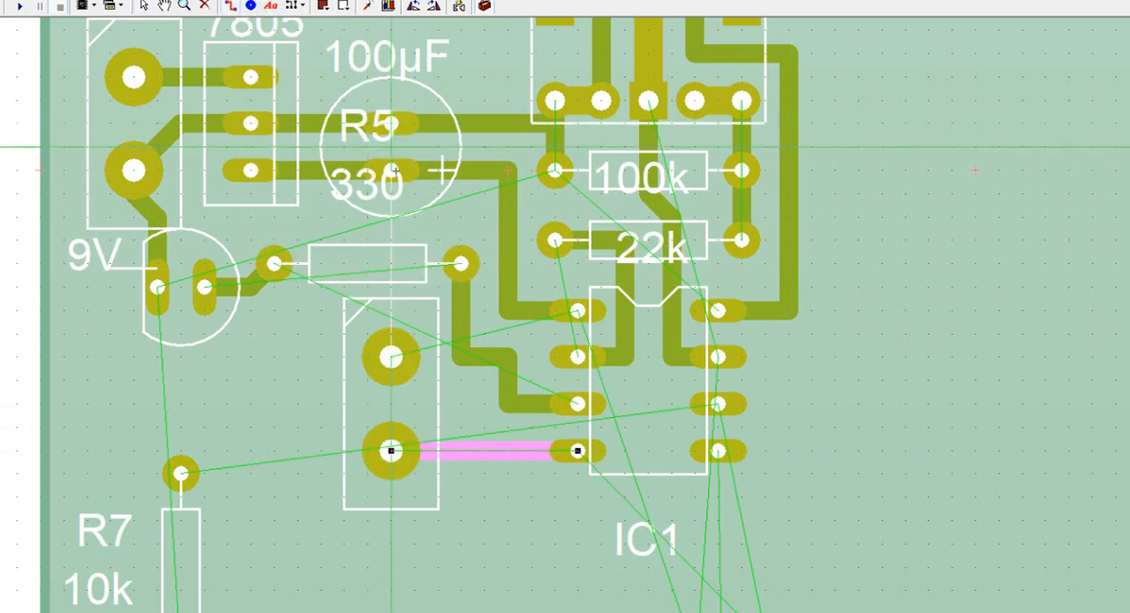
drag(391, 357, 392, 171)
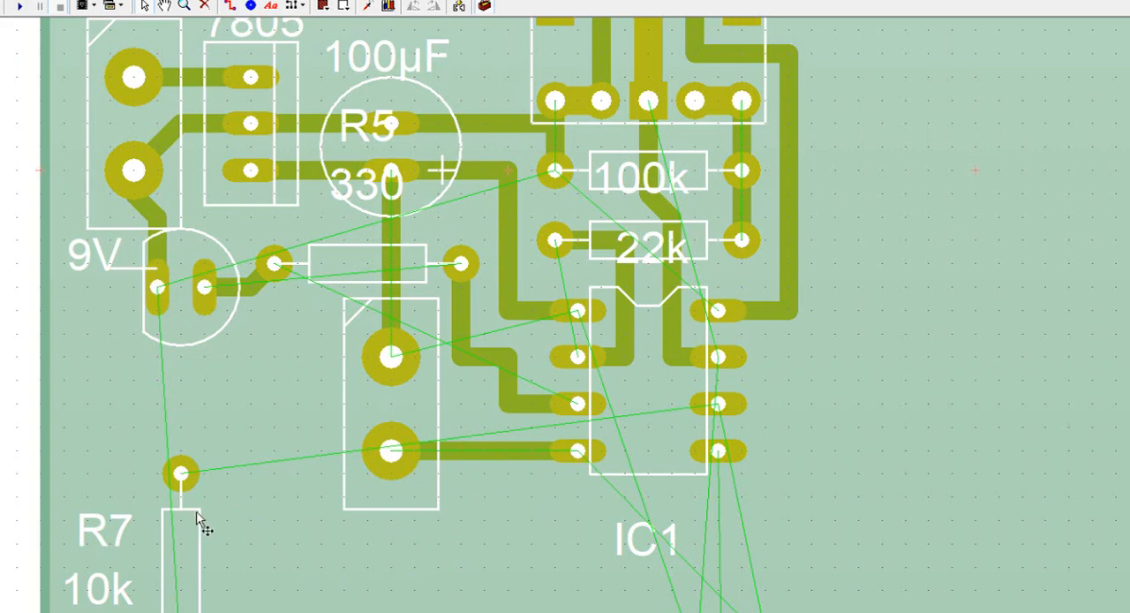
Step: Place R7 vertically against the left side of SW1 and remove its R7 label
click(181, 473)
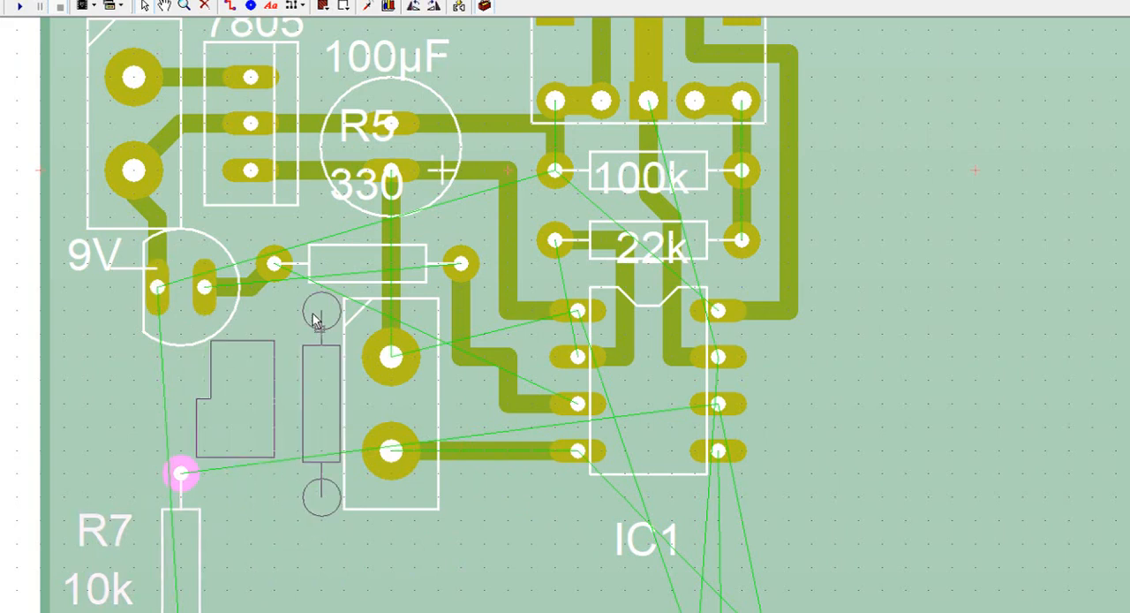
drag(314, 320, 317, 321)
click(317, 321)
click(297, 371)
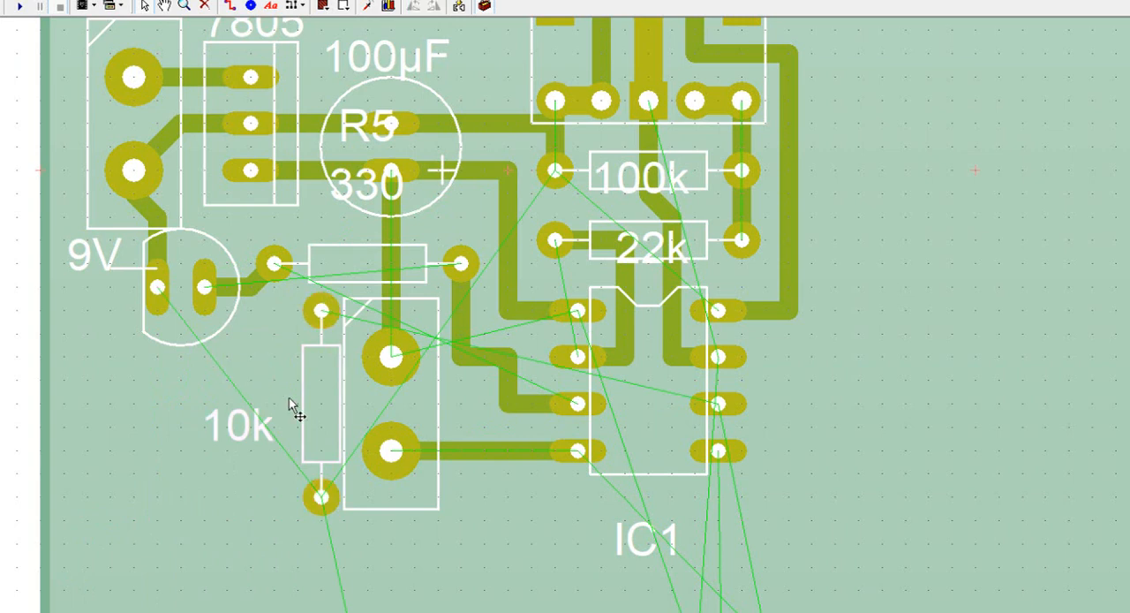
Step: Route tracks from SW1's lower pad to R7's lower pad and from R7's upper pad to the Disarmed LED's left pad
click(228, 6)
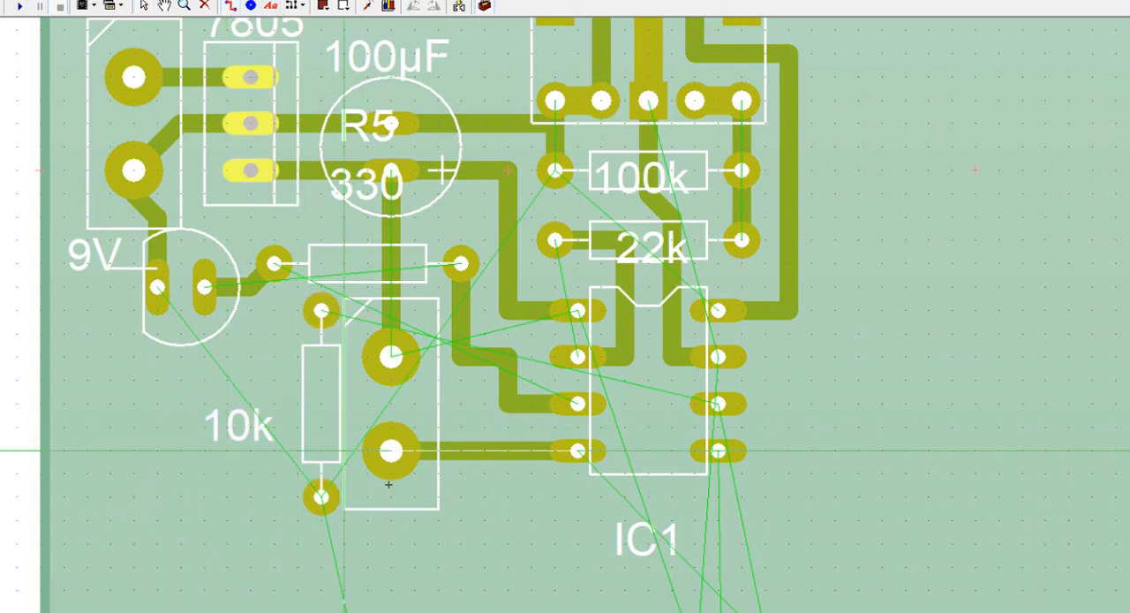
drag(389, 456, 322, 497)
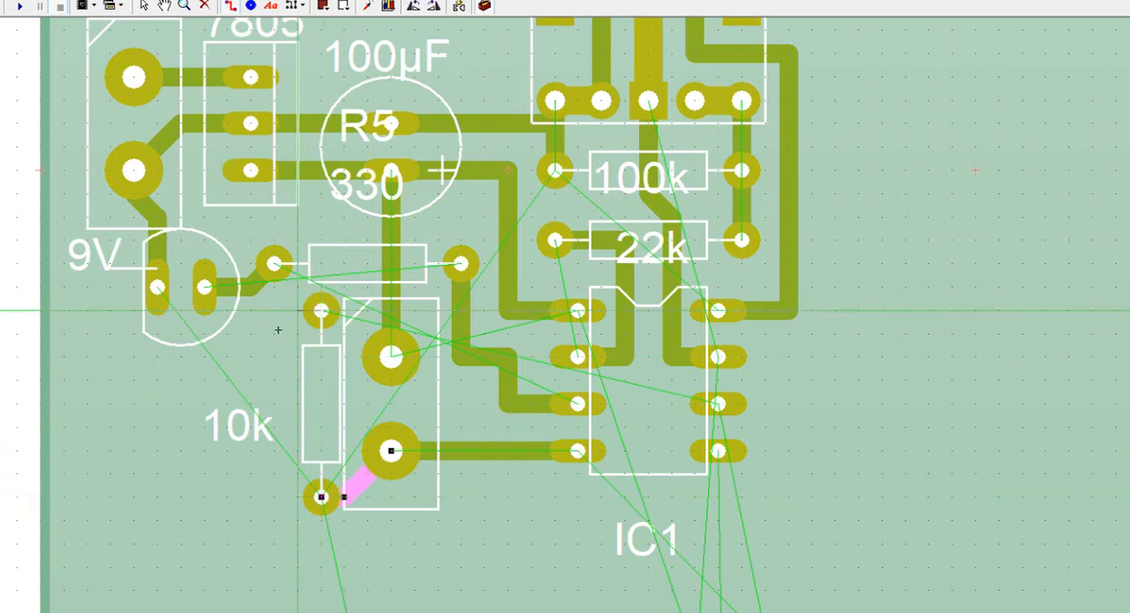
click(297, 331)
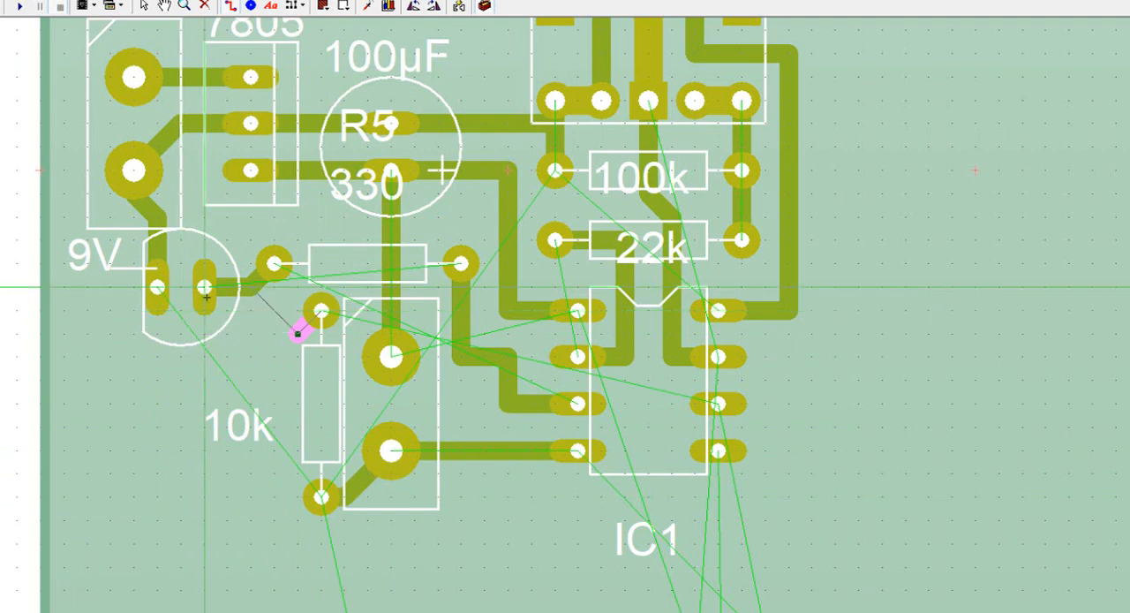
click(157, 331)
click(158, 311)
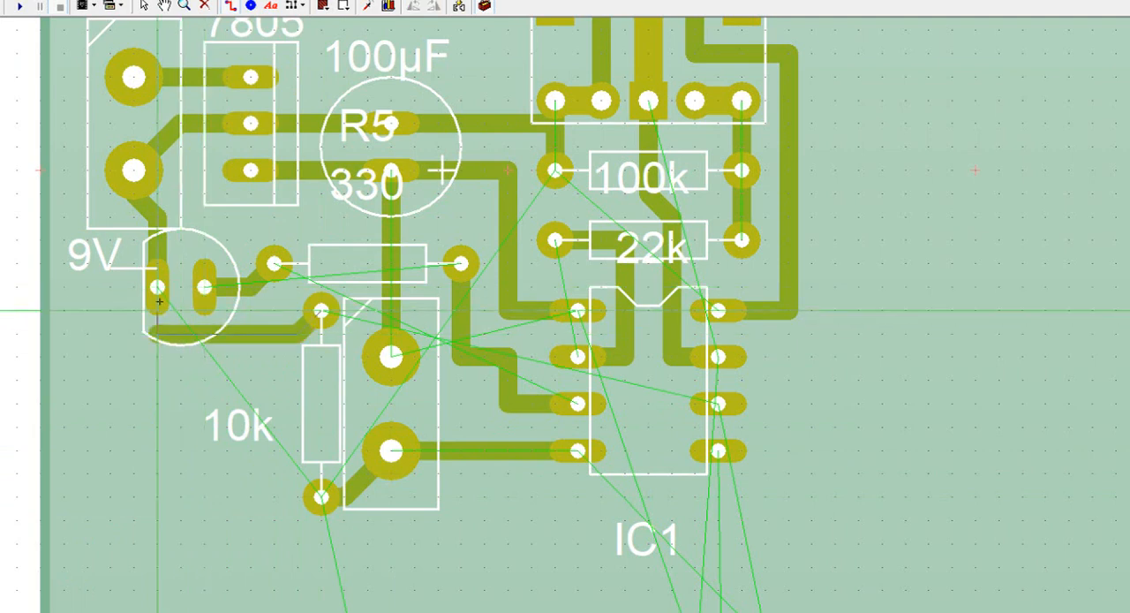
click(157, 290)
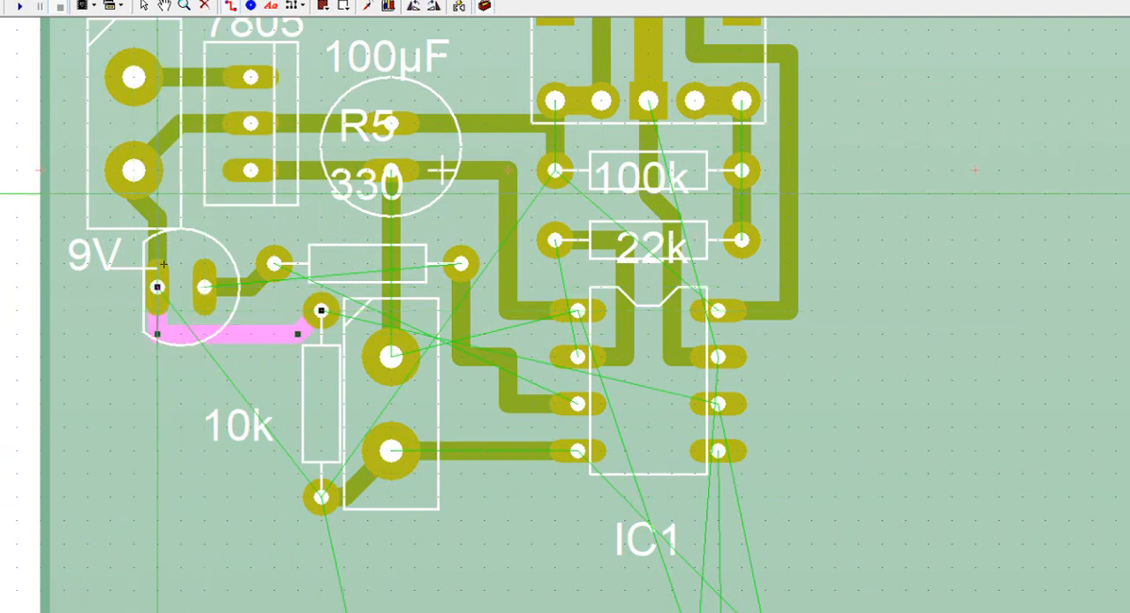
click(2, 414)
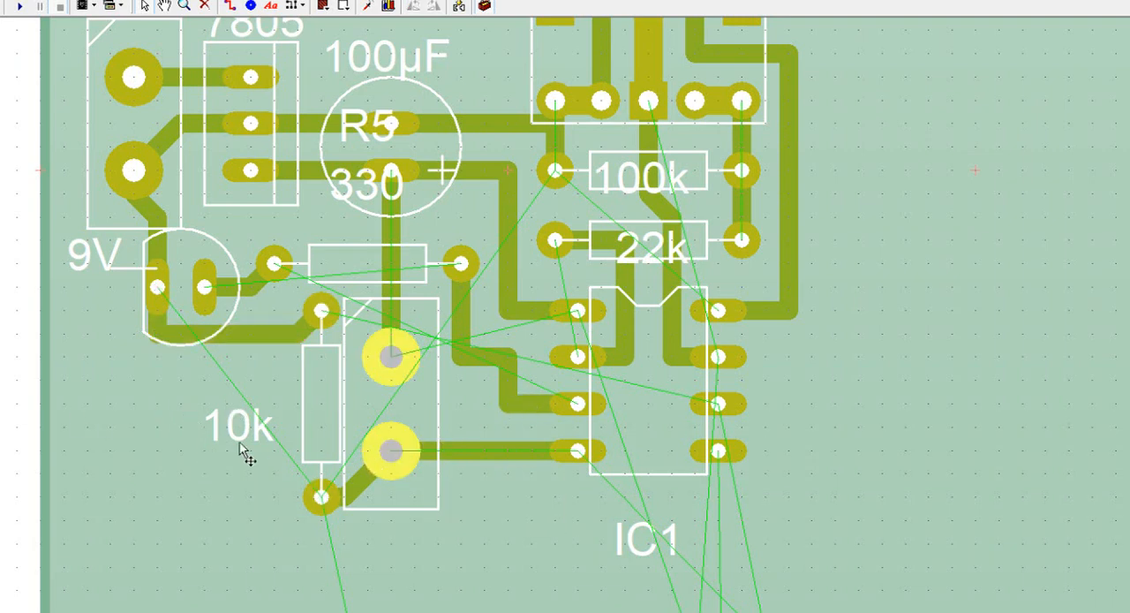
Step: Rotate the 10k label vertical alongside R7's body and delete the IC1 label
drag(244, 434, 304, 405)
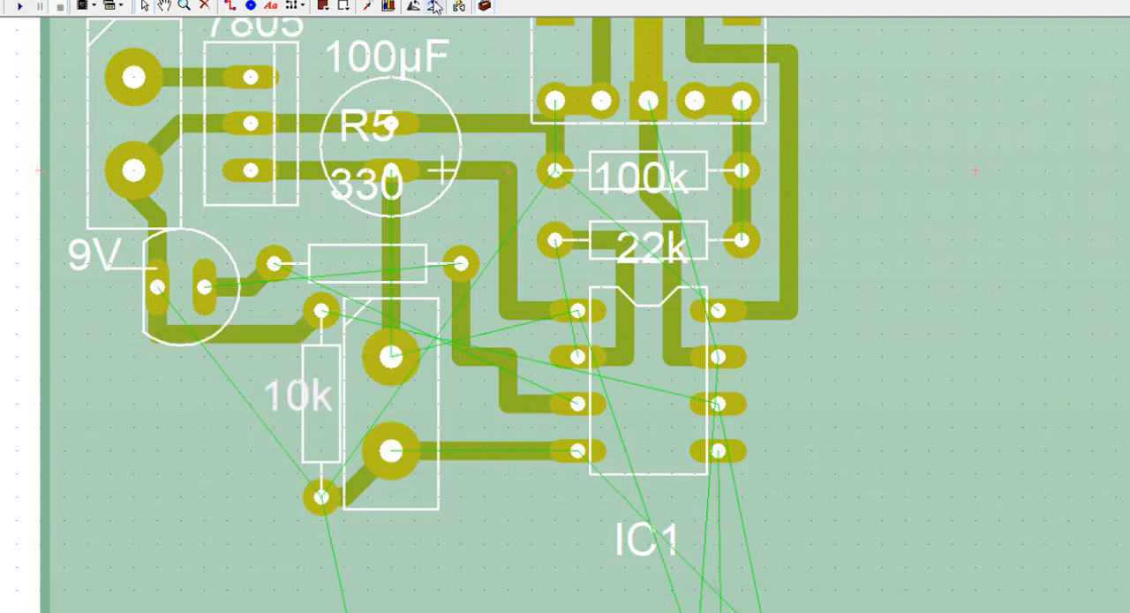
click(434, 6)
drag(299, 409, 302, 440)
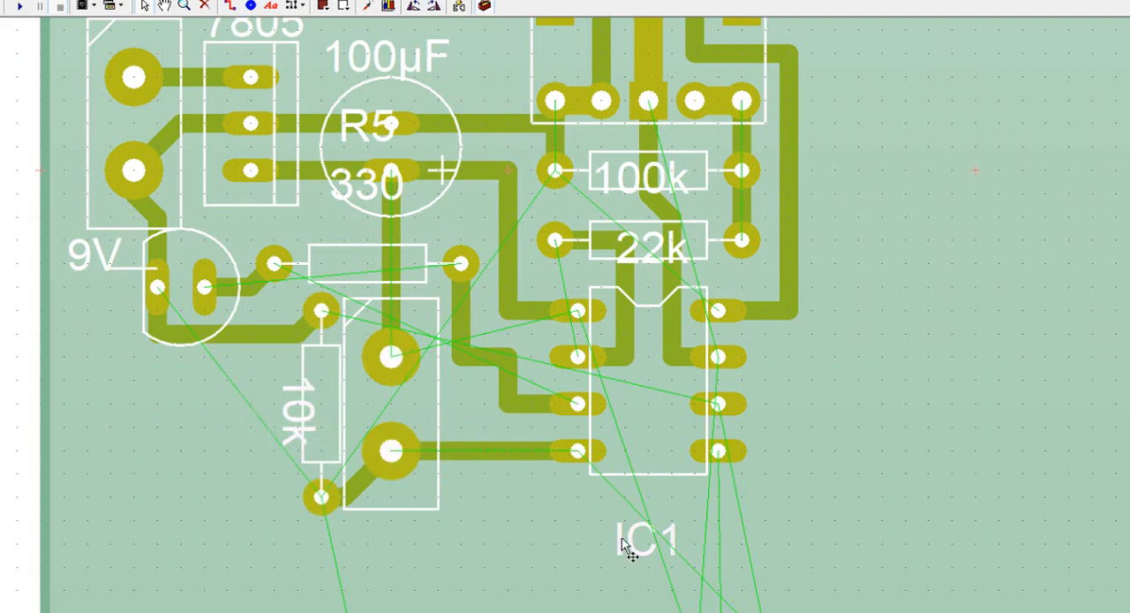
key(Delete)
Step: Move the light sensor R1 and the 10k resistor R2 up to the right of IC1
scroll(814, 402, down, 5)
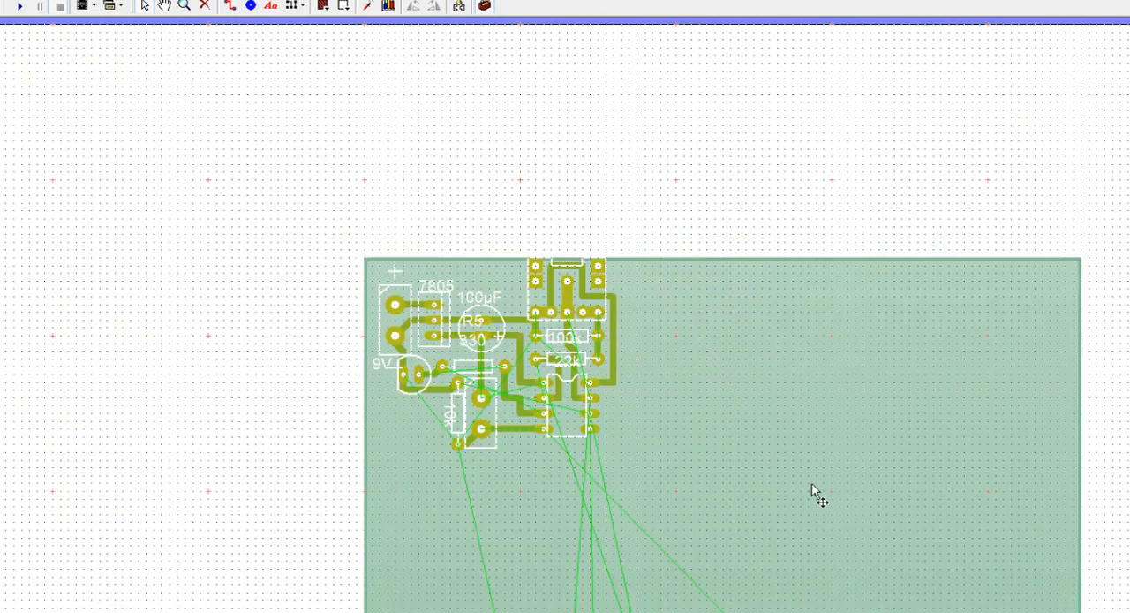
scroll(811, 499, down, 1)
scroll(609, 459, up, 3)
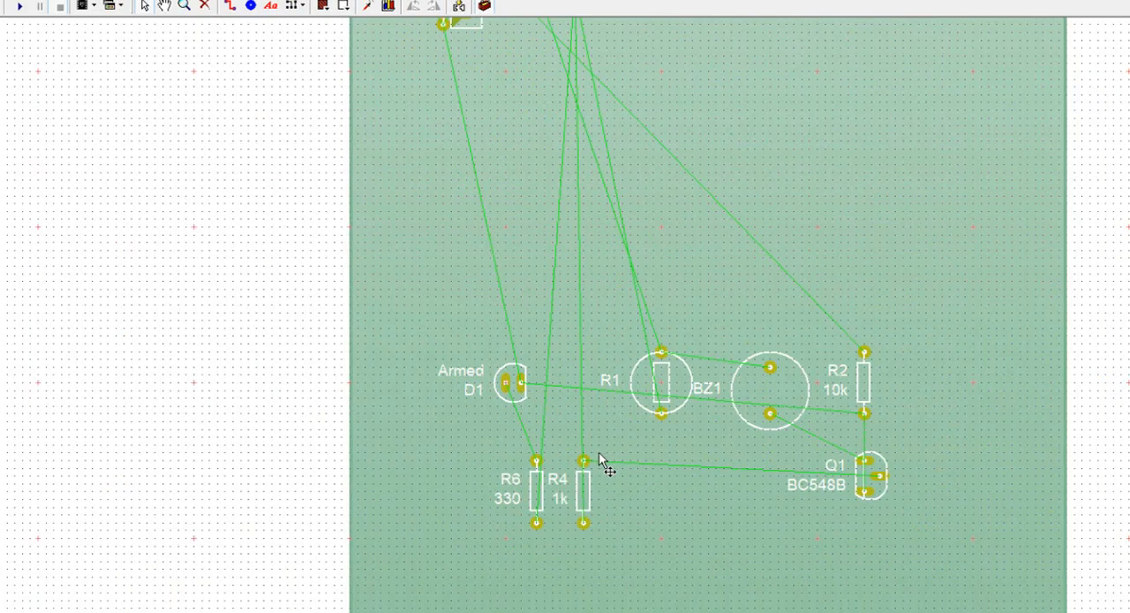
drag(668, 428, 740, 63)
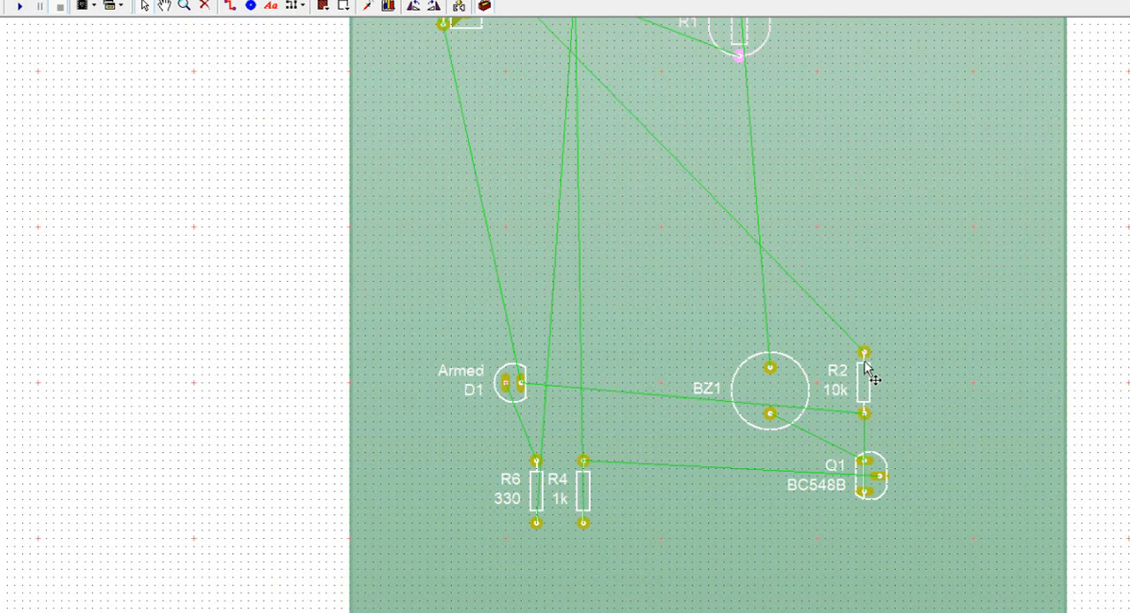
drag(868, 373, 794, 62)
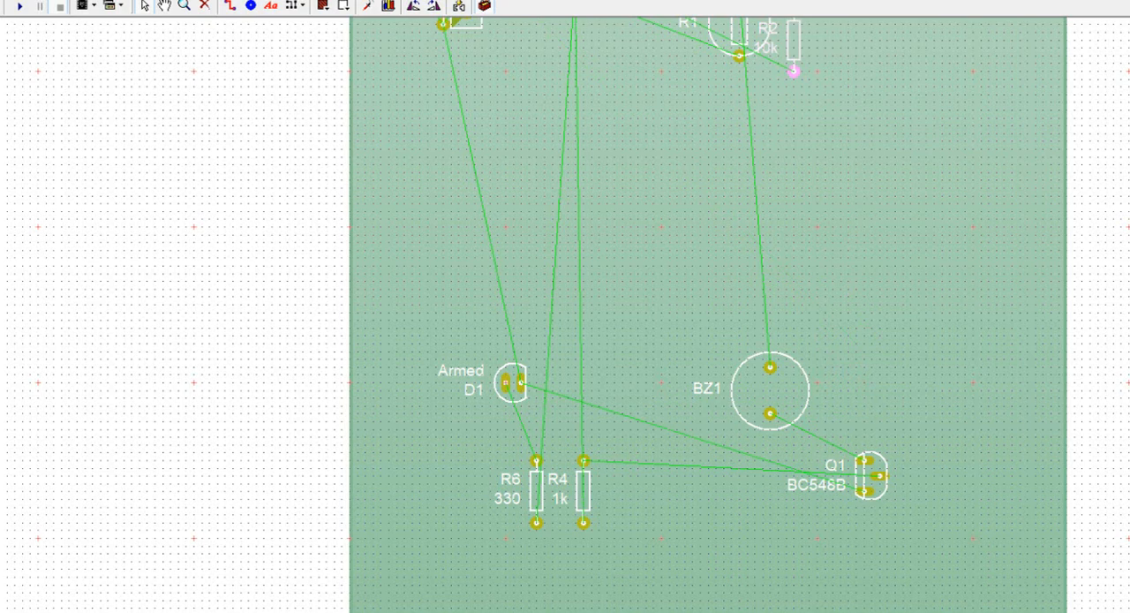
scroll(794, 67, up, 5)
scroll(555, 213, up, 2)
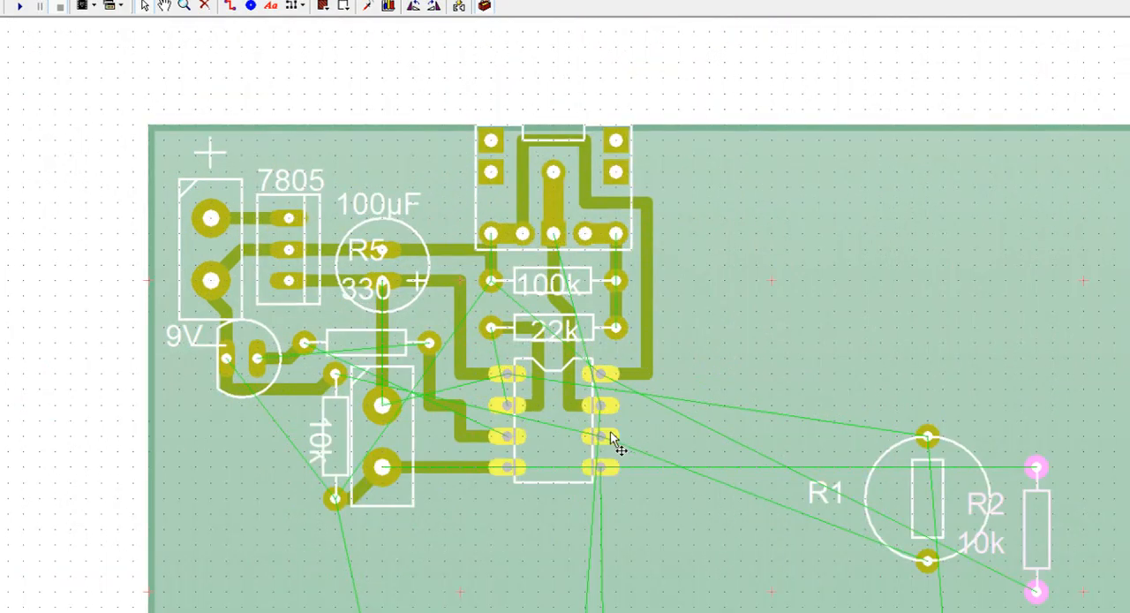
Step: Check the G2 output circuit in the schematic, and move the 1k resistor R4 and transistor Q1 to just below and right of IC1
mouse_move(611, 432)
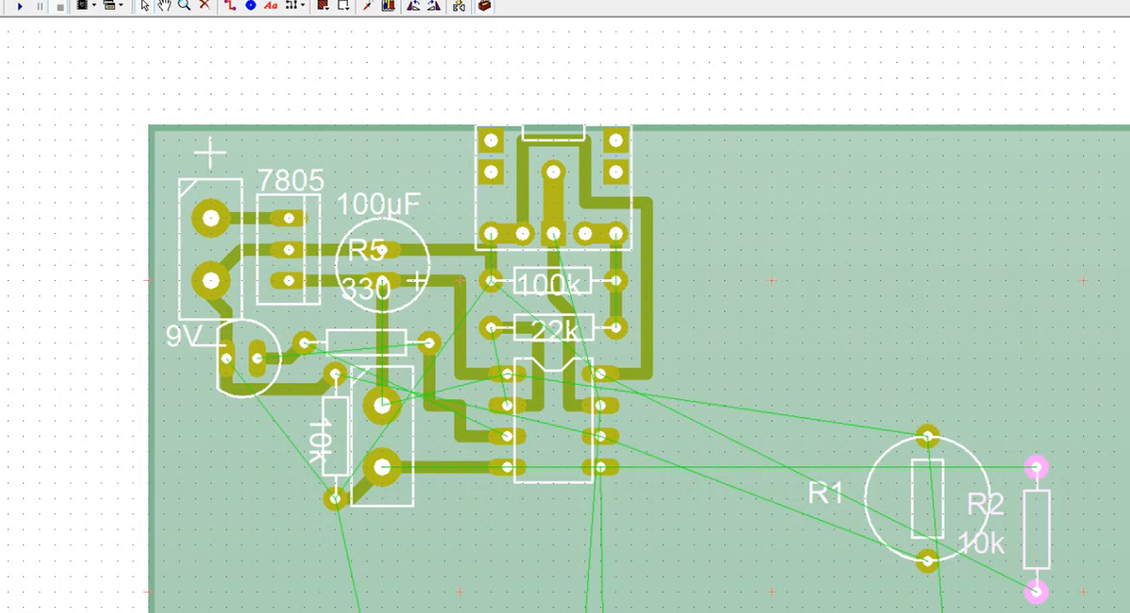
key(ctrl+Tab)
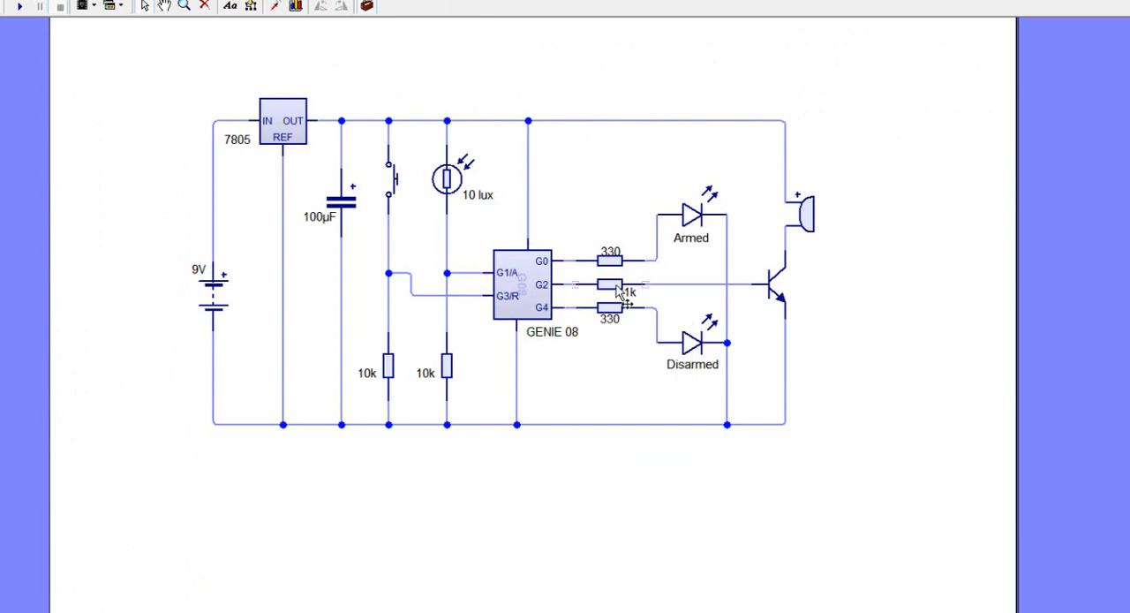
mouse_move(630, 301)
mouse_move(777, 299)
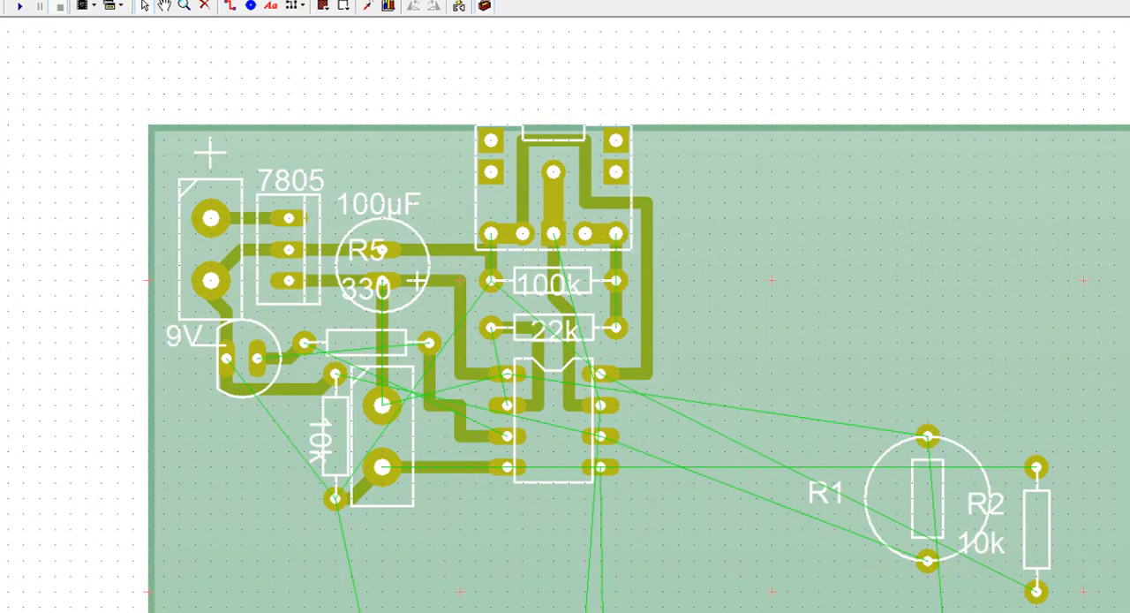
scroll(822, 570, down, 3)
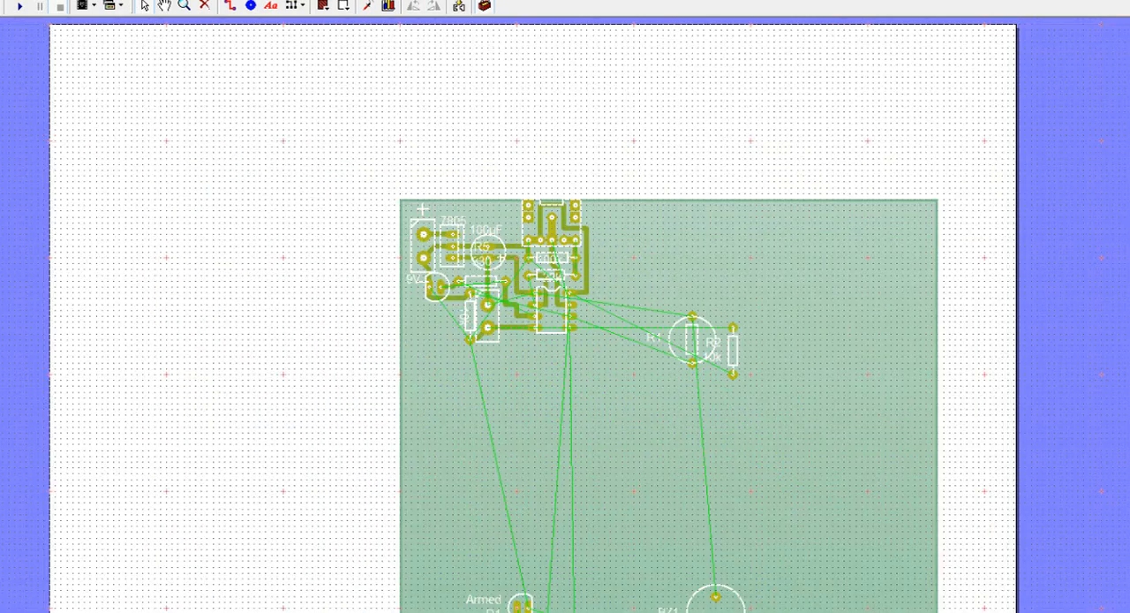
scroll(552, 457, up, 1)
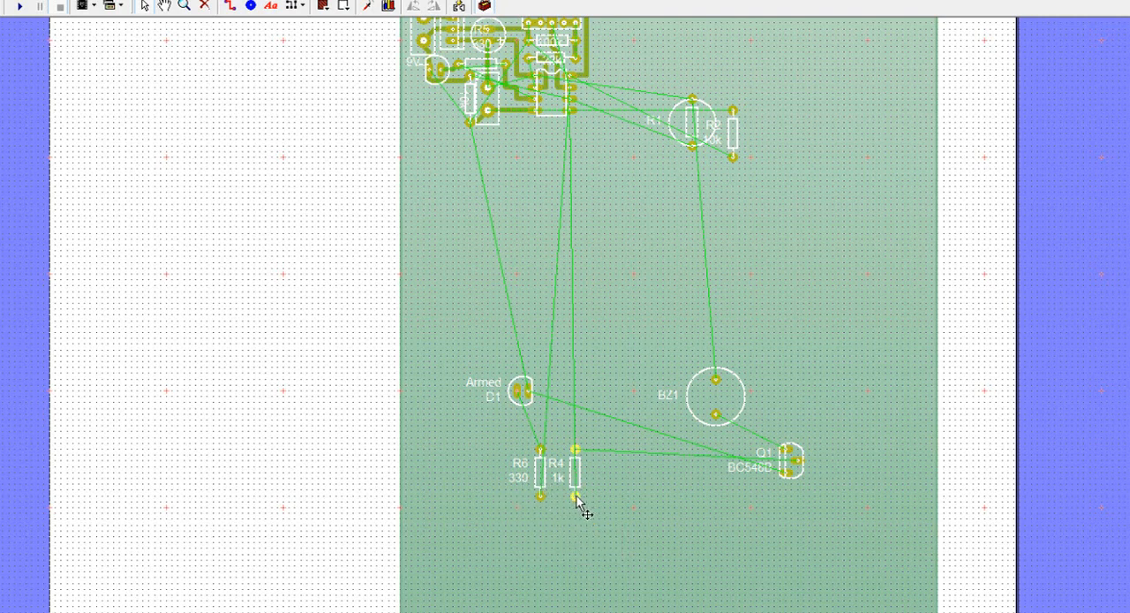
drag(576, 498, 610, 182)
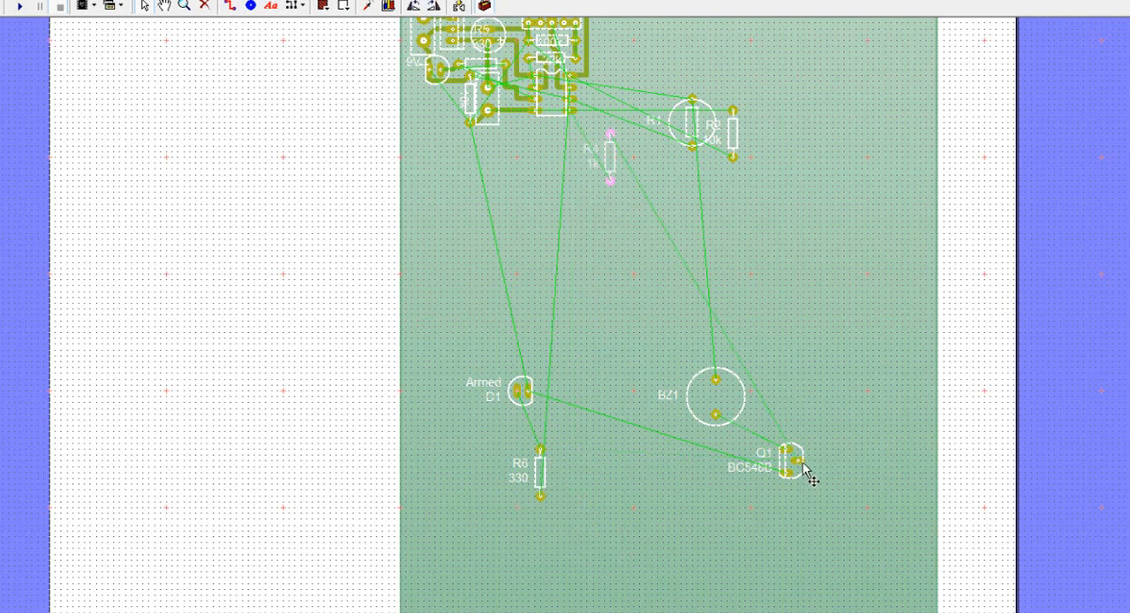
drag(792, 457, 652, 168)
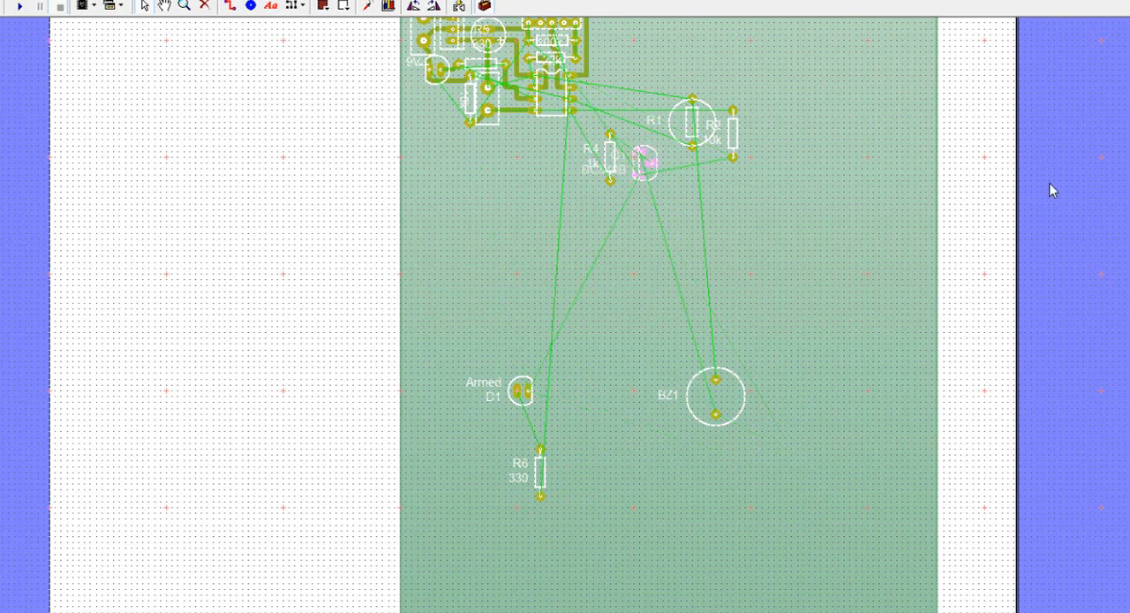
click(753, 92)
scroll(565, 315, up, 5)
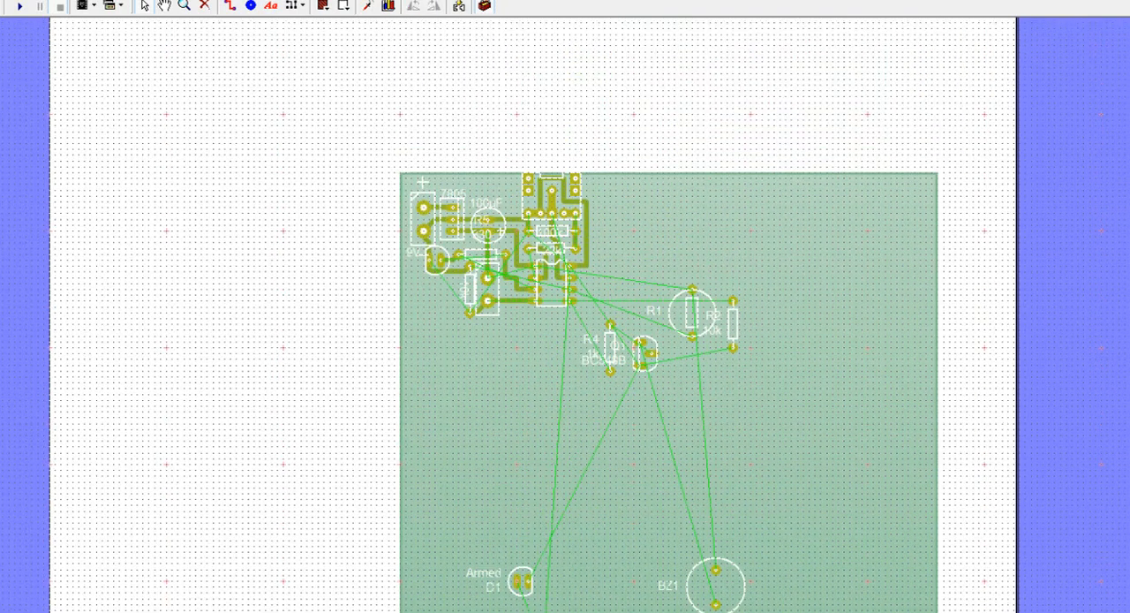
Step: Delete the BC548B, R4 and Q1 labels beside the 1k resistor and the transistor
scroll(589, 304, up, 1)
scroll(597, 225, up, 2)
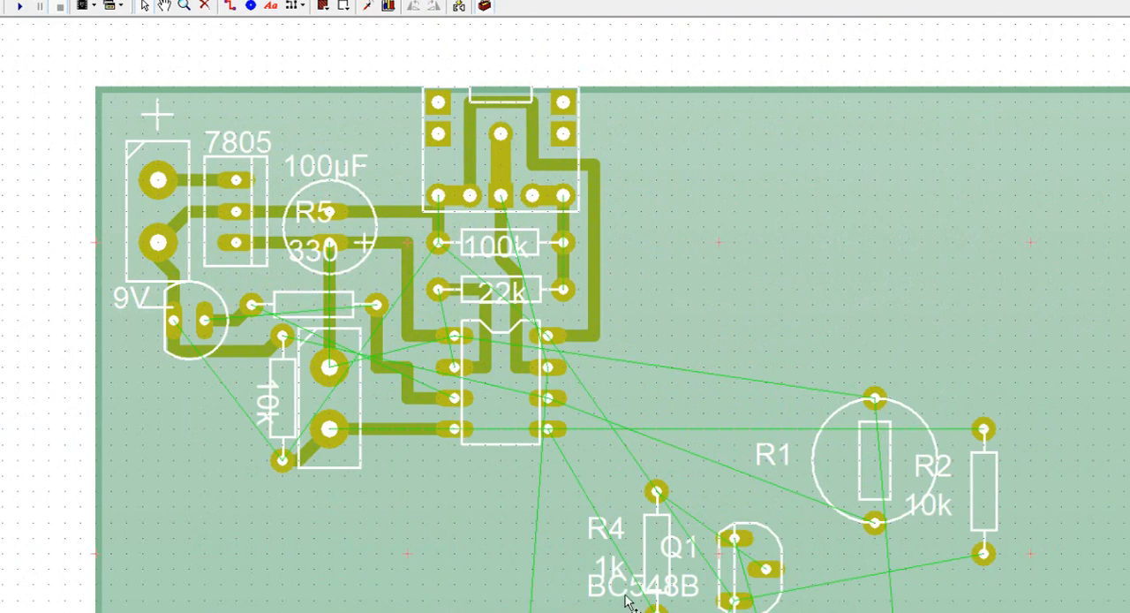
key(Delete)
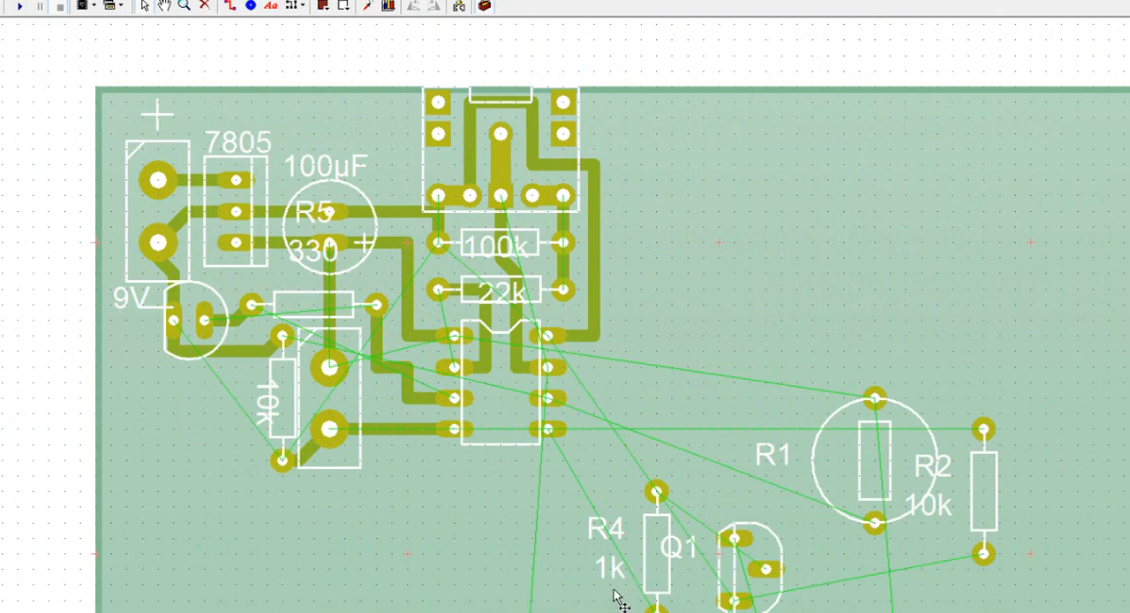
key(Delete)
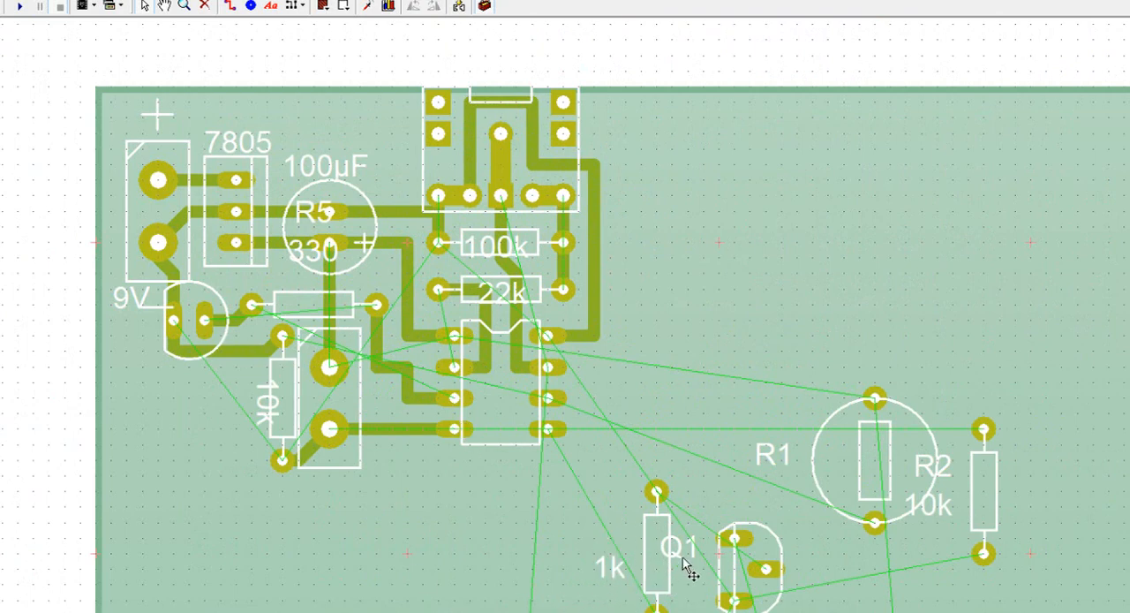
key(Delete)
Step: Rotate the 1k resistor horizontal, place it directly beneath IC1, and route its right pad to IC1's lowest right-hand pin
drag(658, 499, 580, 499)
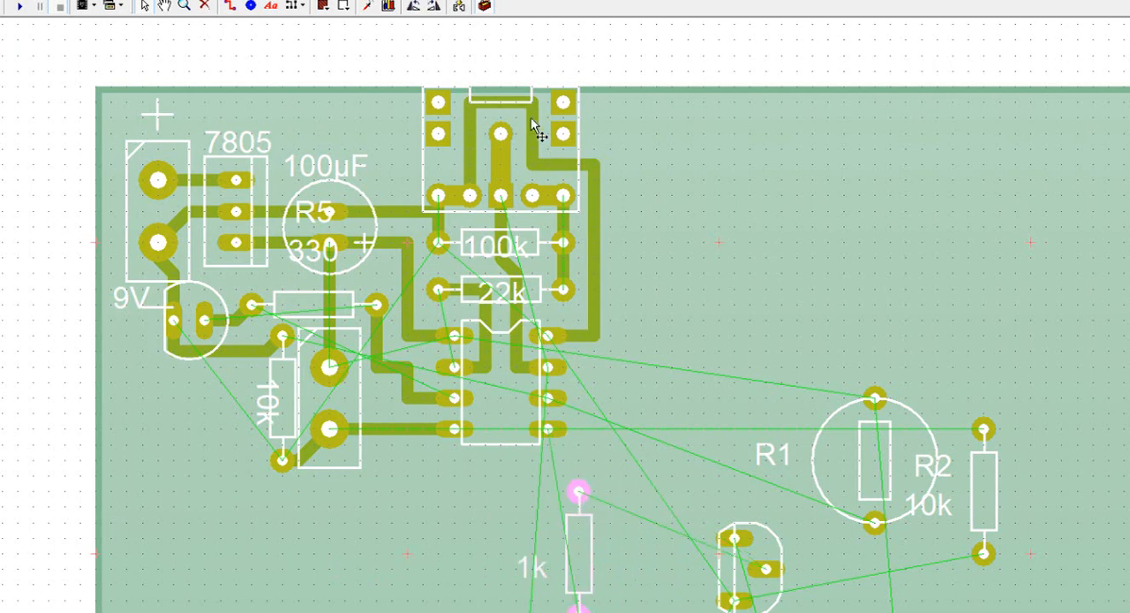
click(435, 6)
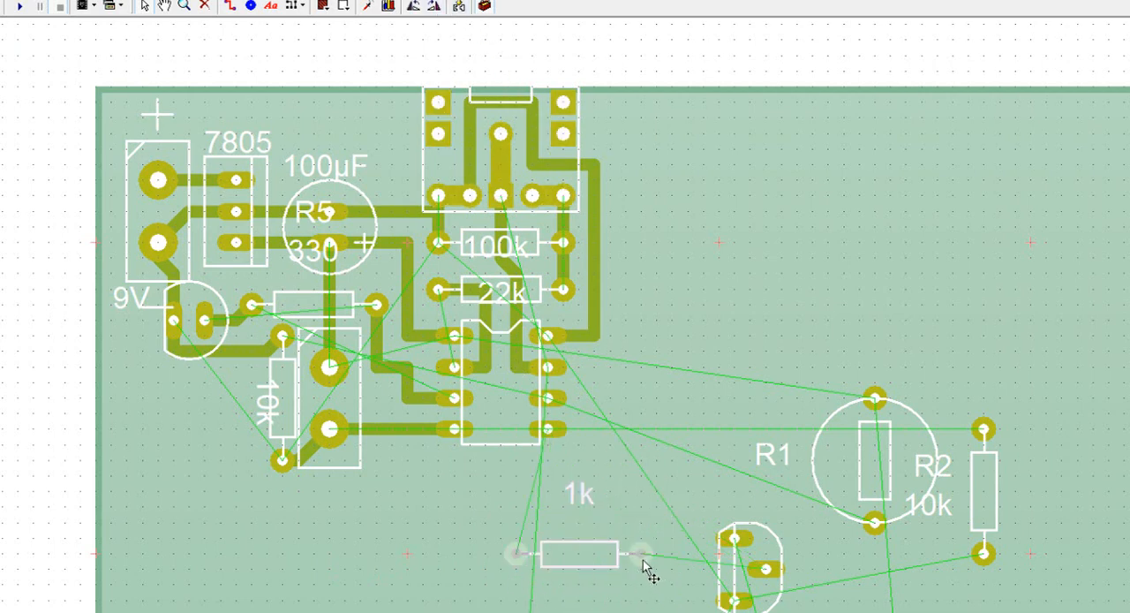
drag(641, 558, 566, 500)
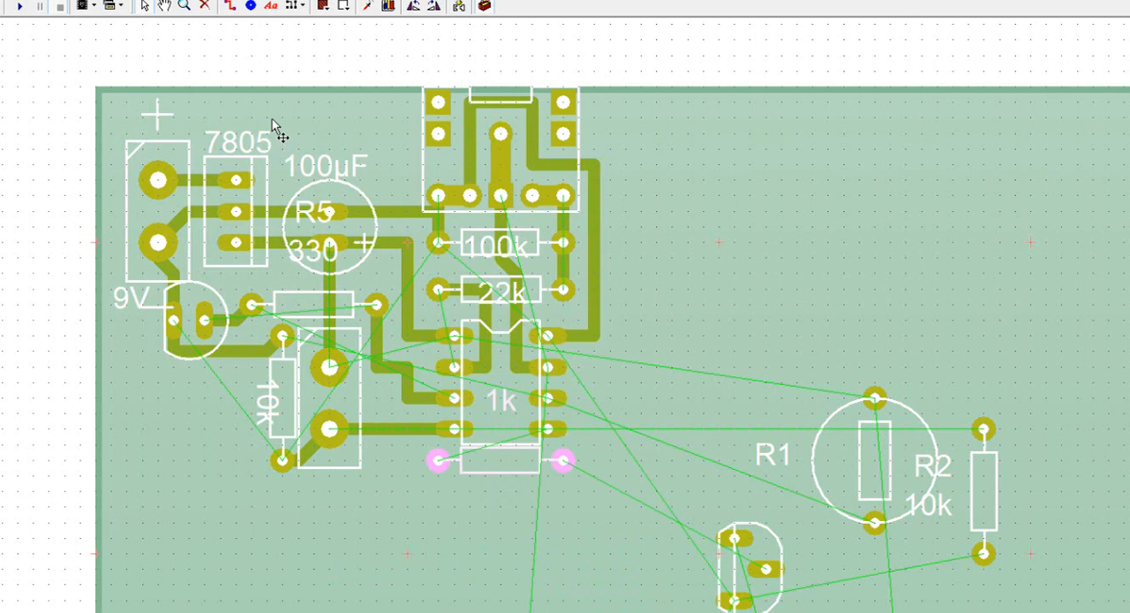
click(230, 7)
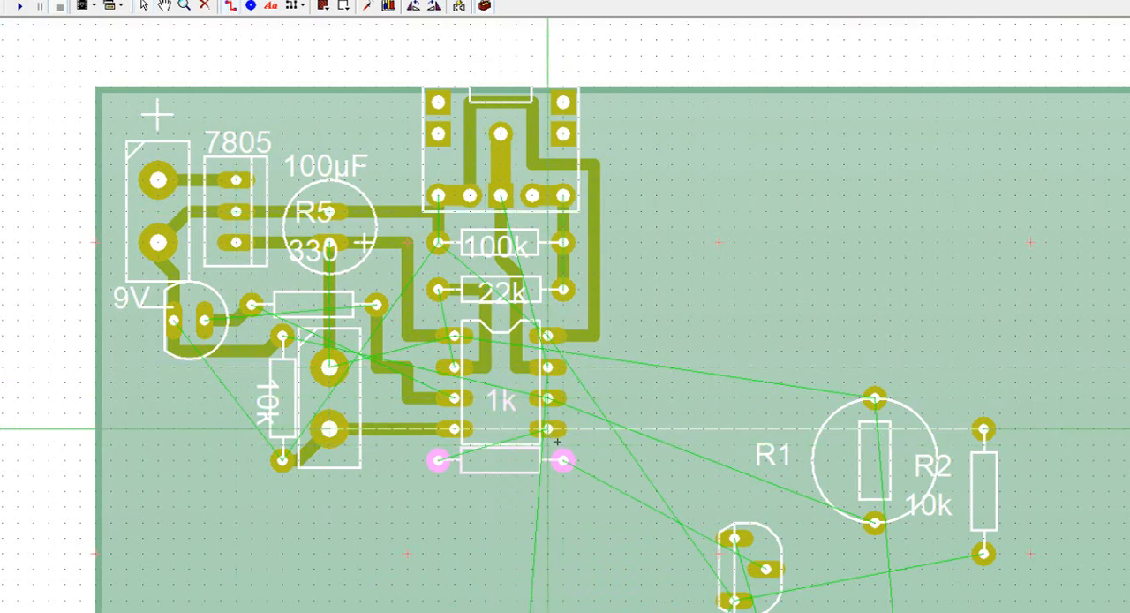
drag(564, 461, 548, 429)
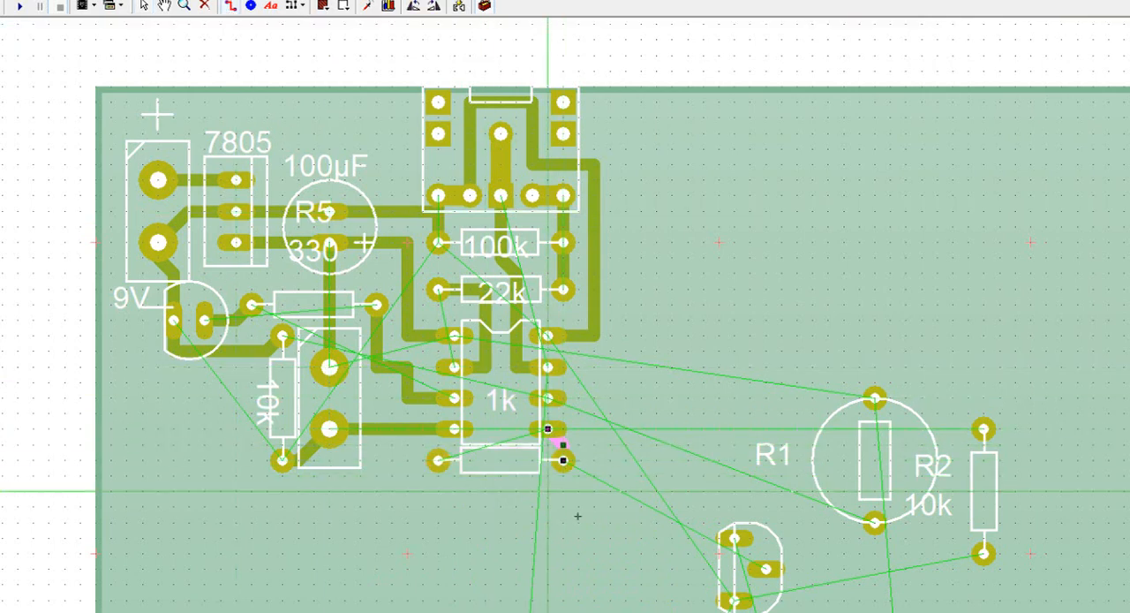
Step: Move the transistor to just below and left of the 1k resistor, rotated so its flat side faces down
drag(765, 580, 439, 554)
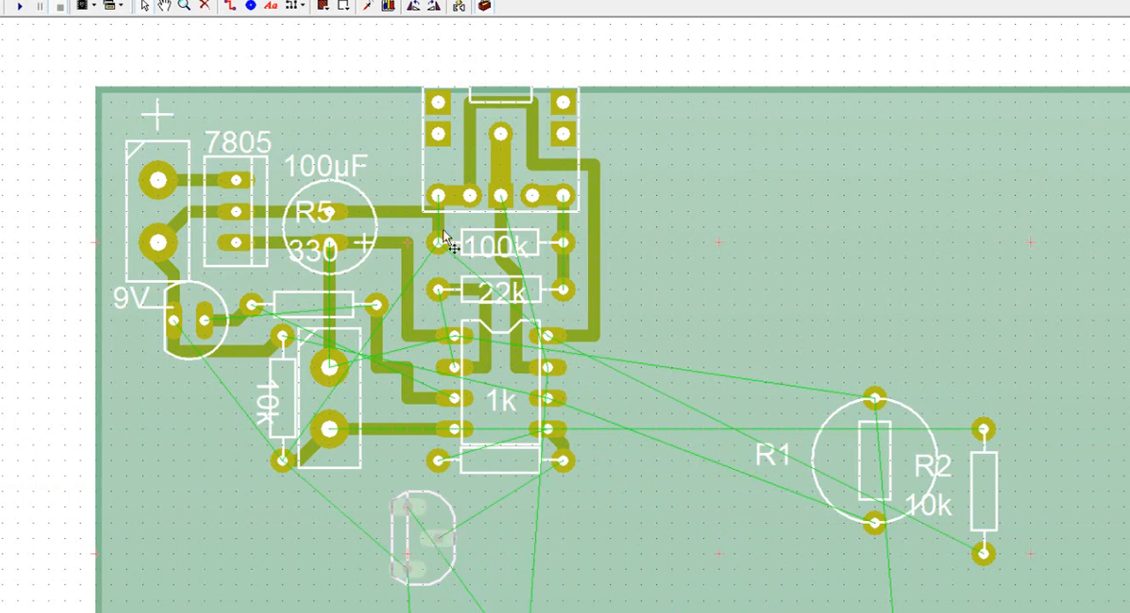
click(414, 8)
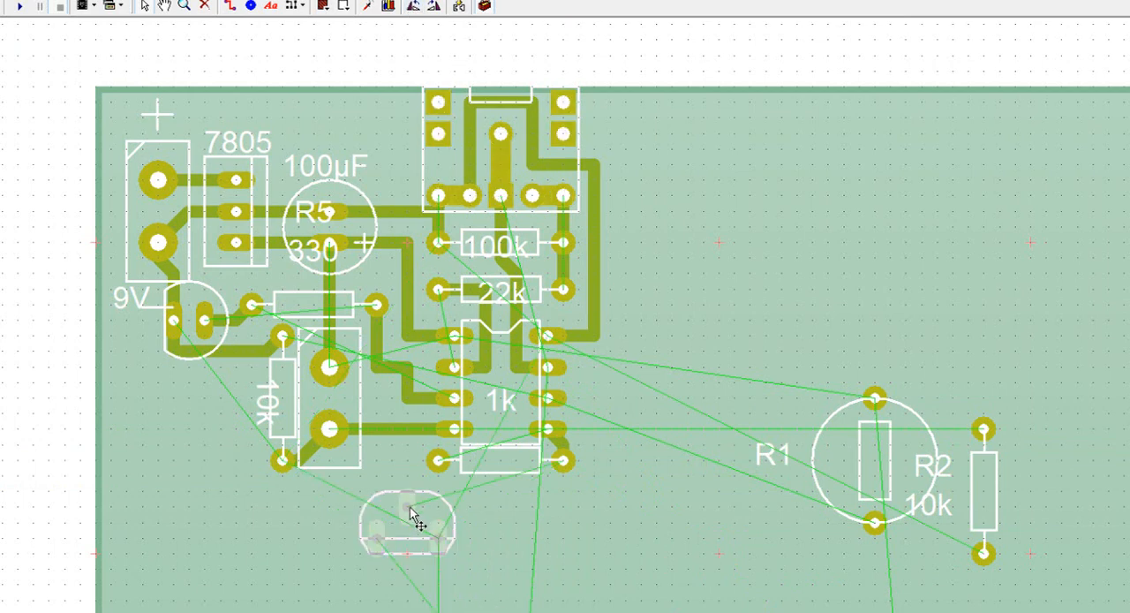
drag(402, 521, 387, 506)
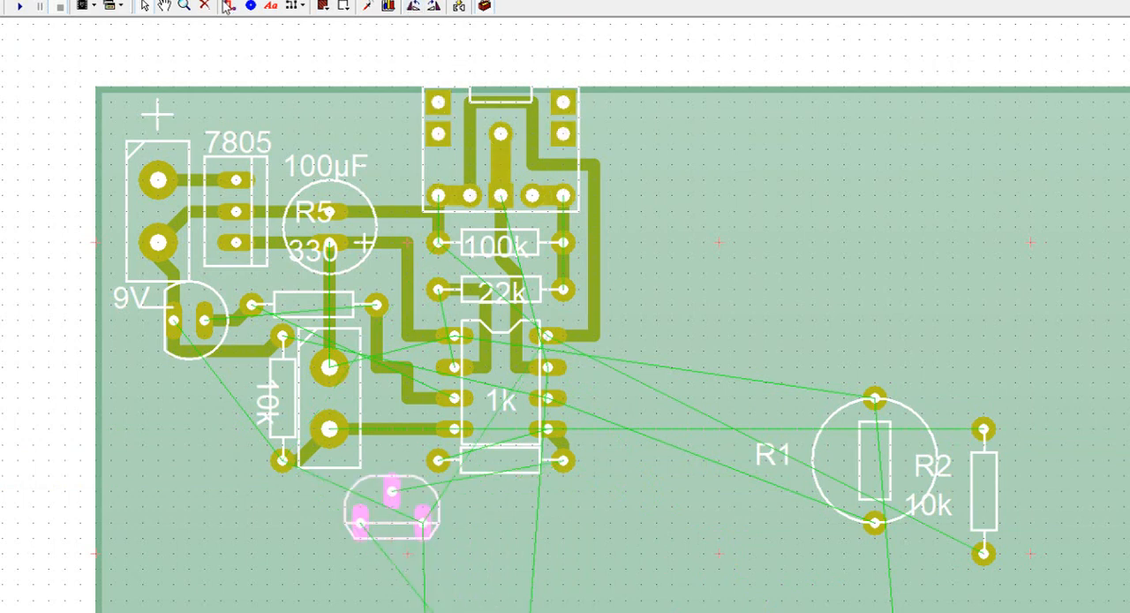
Step: Route a track with a right-angle bend from the 1k resistor's left pad to the transistor's upper middle pad
click(227, 6)
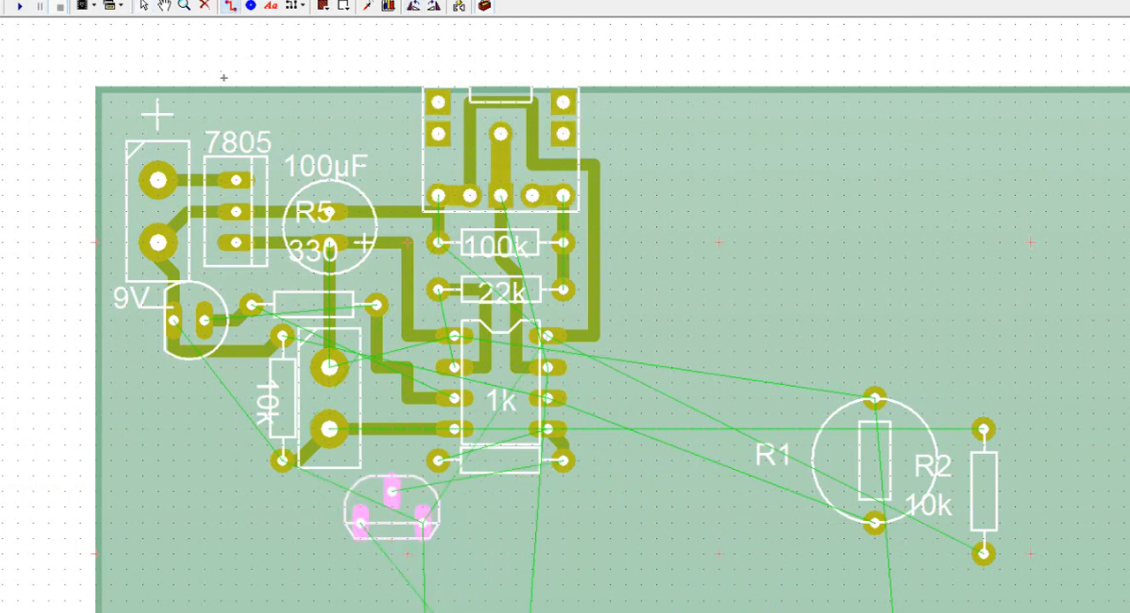
click(391, 460)
click(392, 491)
key(Escape)
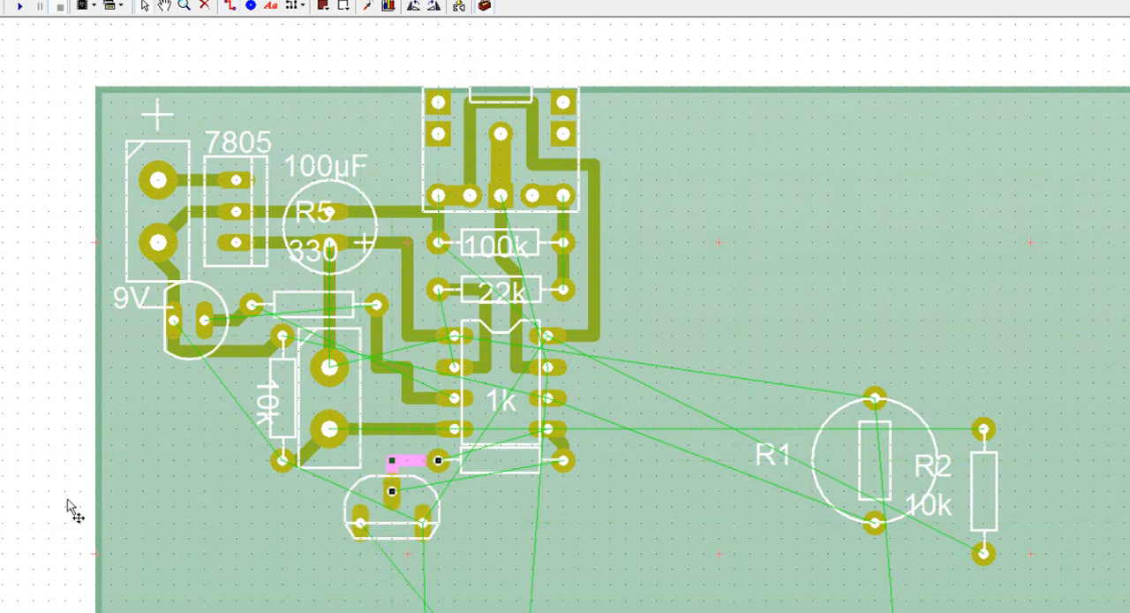
click(34, 500)
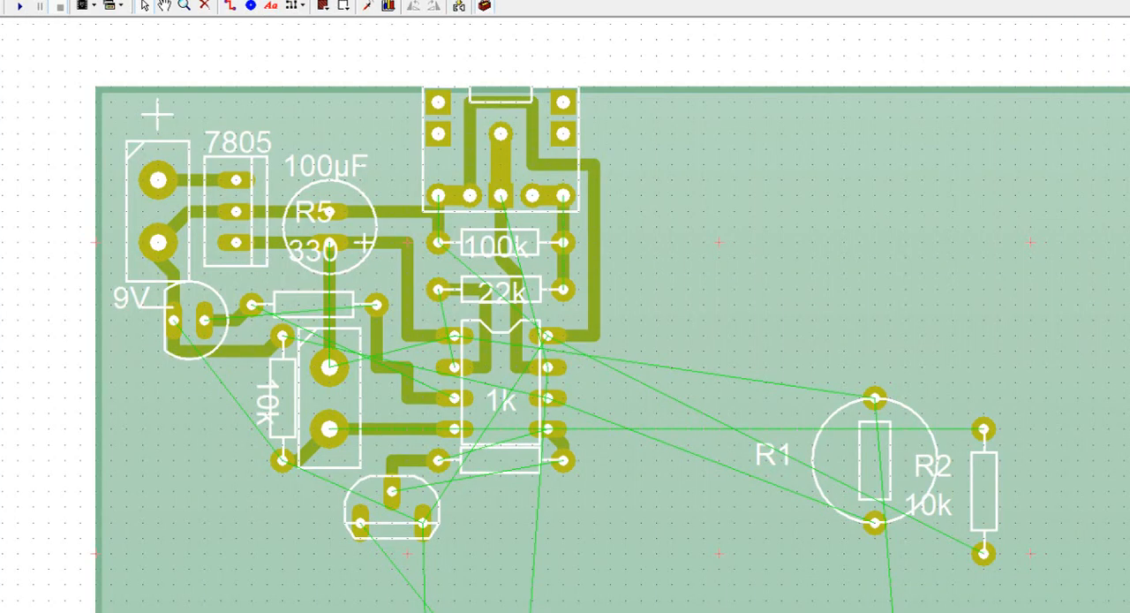
Step: Move the buzzer BZ1 to the board's left edge, beside the 10k resistor and below the Disarmed LED
scroll(749, 558, down, 3)
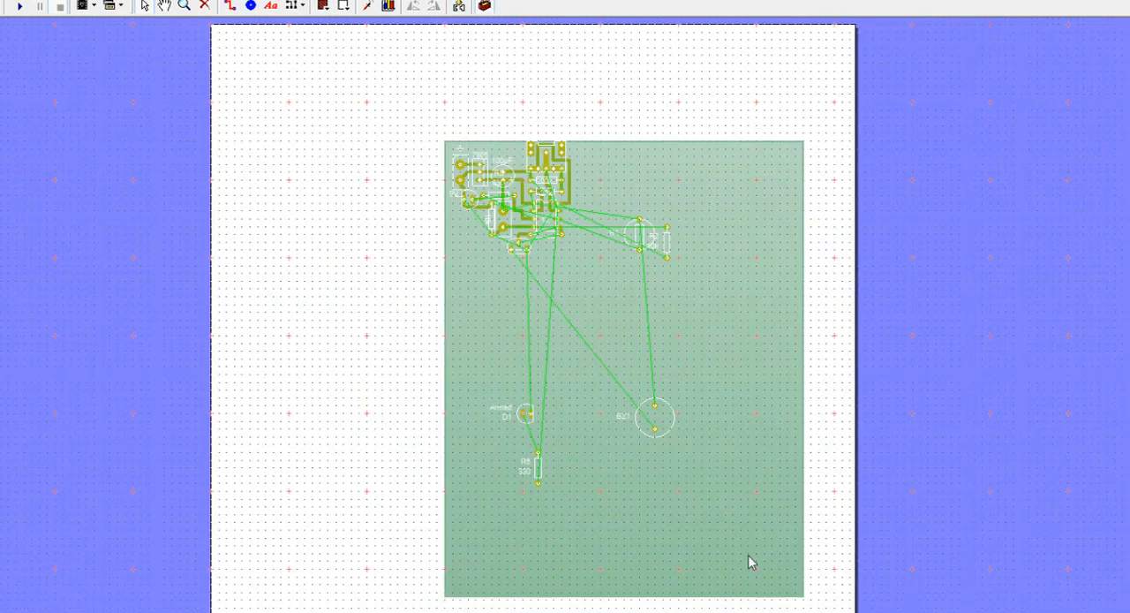
scroll(652, 441, up, 1)
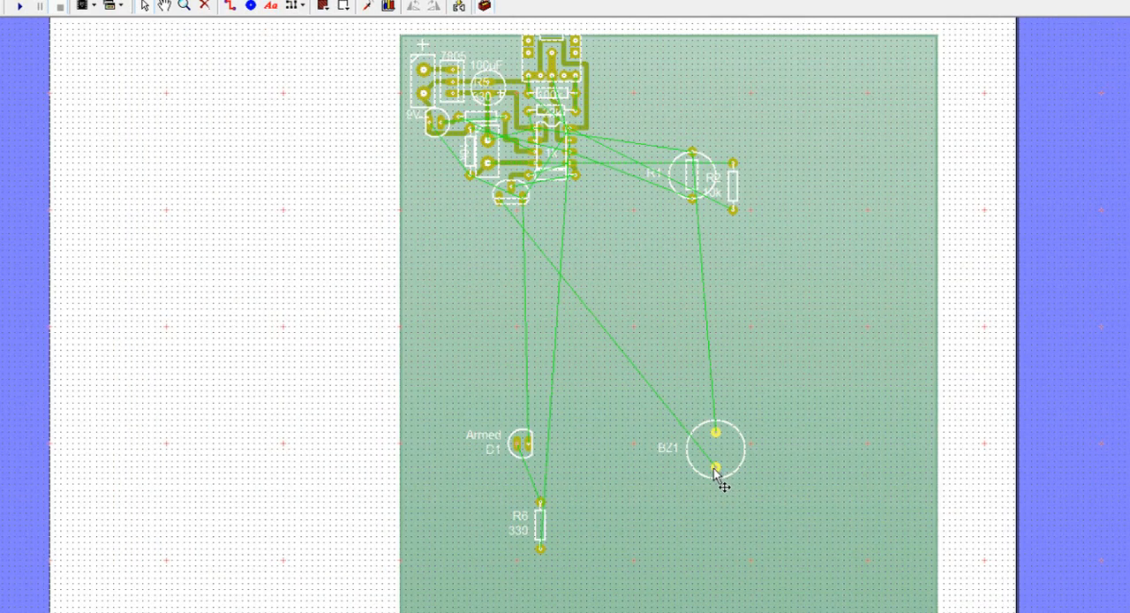
drag(717, 472, 432, 157)
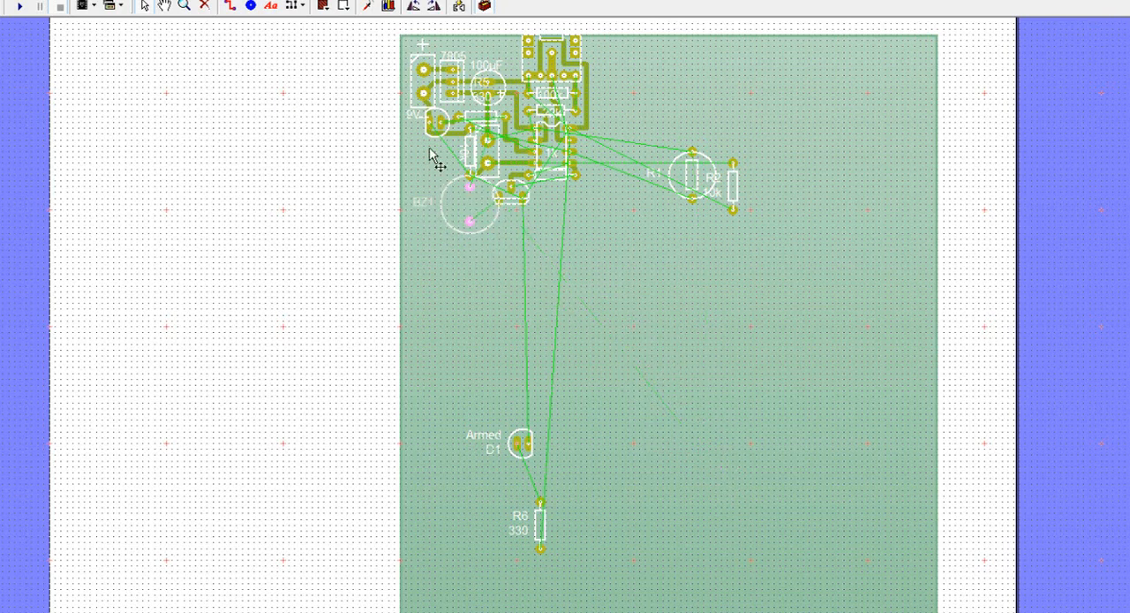
scroll(431, 150, up, 4)
drag(506, 294, 421, 302)
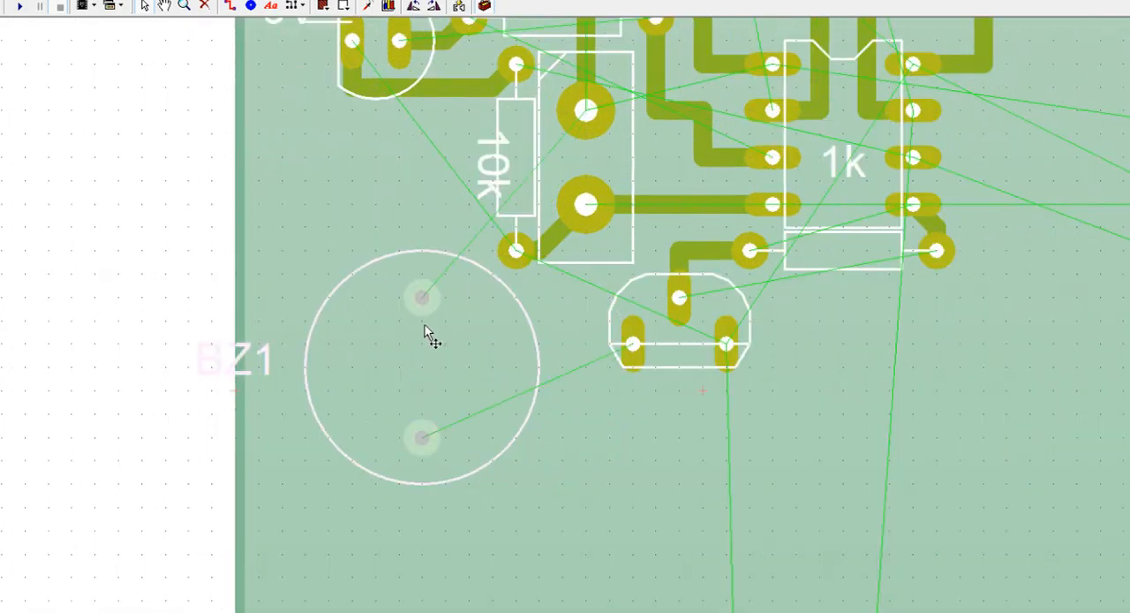
click(425, 451)
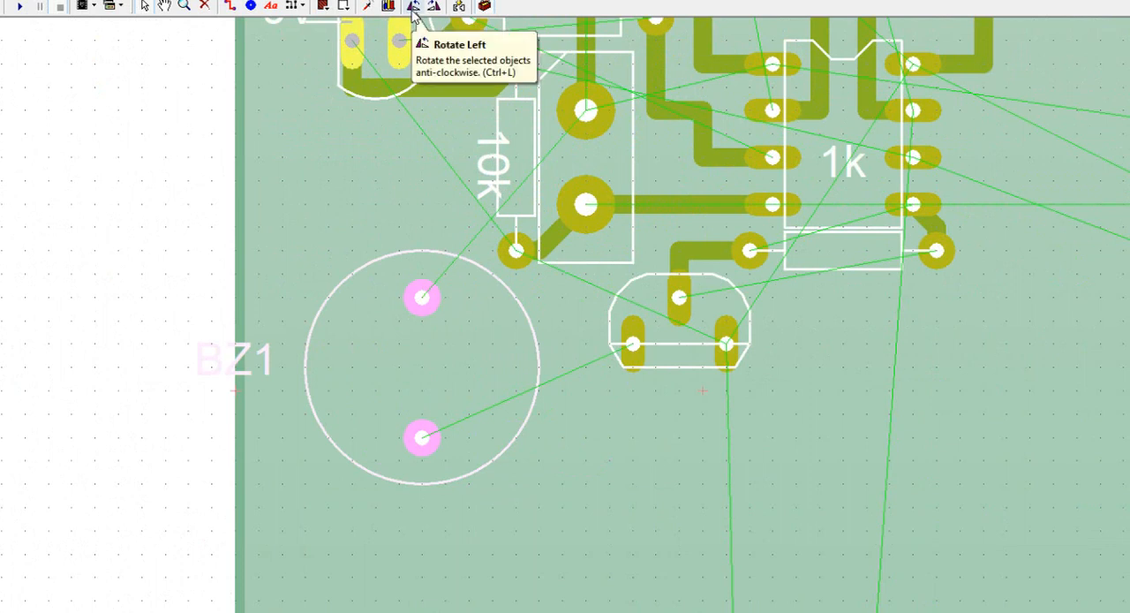
drag(400, 260, 371, 157)
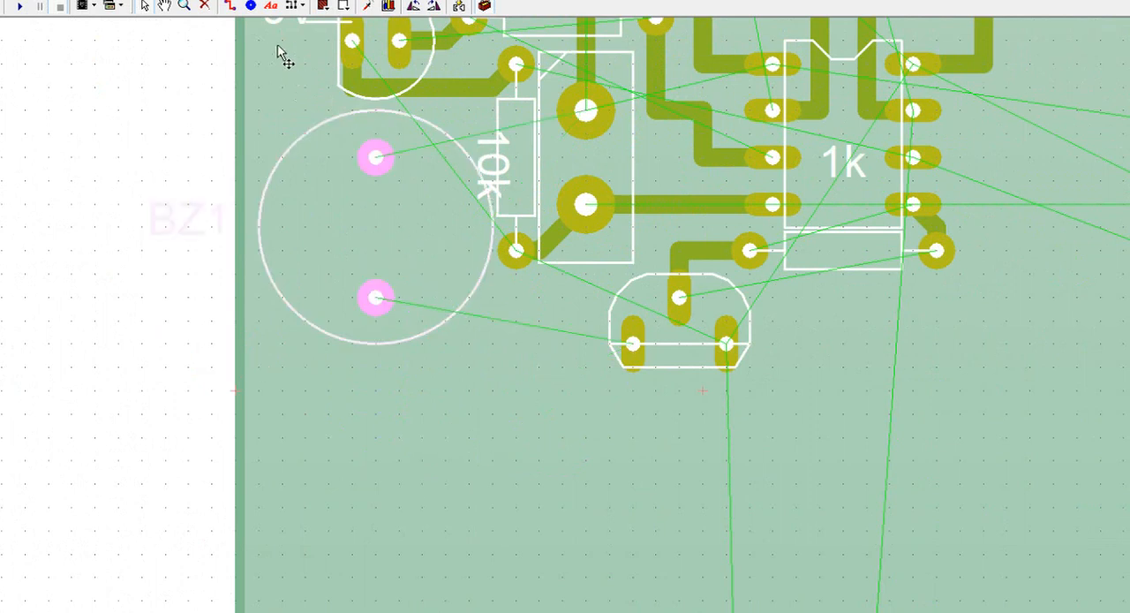
Step: Route a track from the transistor's left pad to the buzzer's lower pad
click(230, 6)
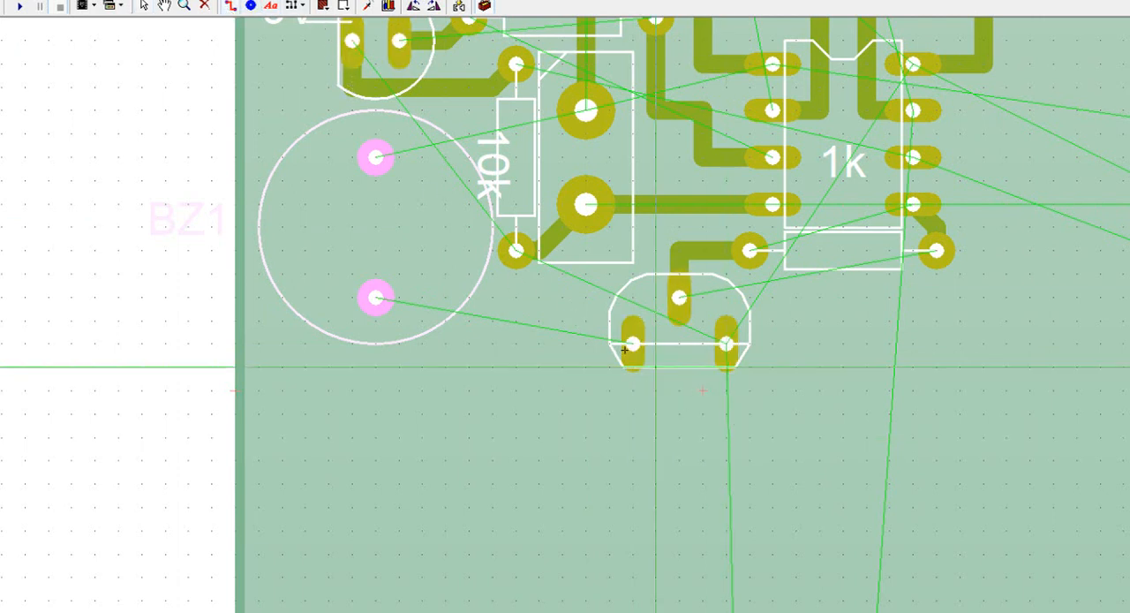
click(584, 302)
click(376, 299)
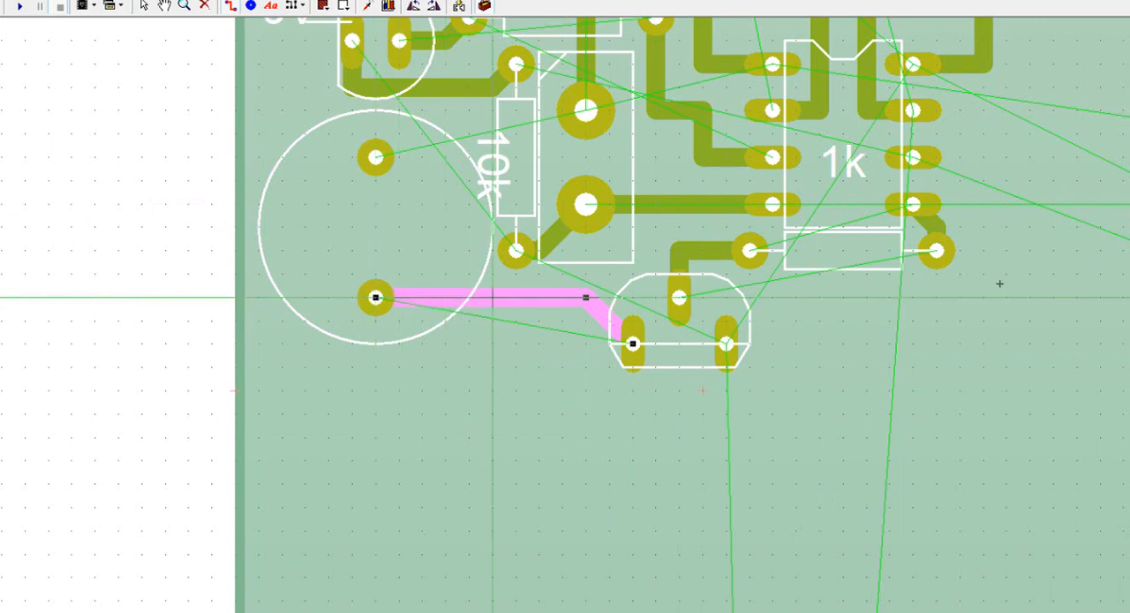
Step: Route a track from the buzzer's upper pad across the 10k resistor's body to SW1's upper pad
scroll(703, 389, up, 4)
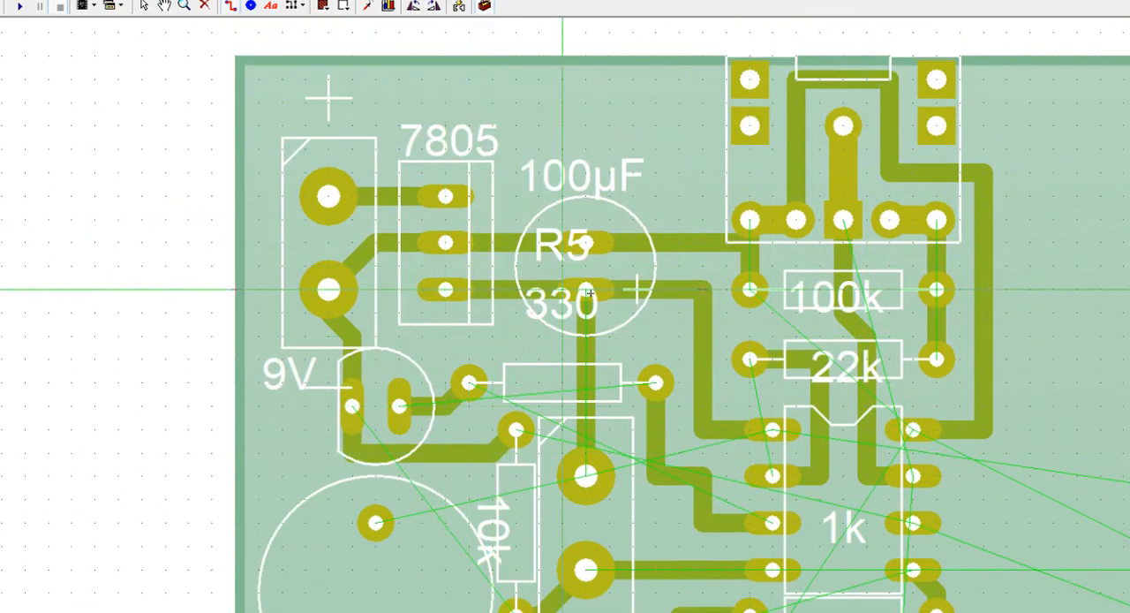
click(376, 523)
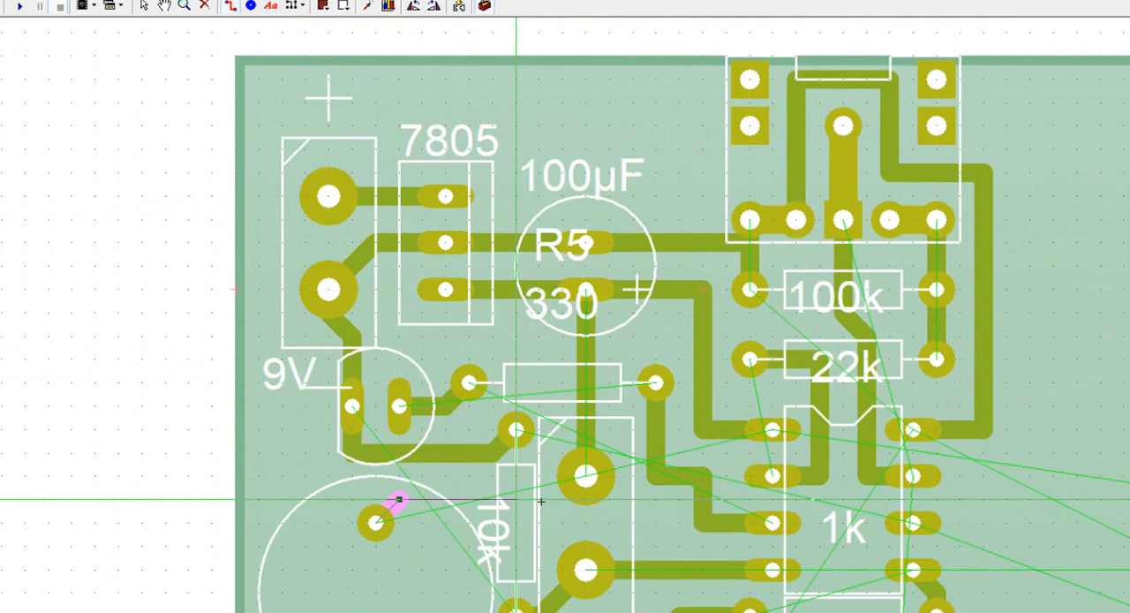
click(585, 477)
right_click(587, 477)
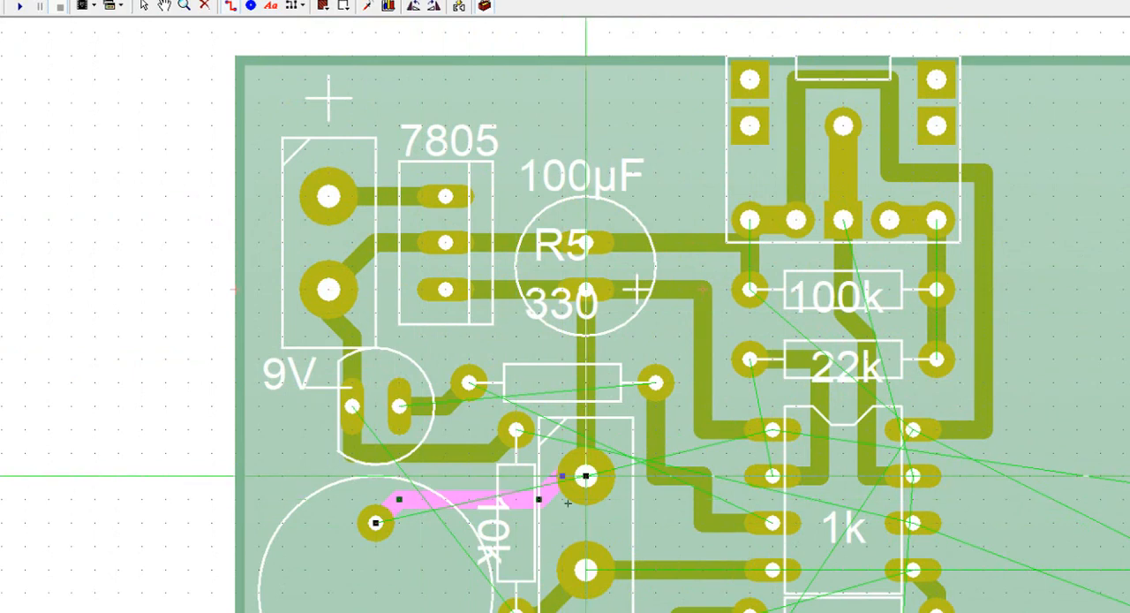
click(388, 573)
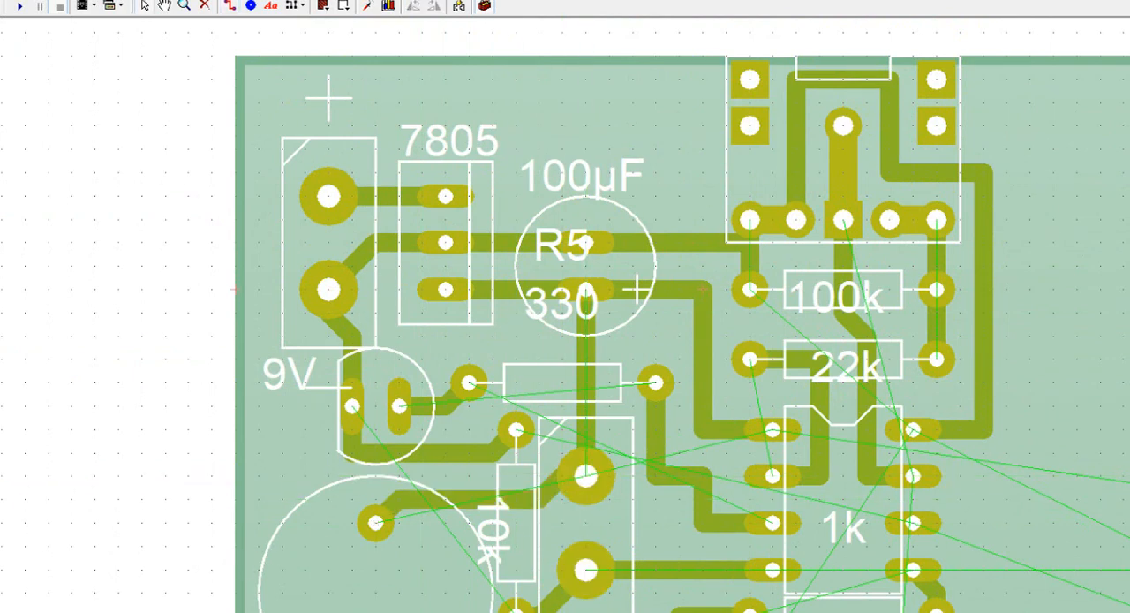
scroll(972, 474, down, 1)
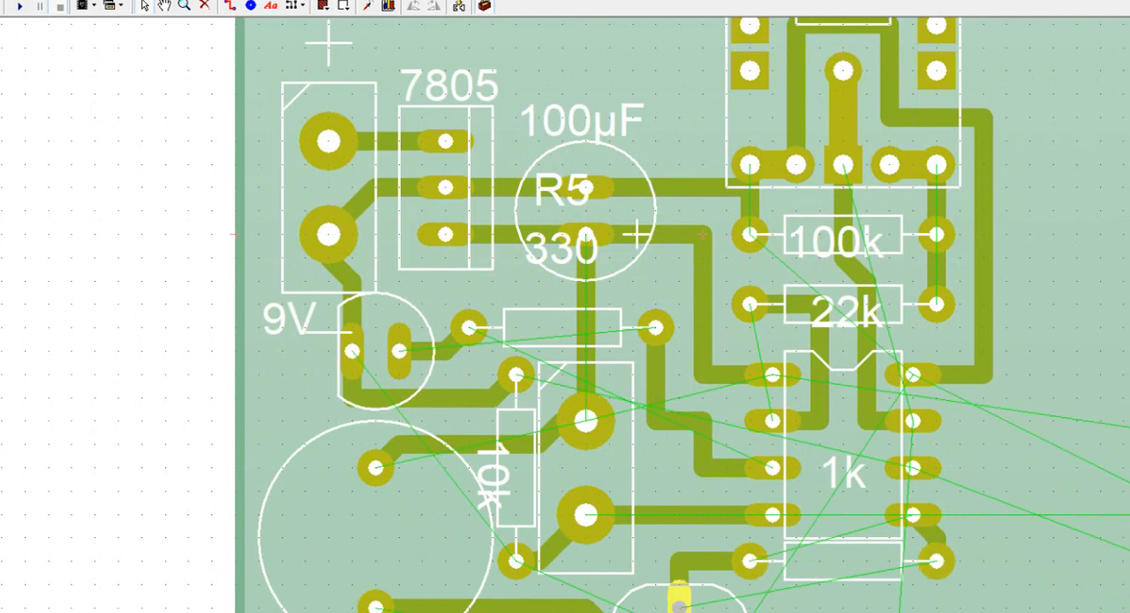
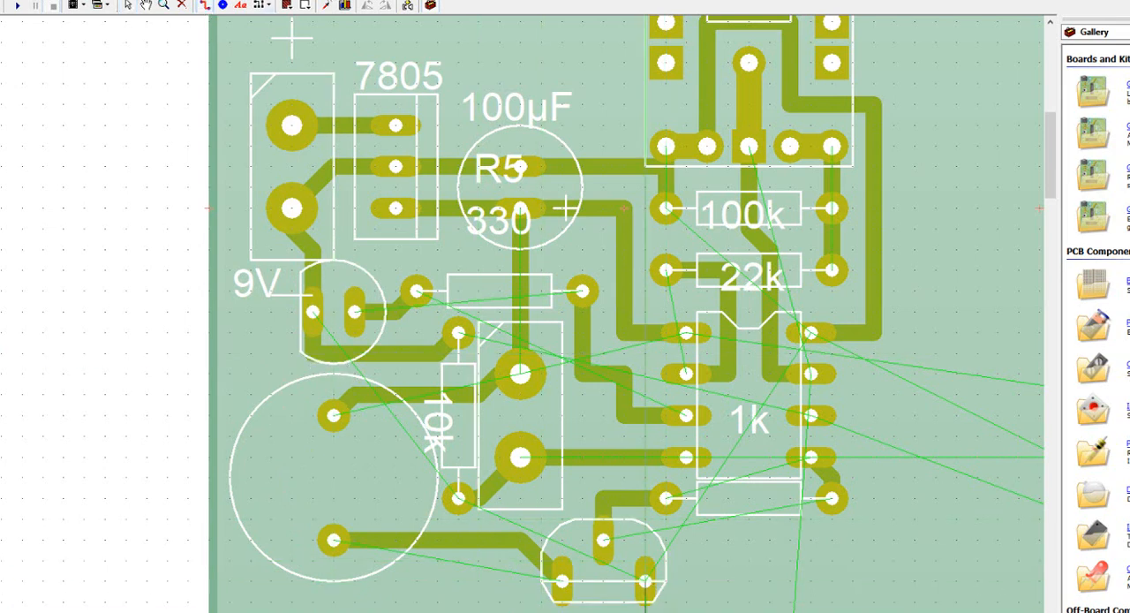
Step: Continue the track from the transistor's right pad around the buzzer's left side to the track beneath the LED
click(497, 583)
click(288, 582)
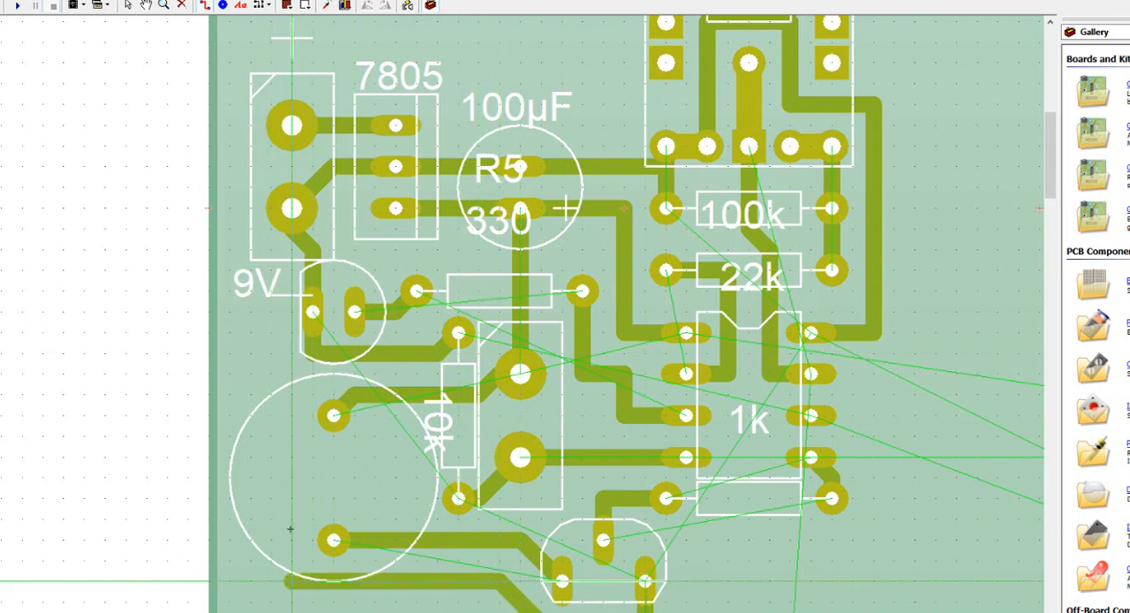
click(292, 373)
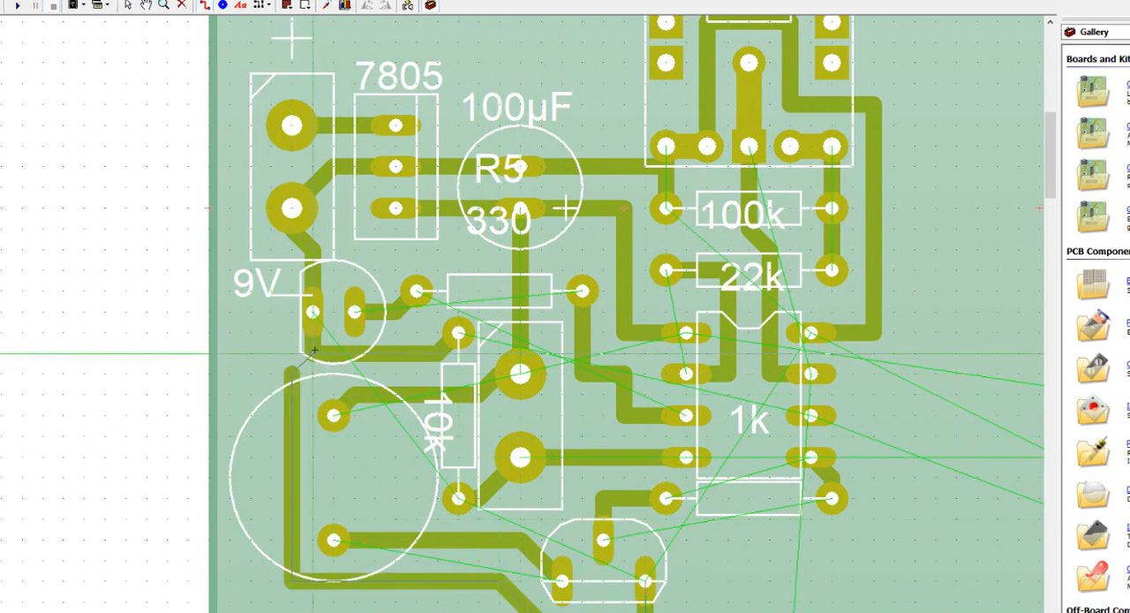
click(314, 352)
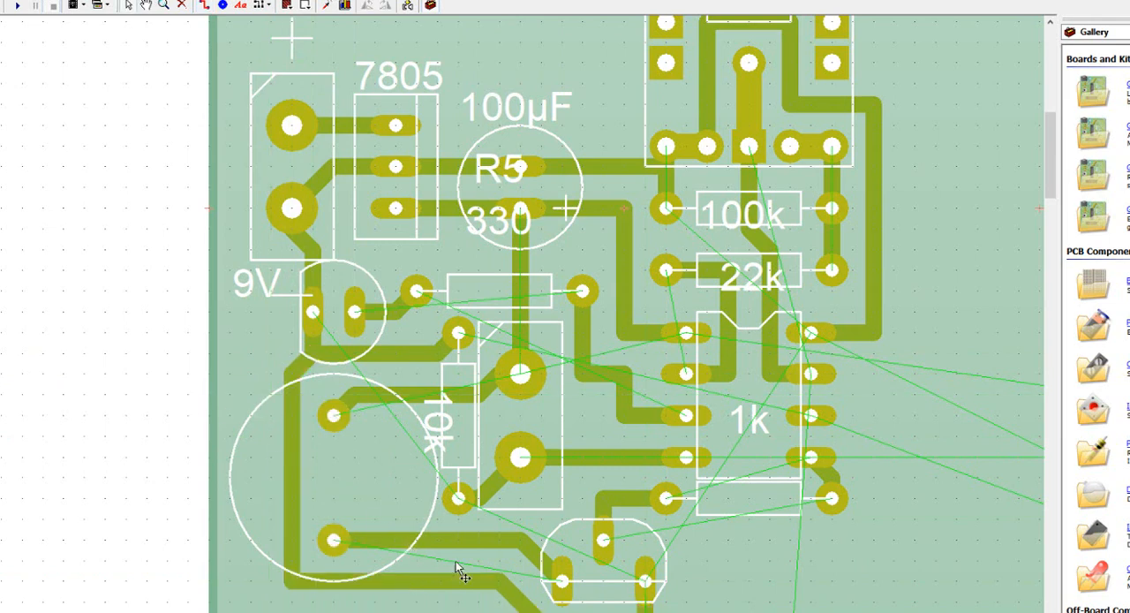
Step: Move the ORP12 light sensor R1 next to the GENIE chip's lower right side
scroll(874, 526, right, 5)
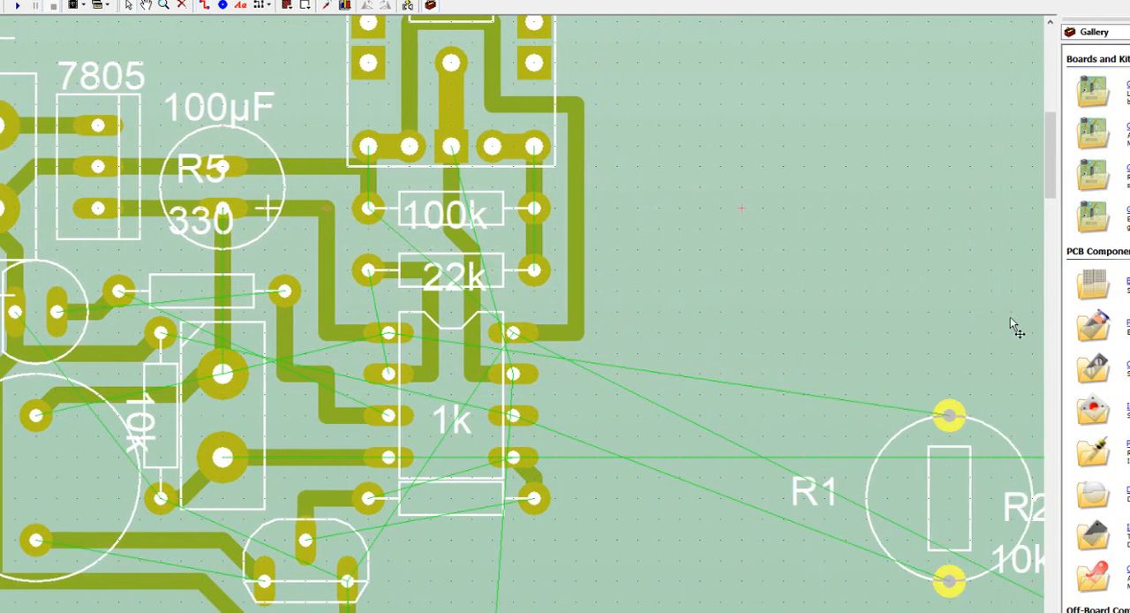
scroll(1010, 318, down, 3)
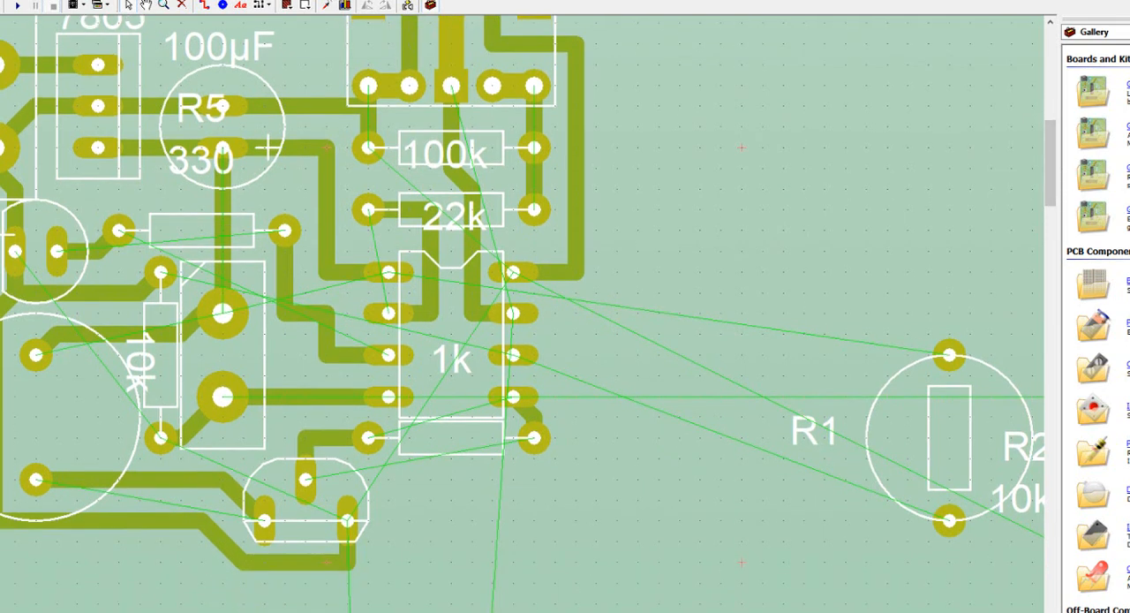
scroll(523, 314, right, 2)
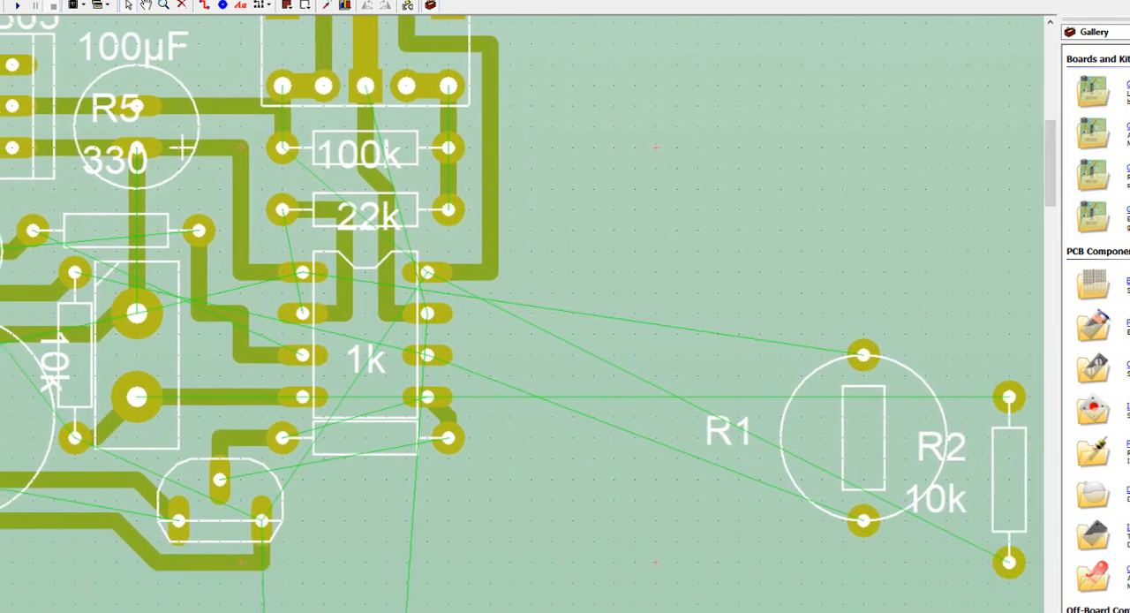
scroll(523, 313, left, 2)
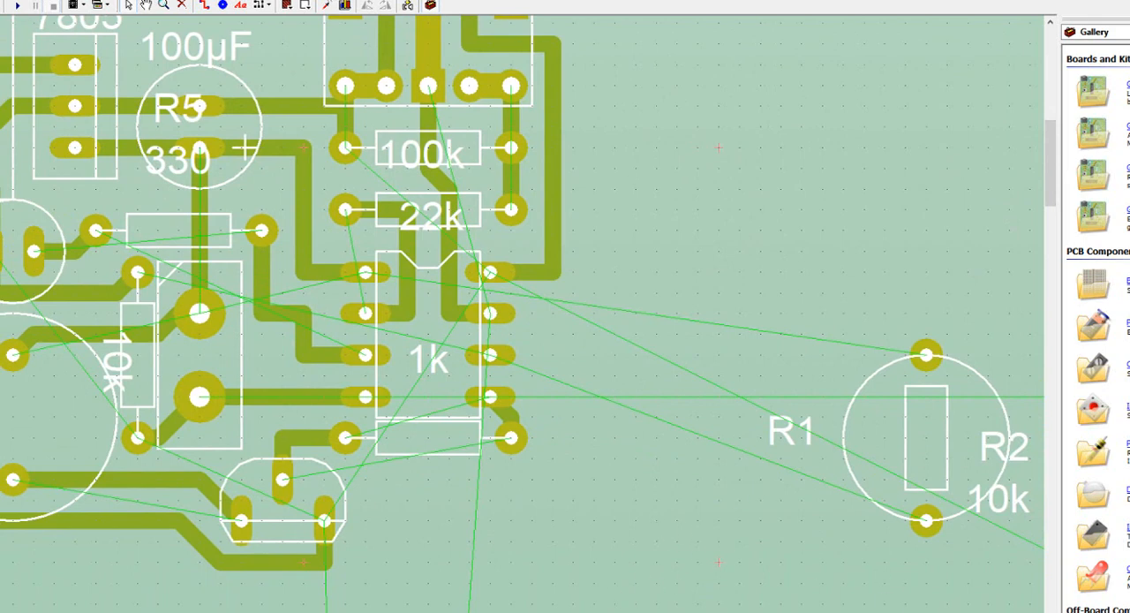
scroll(891, 591, down, 2)
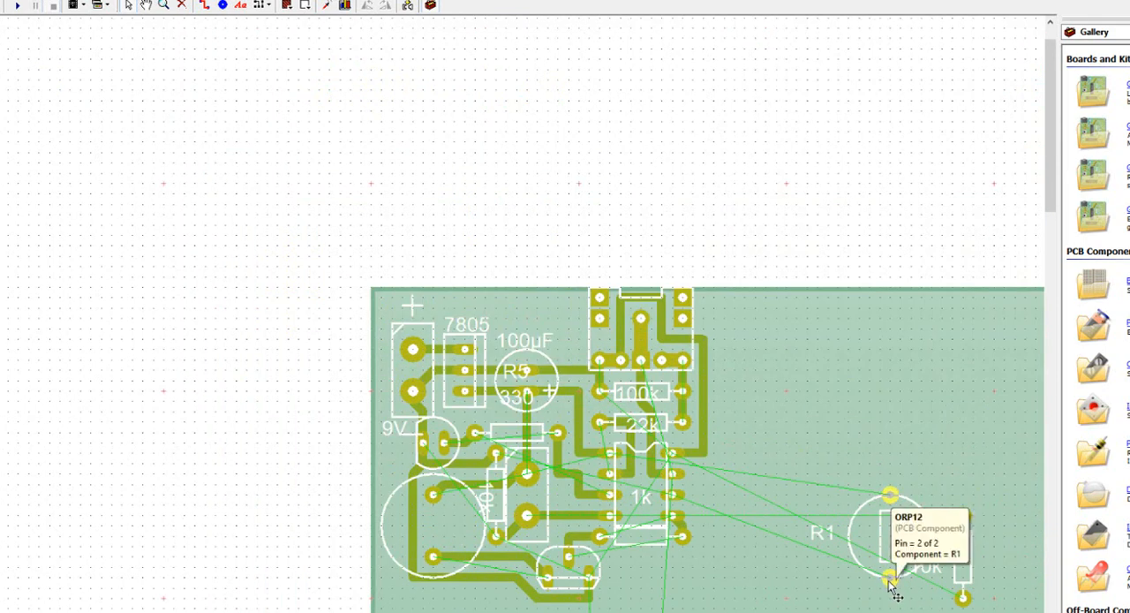
drag(889, 581, 739, 588)
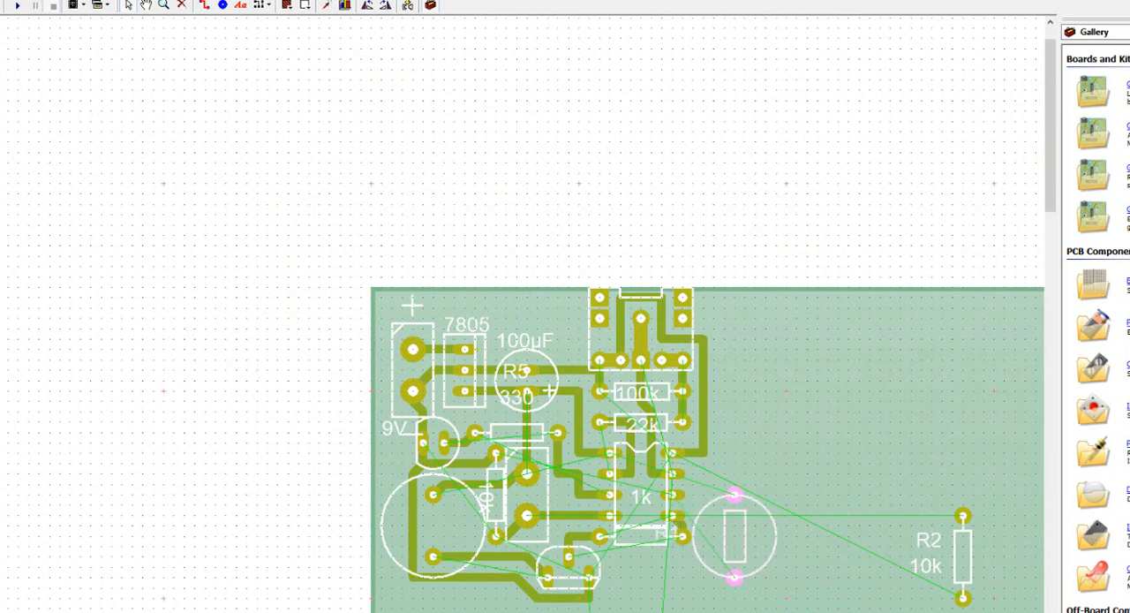
Step: Rotate the 10k resistor R2 to horizontal and place it below the 1k resistor, between the transistor and R1
click(964, 599)
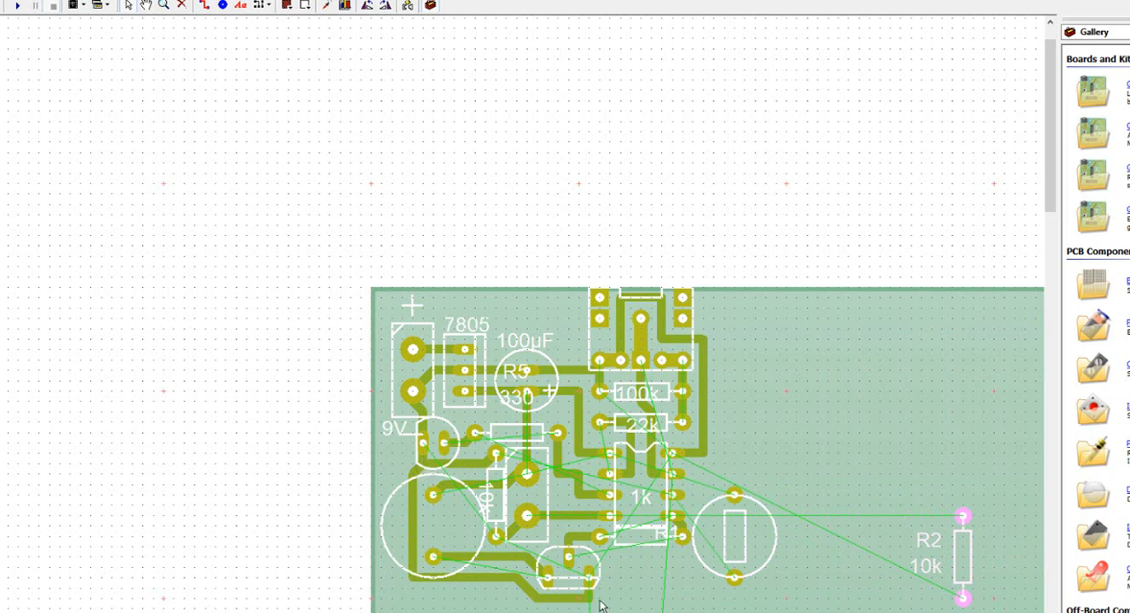
click(386, 6)
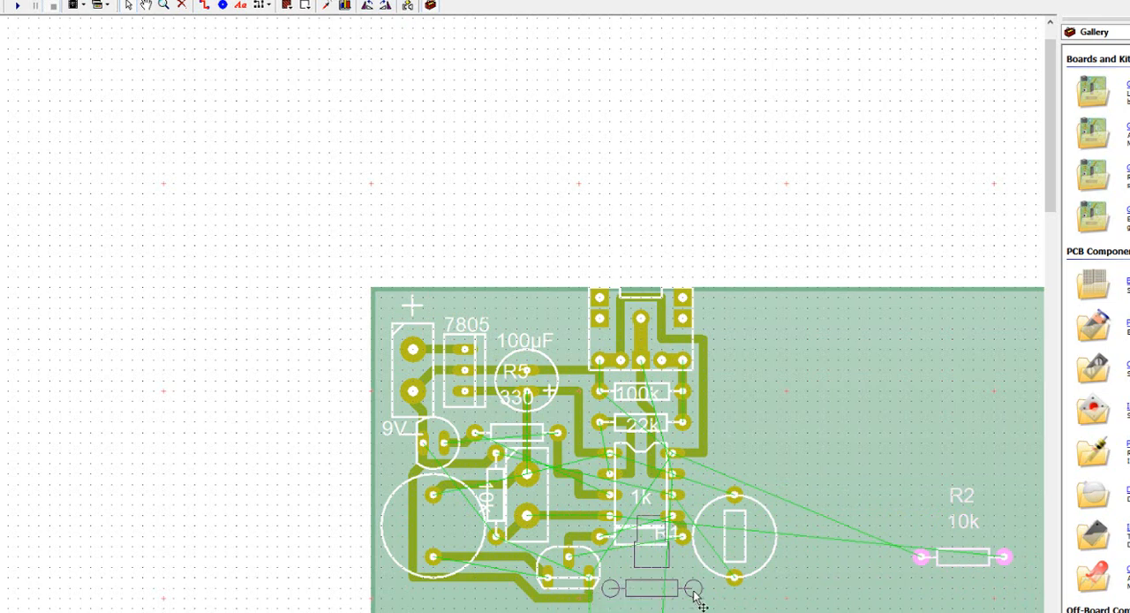
click(695, 599)
Step: Route tracks from R2's left pad to the transistor's right pad and from R2's right pad to R1's lower pad
click(206, 5)
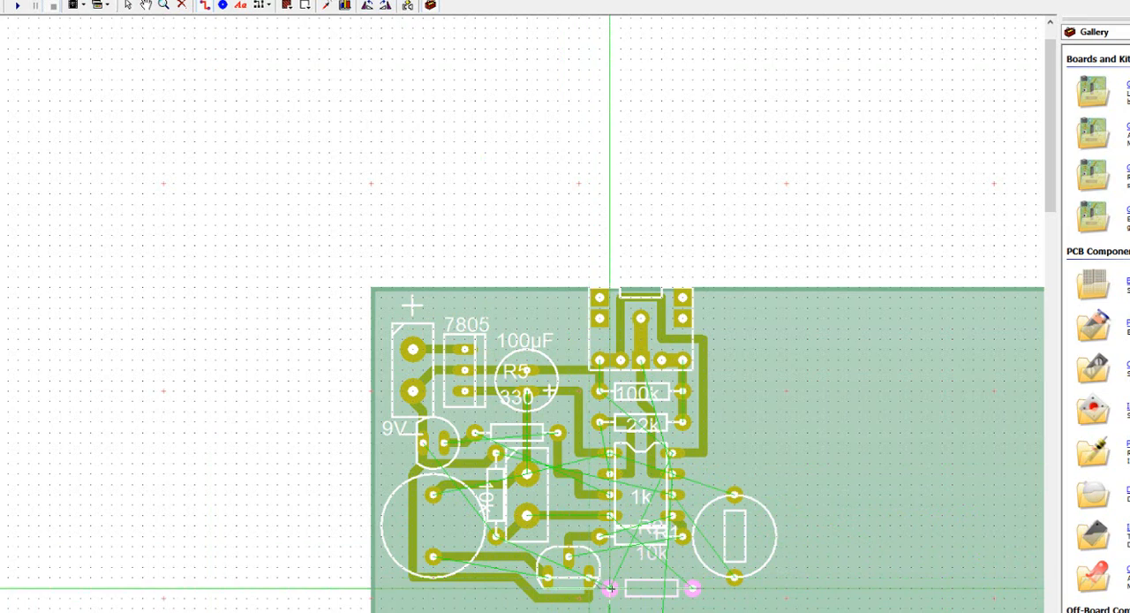
drag(610, 588, 589, 577)
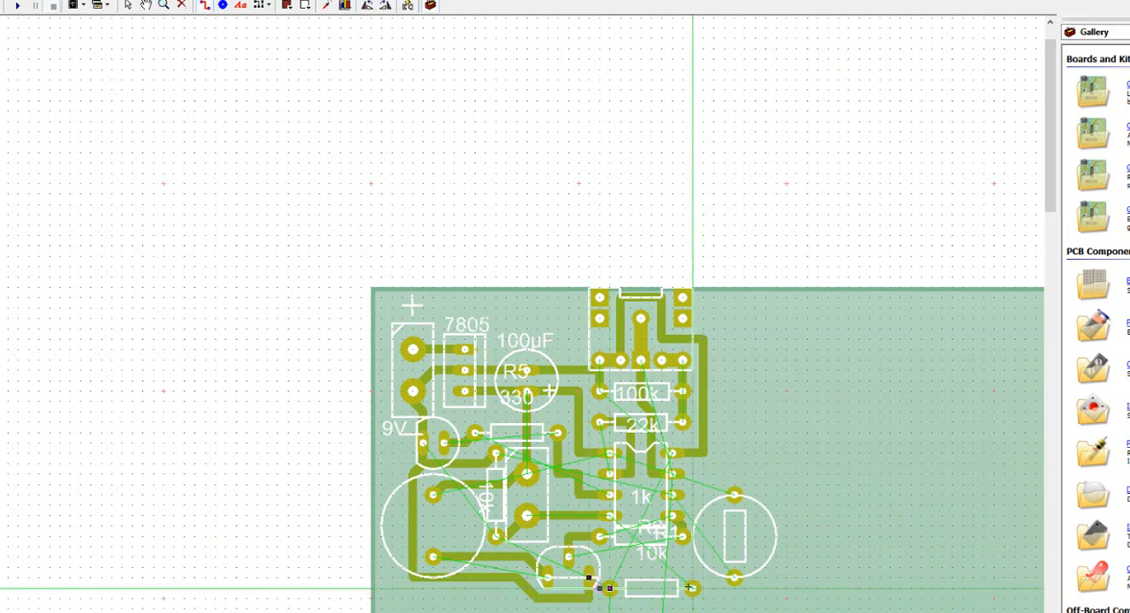
drag(695, 587, 737, 579)
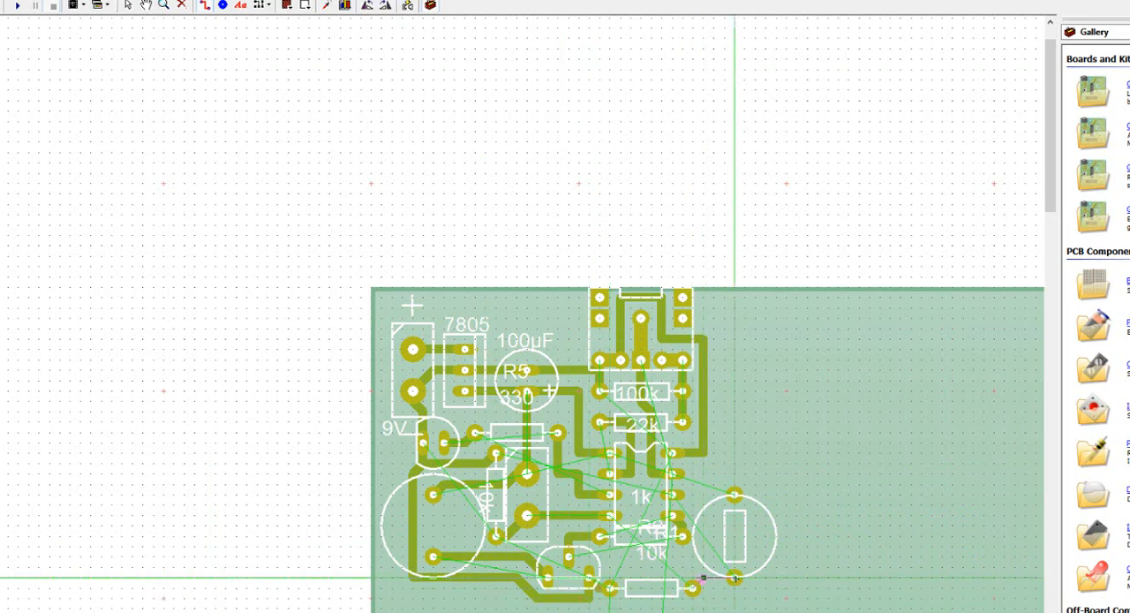
click(771, 203)
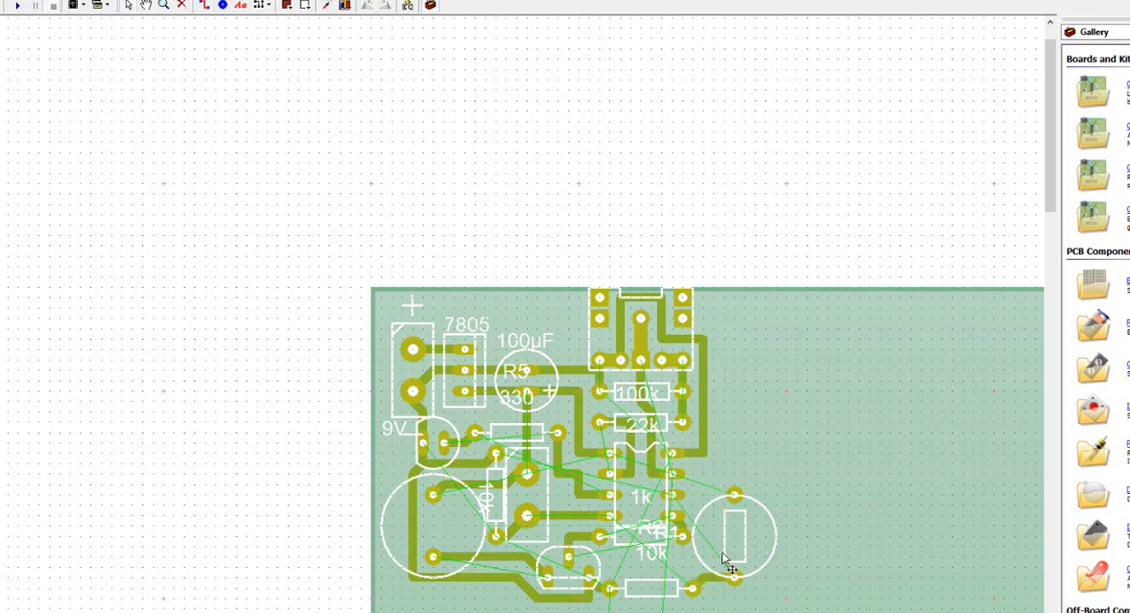
Step: Place a copper pad on the supply track between the capacitor and the 22k resistor, and another just above R1's upper pad
scroll(724, 558, up, 1)
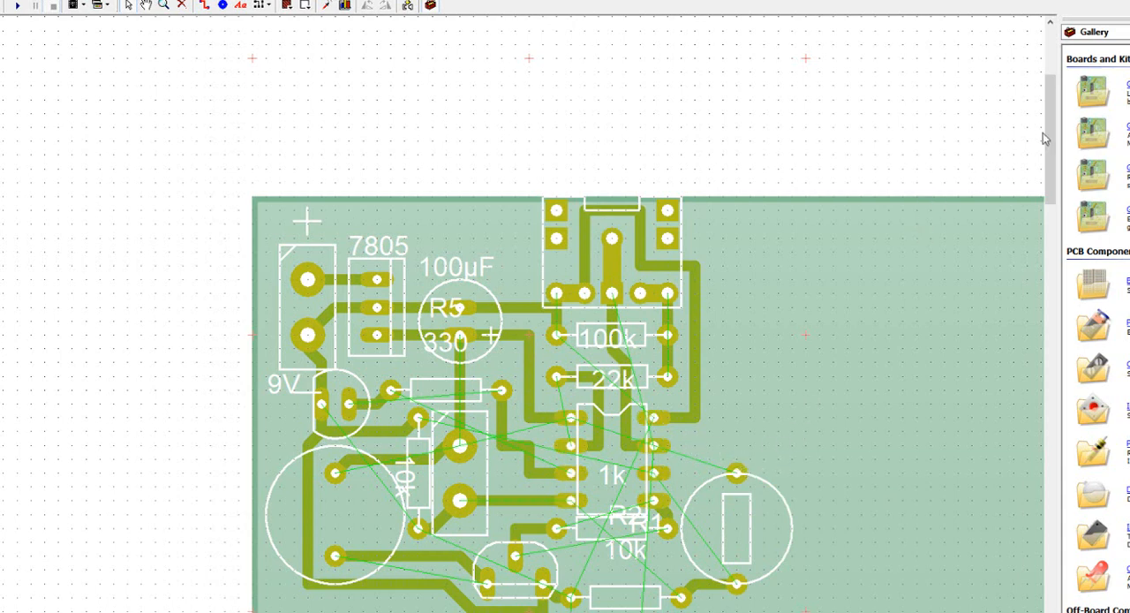
drag(1051, 139, 1056, 156)
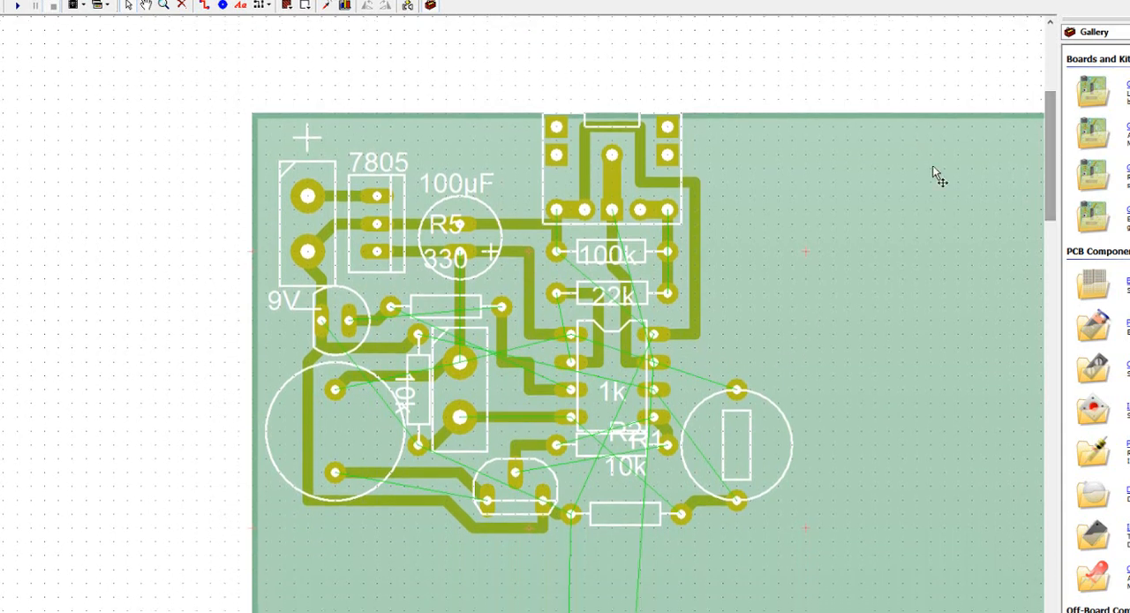
click(223, 6)
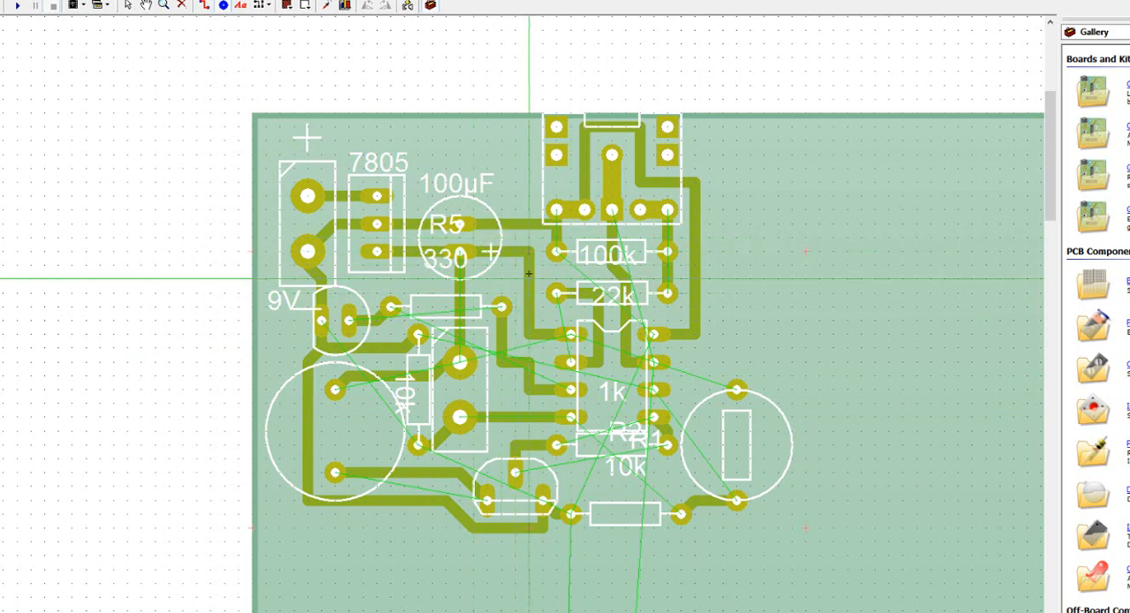
click(527, 265)
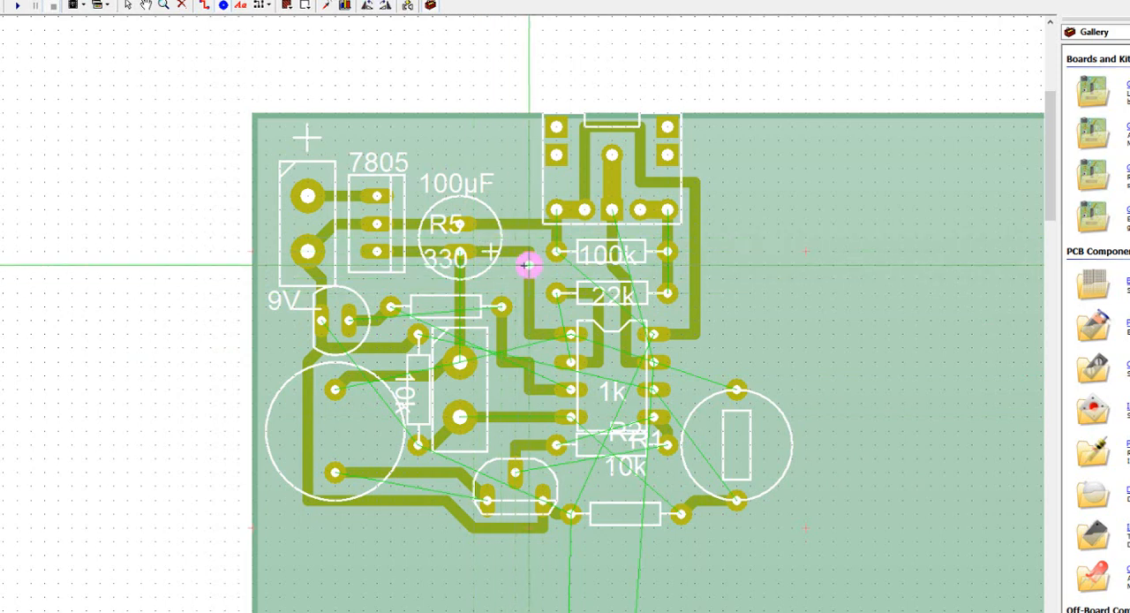
click(737, 362)
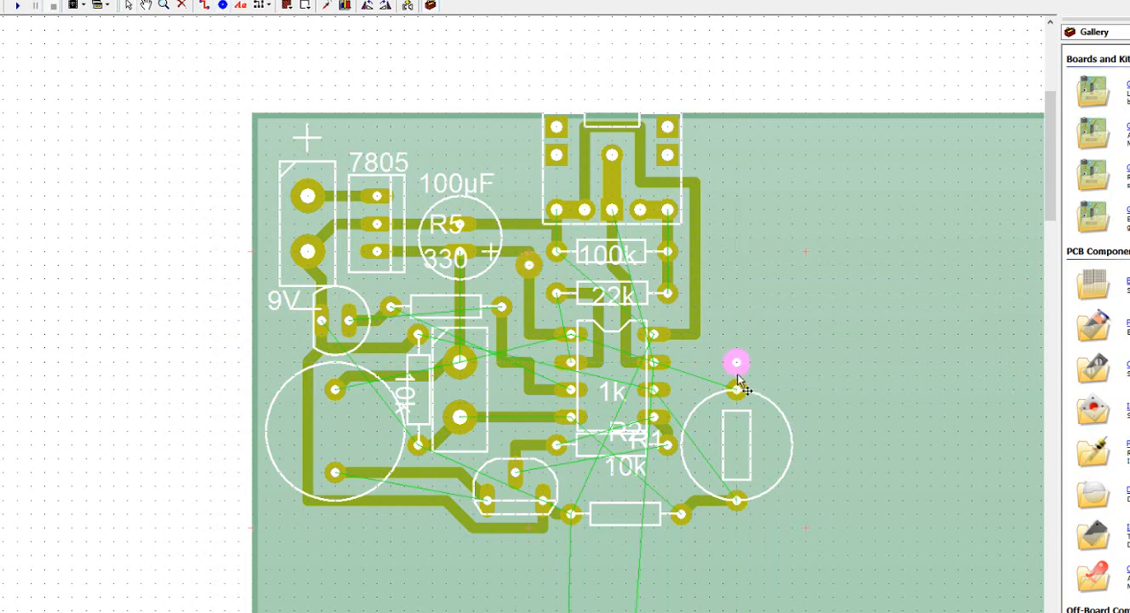
Step: Route tracks from the new upper pad to R1's upper pad and from R1's lower pad to the chip's third right-hand pin
click(204, 7)
drag(737, 362, 737, 389)
click(735, 483)
click(736, 444)
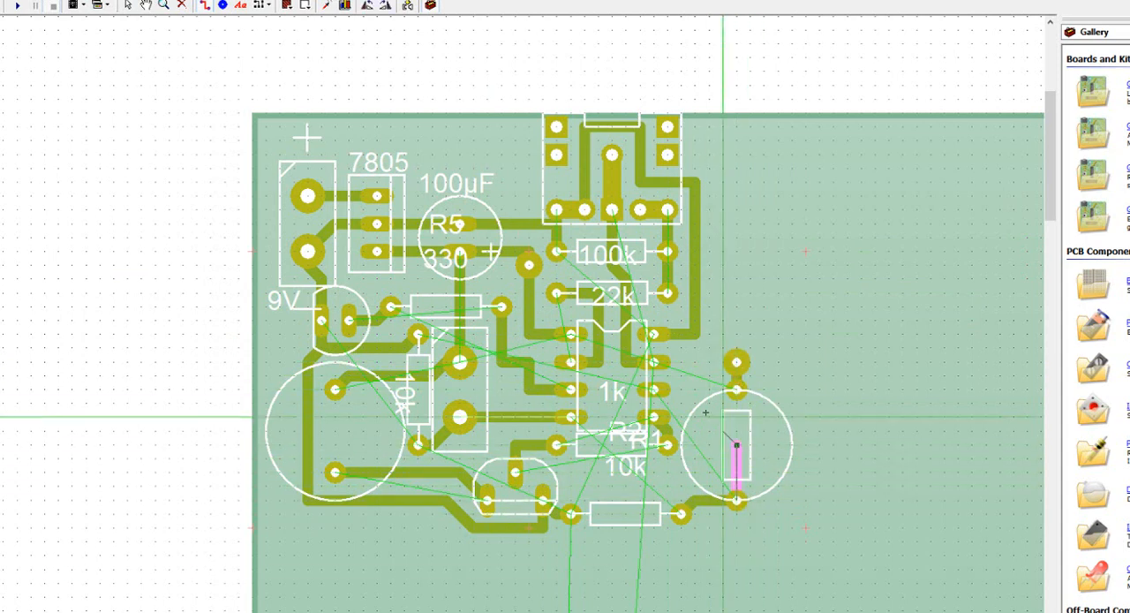
click(679, 390)
click(655, 389)
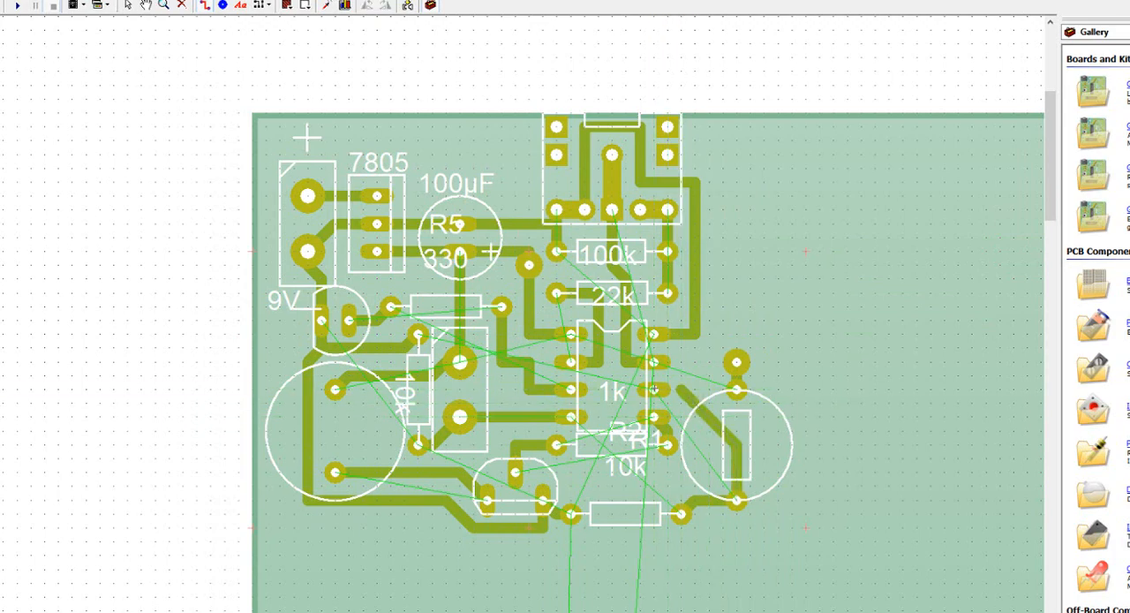
right_click(669, 416)
right_click(705, 371)
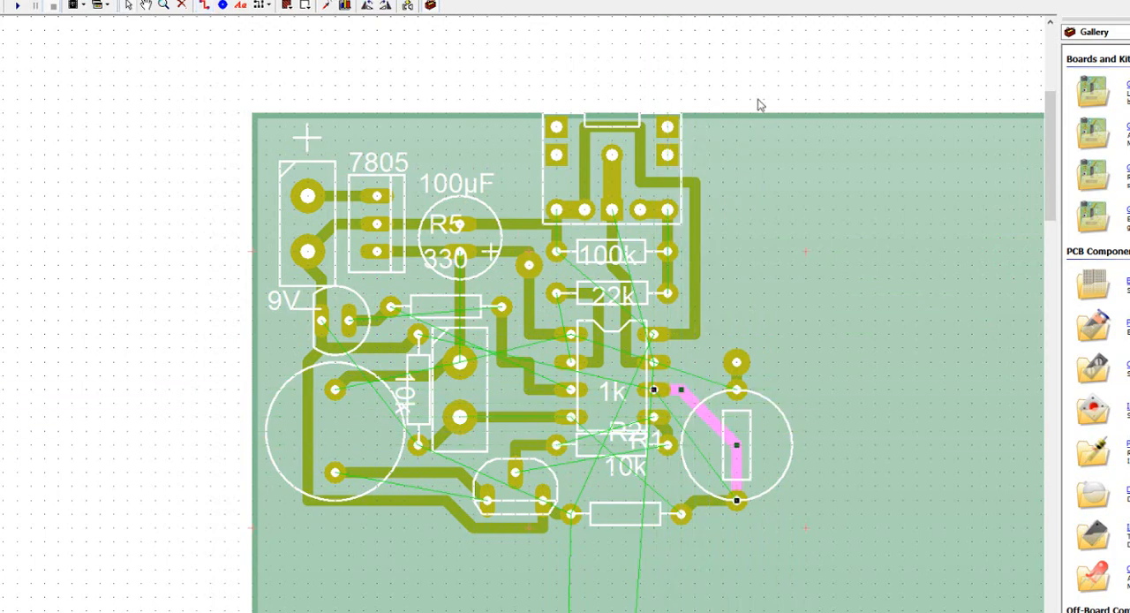
click(706, 253)
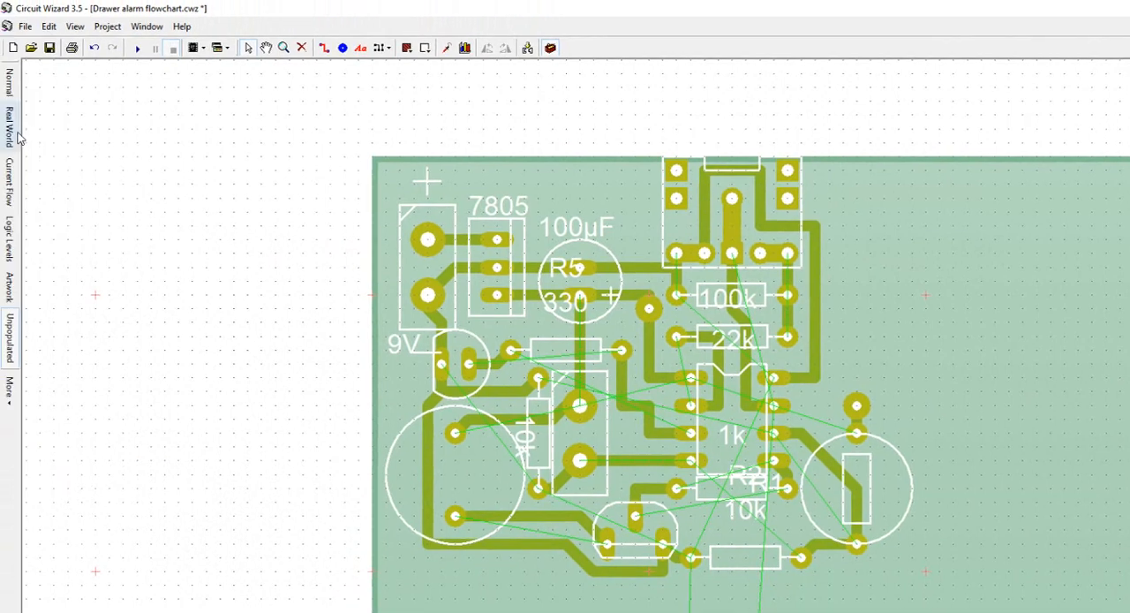
Step: Link the two copper pads with an electrical wire in the Real World view and return to the Unpopulated view
click(16, 133)
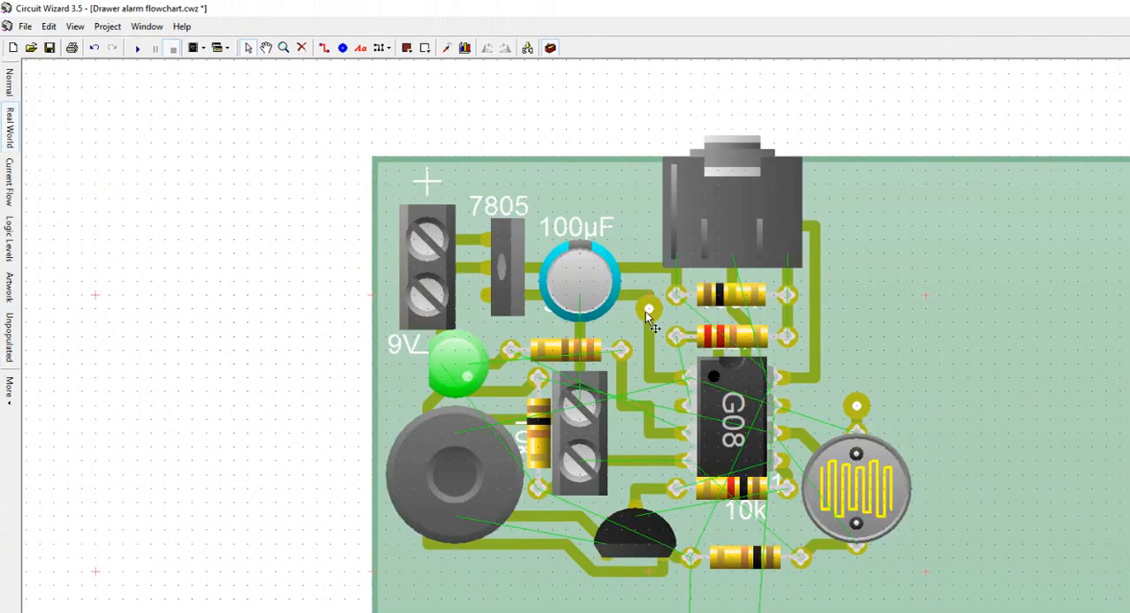
mouse_move(646, 313)
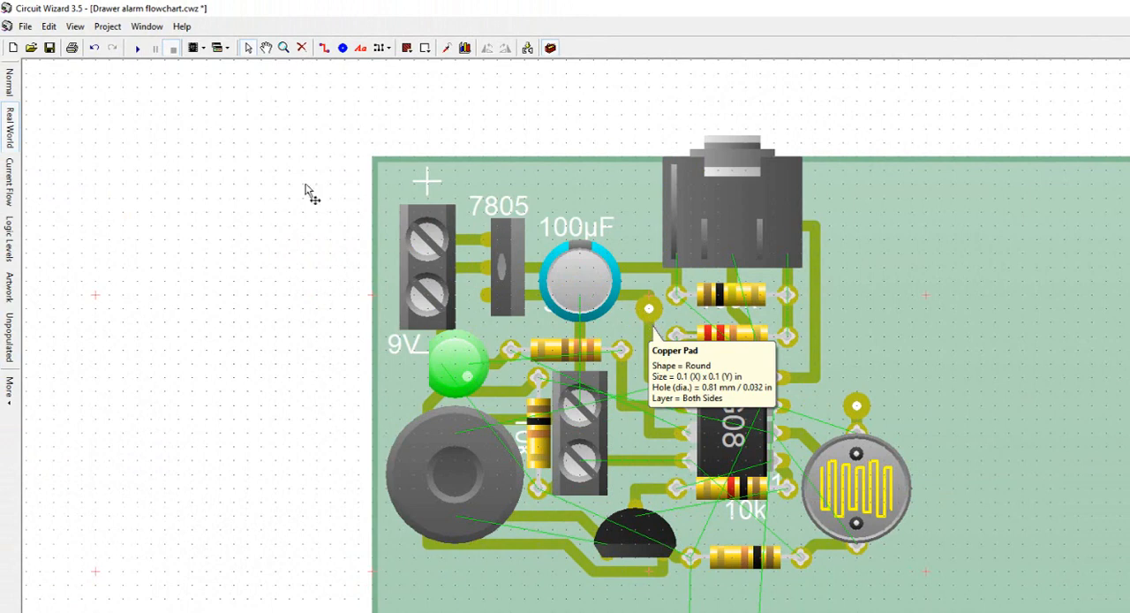
click(107, 30)
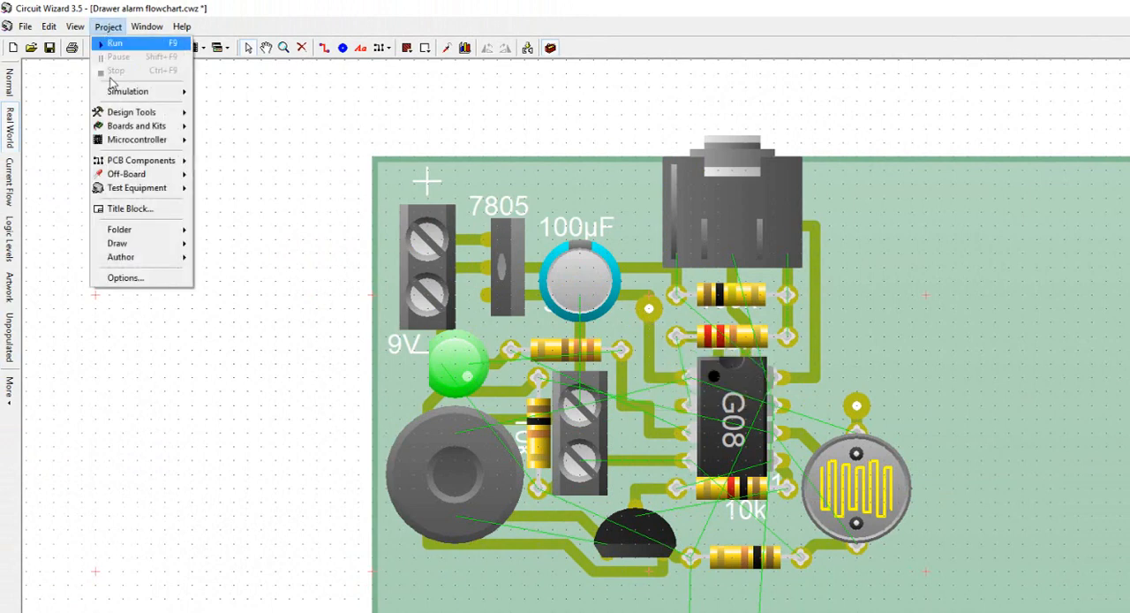
mouse_move(161, 169)
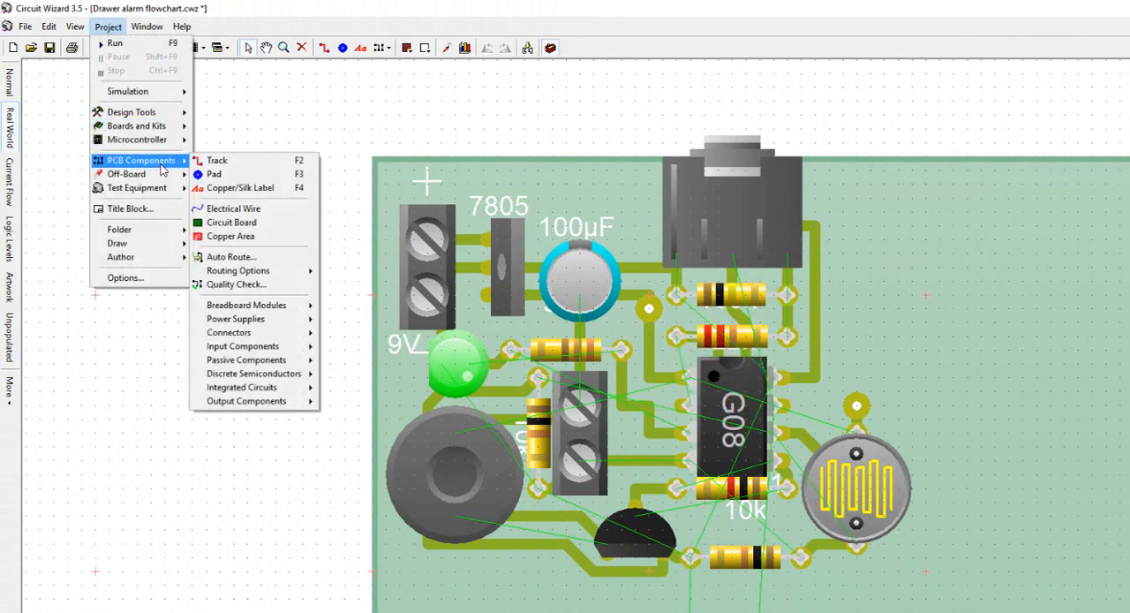
click(269, 216)
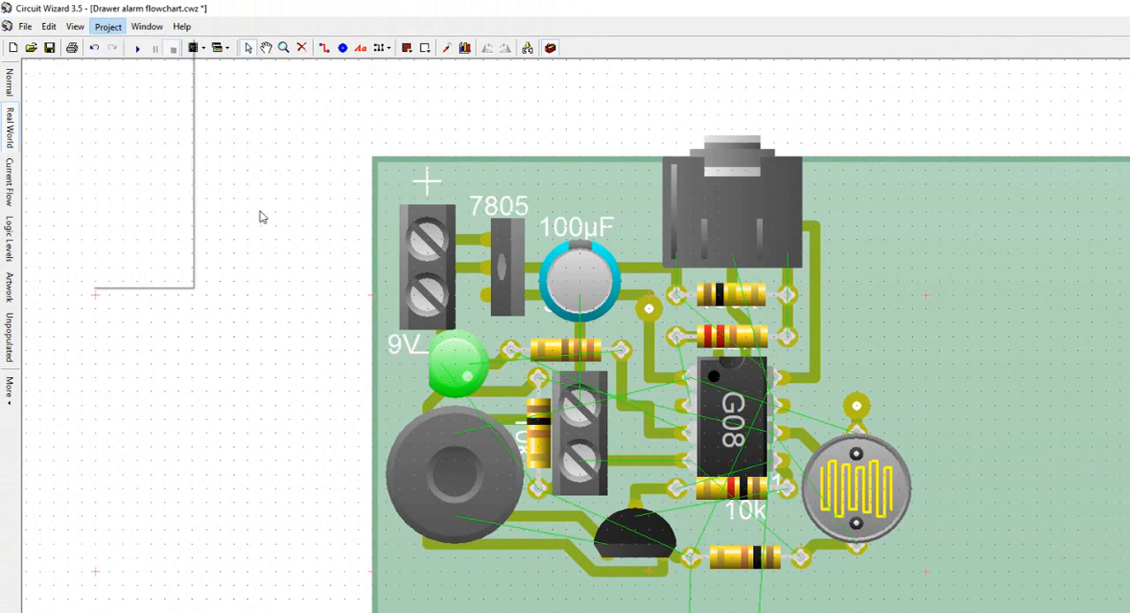
click(648, 307)
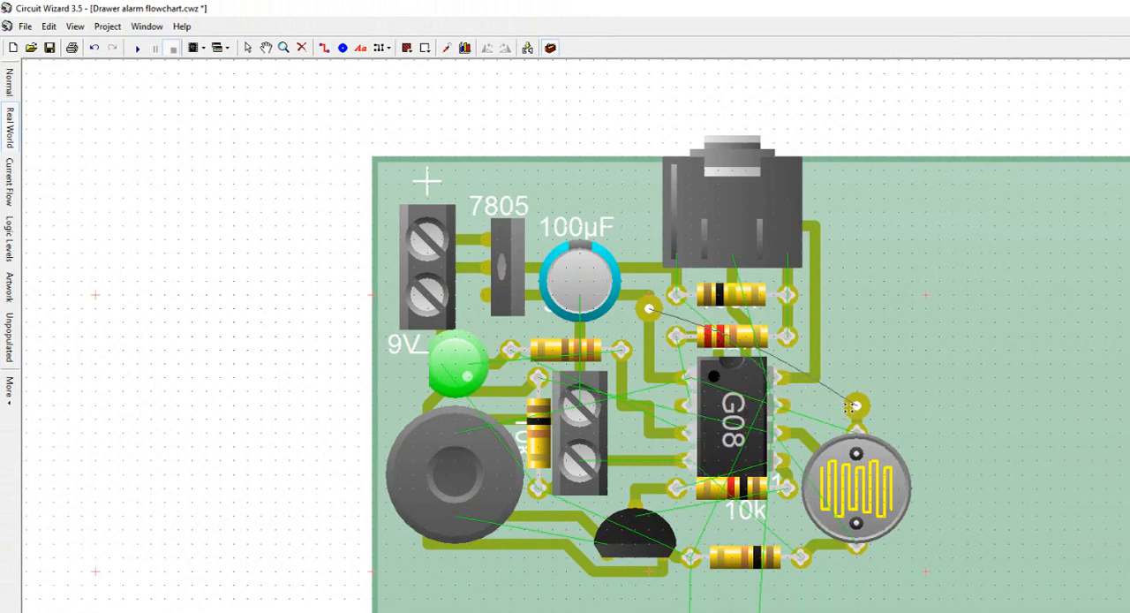
click(854, 406)
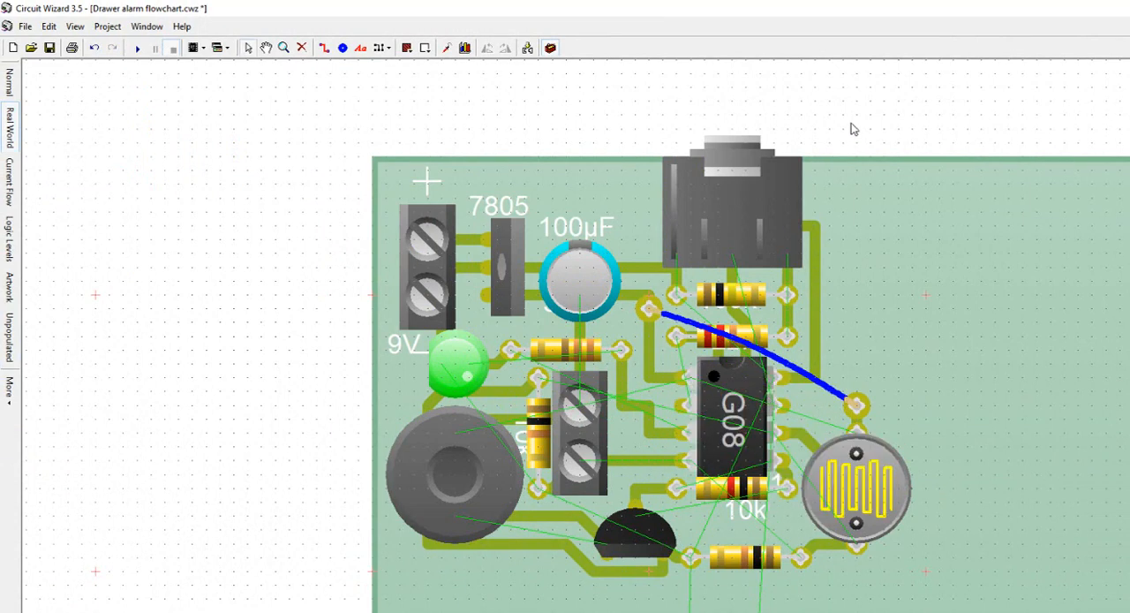
mouse_move(898, 474)
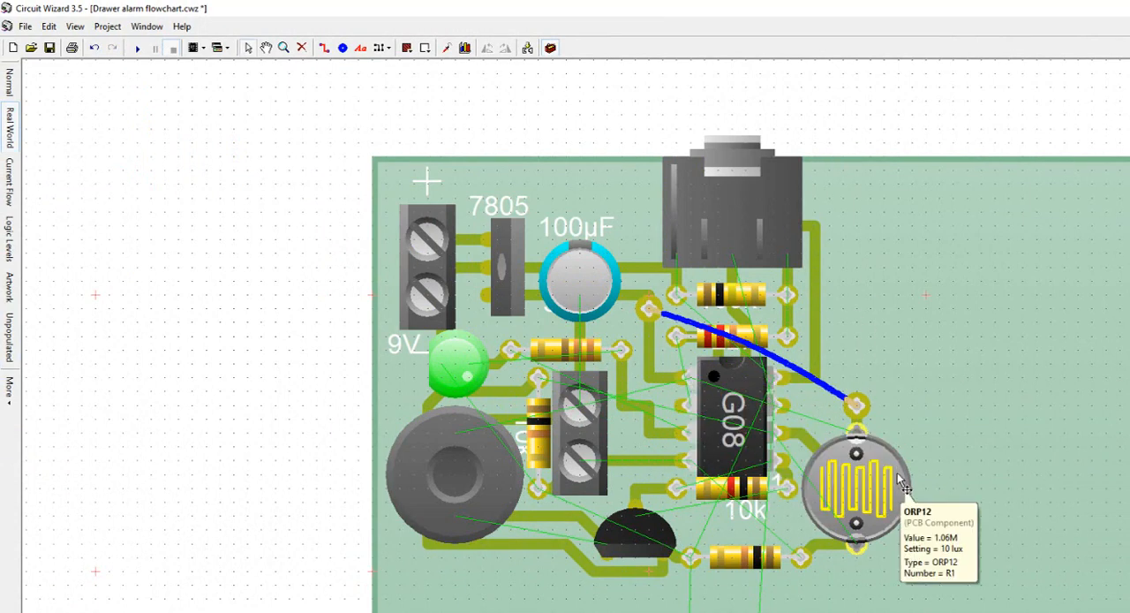
click(12, 345)
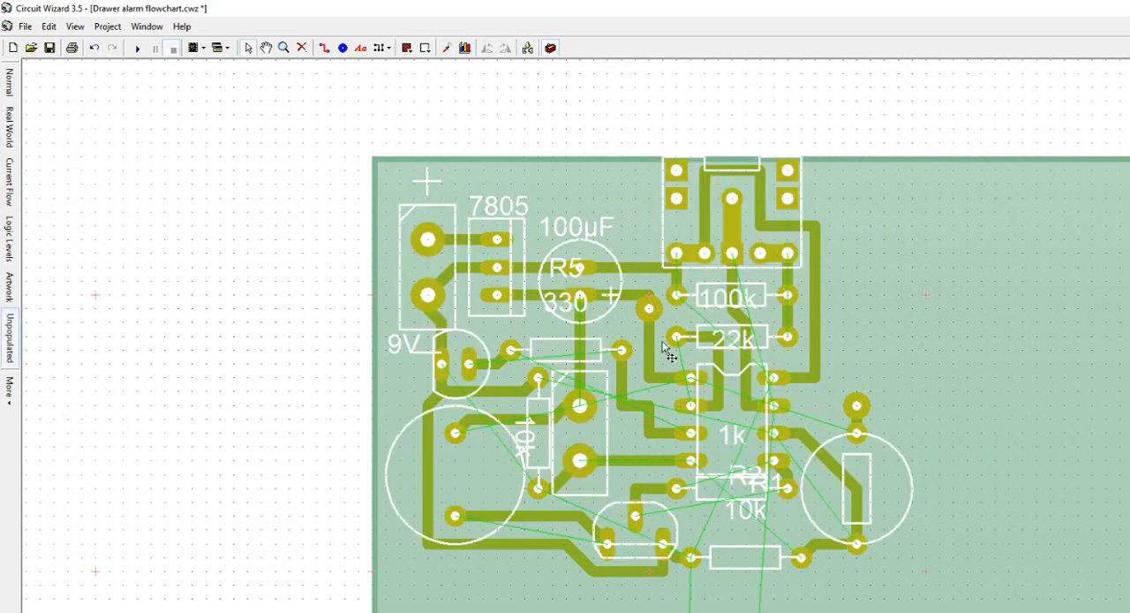
scroll(872, 481, down, 2)
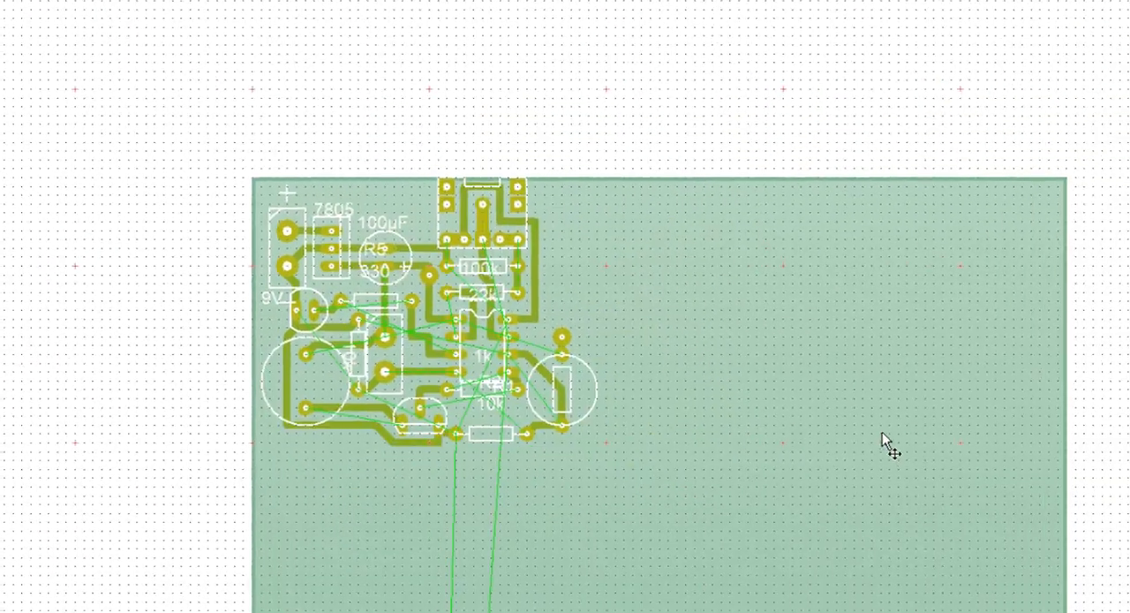
Step: Move the Armed LED D1 and the 330 resistor R6 up from the lower board area to beside the circuit
scroll(616, 306, down, 5)
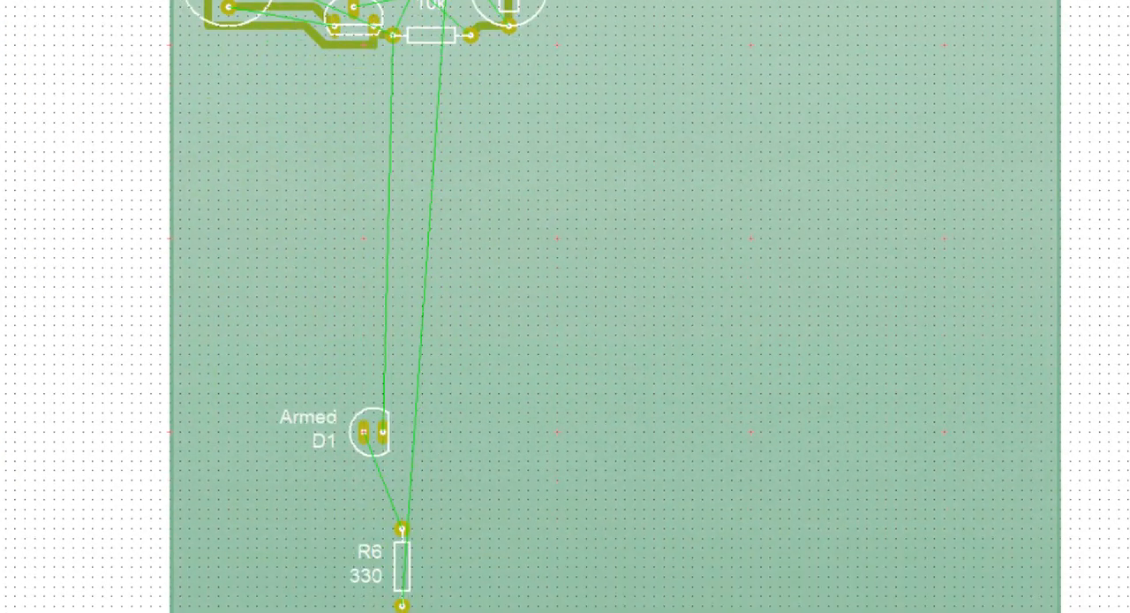
click(372, 444)
drag(374, 454, 616, 52)
drag(403, 541, 673, 7)
scroll(525, 260, up, 5)
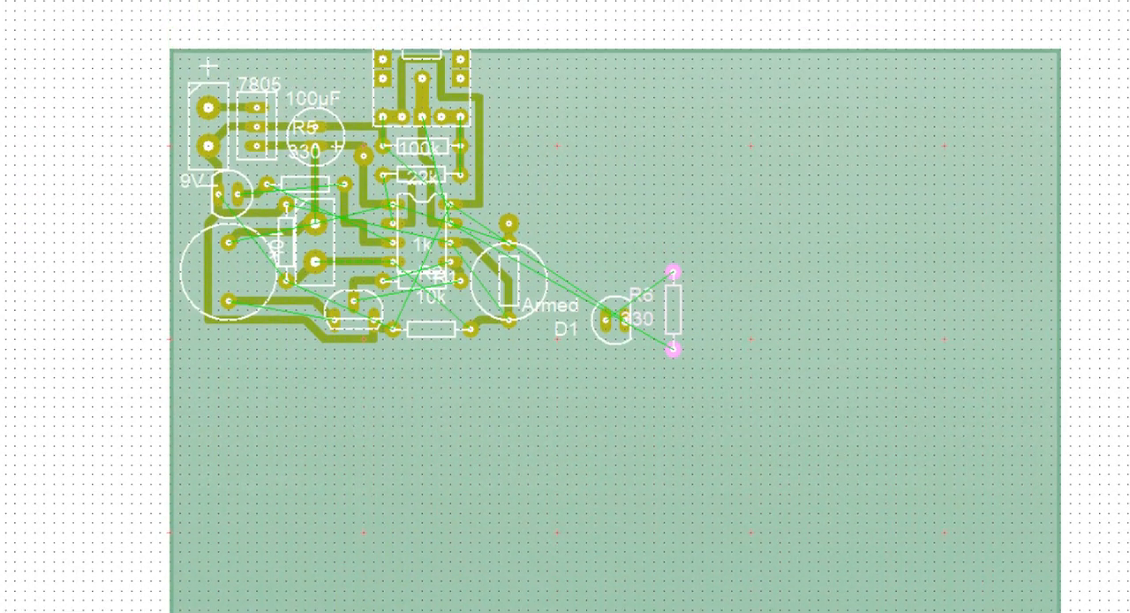
Step: Stand R6 upright directly above the light sensor's upper pad and place the rotated Armed LED above R6
scroll(525, 260, up, 2)
scroll(521, 247, up, 1)
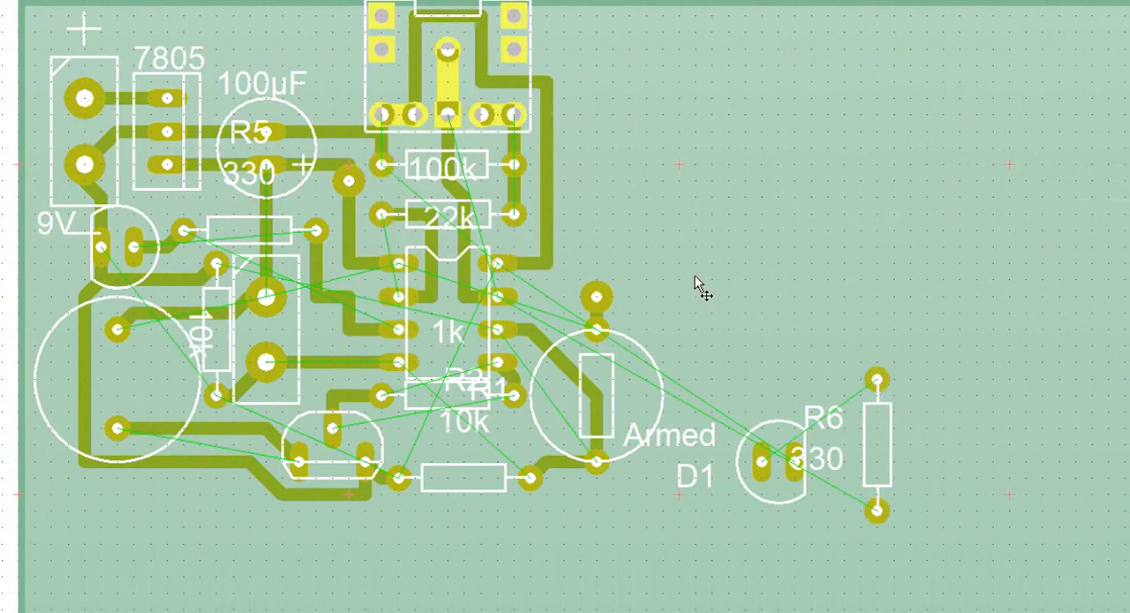
drag(840, 451, 600, 251)
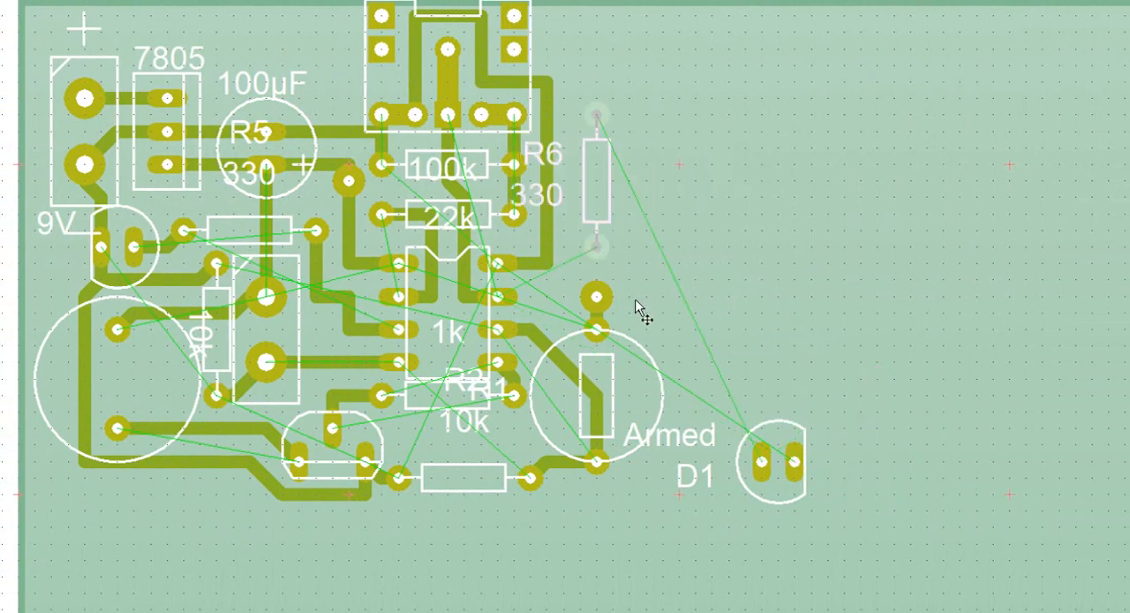
drag(759, 468, 611, 78)
Step: Route a track from the chip's second right-hand pin to R6's lower pad
click(512, 2)
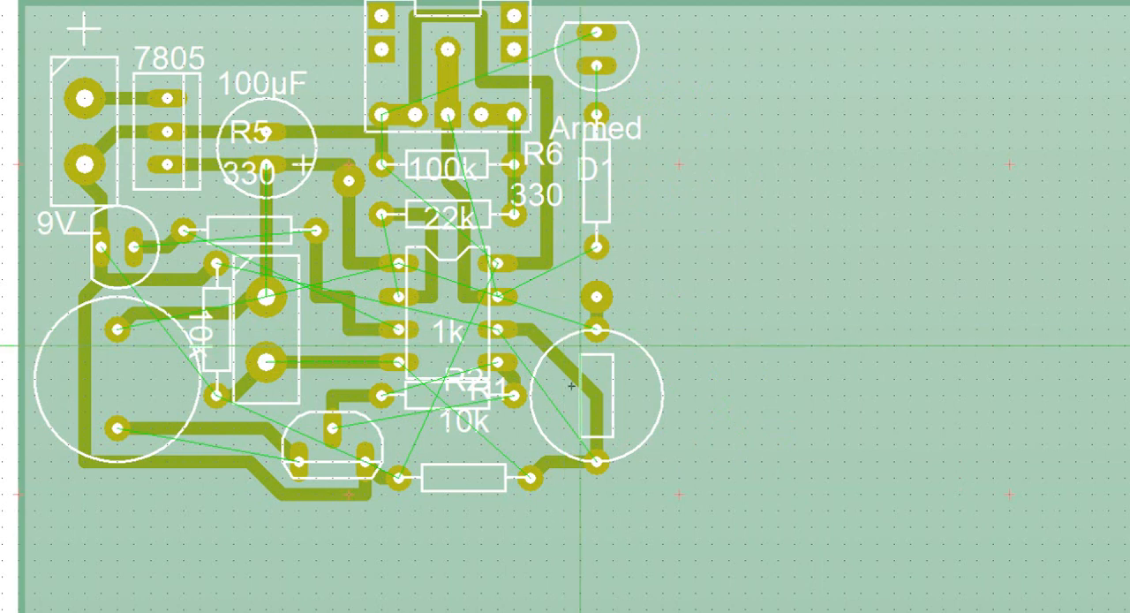
drag(510, 297, 552, 300)
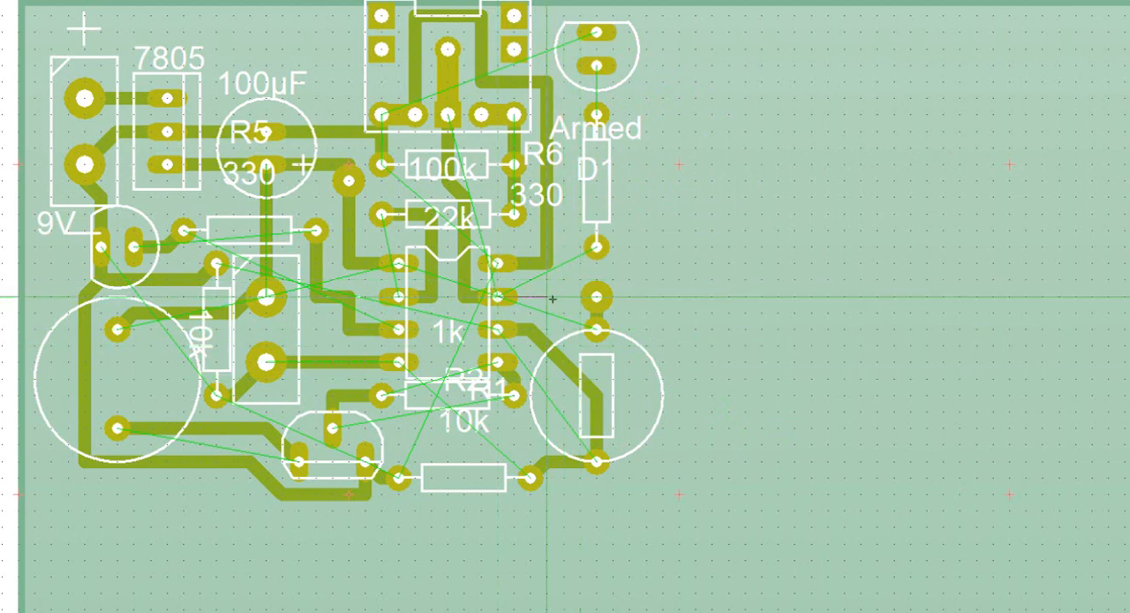
click(545, 297)
click(597, 249)
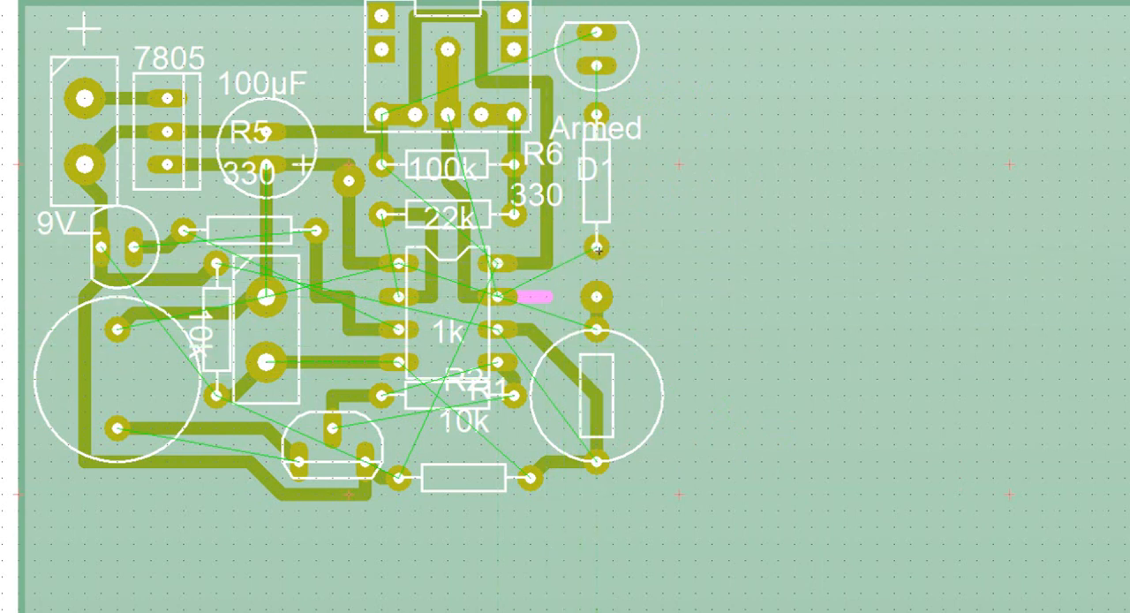
Step: Route tracks from R6's upper pad to the Armed LED's lower pad and from the LED's upper pad to the ground track beside the socket
click(597, 113)
click(597, 65)
right_click(597, 63)
click(597, 32)
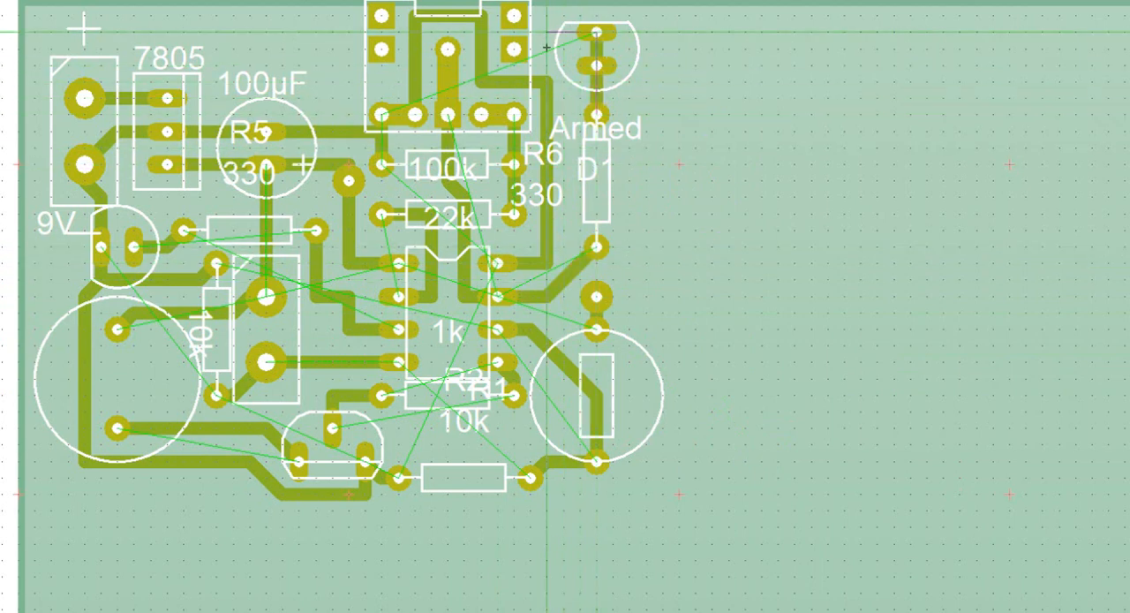
click(547, 82)
right_click(547, 82)
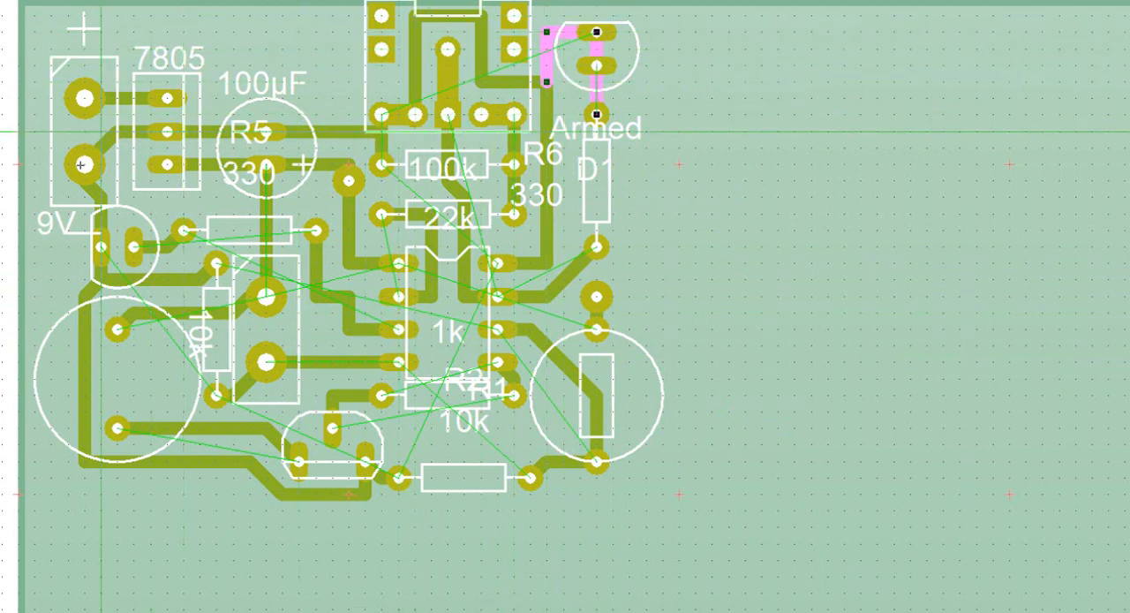
click(806, 248)
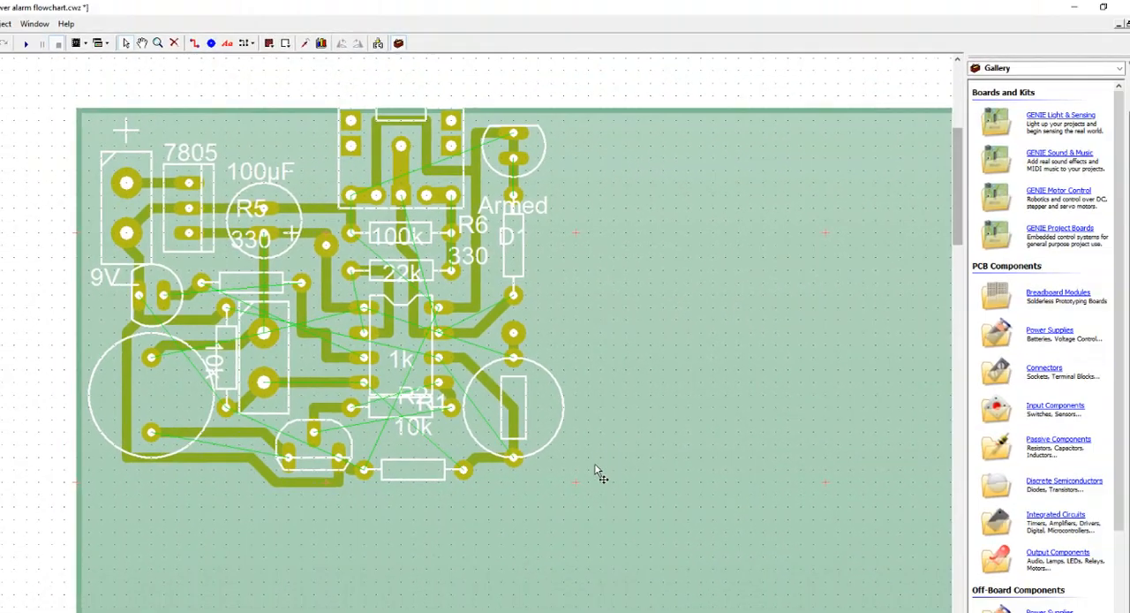
Step: Shrink the board outline from its lower-right corner so it fits closely around the finished layout
scroll(608, 465, down, 3)
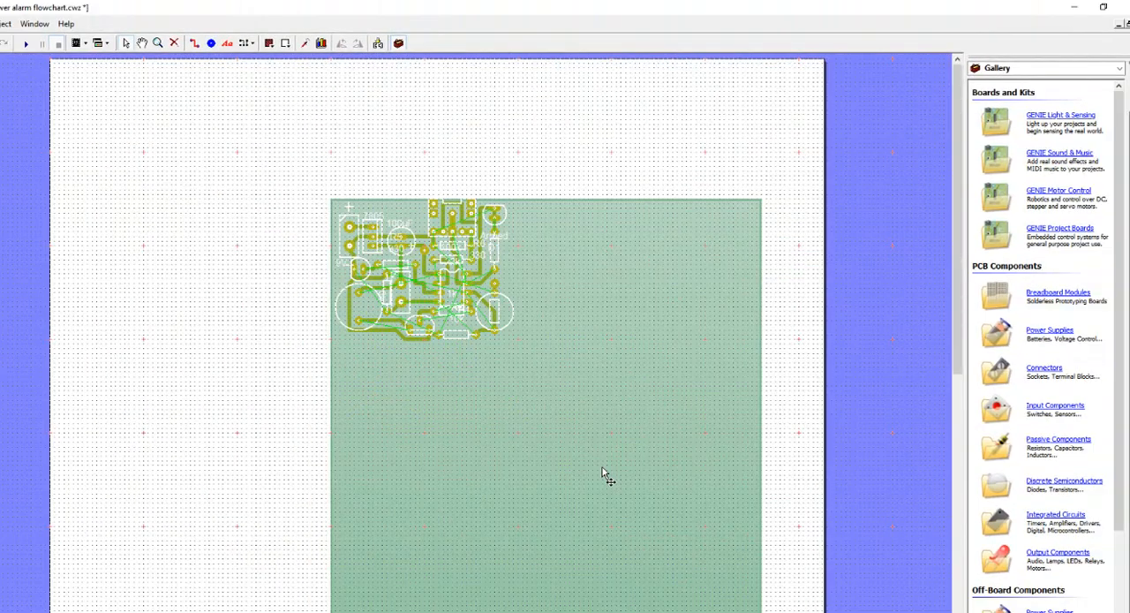
scroll(604, 468, up, 1)
scroll(618, 476, down, 1)
drag(964, 245, 945, 277)
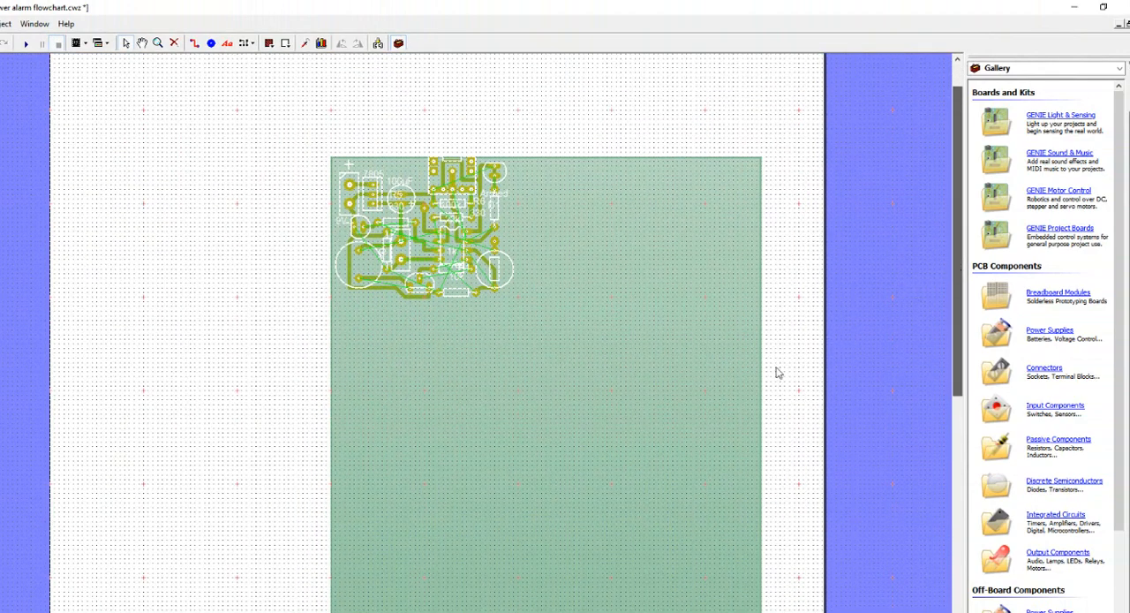
drag(959, 357, 959, 407)
drag(760, 607, 513, 206)
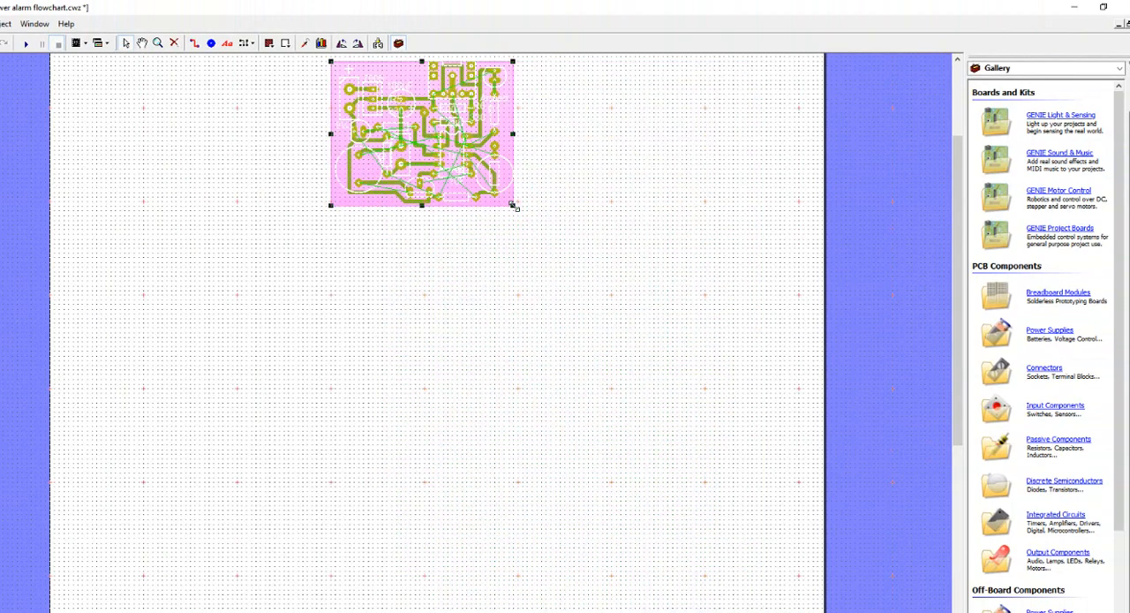
click(322, 207)
drag(956, 151, 957, 87)
scroll(441, 157, up, 2)
scroll(478, 328, up, 1)
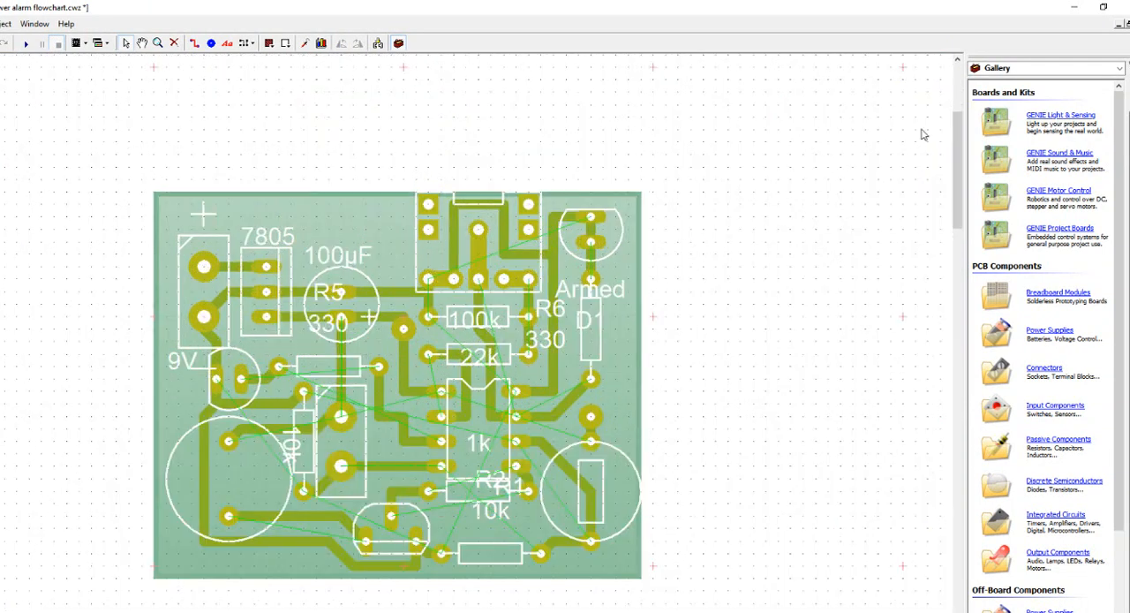
drag(957, 150, 956, 162)
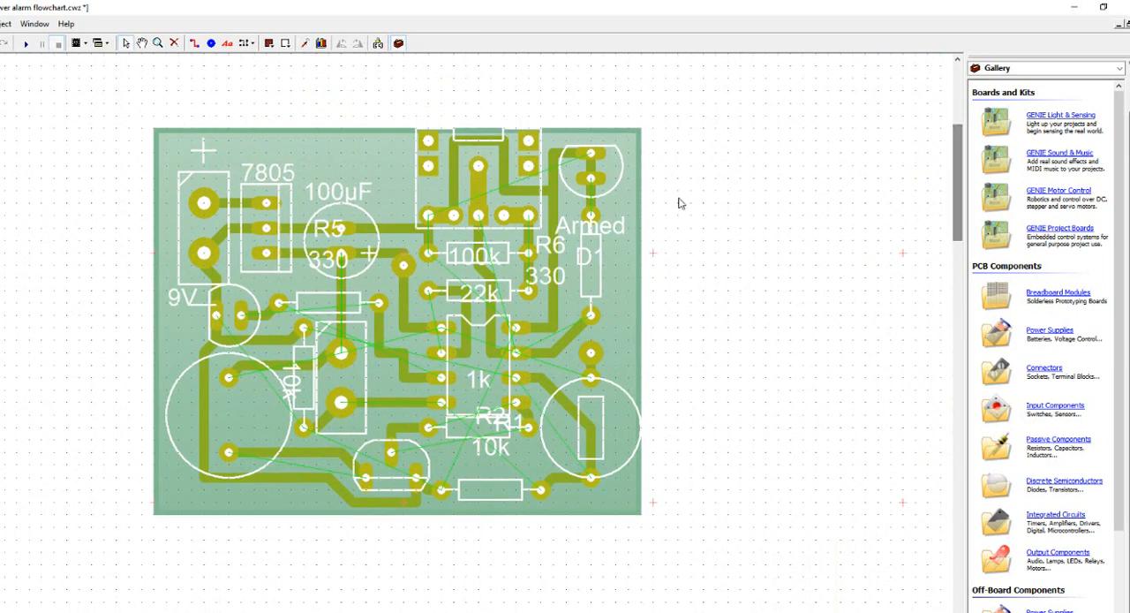
Step: Place a pad in the board's upper-left corner and another in its lower-left corner
click(211, 42)
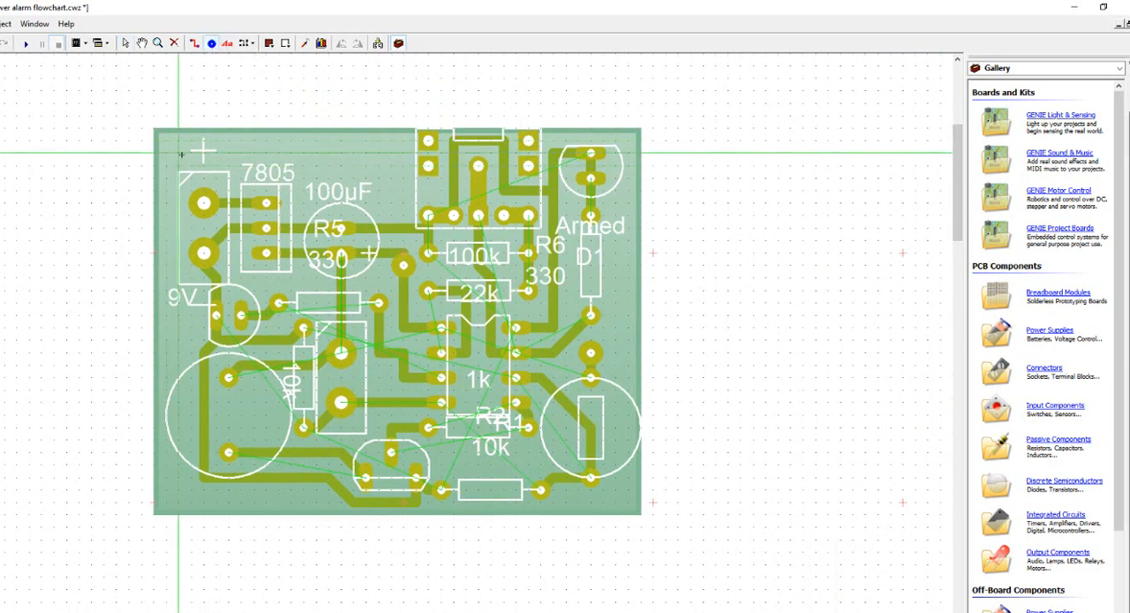
click(178, 489)
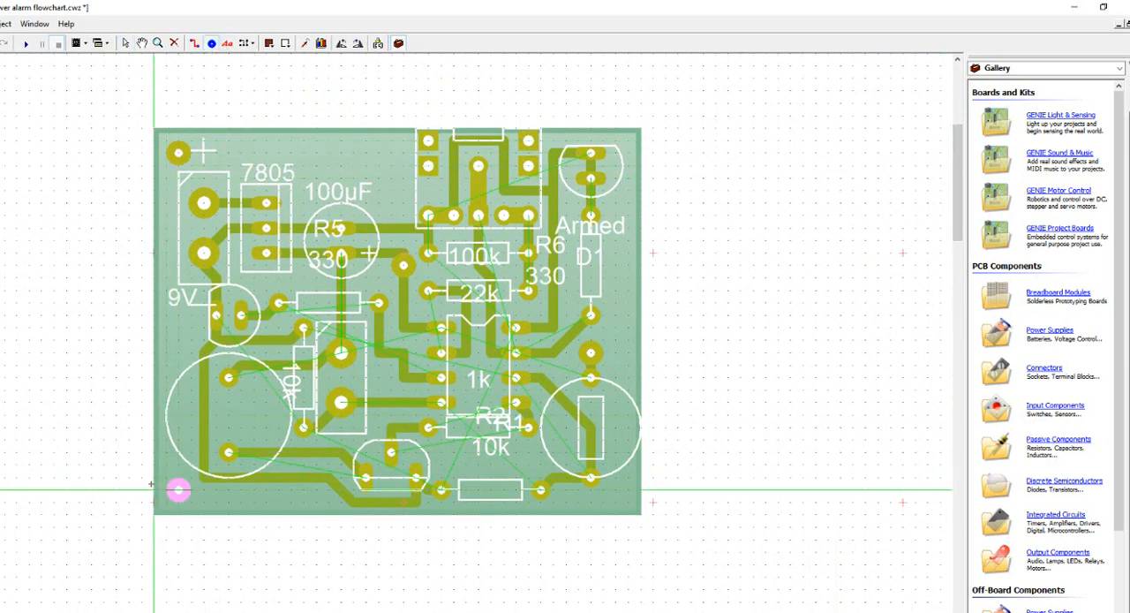
click(813, 234)
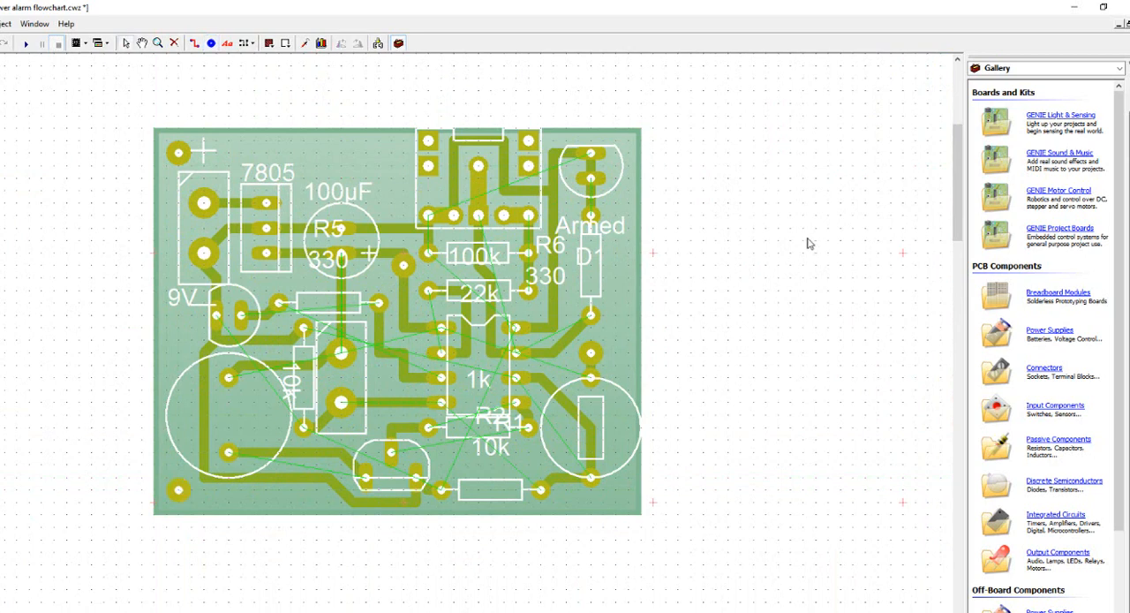
Step: Show the Real World view and place an off-board 9V PP3 Battery with Clip to the left of the board
click(1119, 68)
scroll(1059, 176, up, 5)
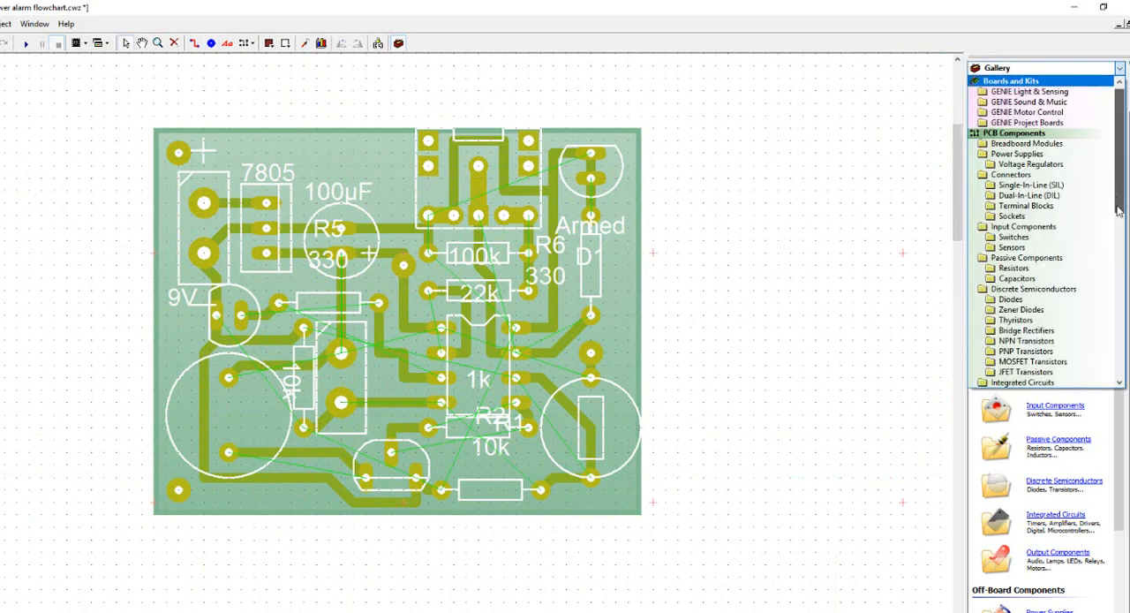
drag(1118, 210, 1118, 374)
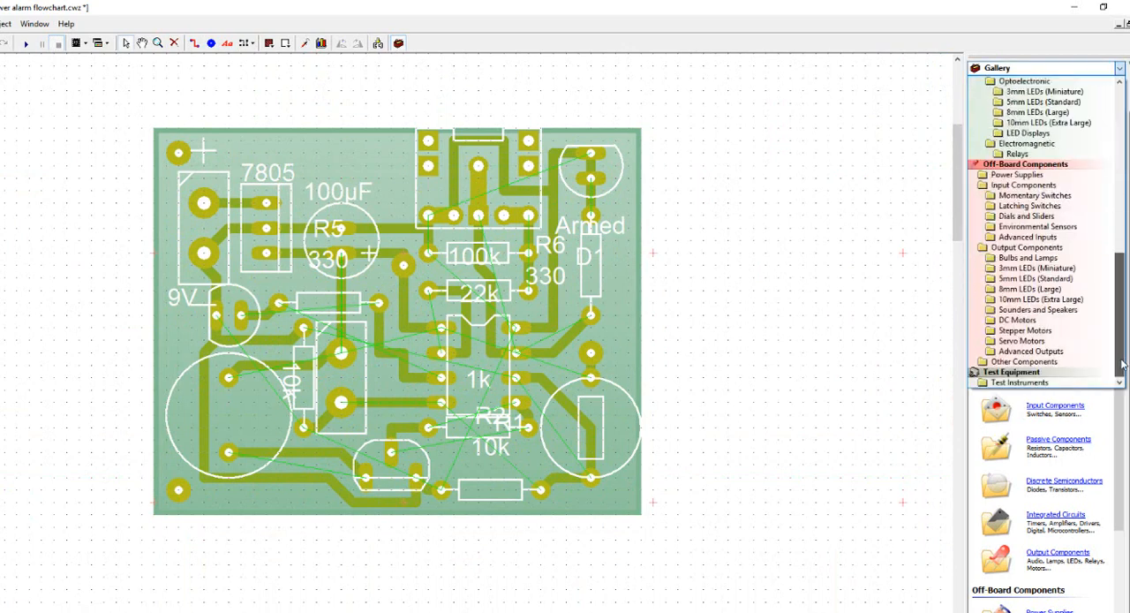
click(1016, 174)
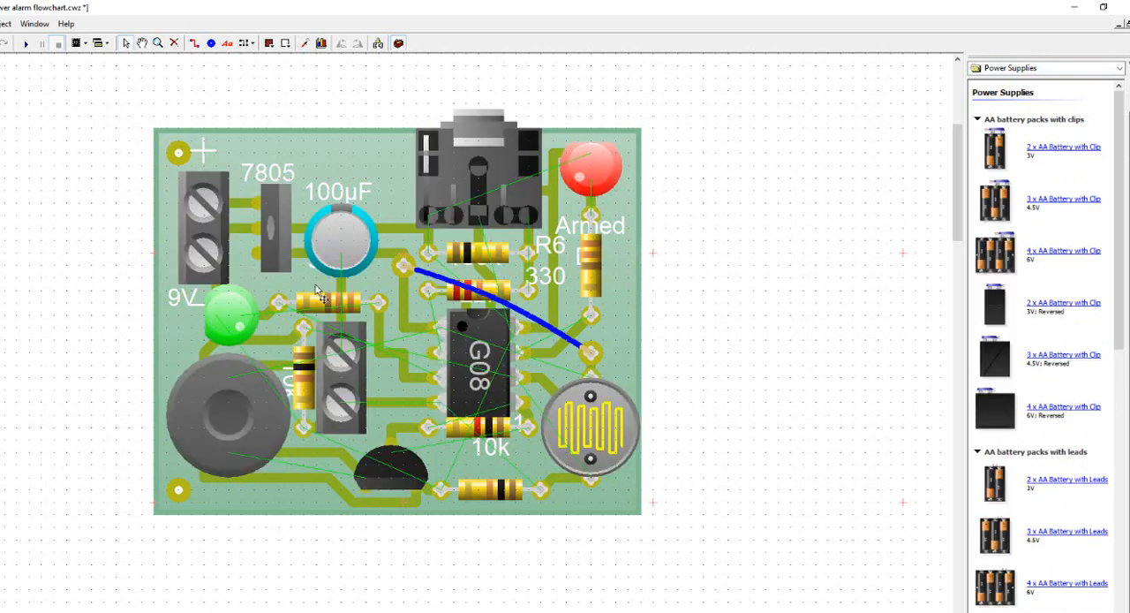
drag(1119, 220, 1129, 533)
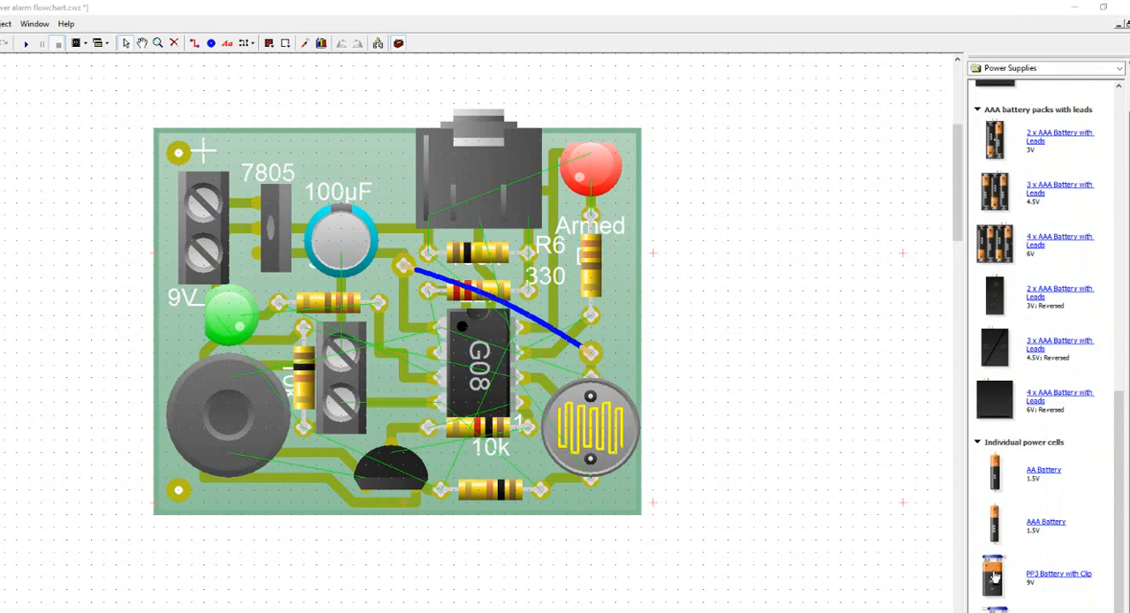
drag(994, 576, 179, 341)
scroll(36, 336, down, 1)
scroll(32, 340, down, 1)
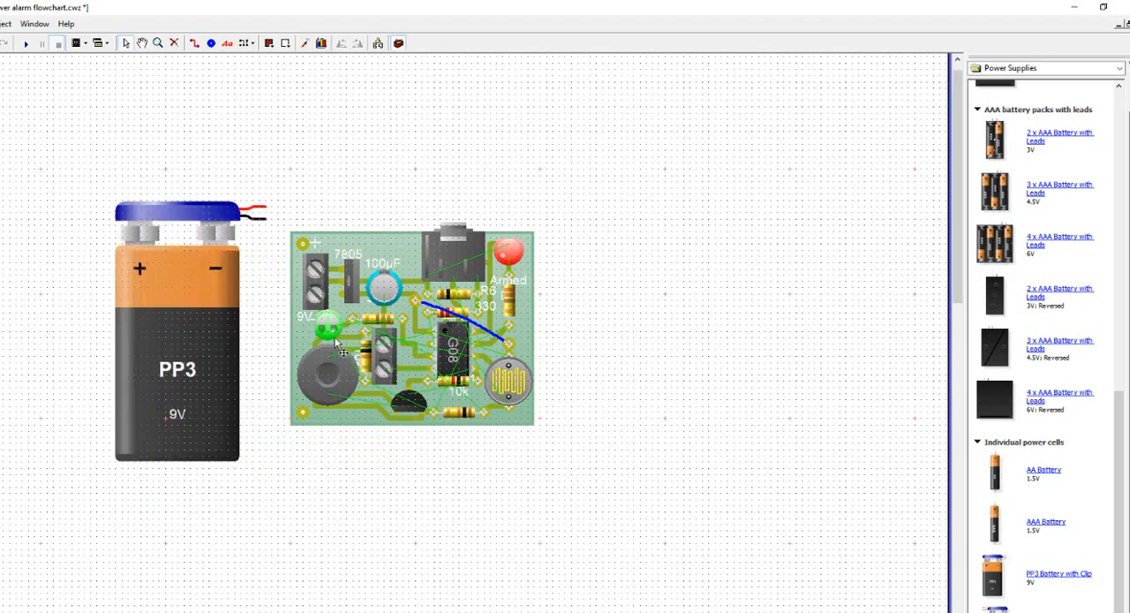
Step: Change the layout grid from inch spacing to a metric spacing
scroll(337, 345, up, 1)
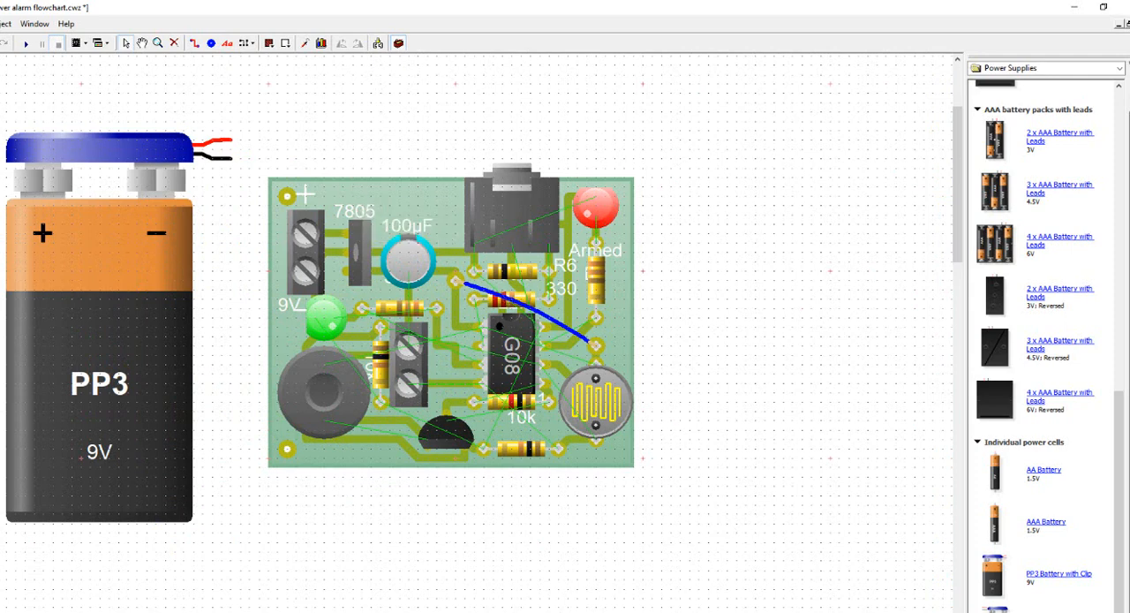
click(977, 611)
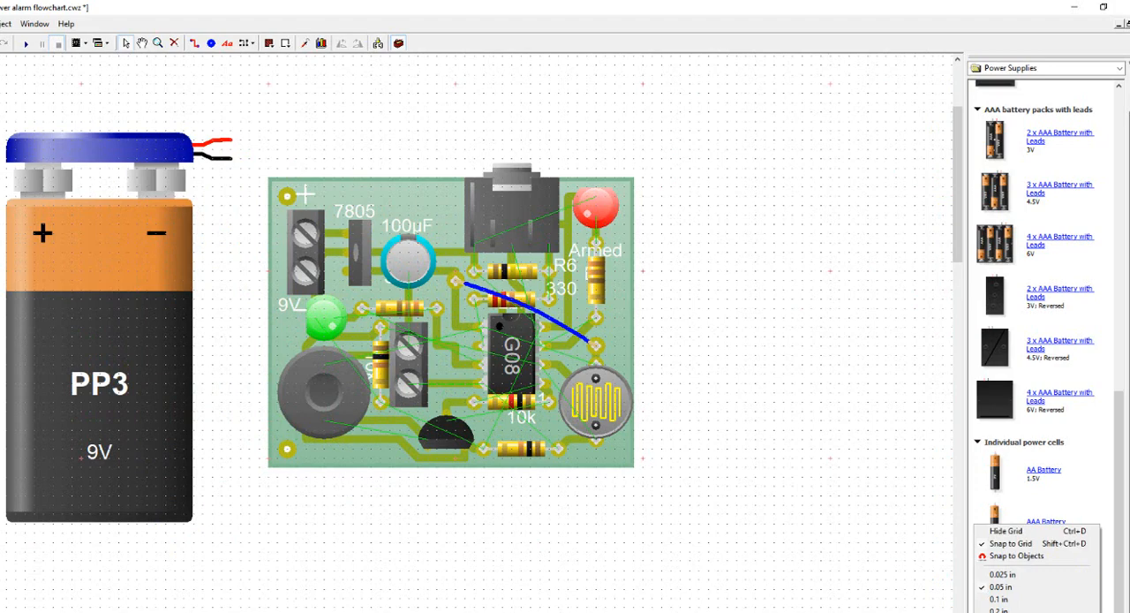
click(1001, 611)
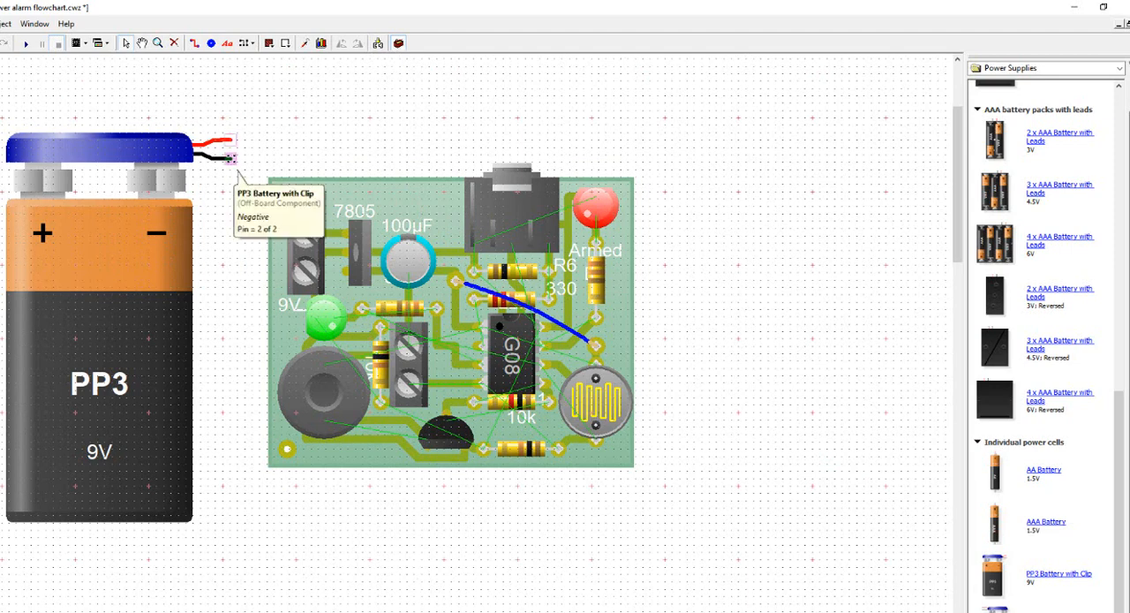
Step: Wire the battery's negative lead to the lower 9V terminal and its positive lead to the upper one
drag(230, 182, 305, 270)
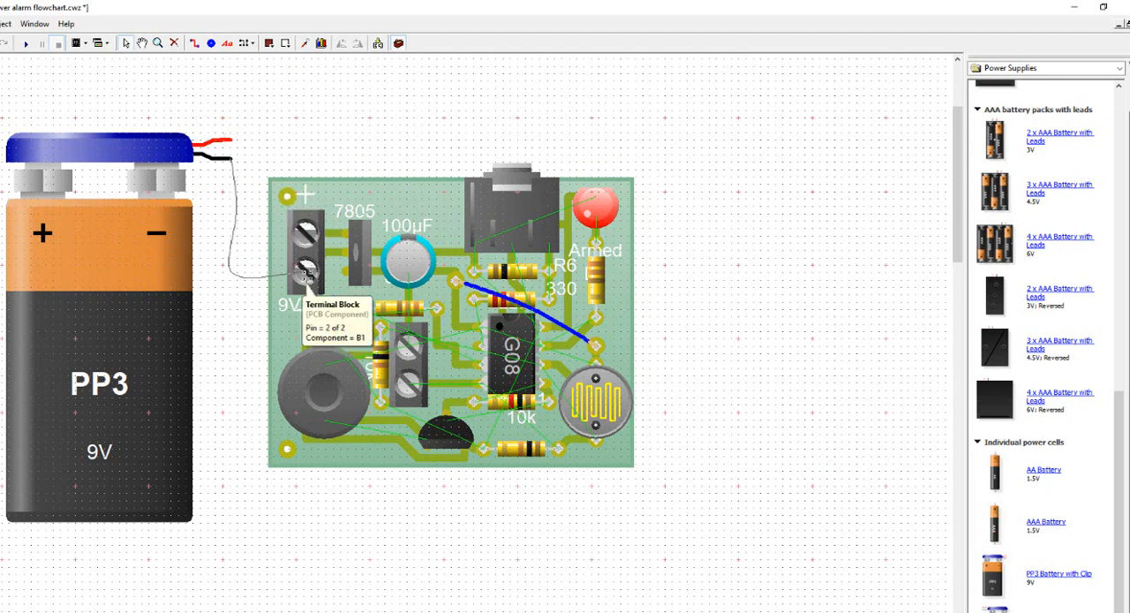
drag(232, 139, 305, 232)
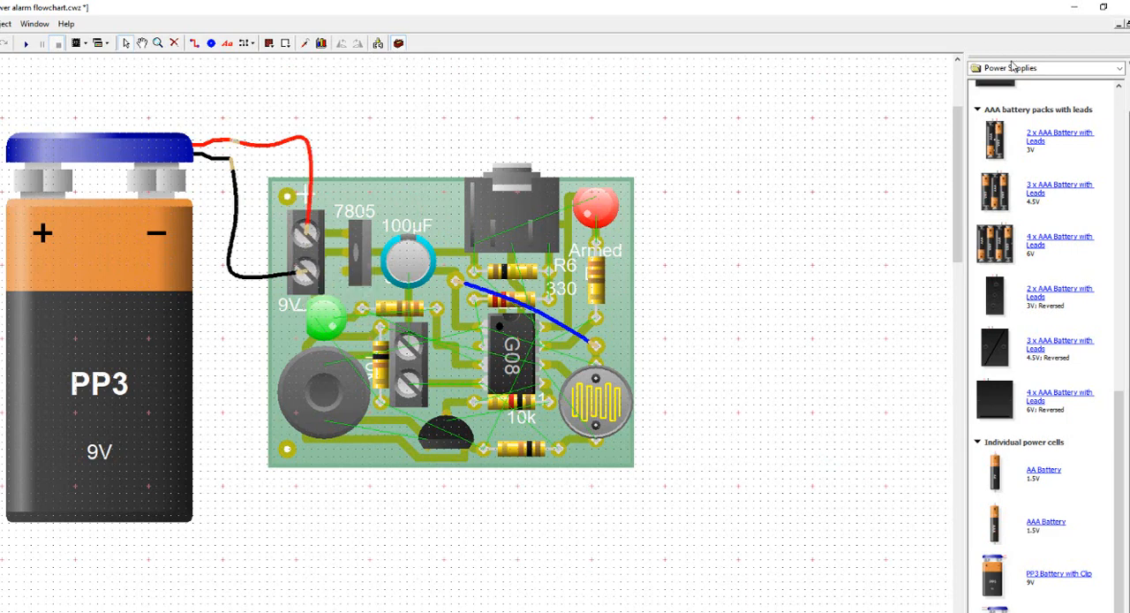
Step: Place a red off-board push-to-make switch to the right of the board and wire its pins to the second terminal block's two terminals
click(1110, 71)
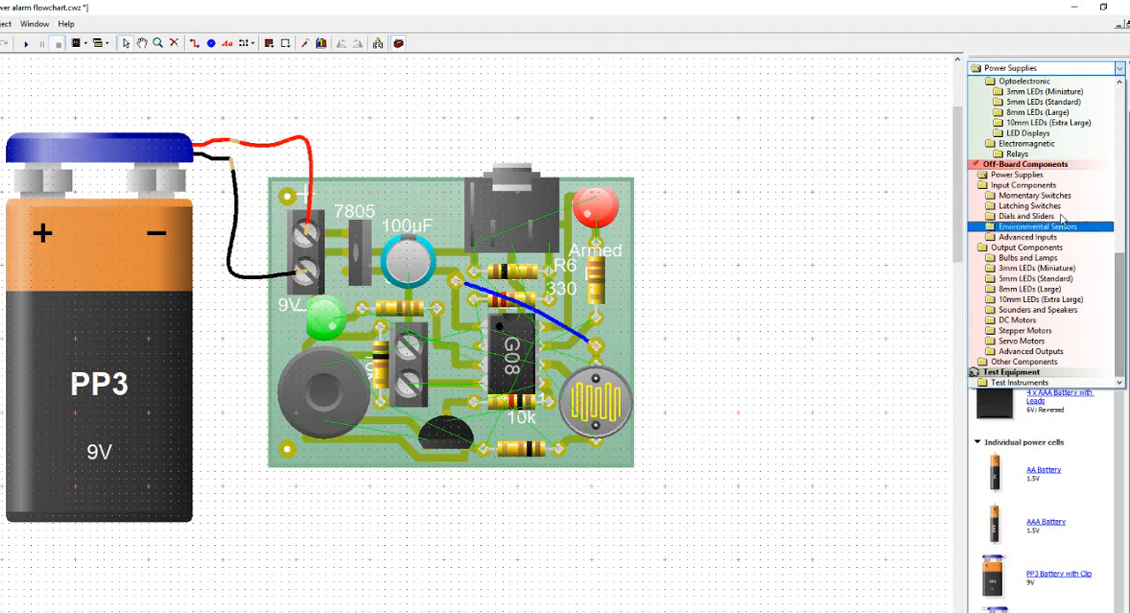
click(1016, 199)
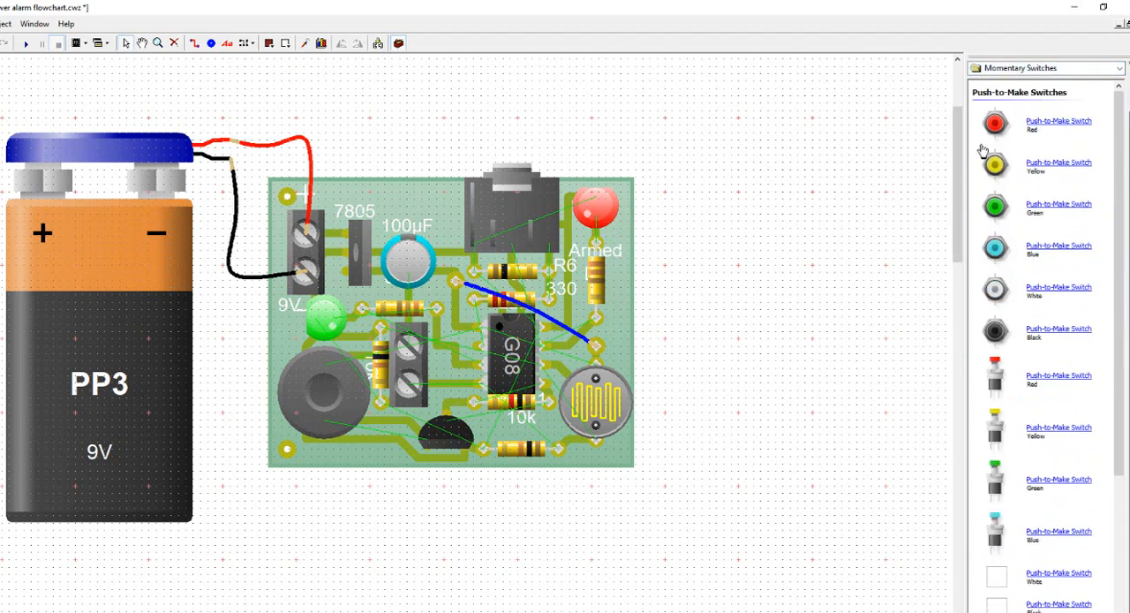
drag(995, 123, 711, 377)
click(699, 474)
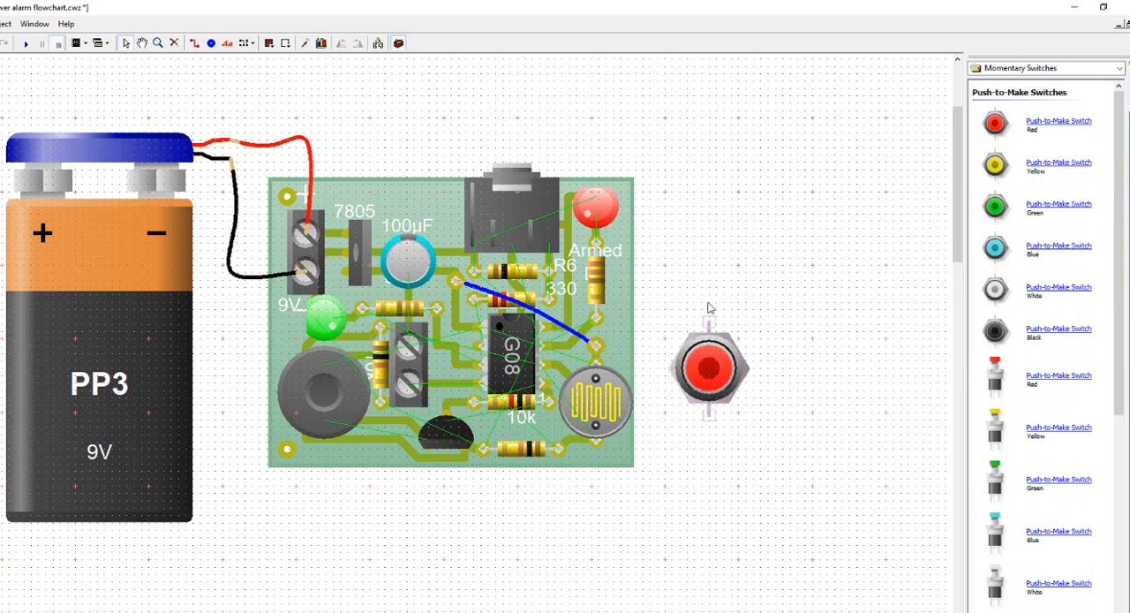
drag(706, 324, 403, 333)
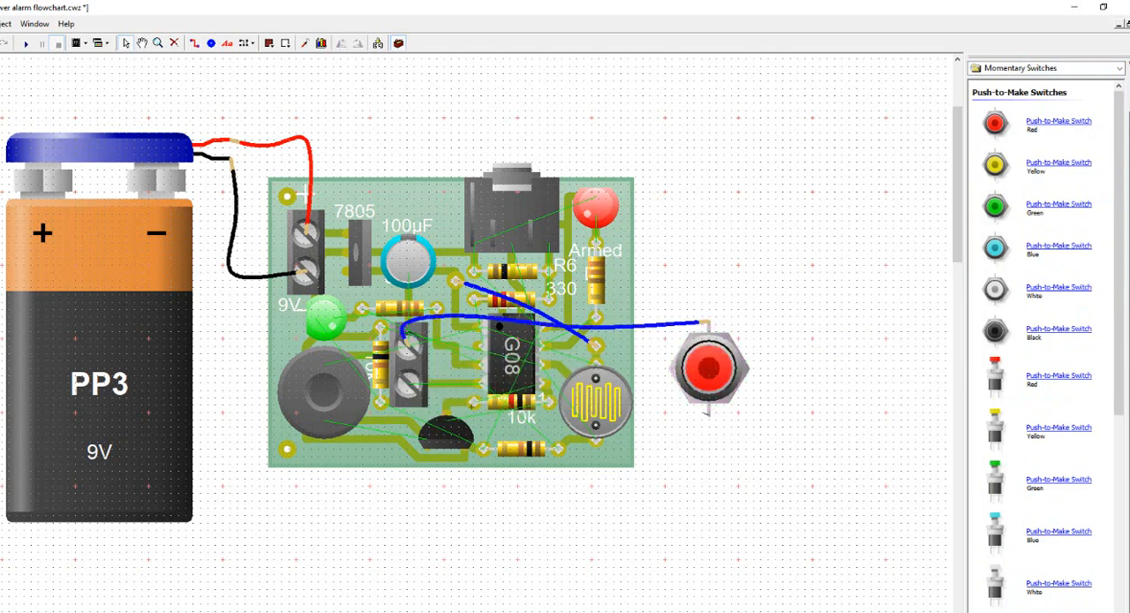
mouse_move(706, 413)
mouse_down()
mouse_move(468, 426)
mouse_move(408, 382)
mouse_up()
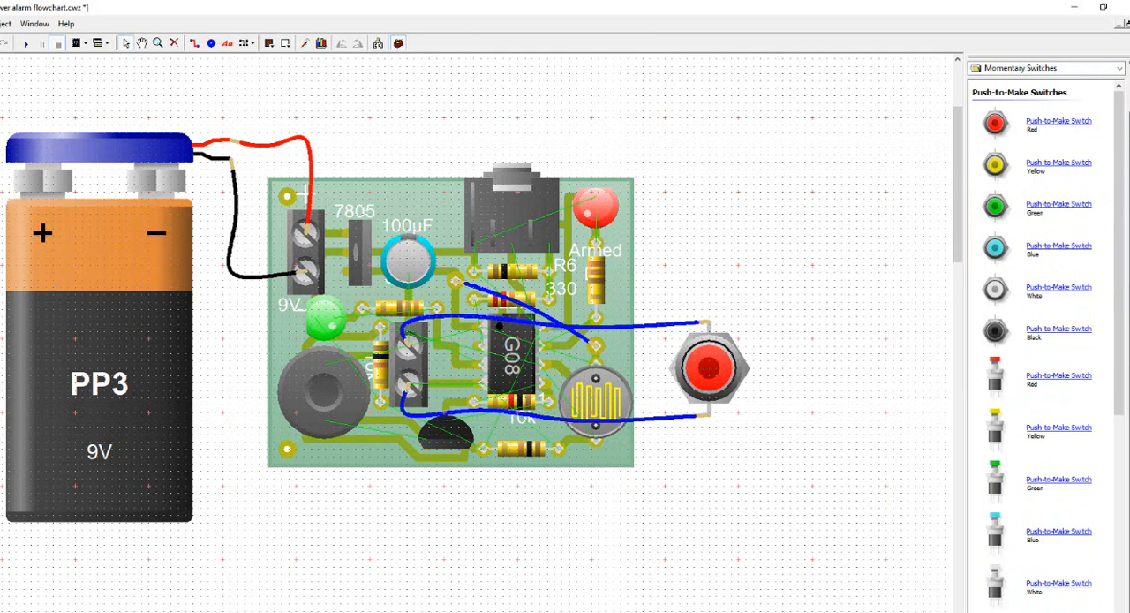
Step: Show the Unpopulated view and start simulating the circuit board, accepting the unrouted nets
click(1, 202)
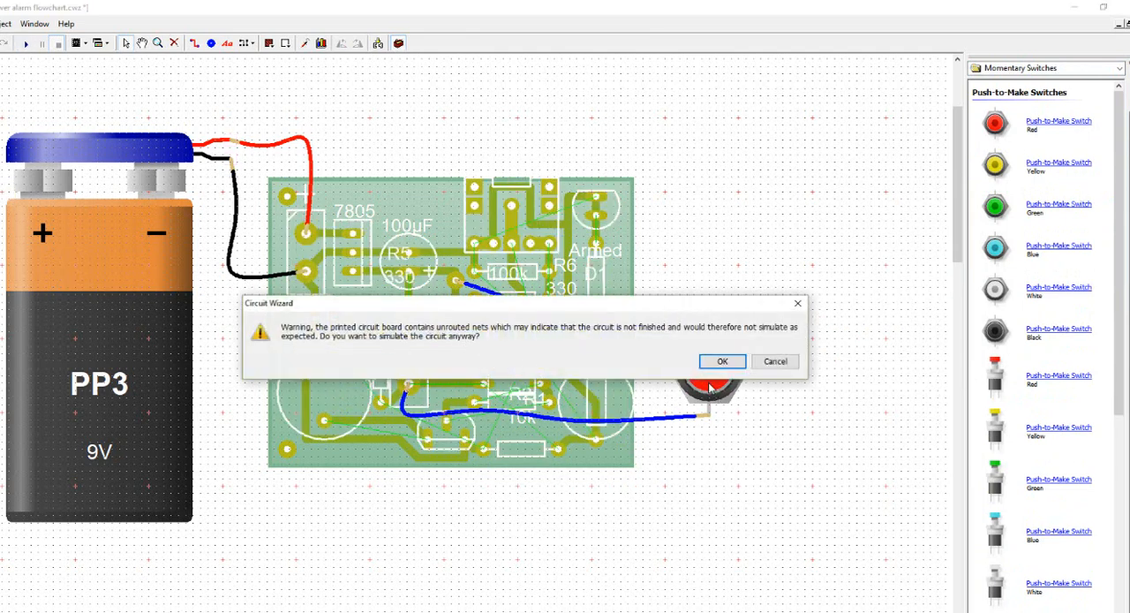
click(718, 362)
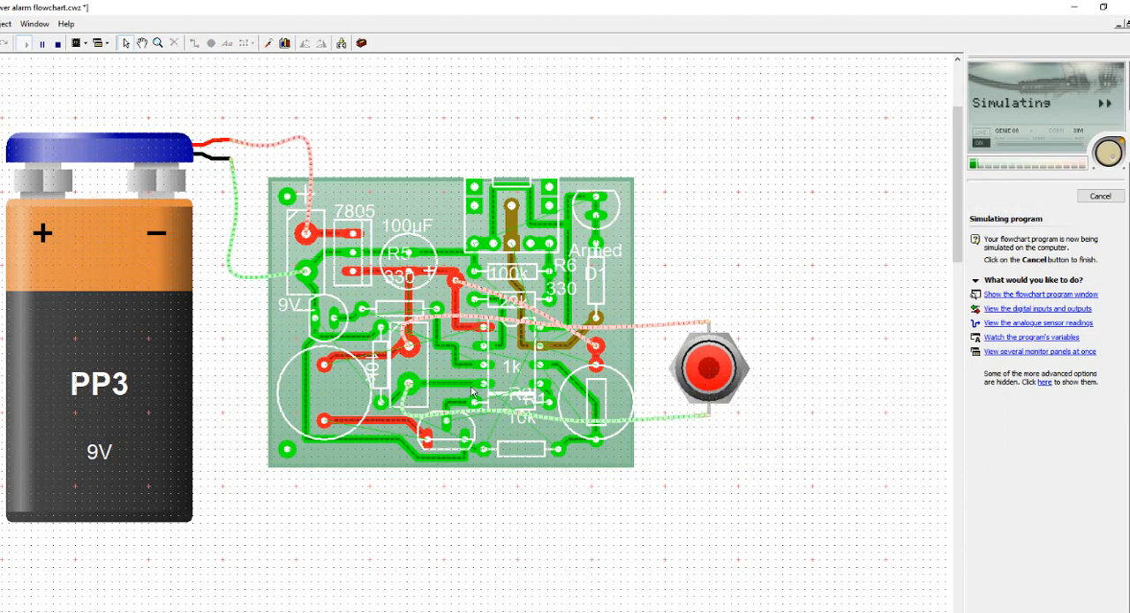
Step: Test the simulated alarm by operating the red push switch and changing the light level on the light sensor
click(710, 376)
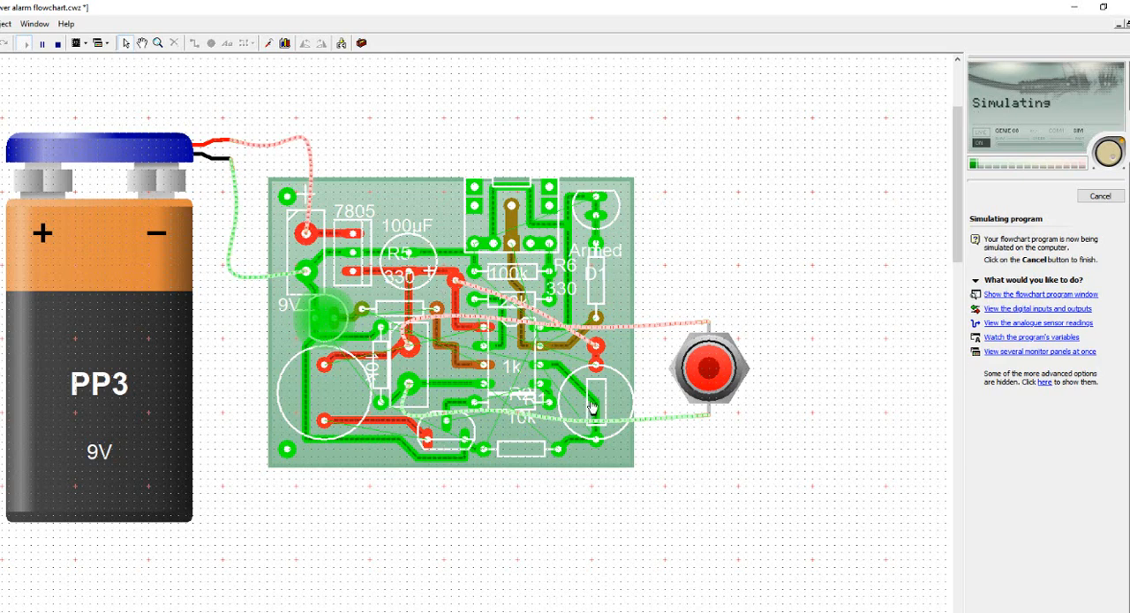
mouse_move(646, 512)
mouse_down()
mouse_move(651, 472)
mouse_move(651, 497)
mouse_up()
click(687, 494)
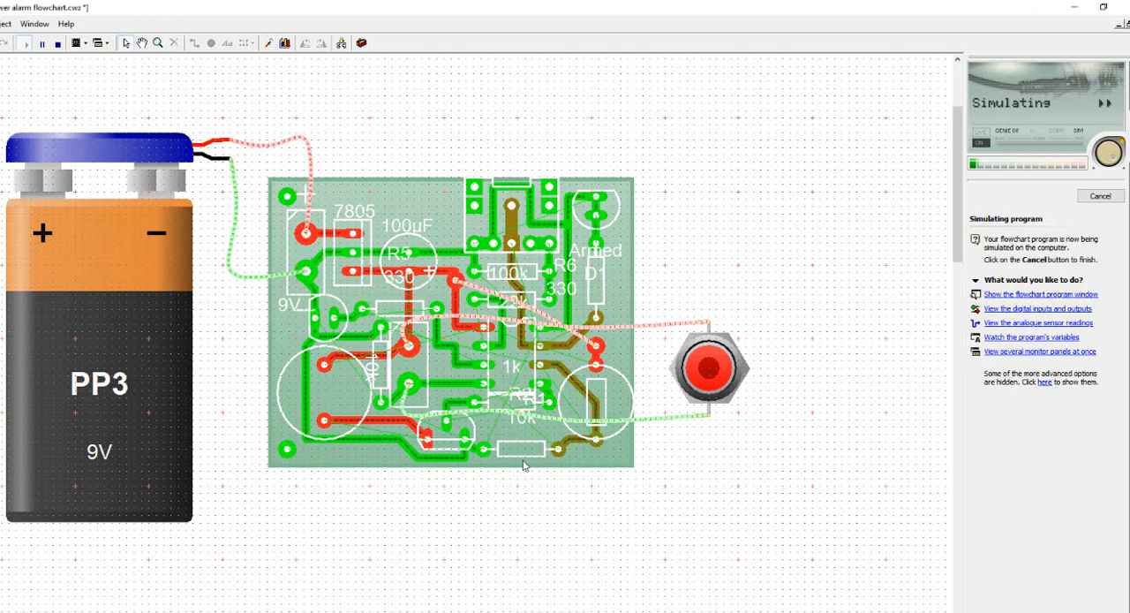